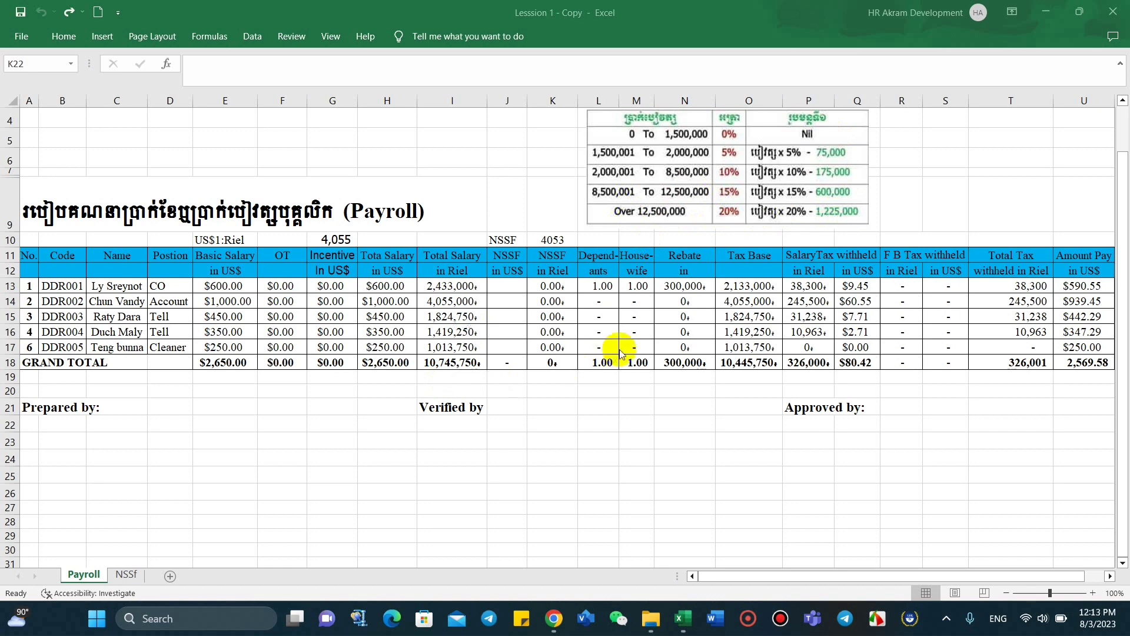
Step: Clear the calculated figures from H13 through Amount Pay for rows 13–17
left_click(269, 286)
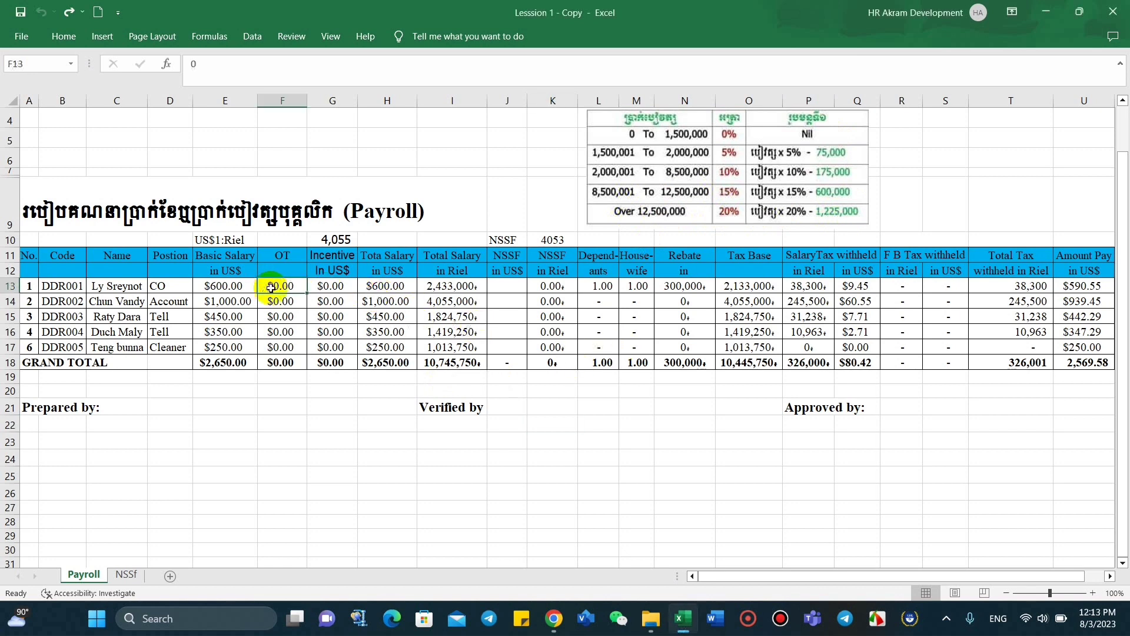
left_click(387, 286)
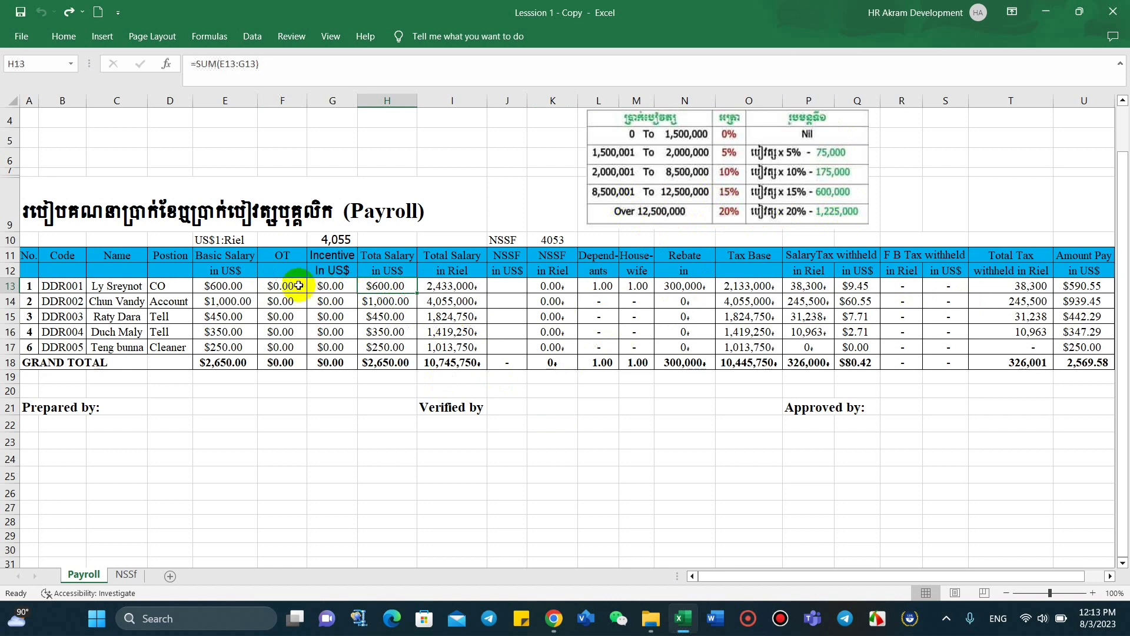
key("ctrl+y")
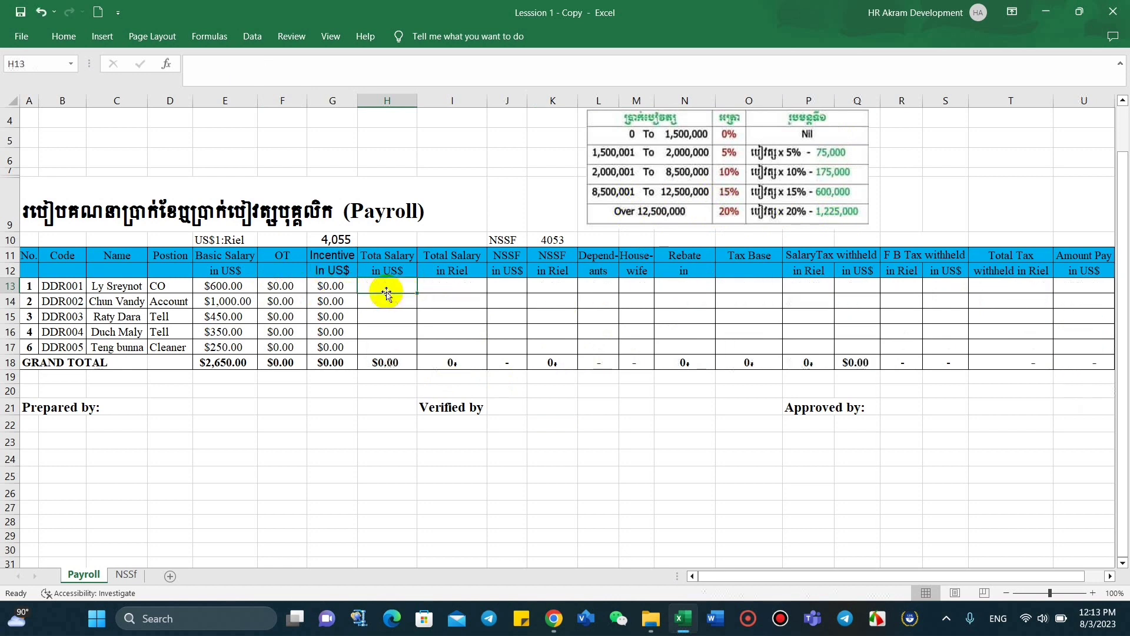
Step: Enter =SUM(E13:G13) in H13 for the first employee's total salary in US$
type("=")
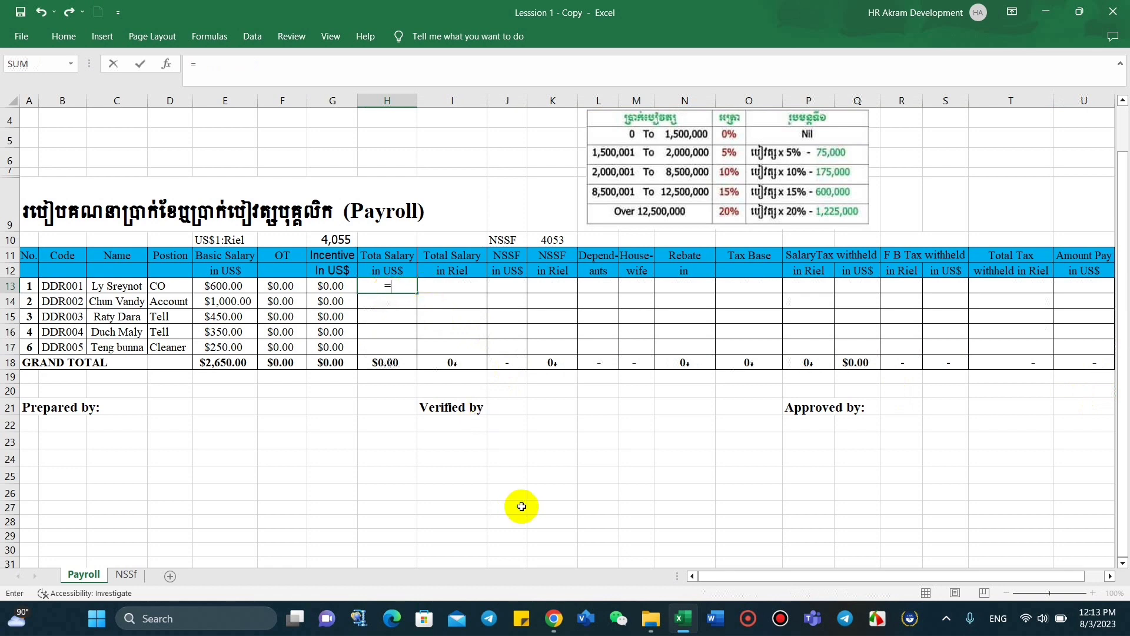
type("u")
key("BackSpace")
type("su")
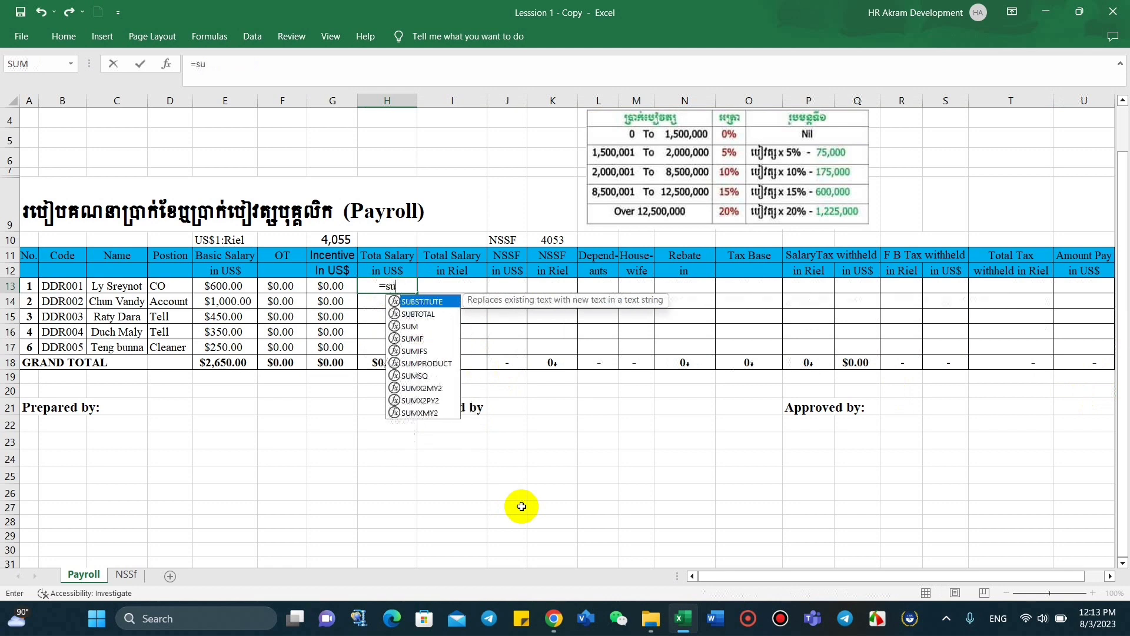
type("m")
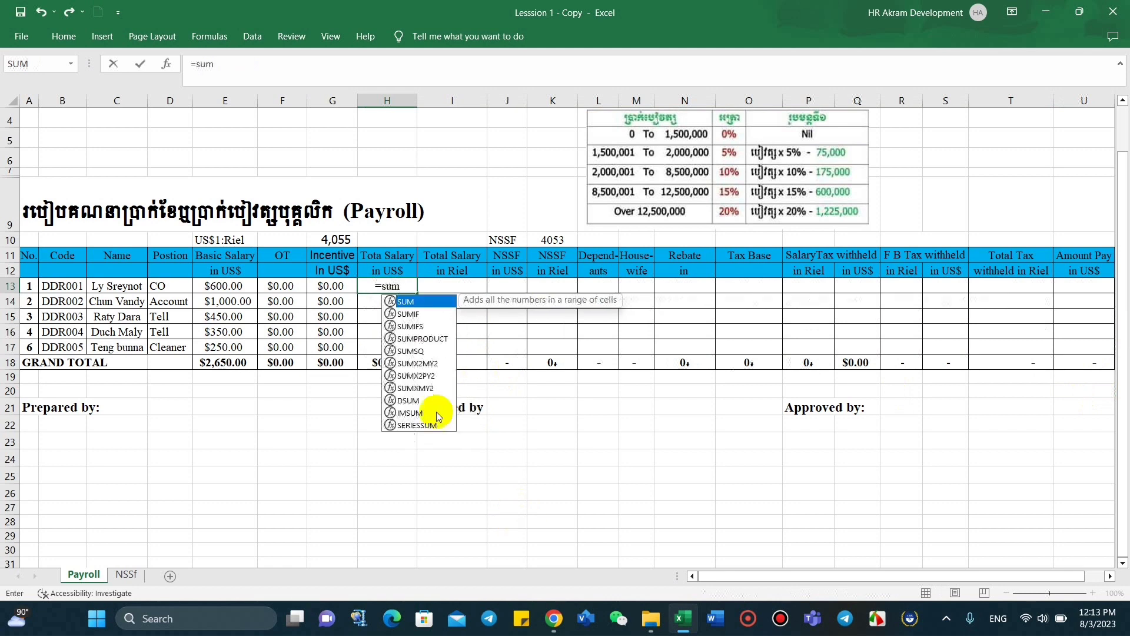
double_click(416, 302)
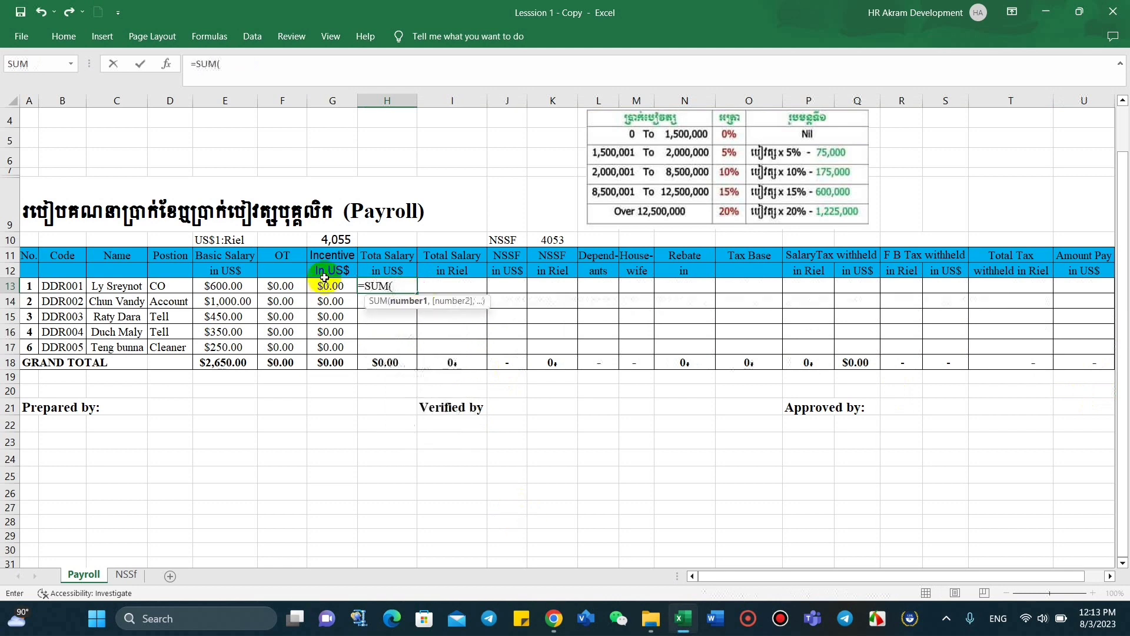
left_click_drag(209, 287, 322, 283)
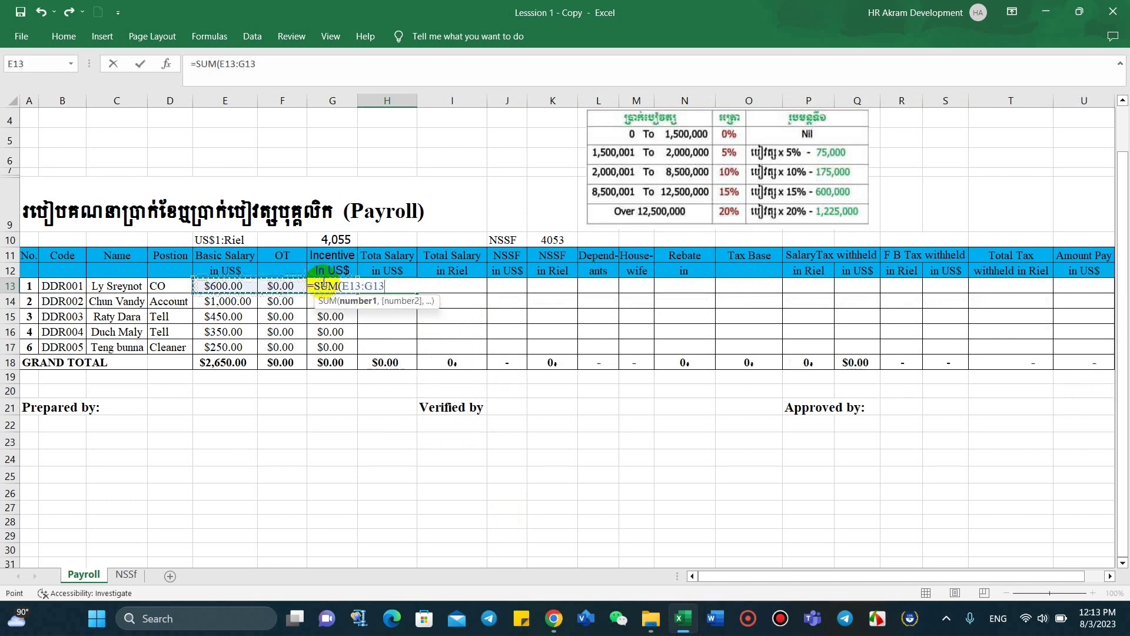
type(")")
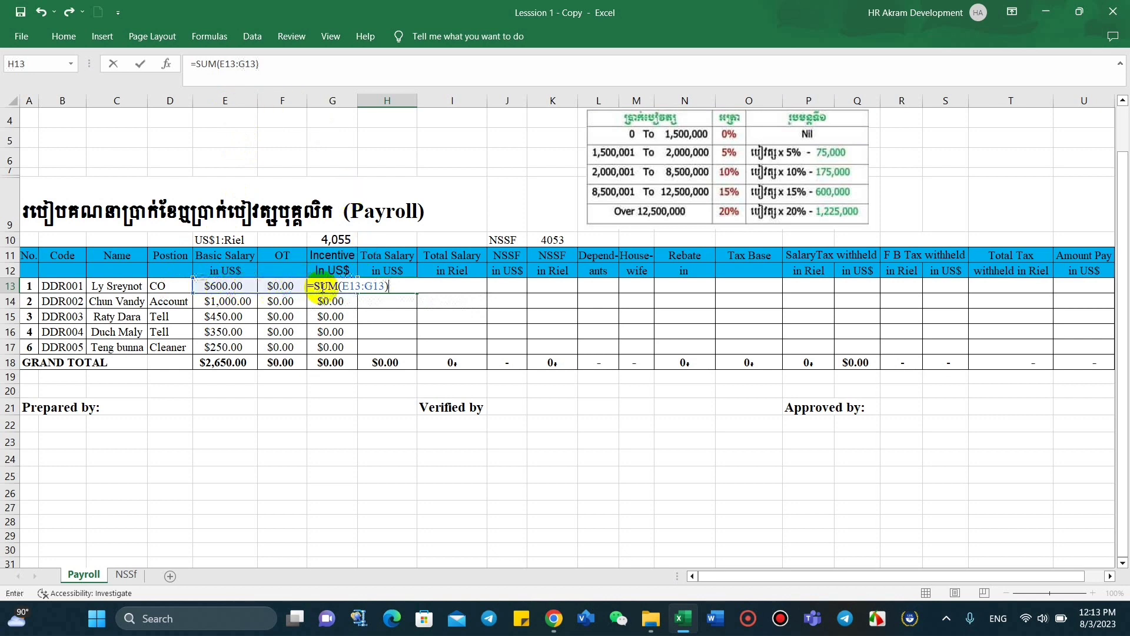
key("Return")
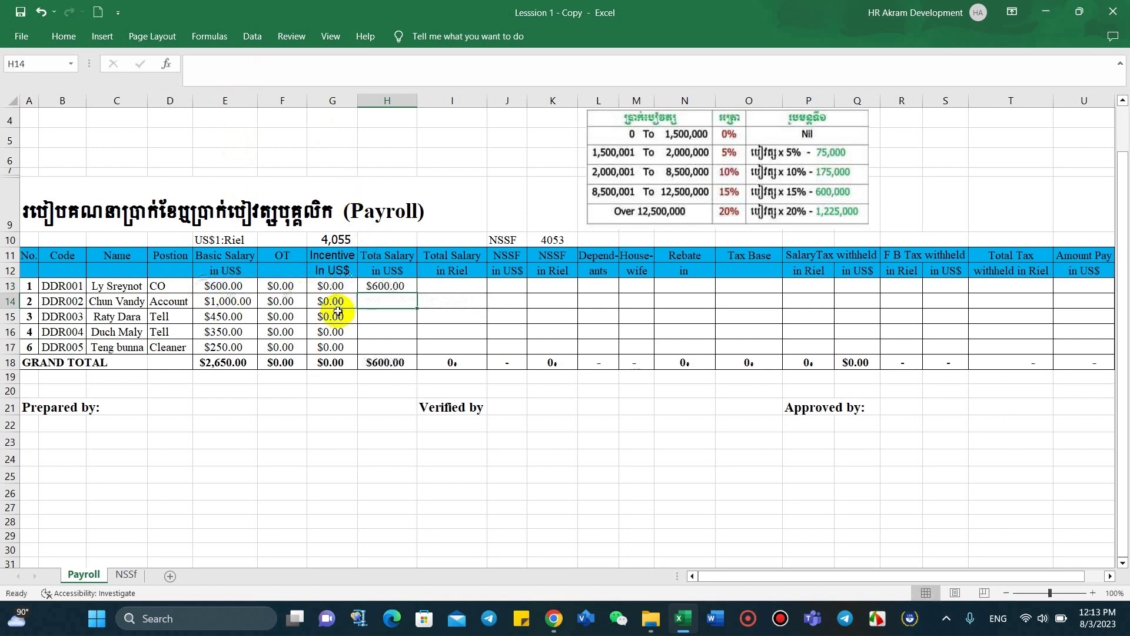
Step: Fill the H13 total salary formula down to H17, totalling $2,650.00
left_click_drag(213, 280, 276, 287)
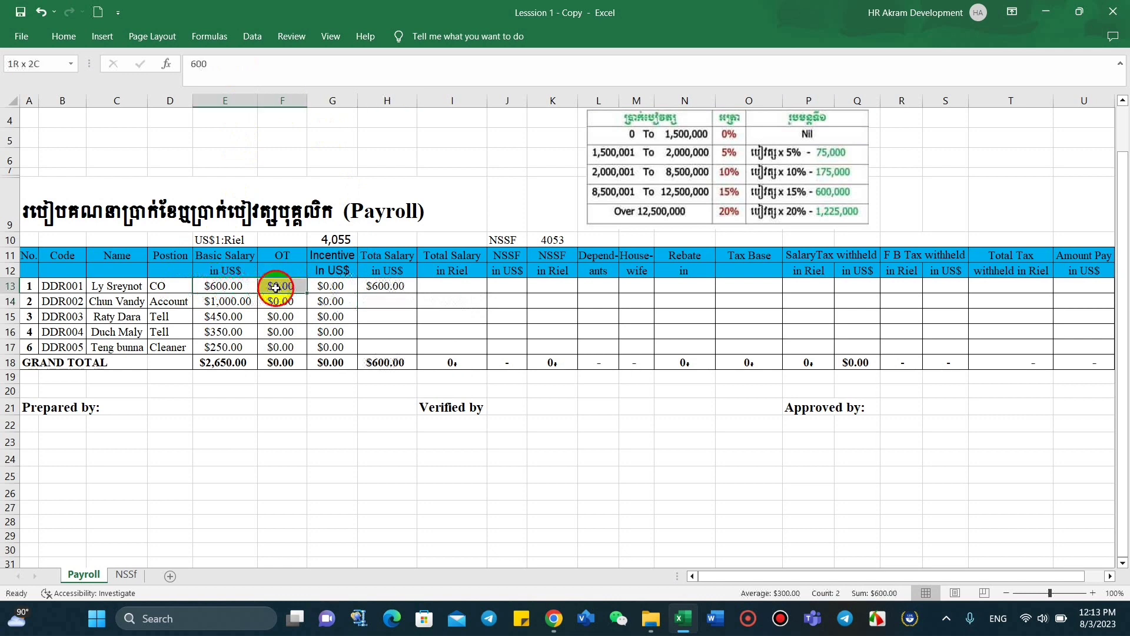
left_click_drag(275, 287, 334, 286)
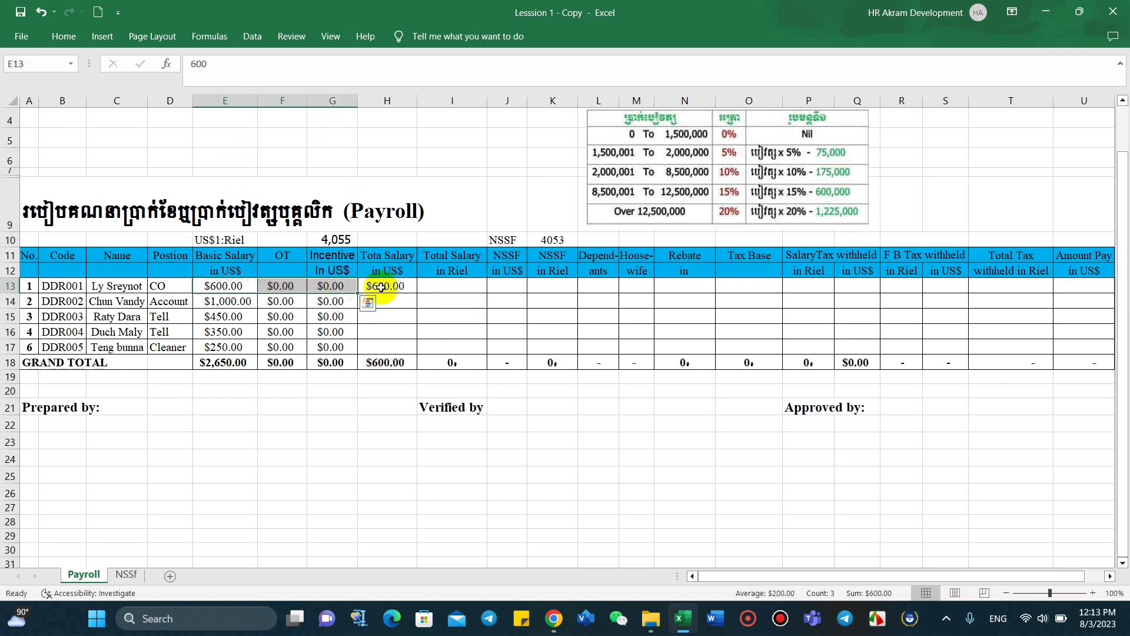
left_click(381, 287)
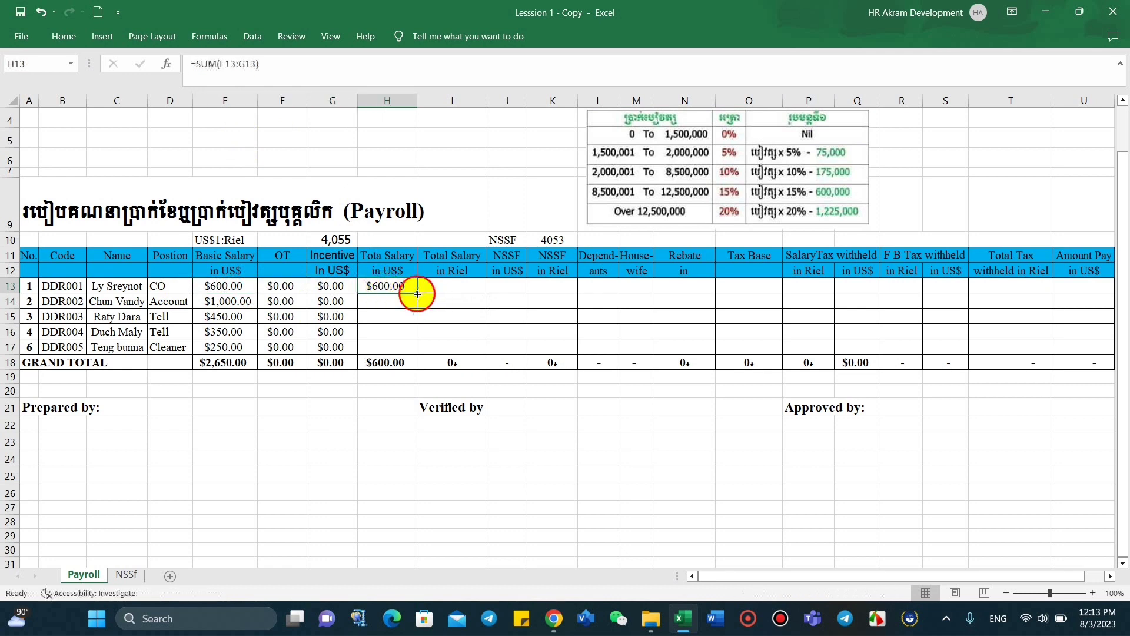
double_click(418, 293)
left_click(430, 290)
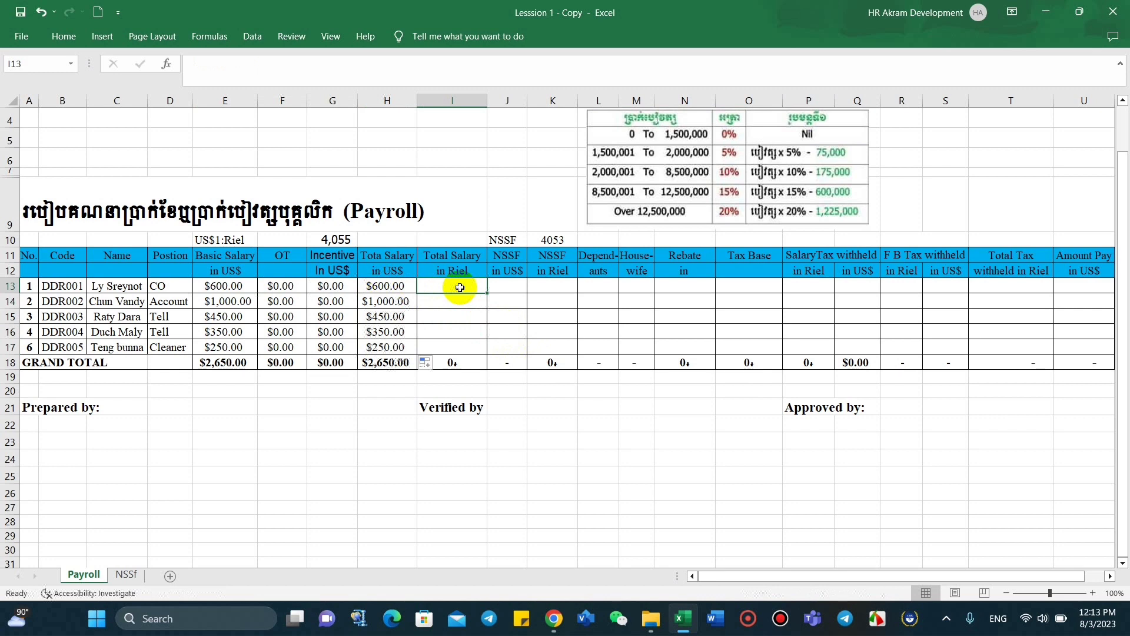
Step: Build a ROUND formula in I13 multiplying H13 by the 4,055 rate in G10, 0 decimals
type("=")
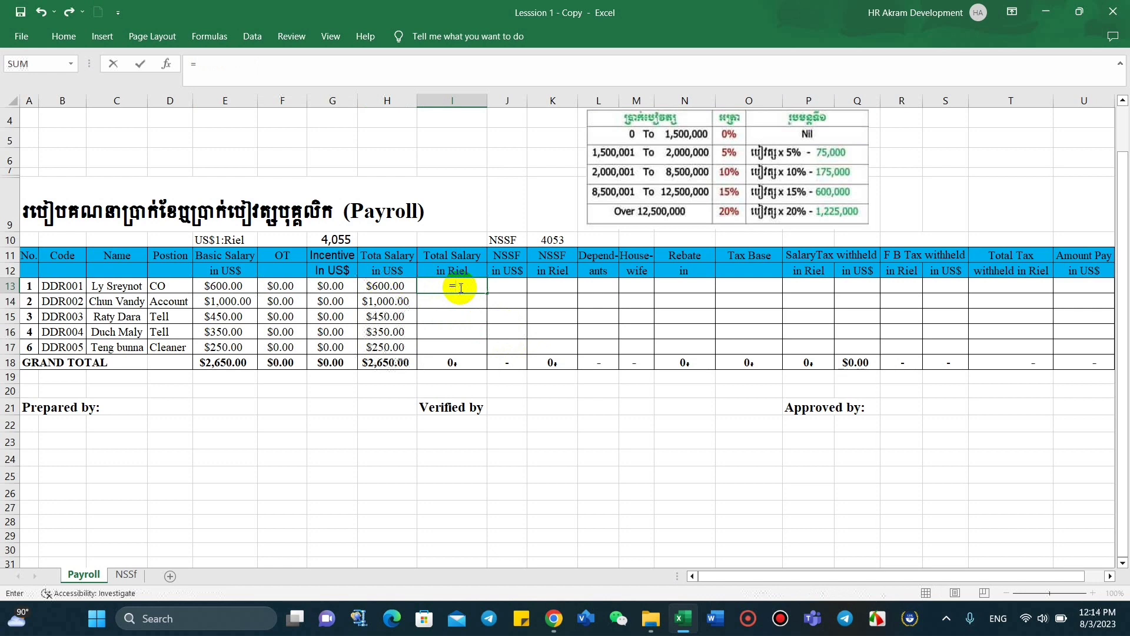
type("ro")
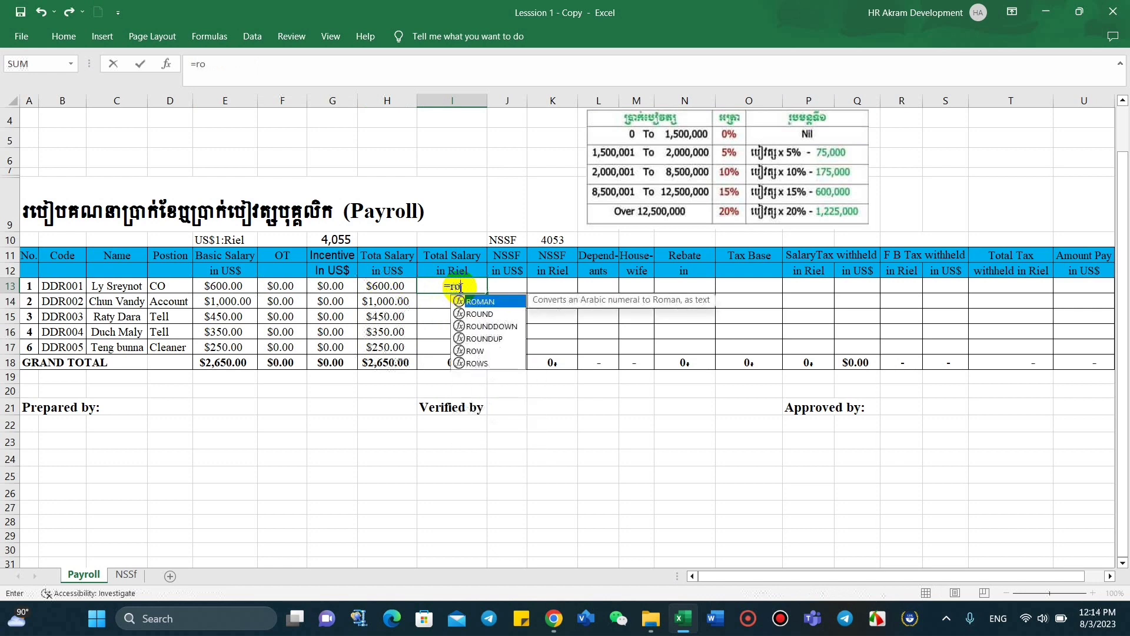
double_click(496, 313)
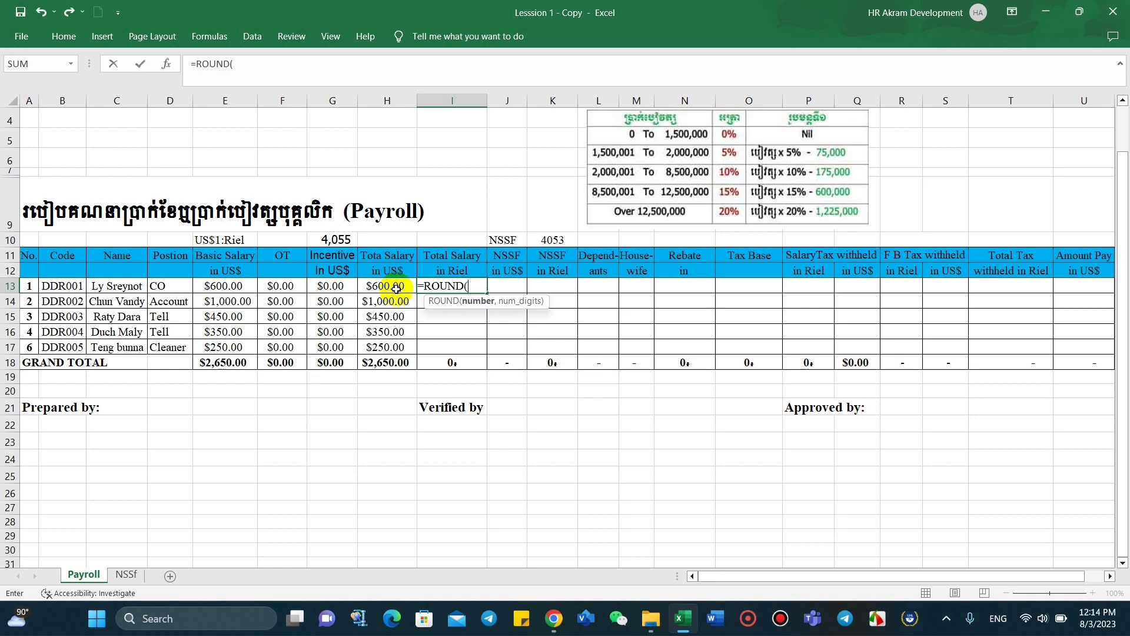
left_click(396, 288)
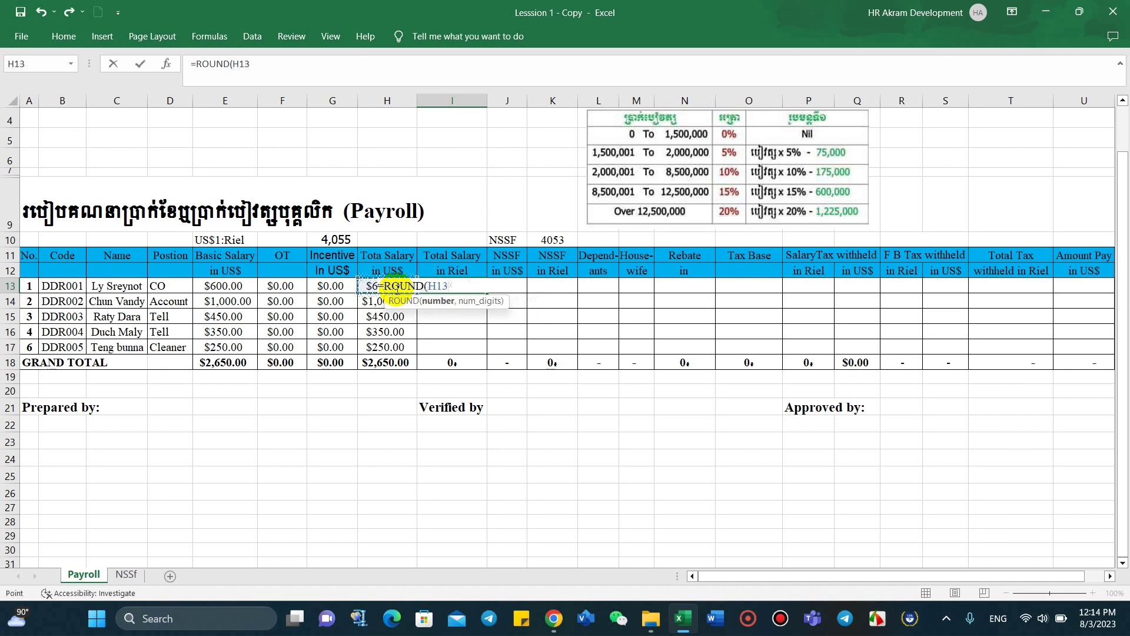
type("*")
left_click(340, 240)
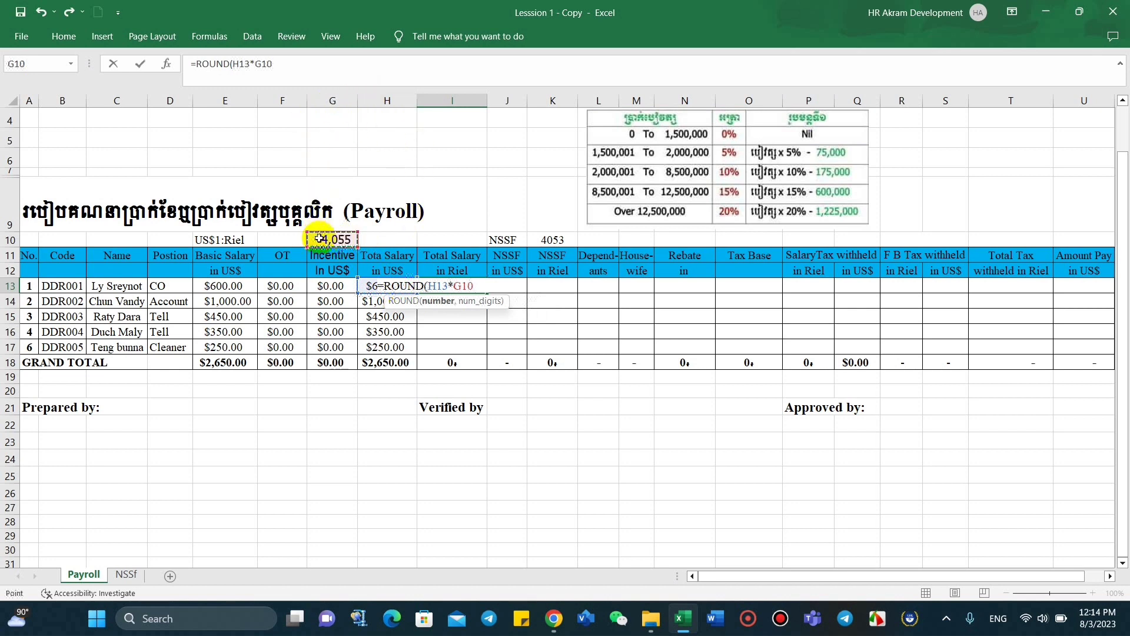
left_click(333, 246)
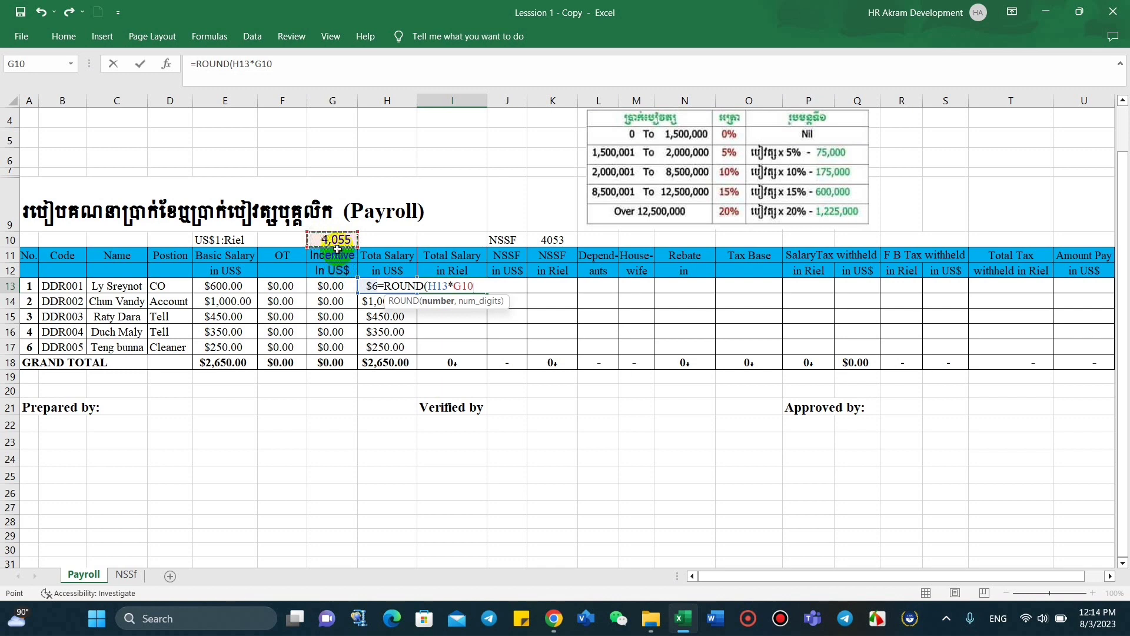
left_click(436, 289)
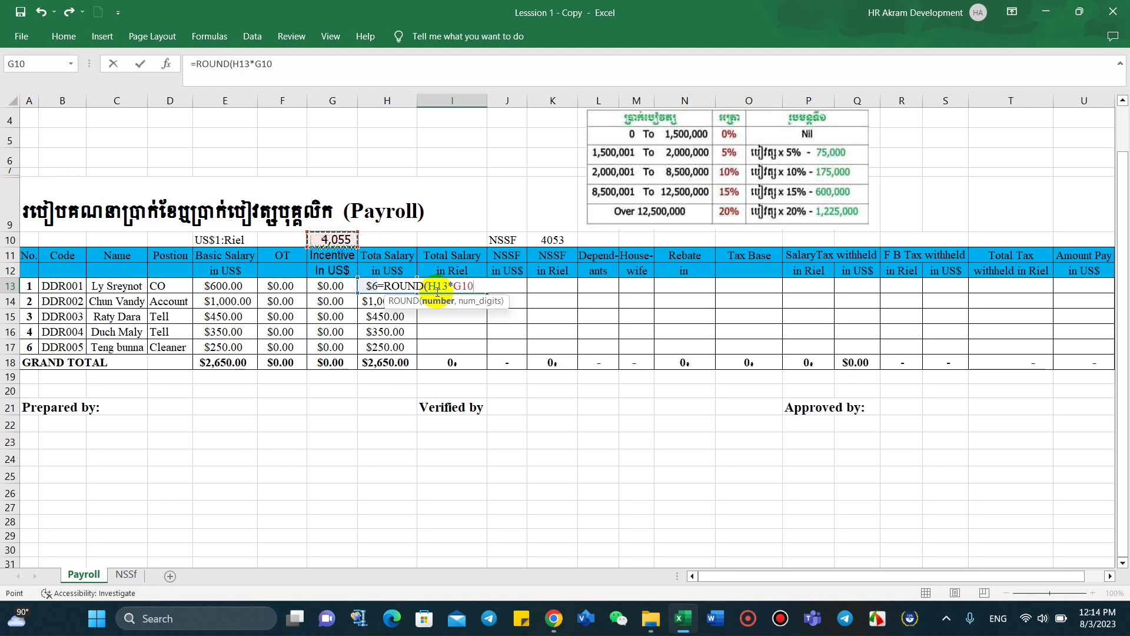
type(",")
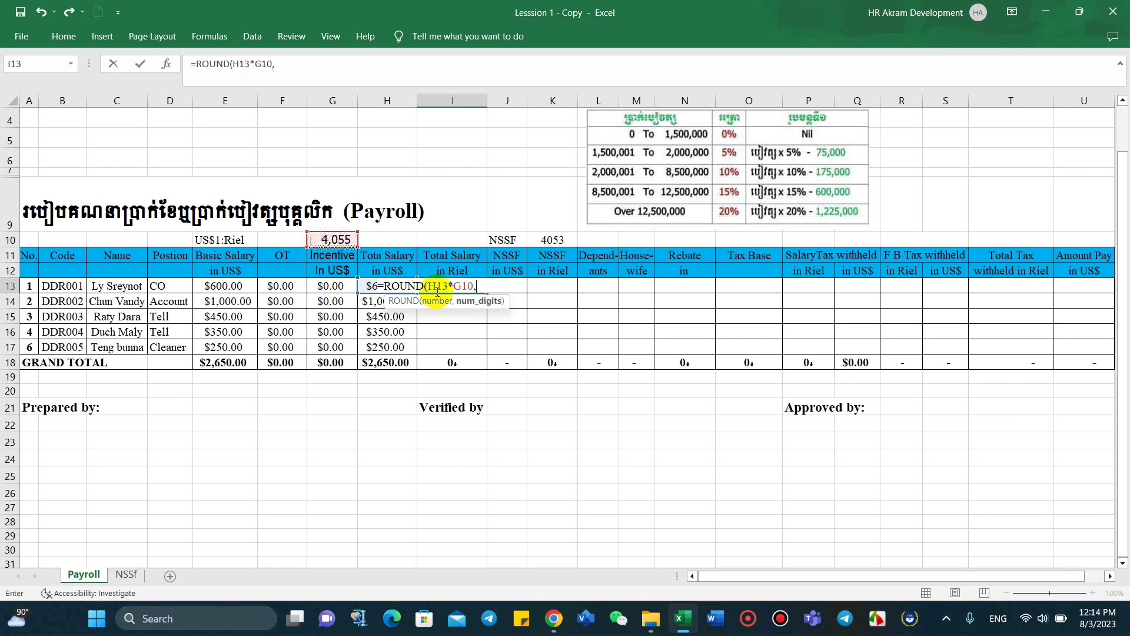
type("0)")
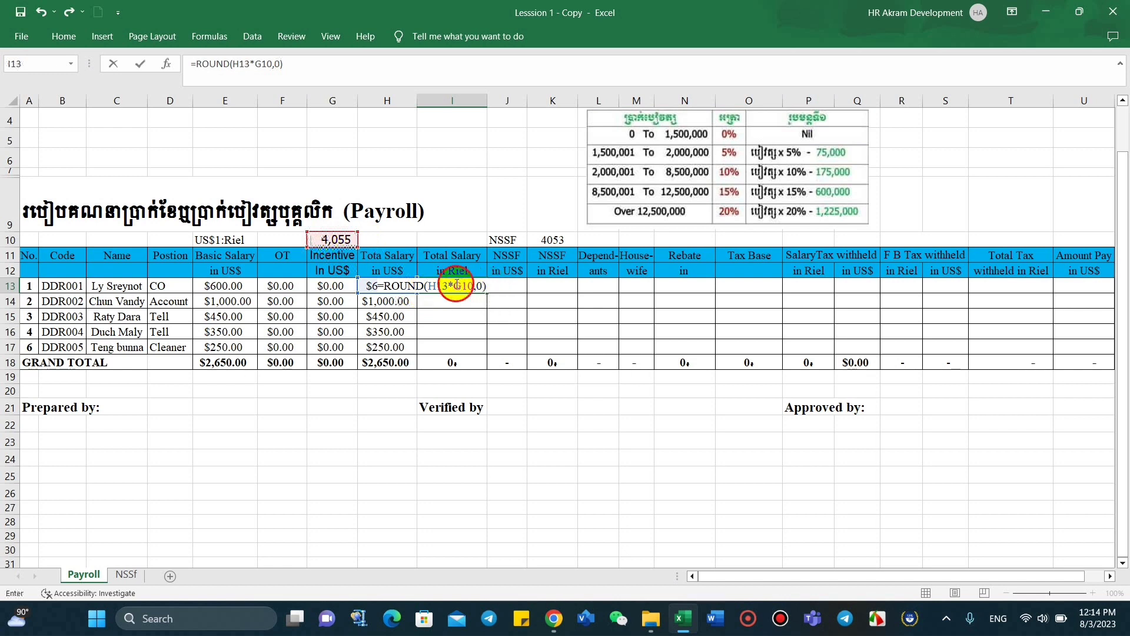
Step: Make the rate reference $G$10 and fill =ROUND(H13*$G$10,0) down to I17
left_click(456, 285)
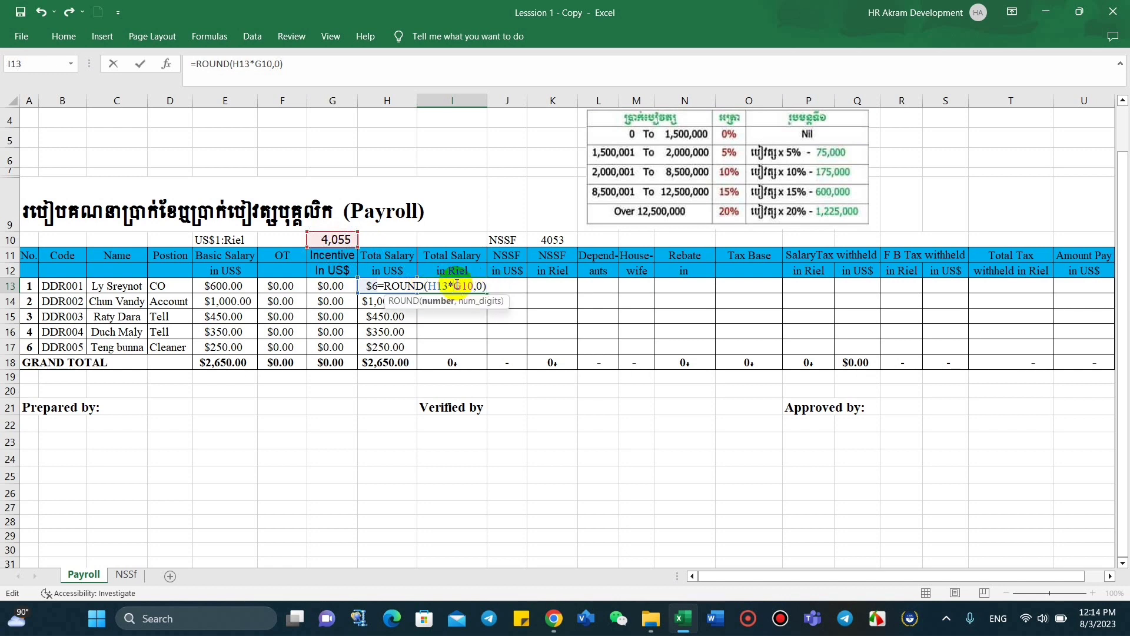
type("$")
left_click(468, 285)
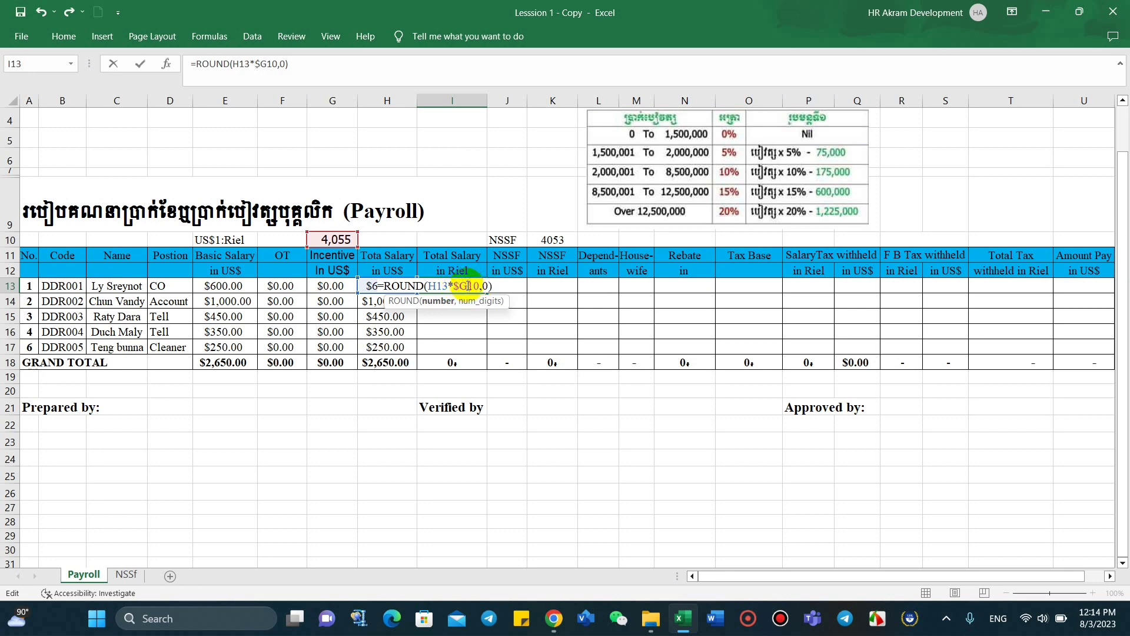
type("$")
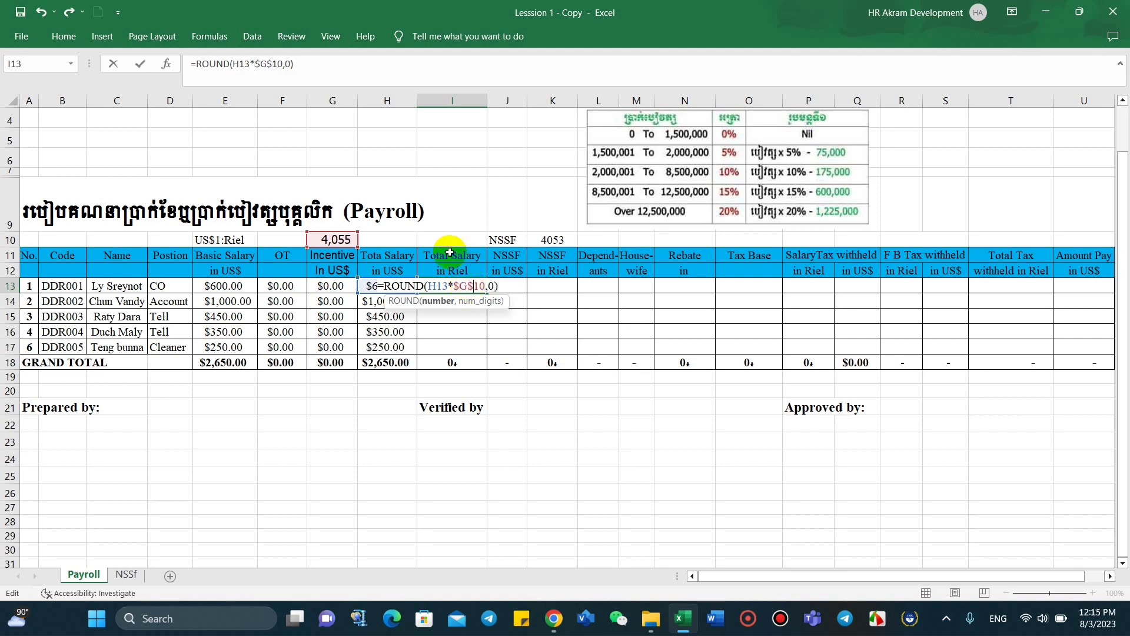
left_click(504, 285)
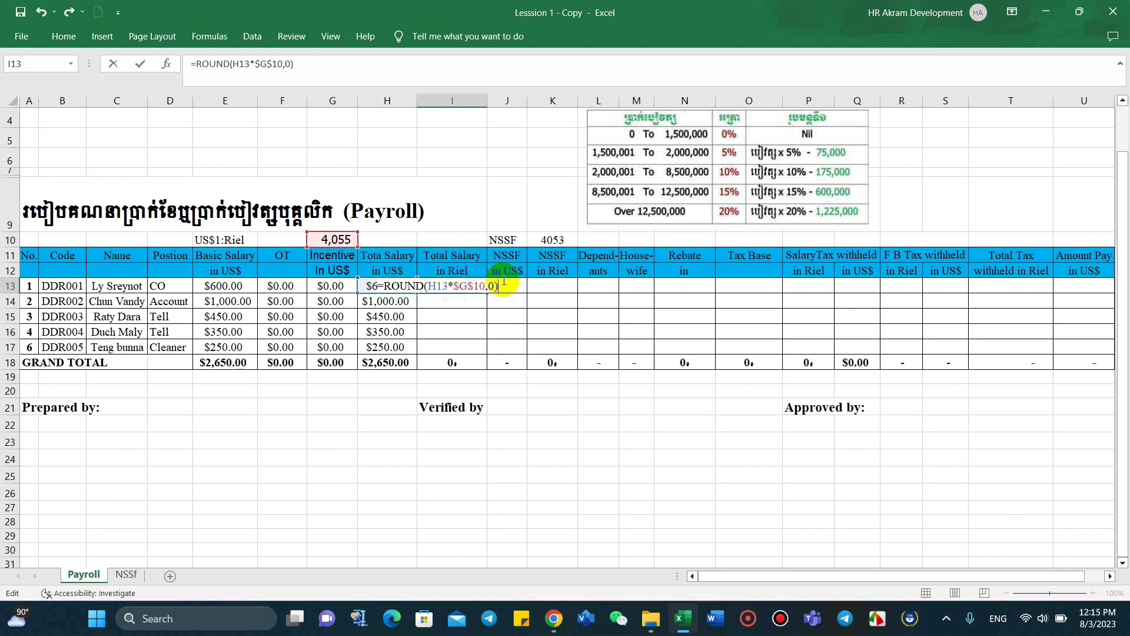
key("Return")
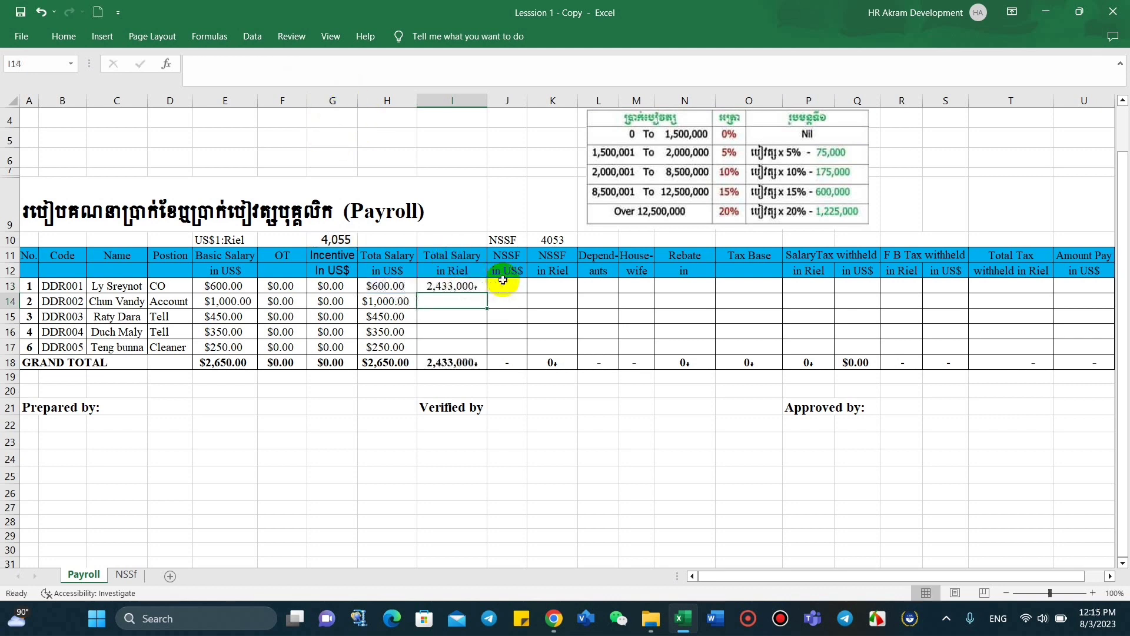
left_click(480, 285)
double_click(486, 293)
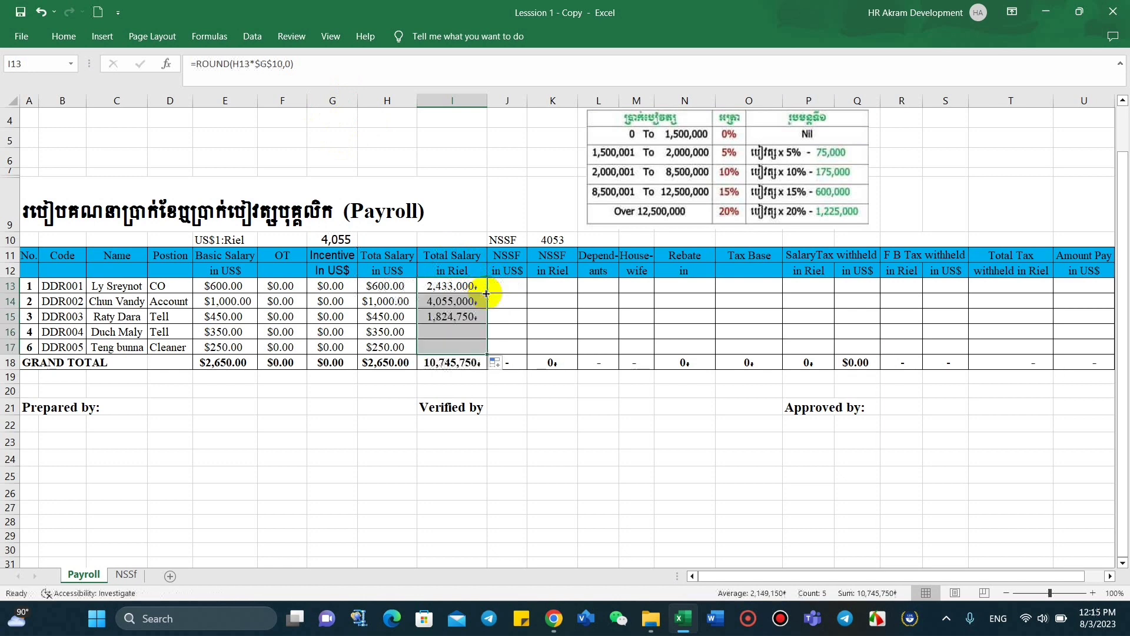
Step: Enter =150000*(L13+M13) in Rebate cell N13 for the first employee
left_click(525, 330)
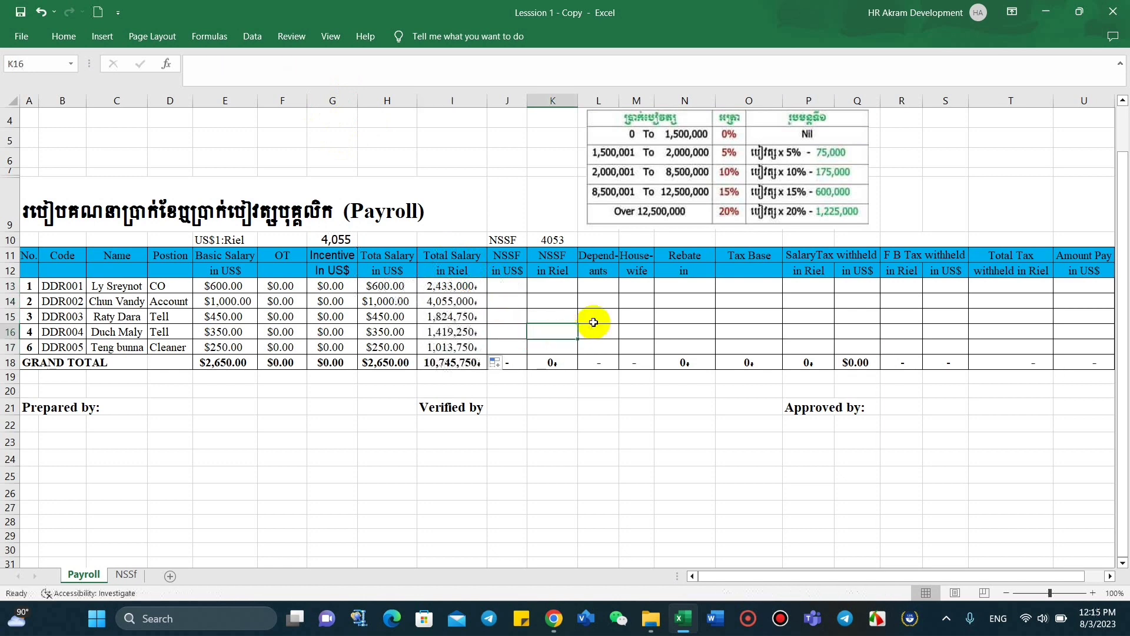
left_click(518, 291)
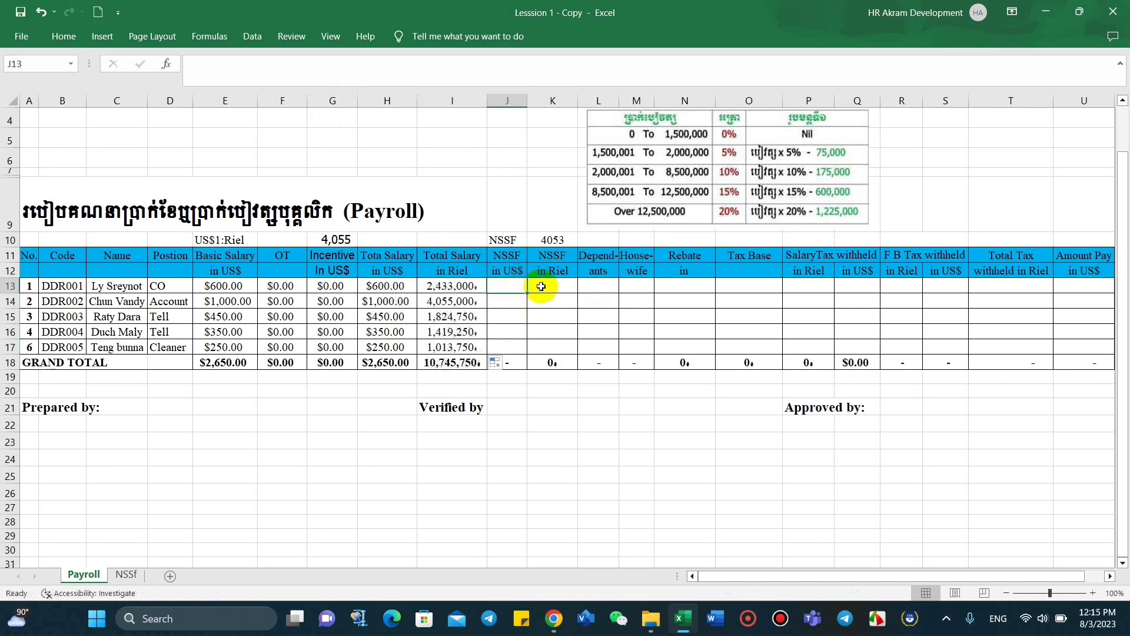
left_click(593, 285)
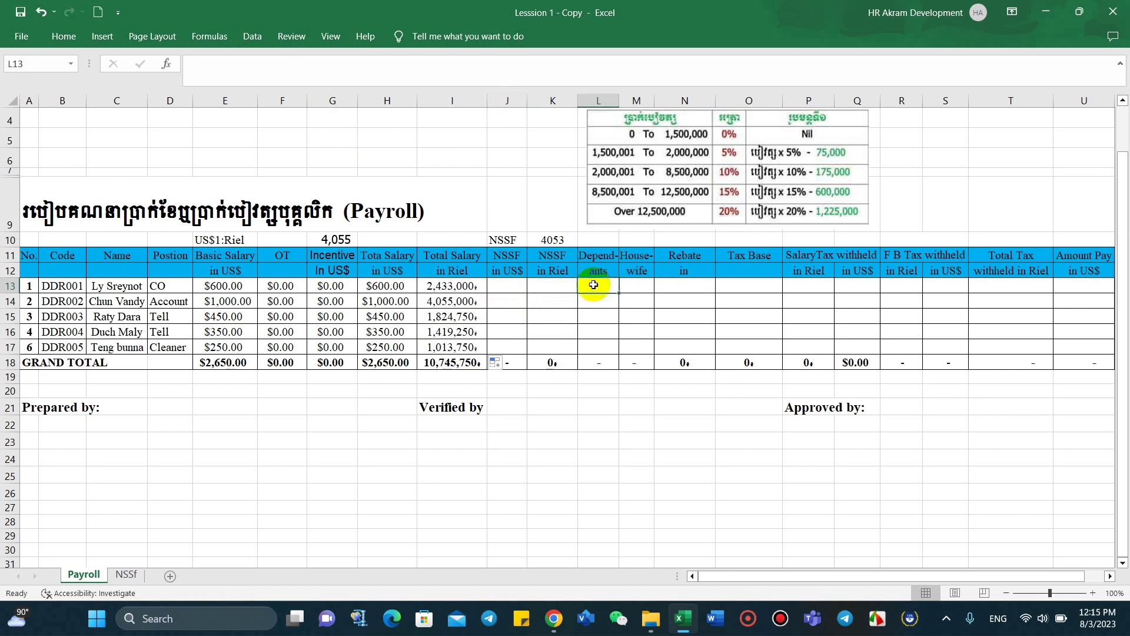
left_click(641, 283)
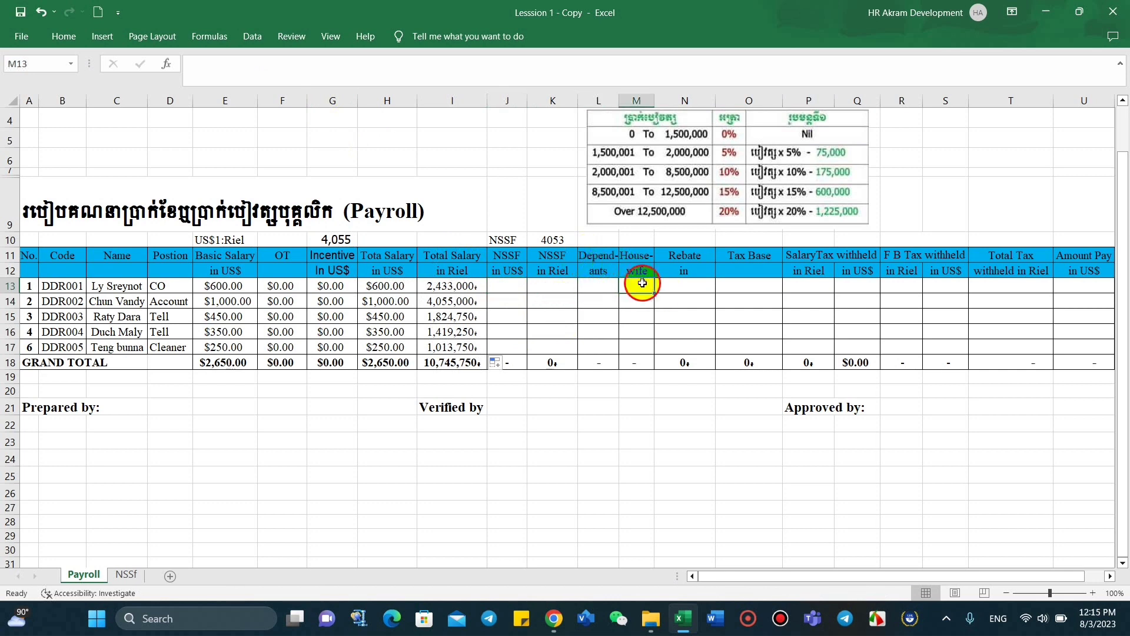
left_click(599, 286)
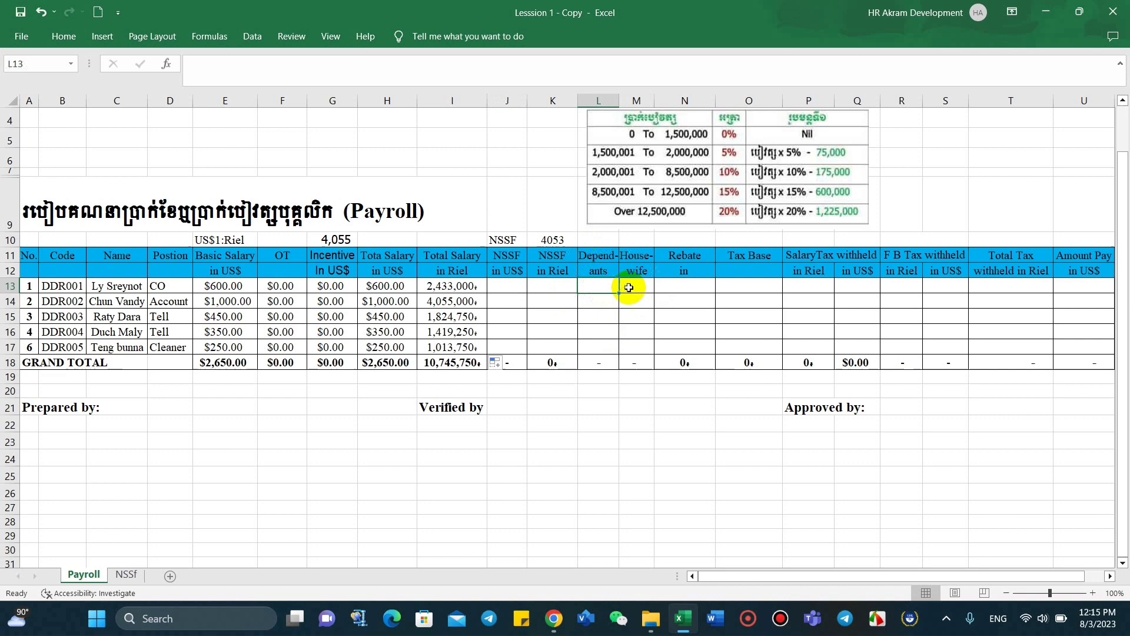
left_click(665, 287)
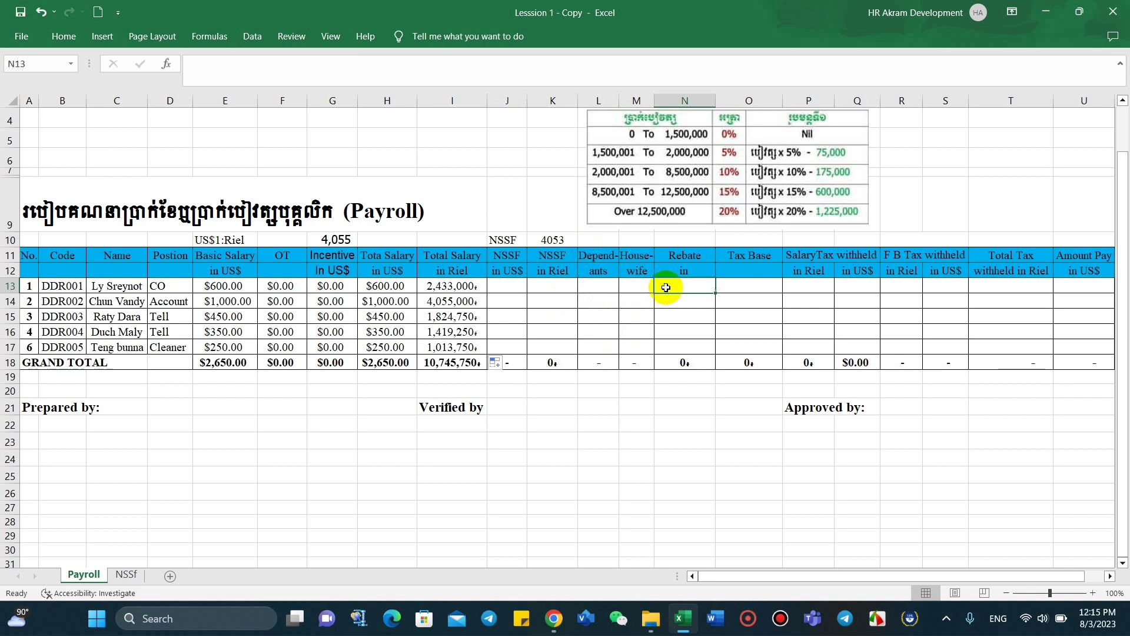
type("=")
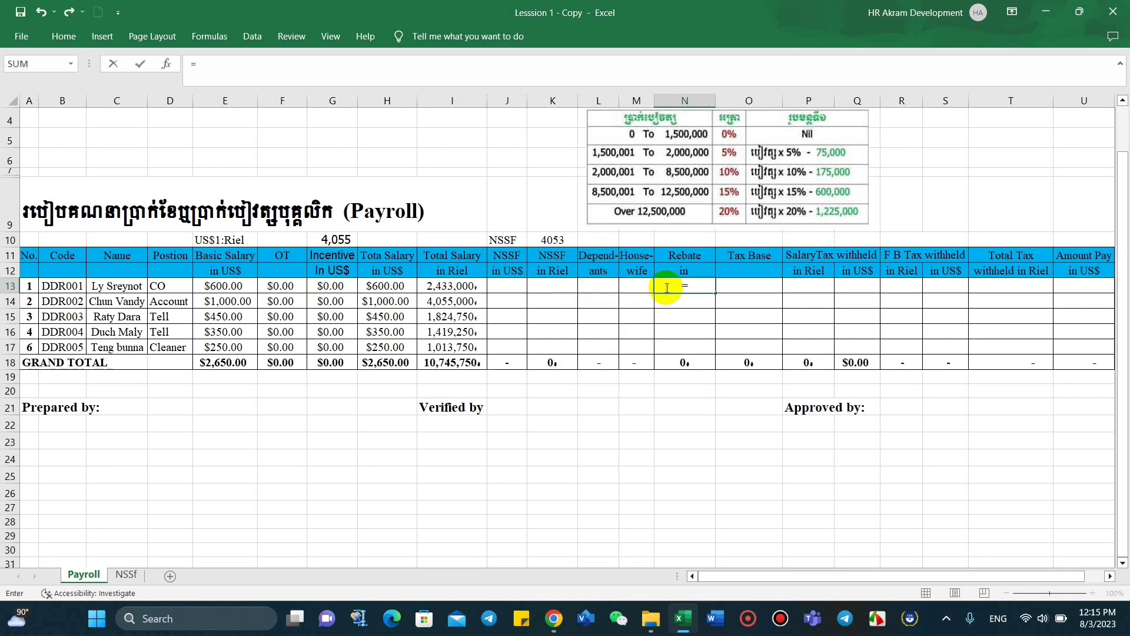
type("15")
type("000")
type("0")
type("*")
type("(")
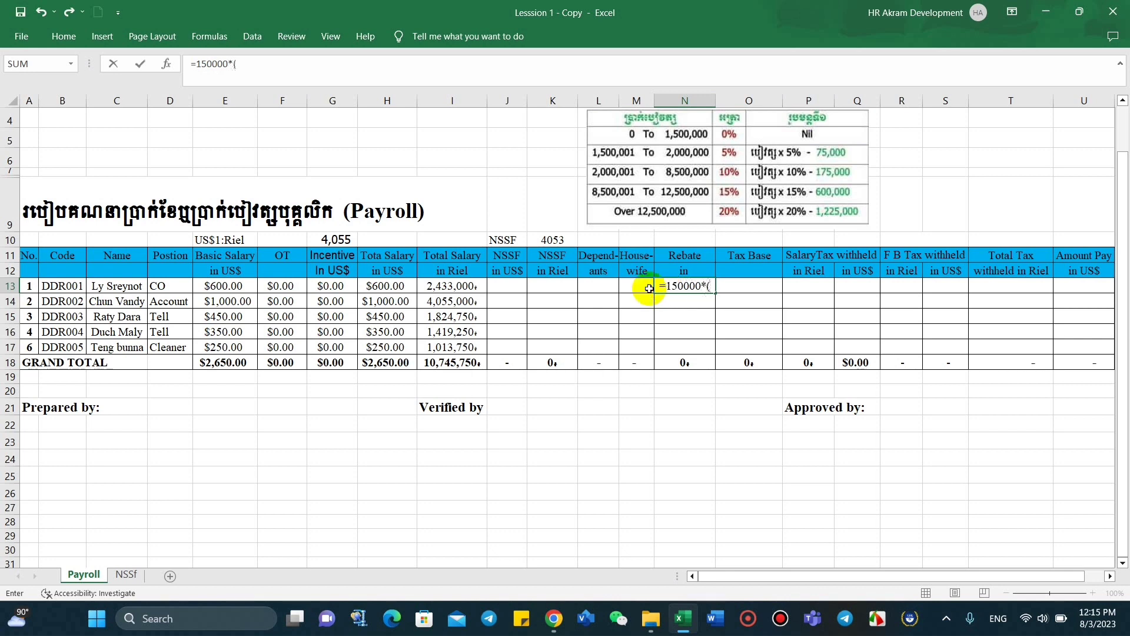
left_click(608, 284)
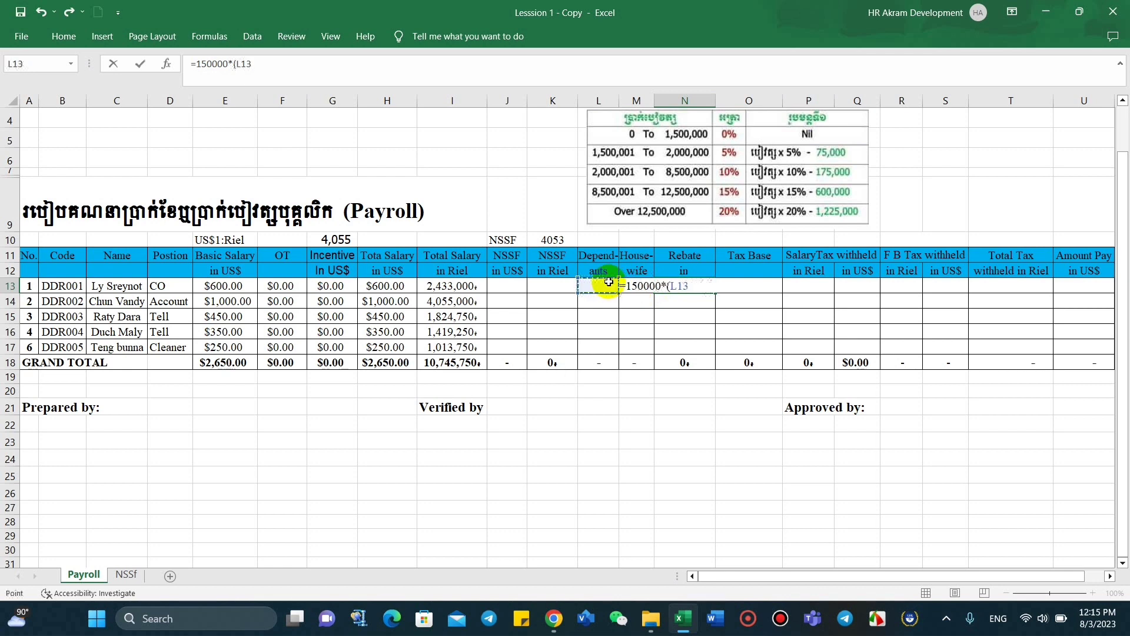
type("+")
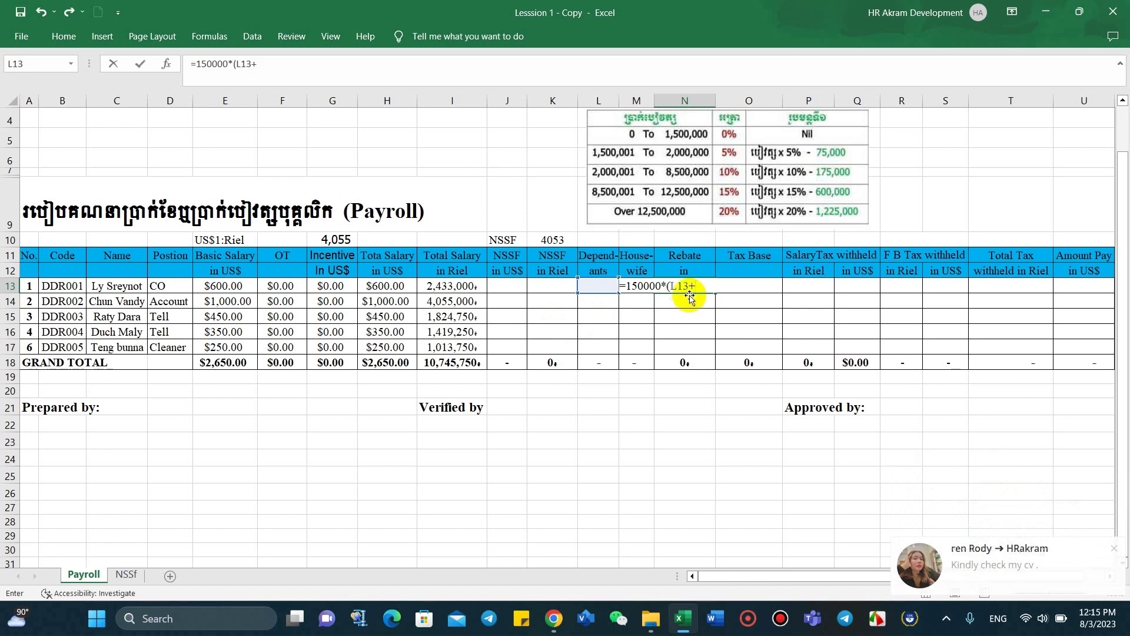
type("M")
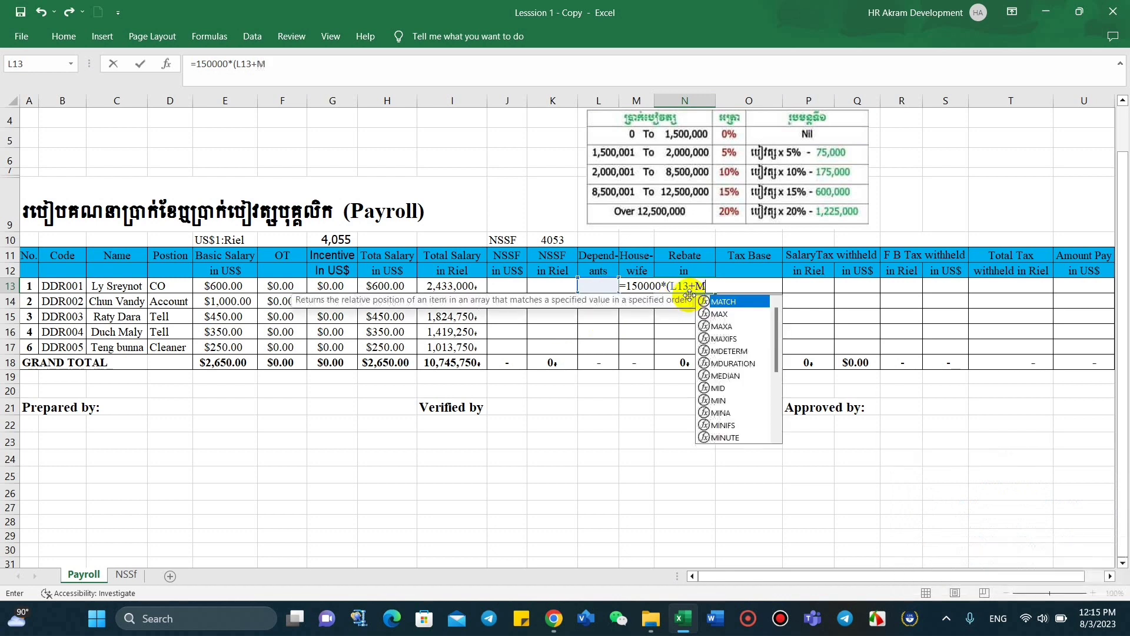
type("13")
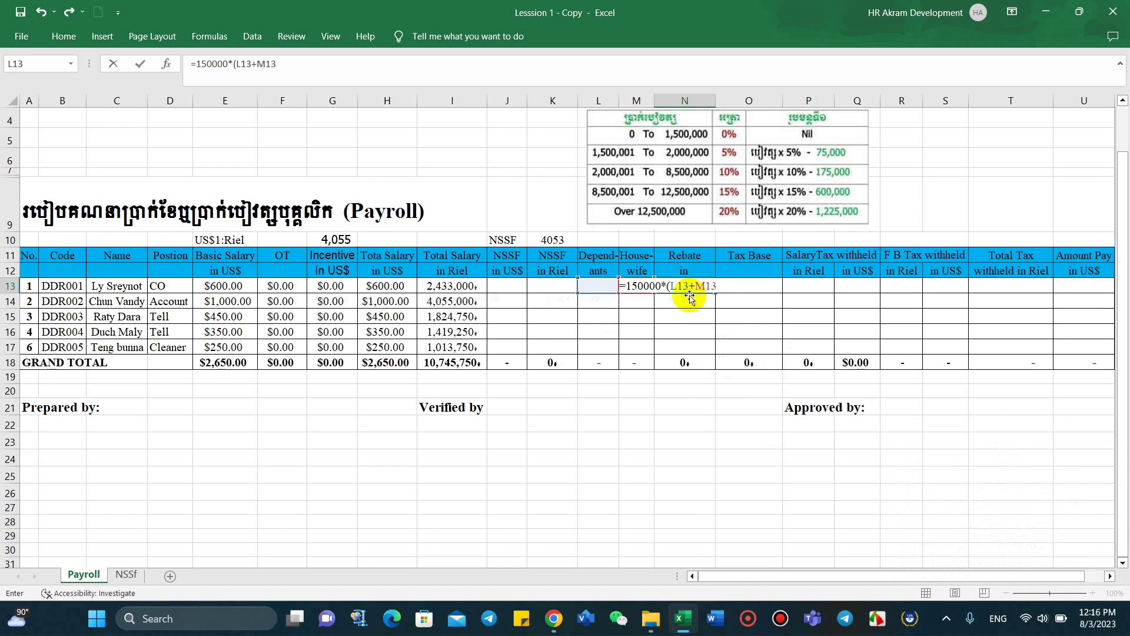
type(")")
key("Return")
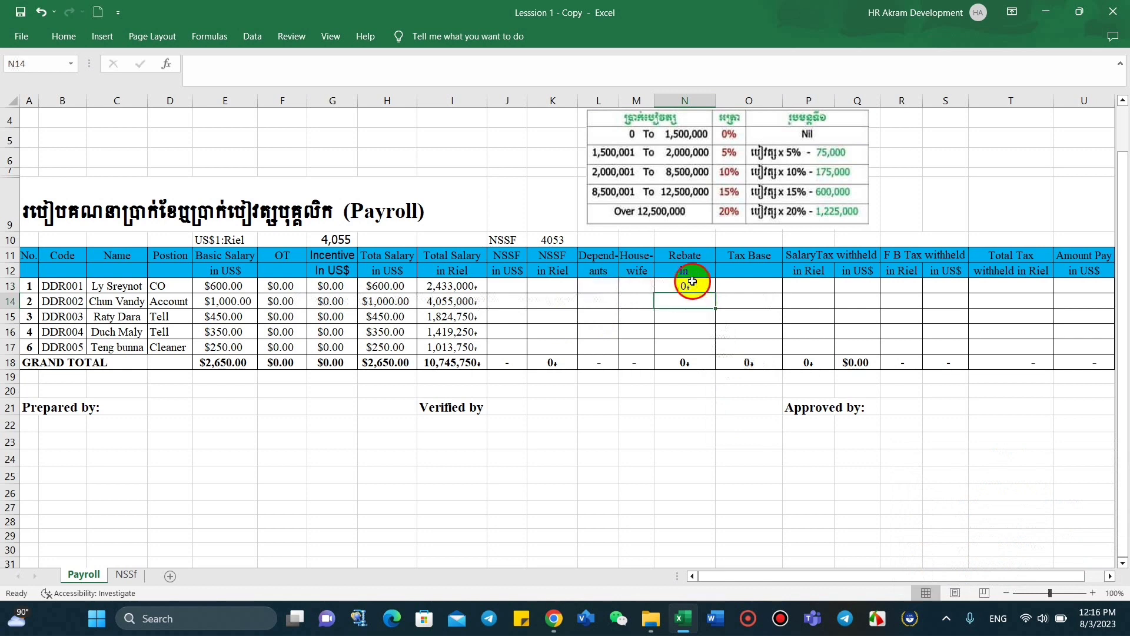
Step: Recheck the N13 rebate formula and fill it down to N17
double_click(688, 286)
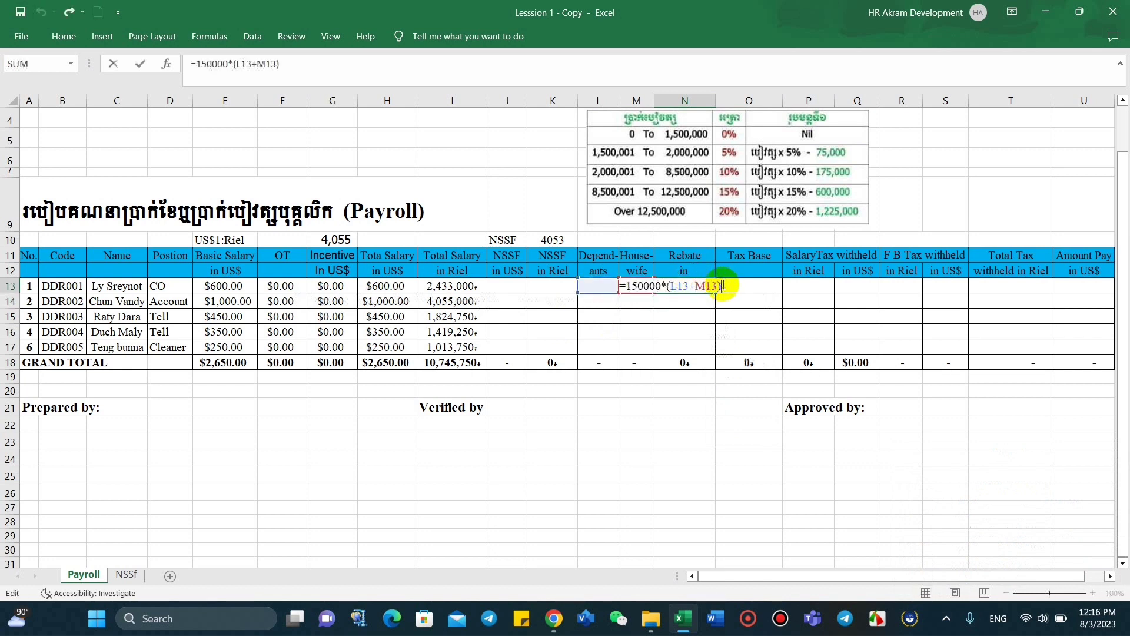
key("Return")
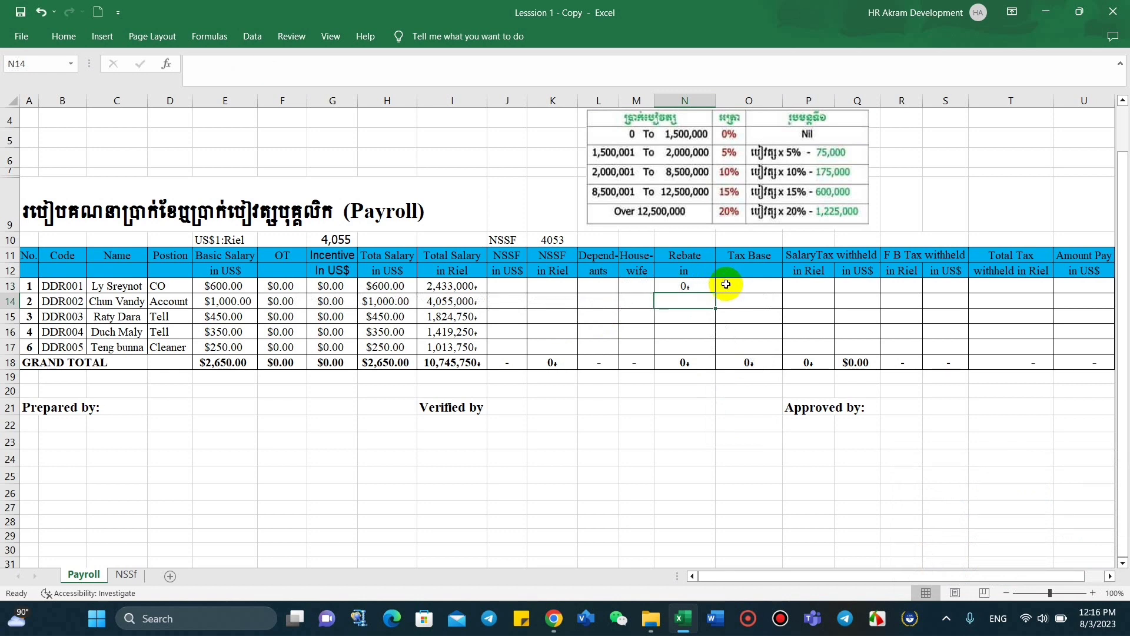
left_click(687, 283)
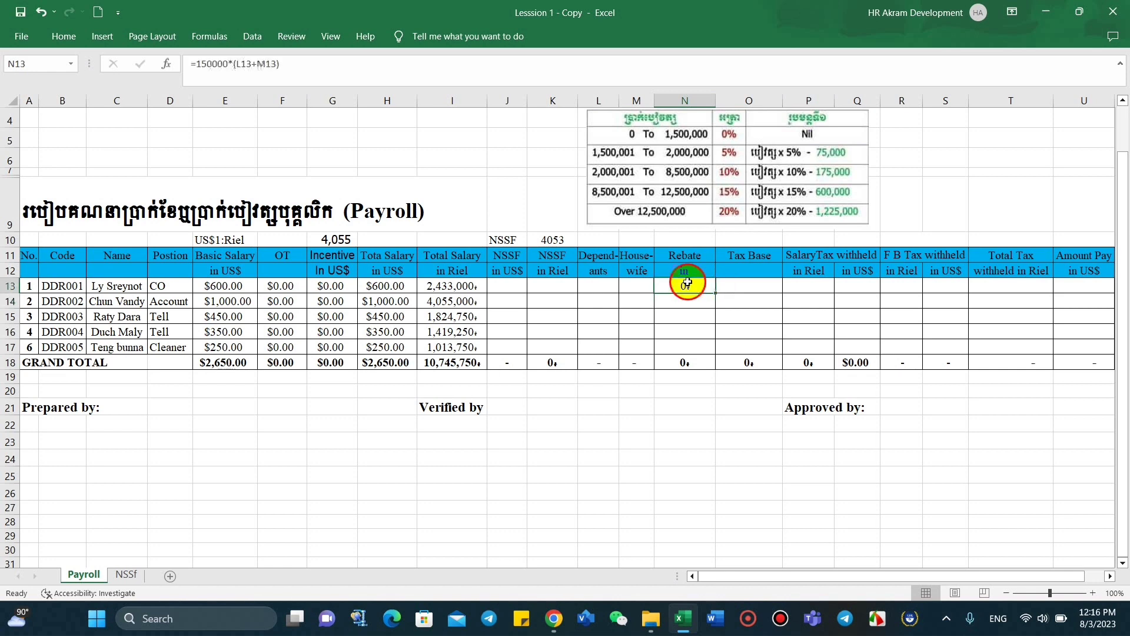
left_click(367, 71)
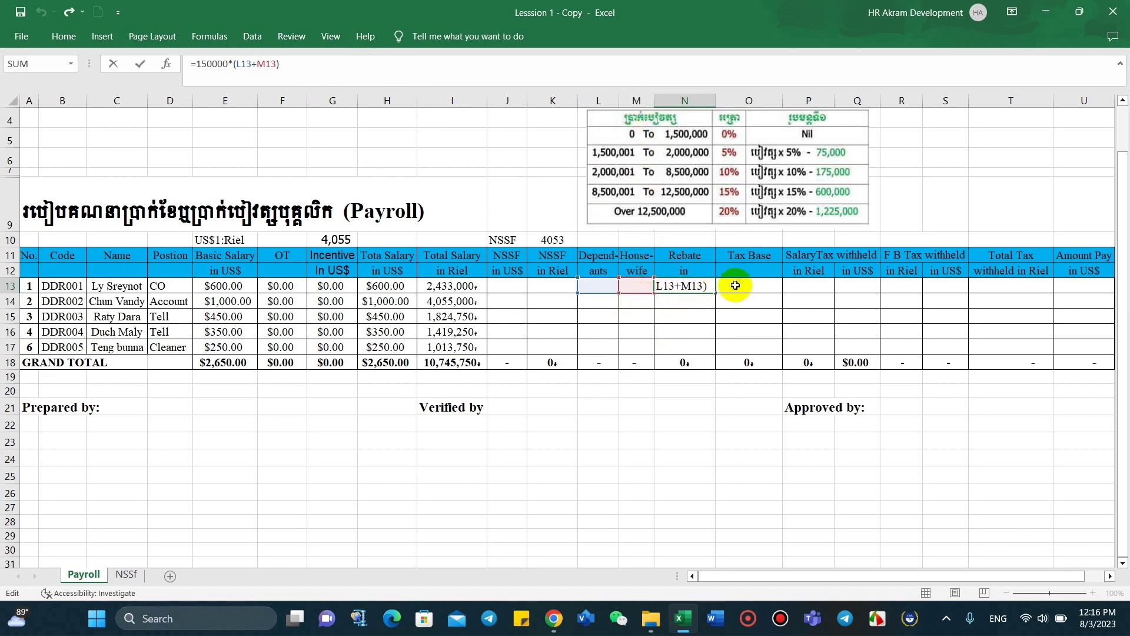
key("Return")
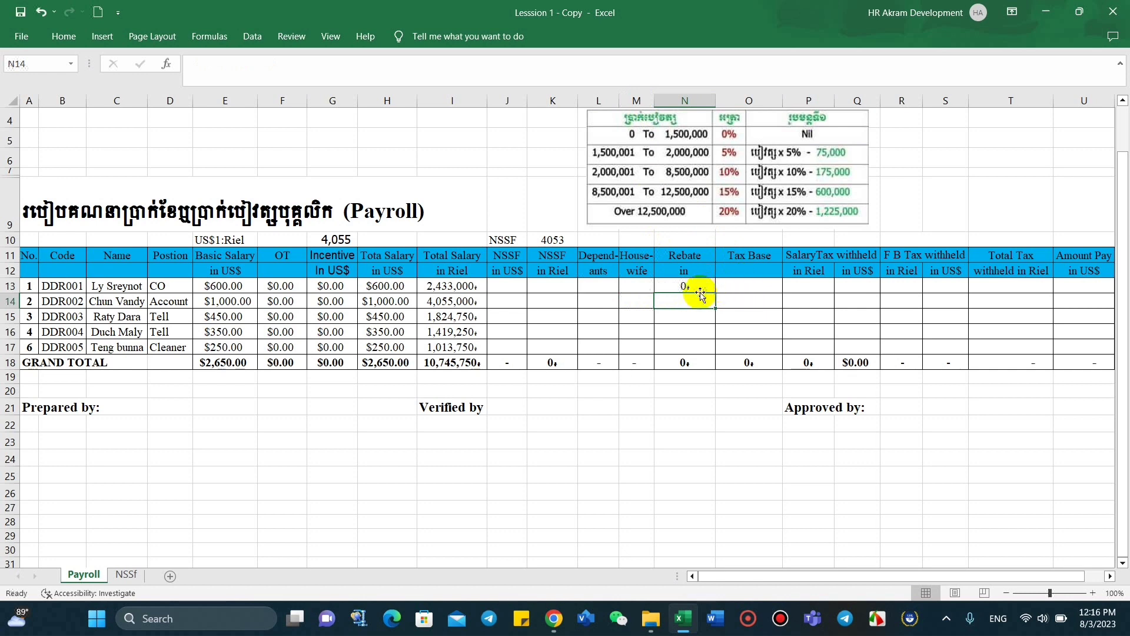
left_click(698, 285)
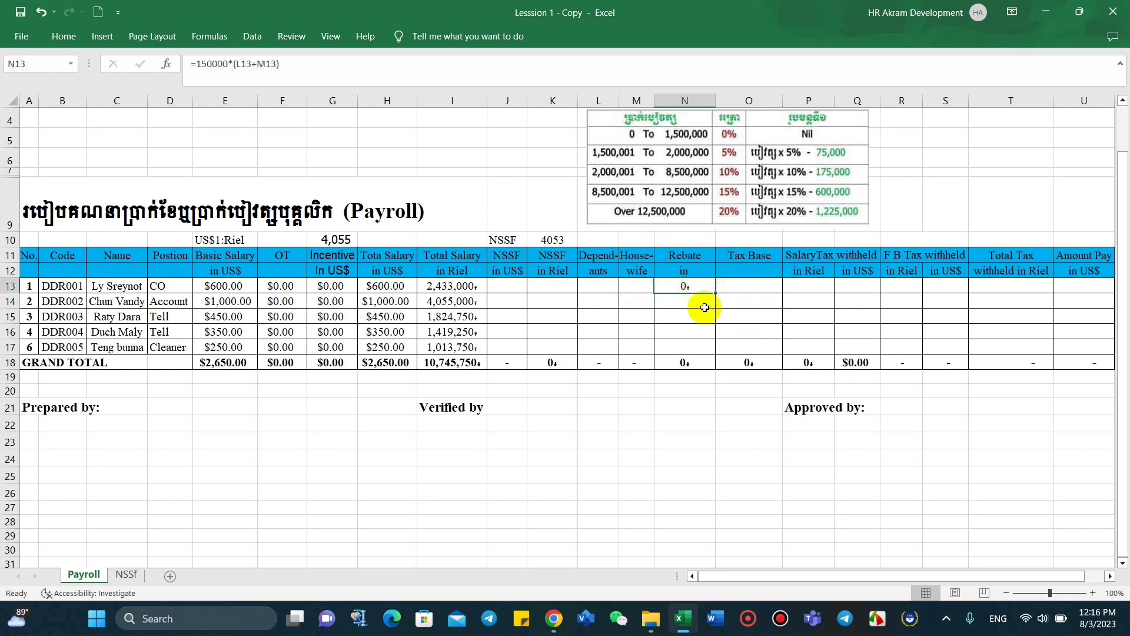
double_click(717, 293)
left_click(755, 300)
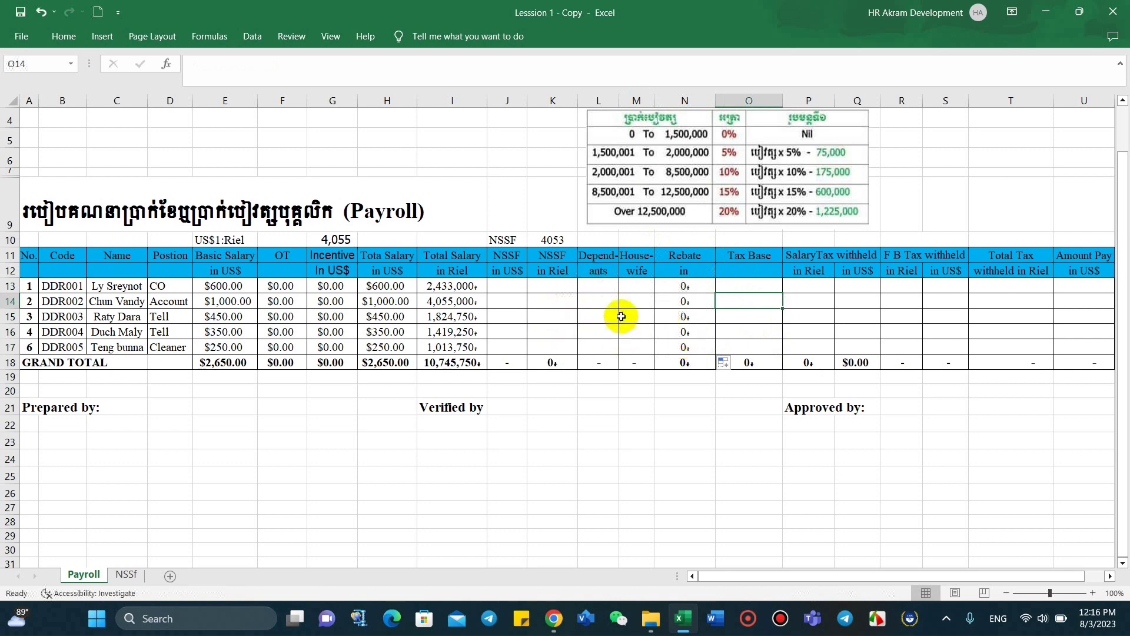
left_click(601, 286)
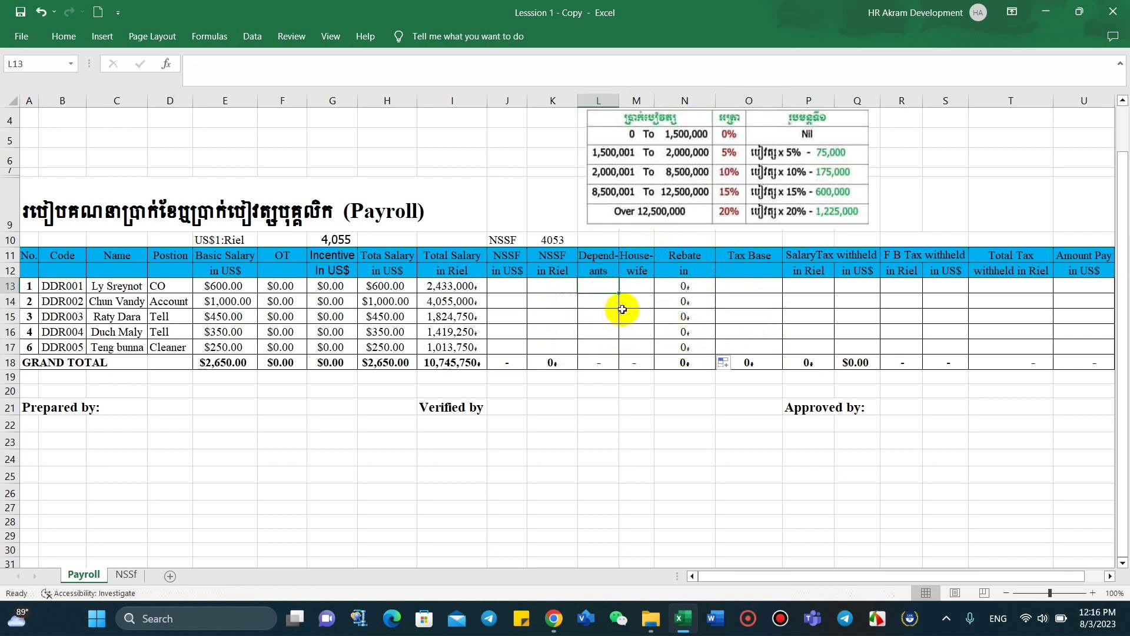
Step: Enter dependants/housewife of 1/1 in L13:M13 and 2/1 in L16:M16
type("1")
left_click(665, 408)
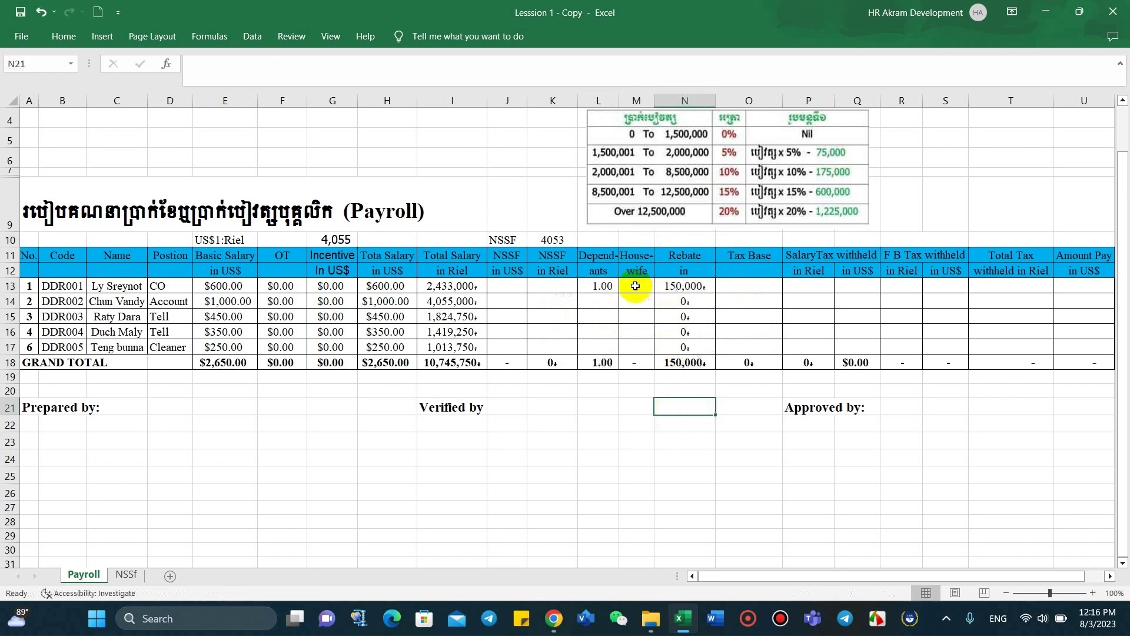
left_click(636, 286)
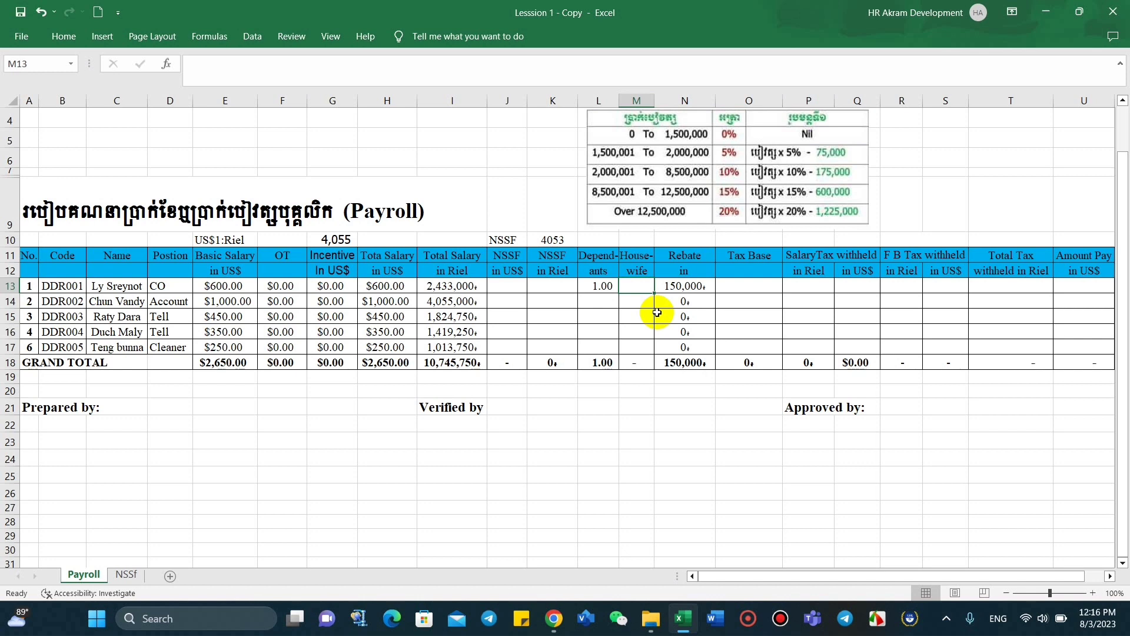
type("1")
left_click(641, 413)
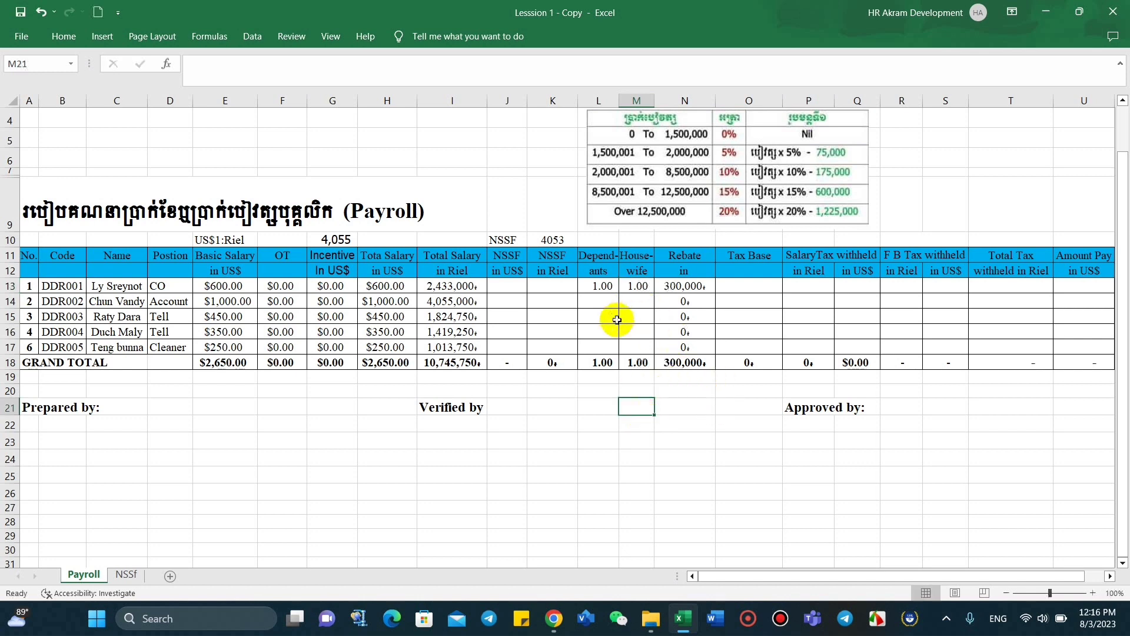
left_click(605, 335)
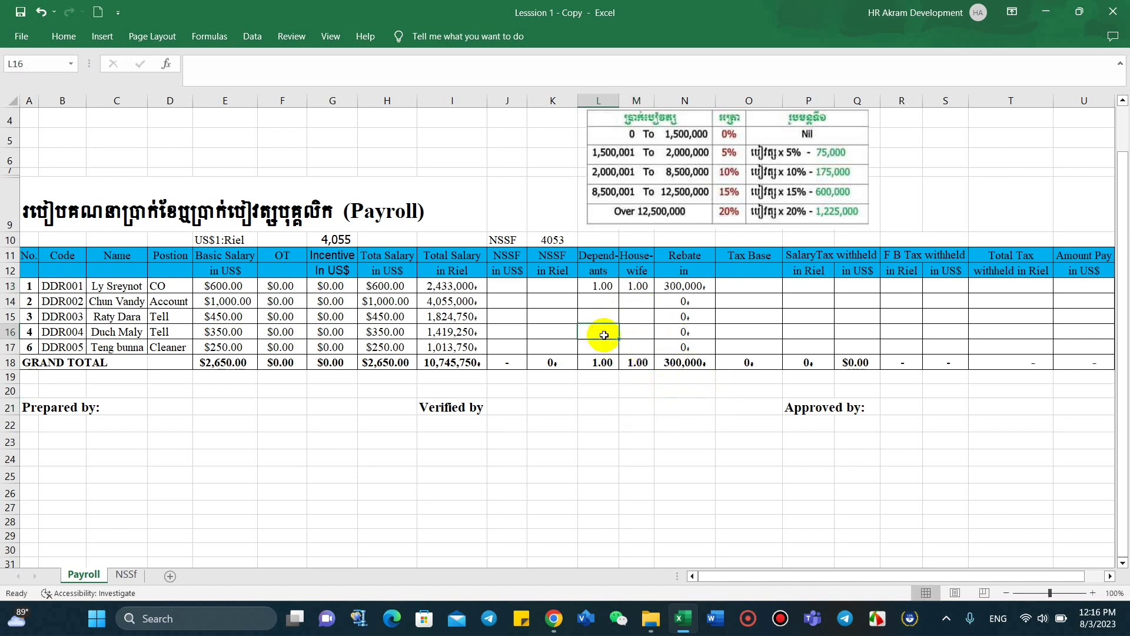
type("2")
left_click(678, 471)
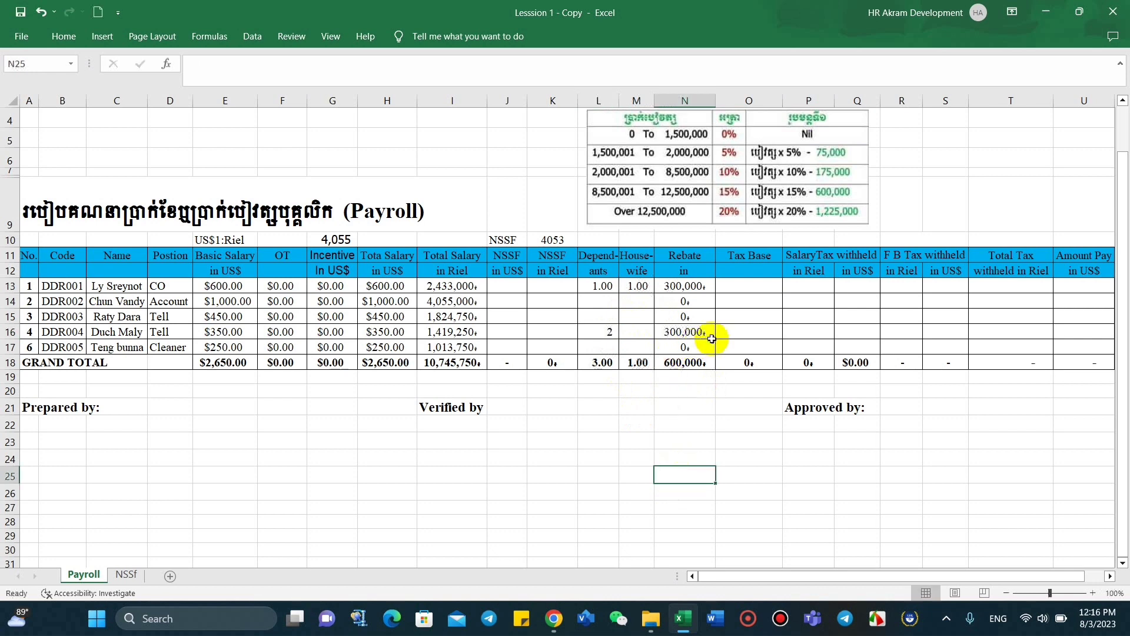
left_click(641, 338)
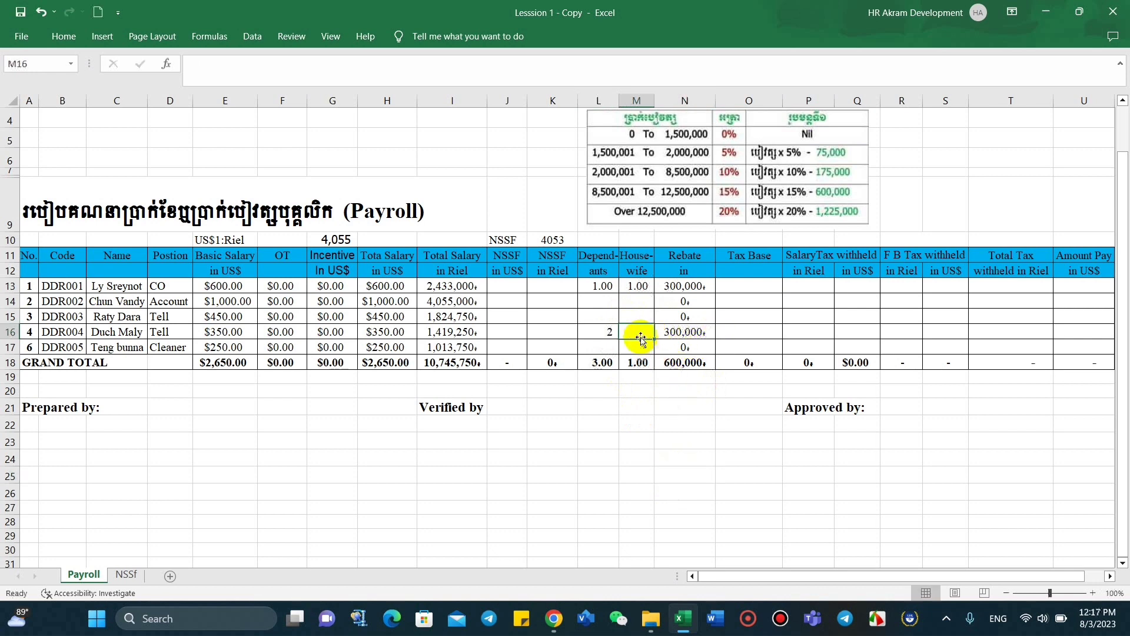
type("1")
left_click(718, 474)
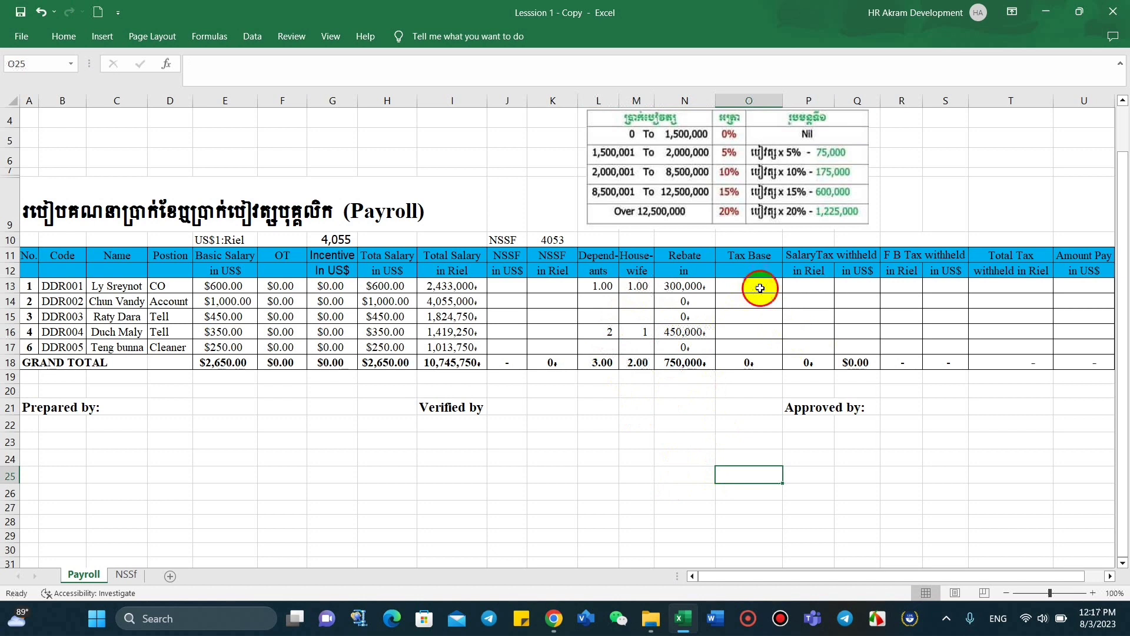
Step: Inspect the N13 rebate formula, then begin a formula with = in Tax Base O13
left_click(760, 288)
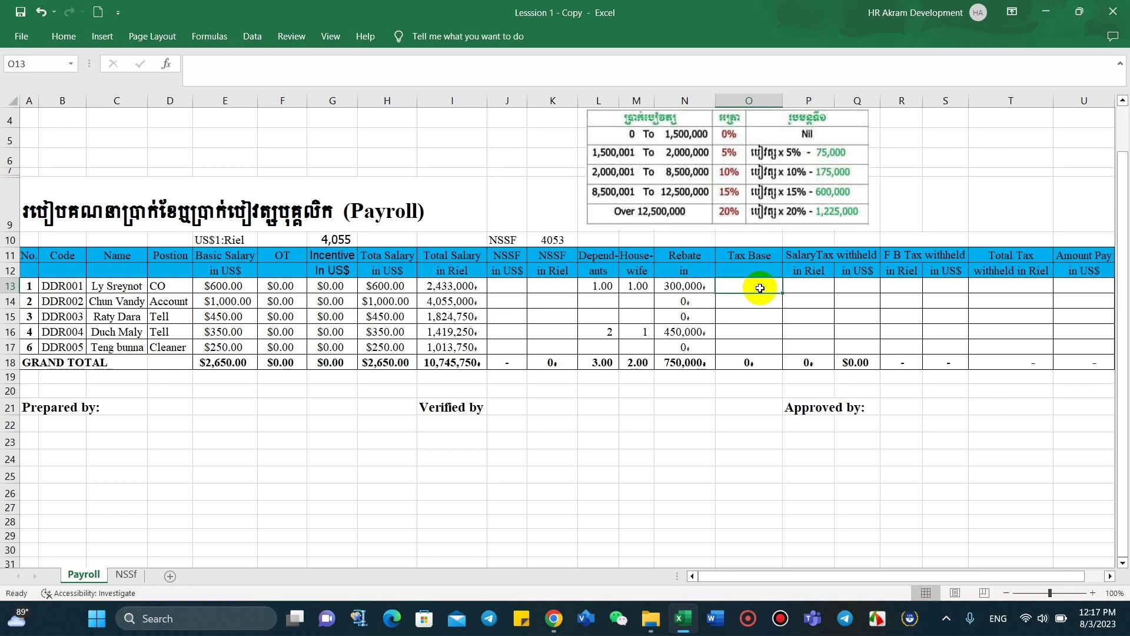
left_click(743, 343)
left_click(749, 286)
left_click(806, 286)
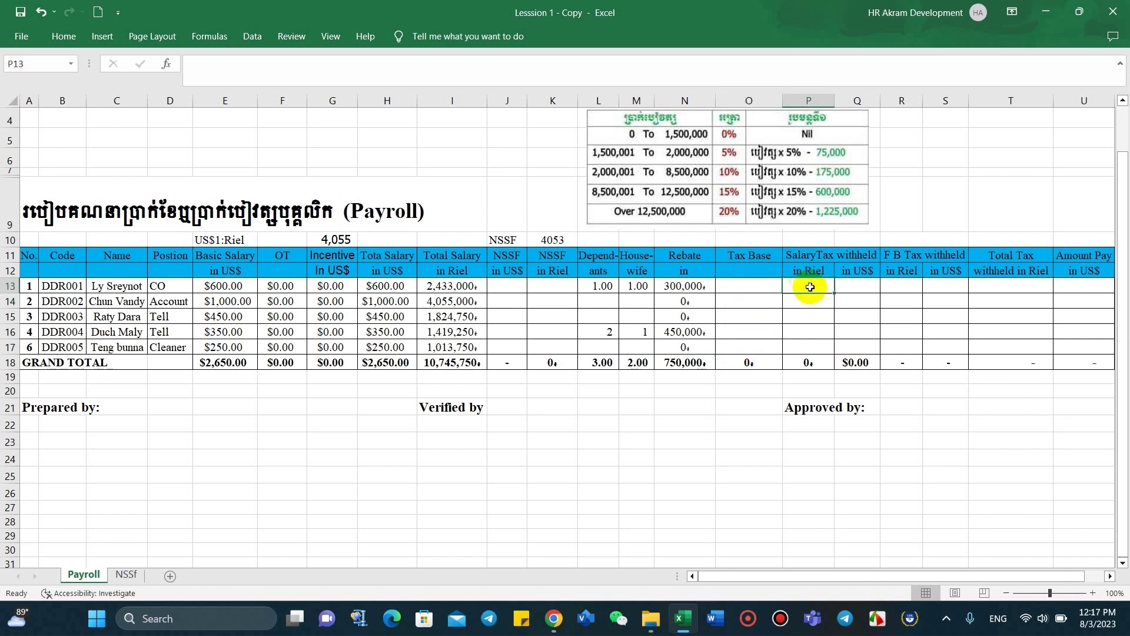
left_click(763, 288)
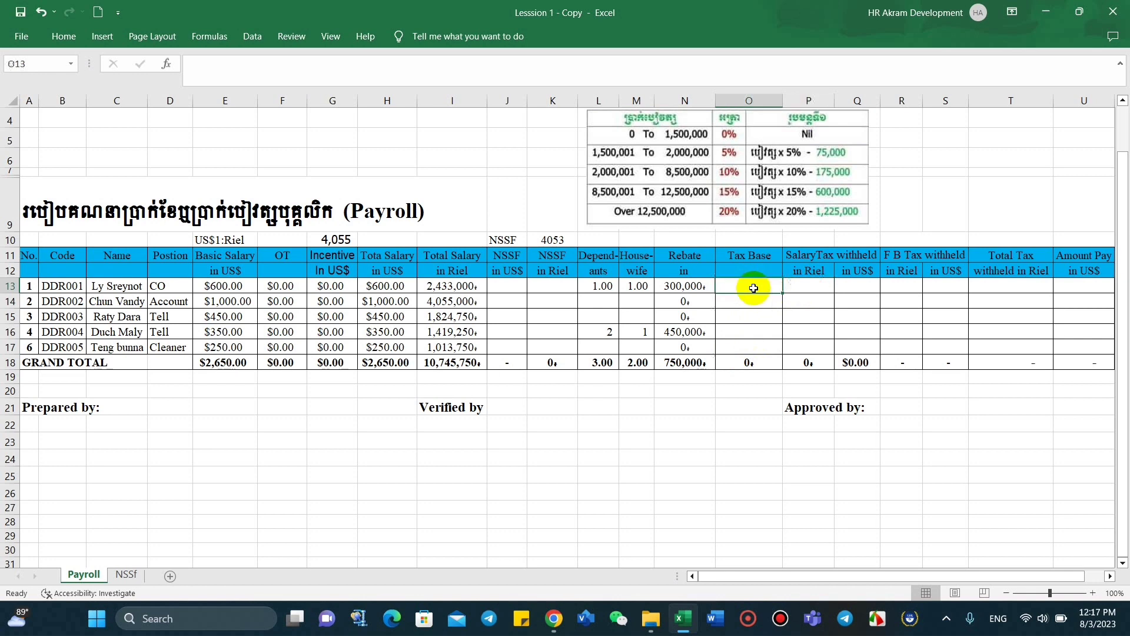
left_click(694, 287)
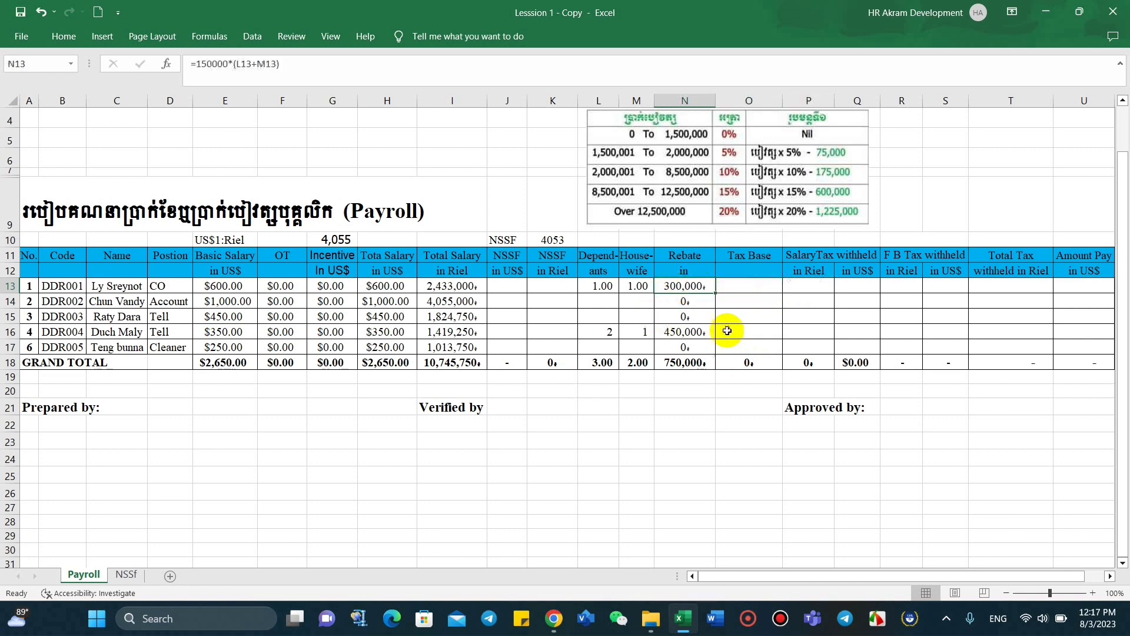
left_click(747, 285)
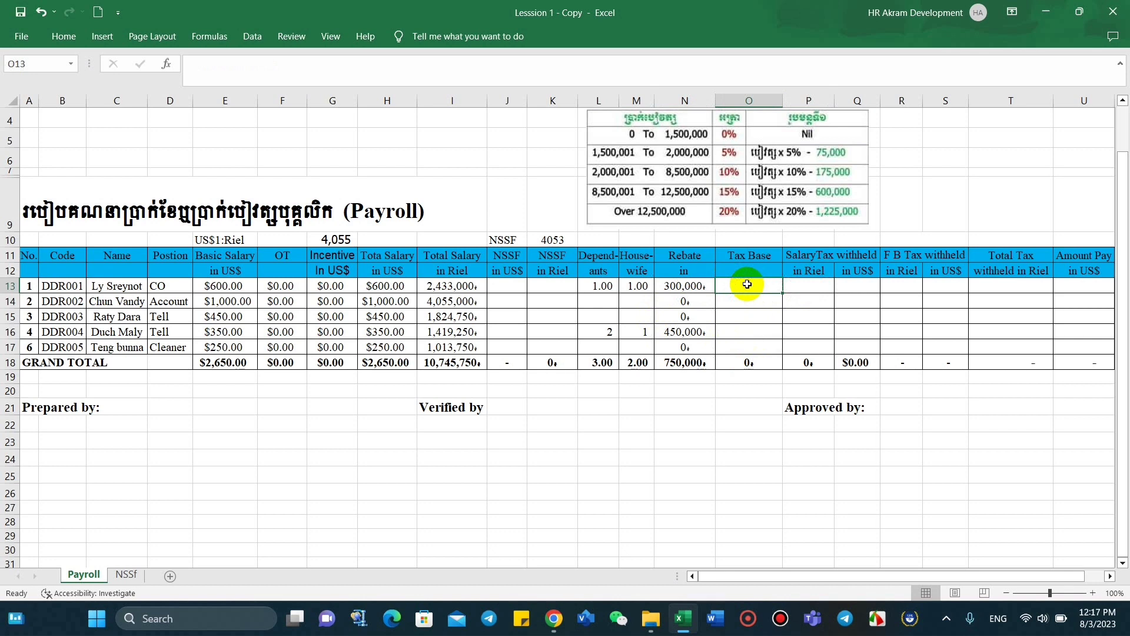
type("=")
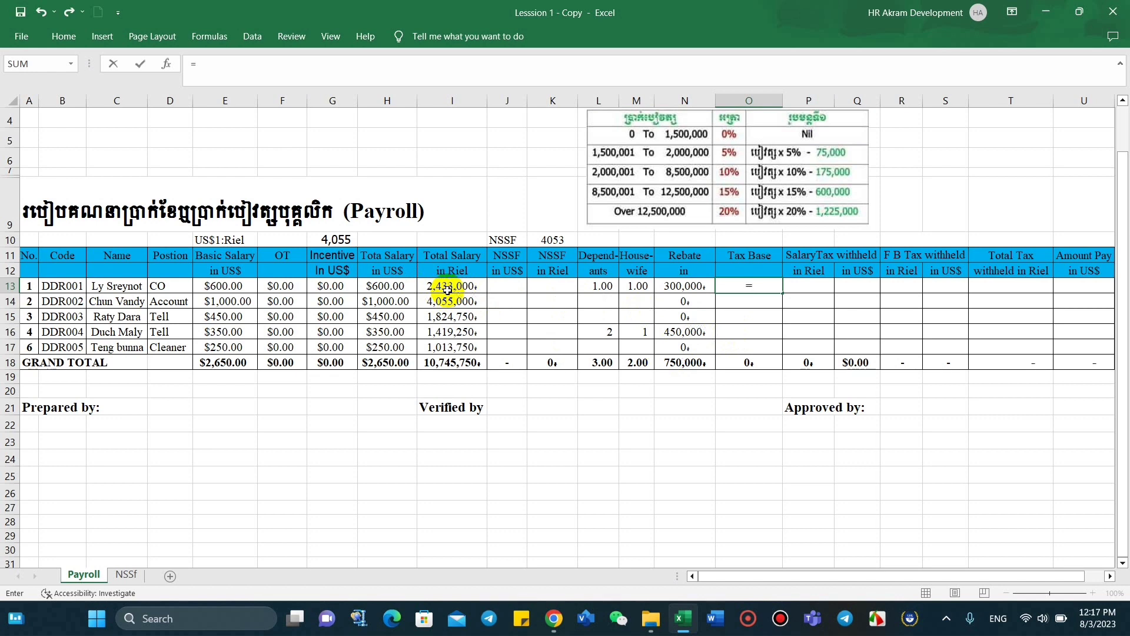
Step: Enter =I13-K13-N13 in O13 and fill it down to O17
left_click(448, 287)
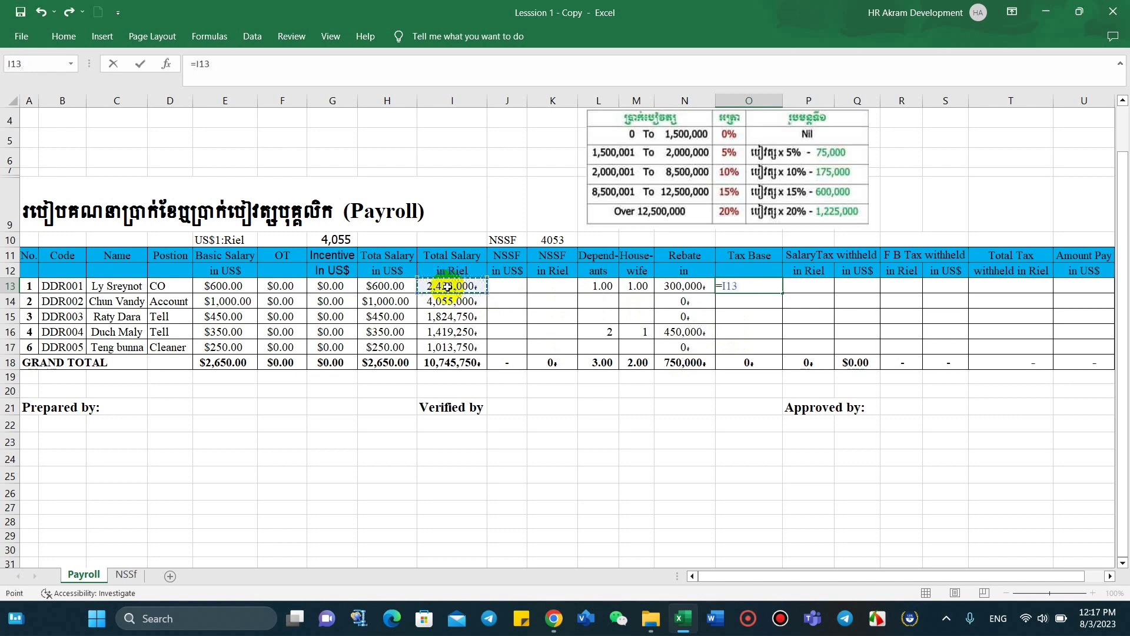
type("-")
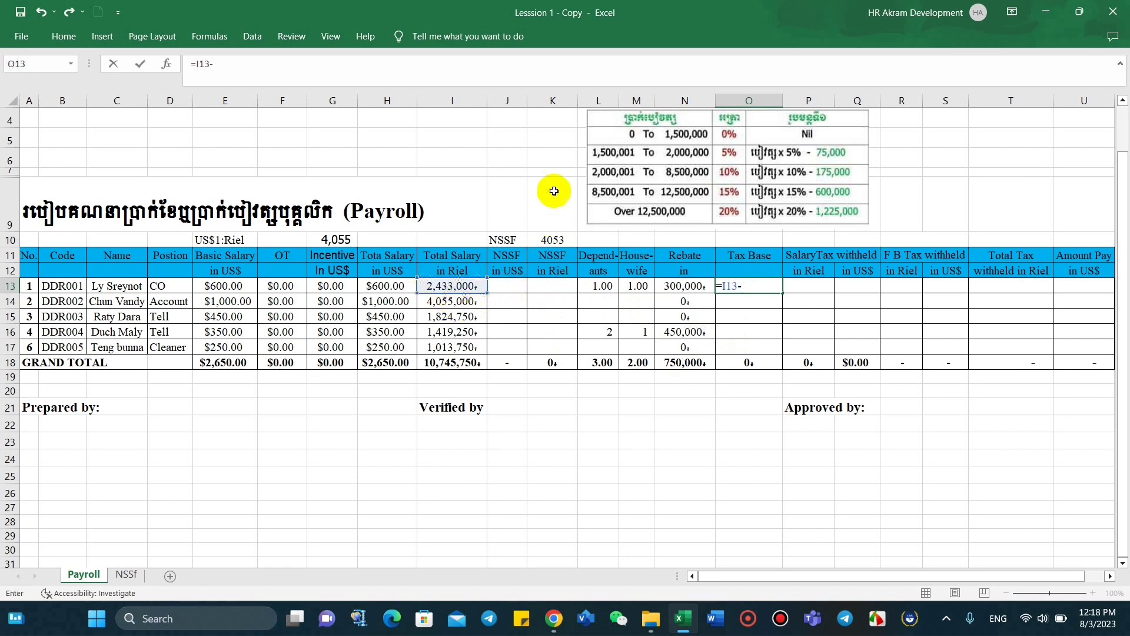
left_click(555, 287)
type("-")
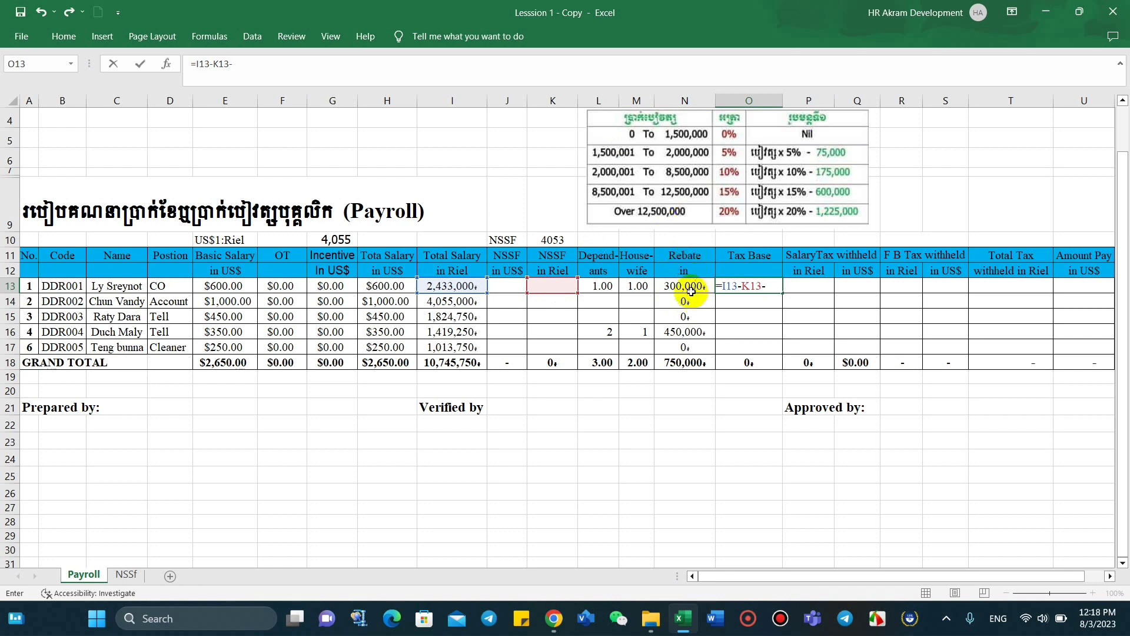
left_click(688, 286)
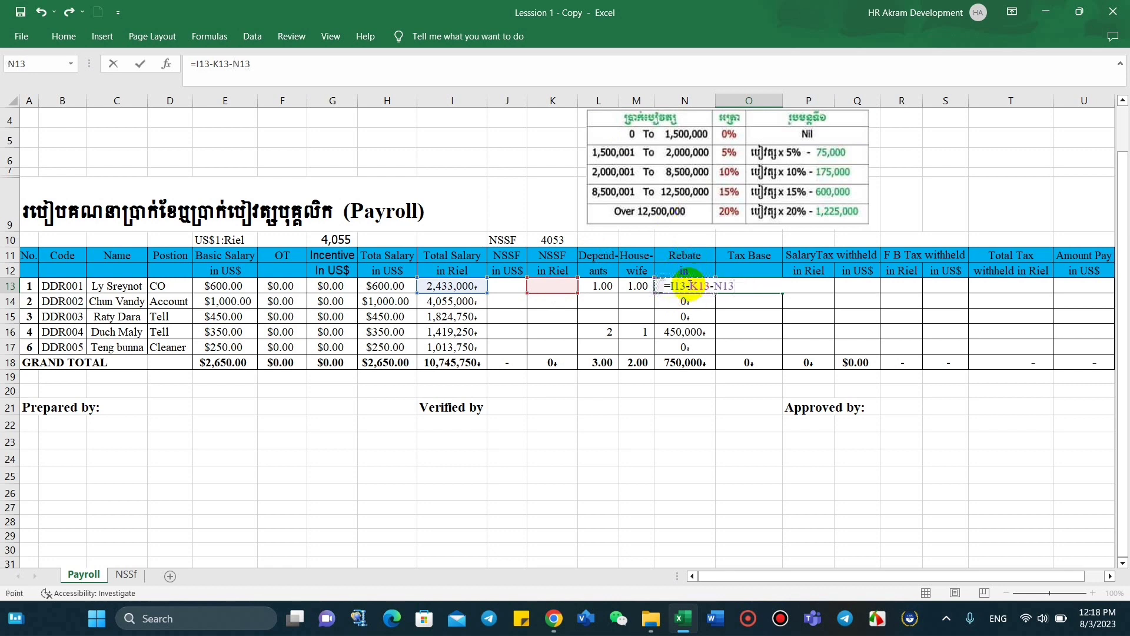
key("Return")
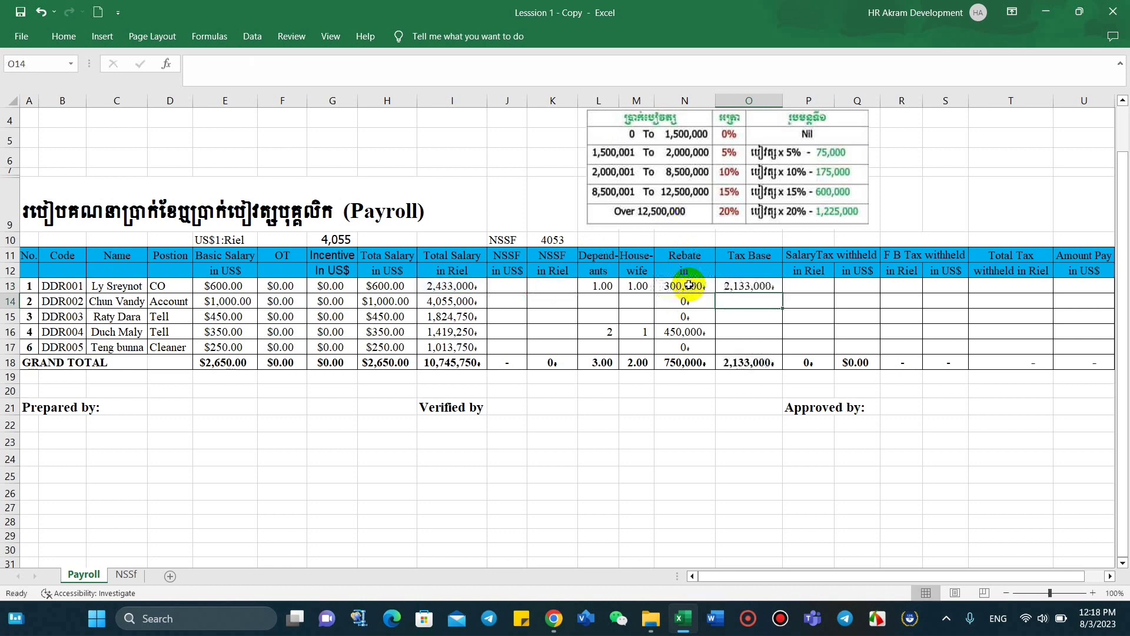
left_click(765, 286)
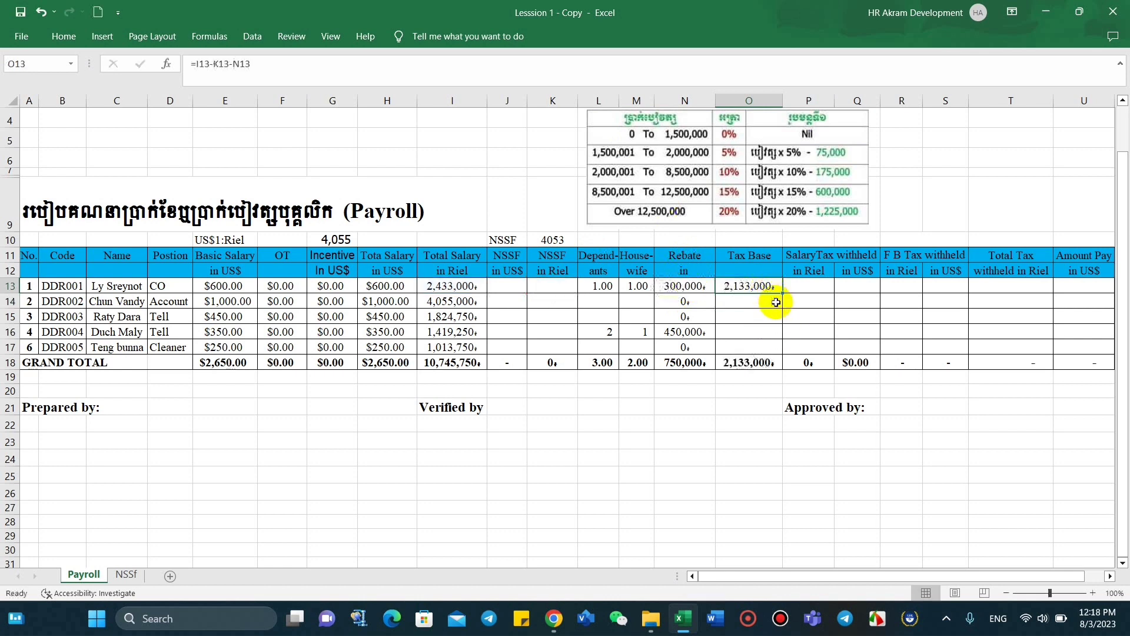
double_click(783, 292)
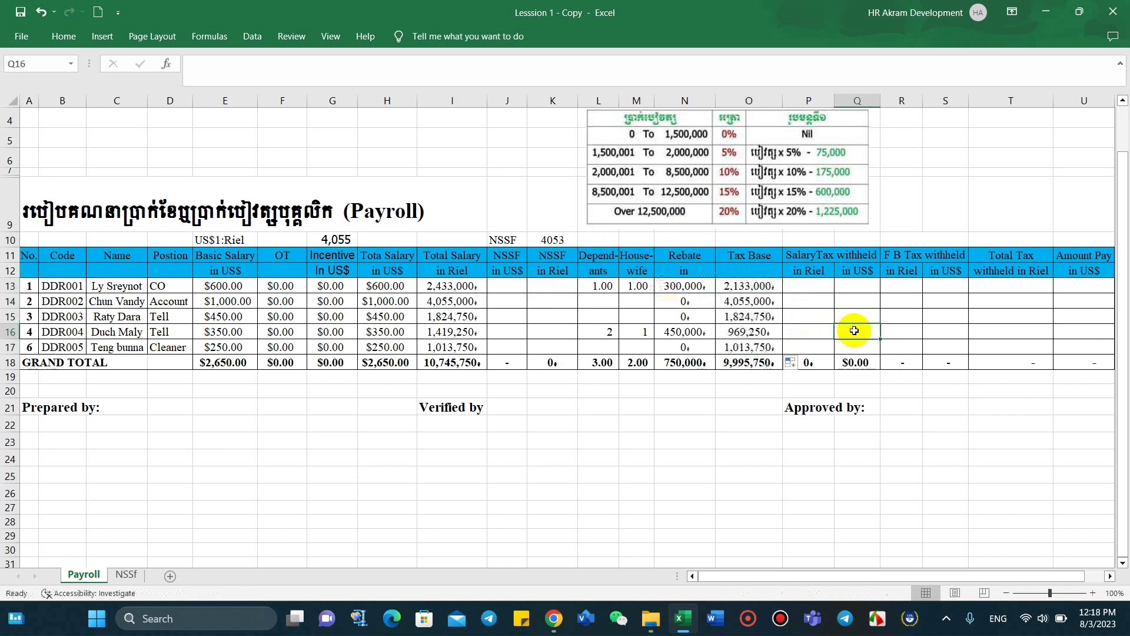
Step: Select Salary Tax cell P13 and start the IF formula
left_click(812, 285)
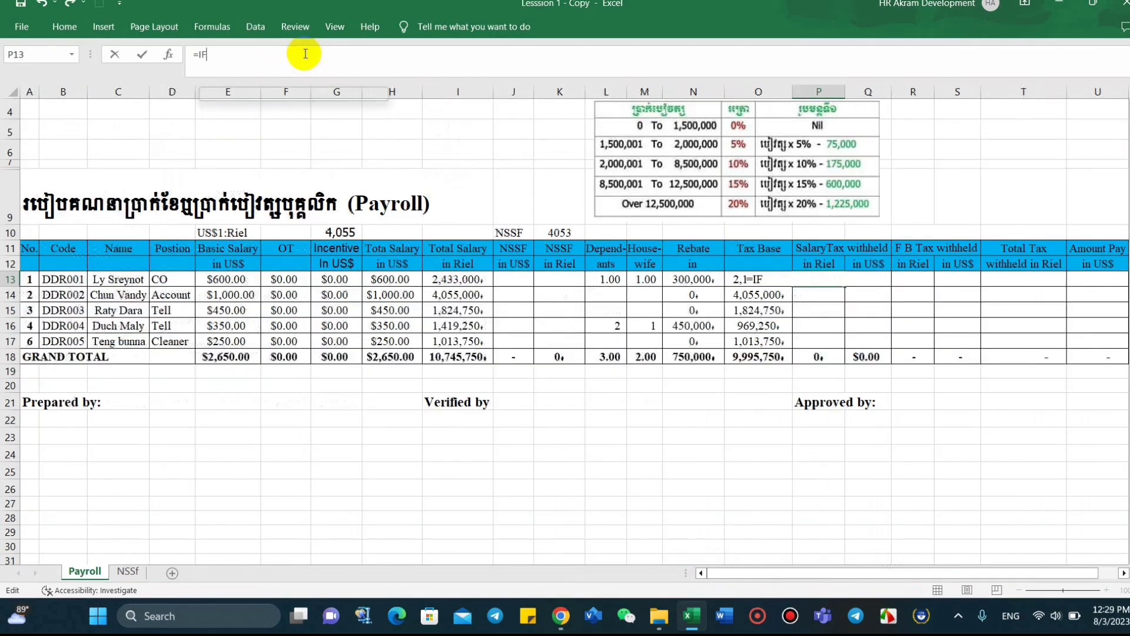
type("(")
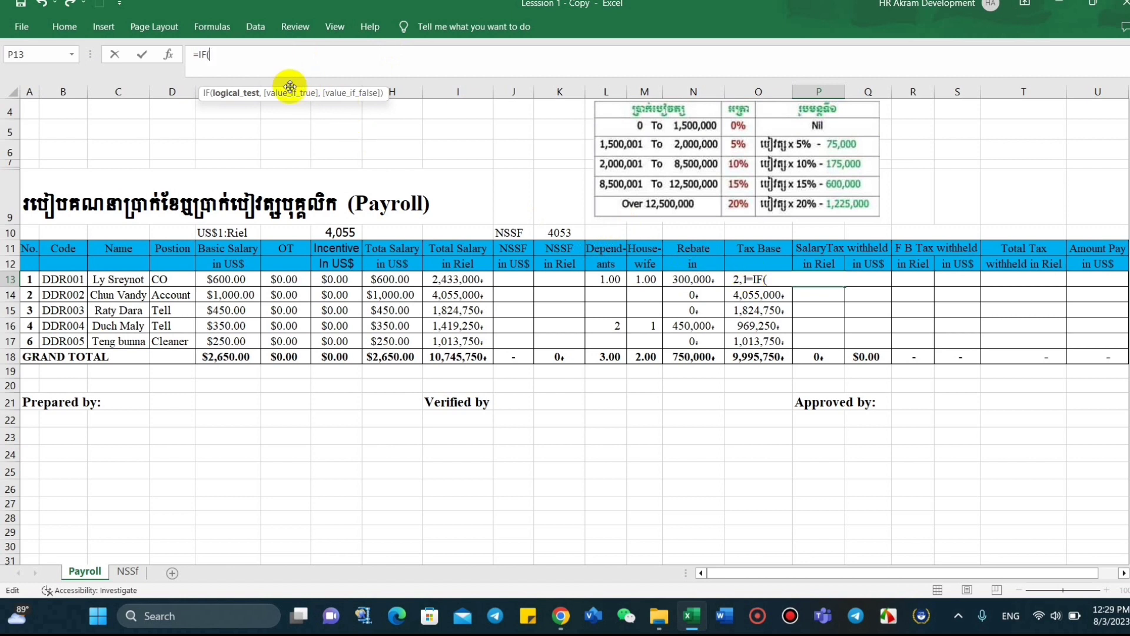
Step: Rewrite P13 as =IF(O13<=1500000,0, with a nested IF started for the next bracket
key("BackSpace")
key("BackSpace")
key("BackSpace")
key("BackSpace")
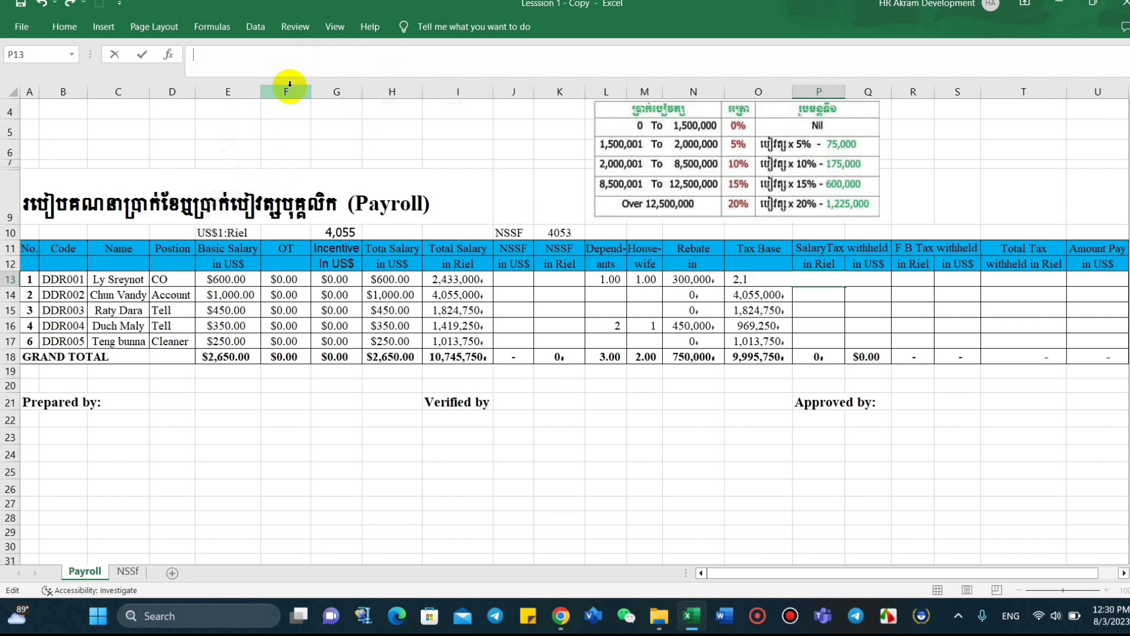
type("=i")
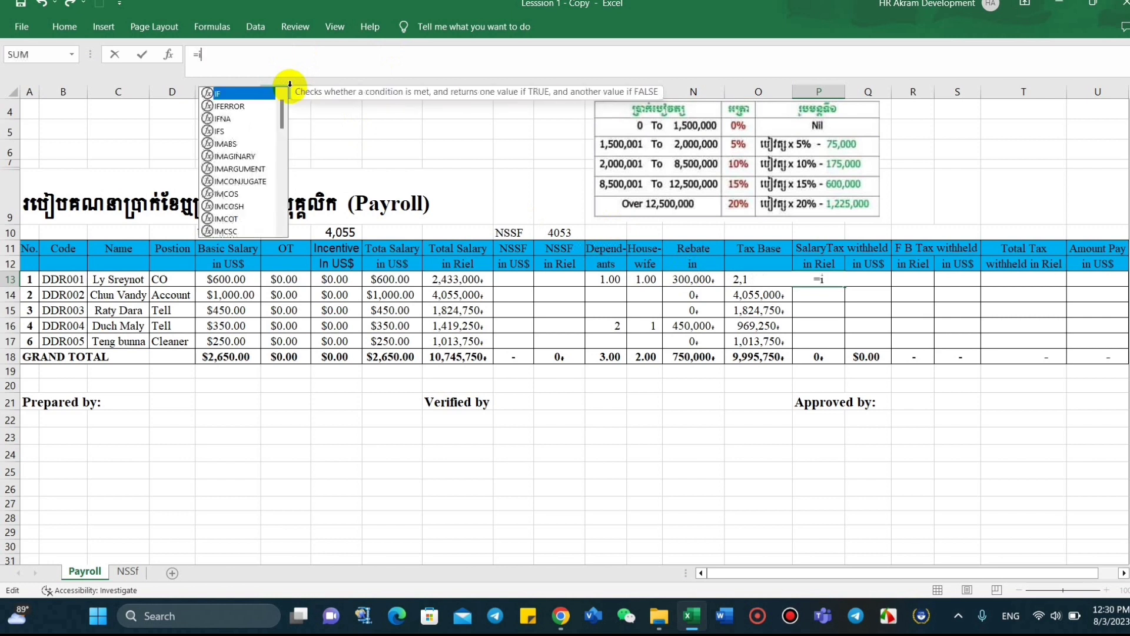
type("f")
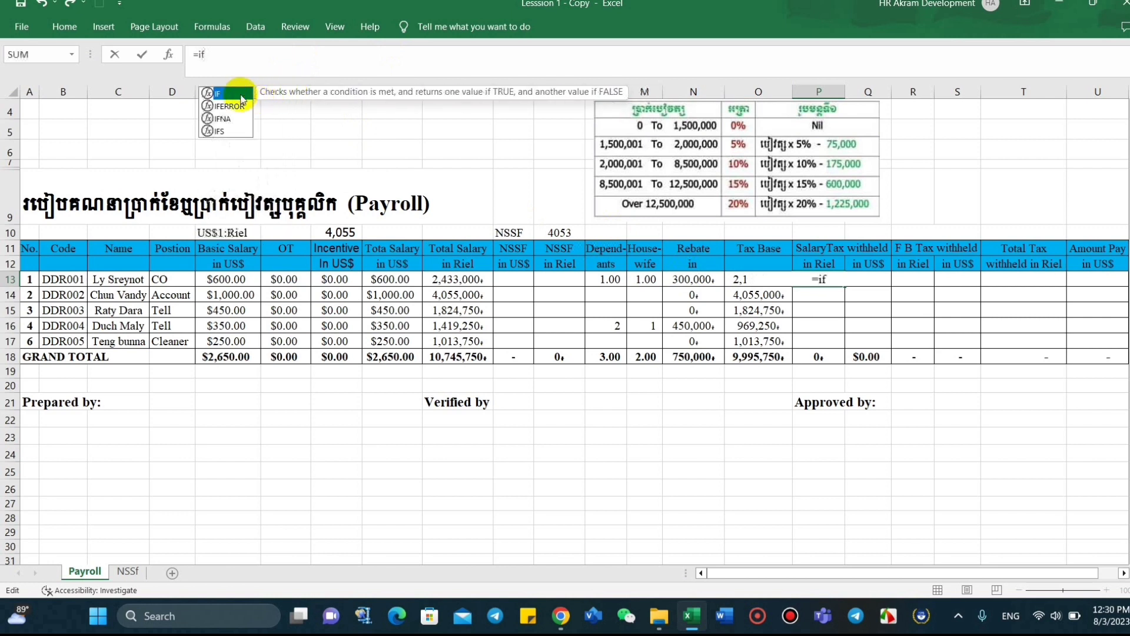
double_click(224, 92)
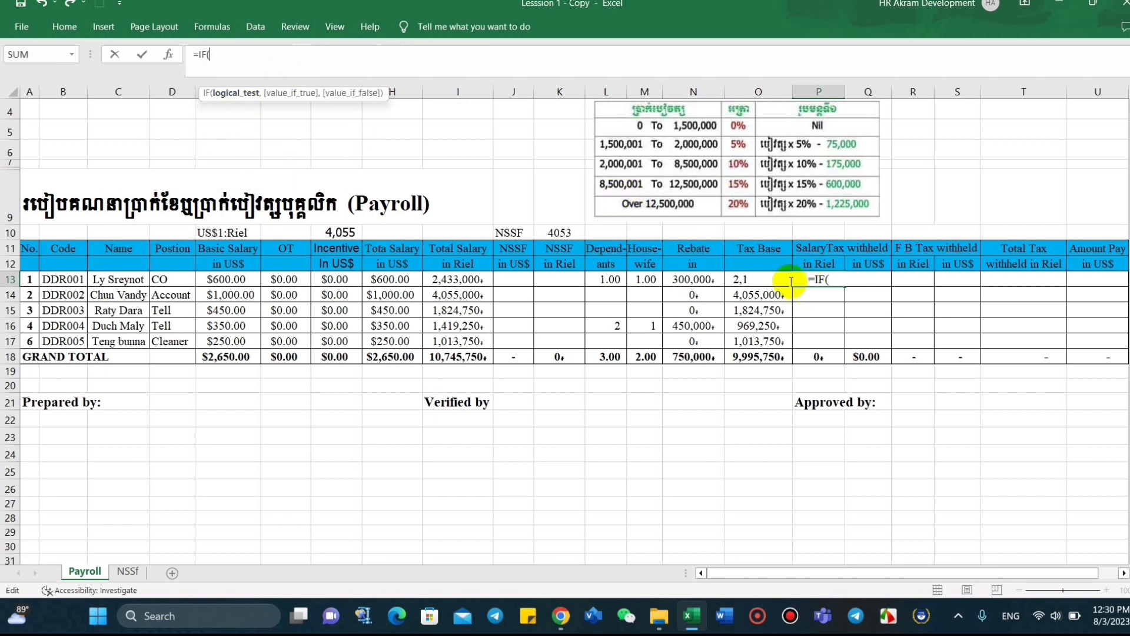
left_click(743, 280)
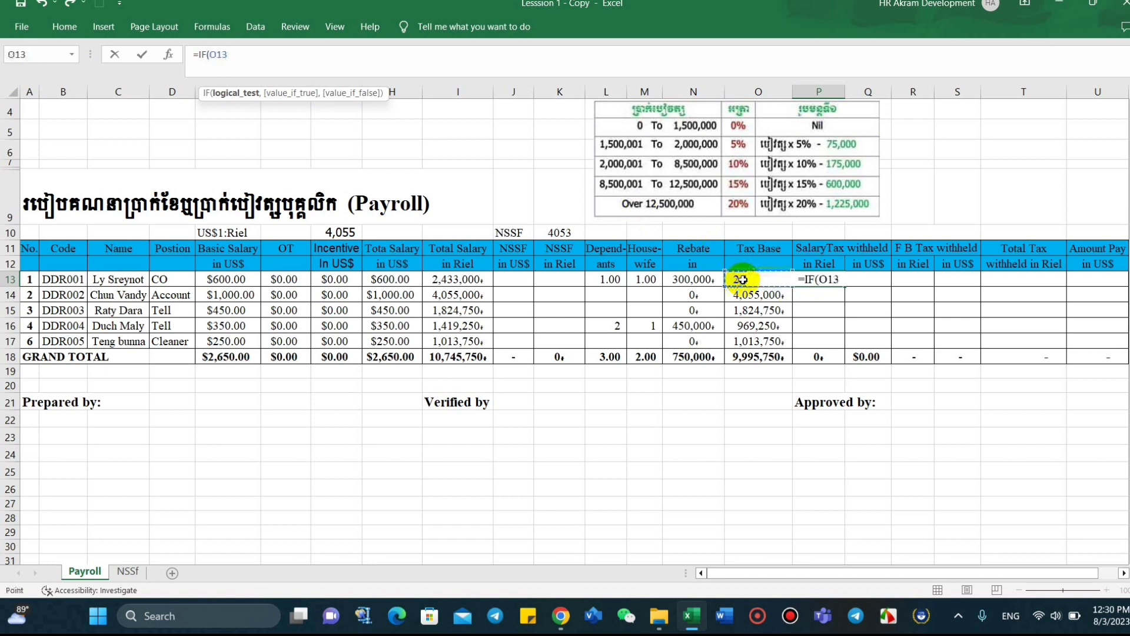
type("<=")
type("15")
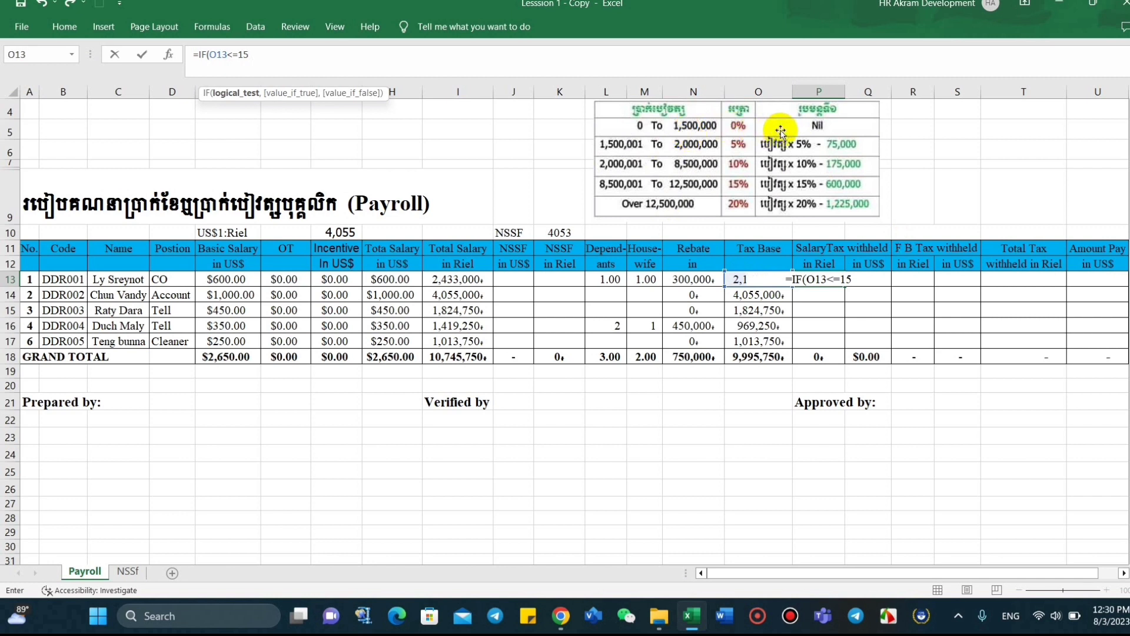
type("0000")
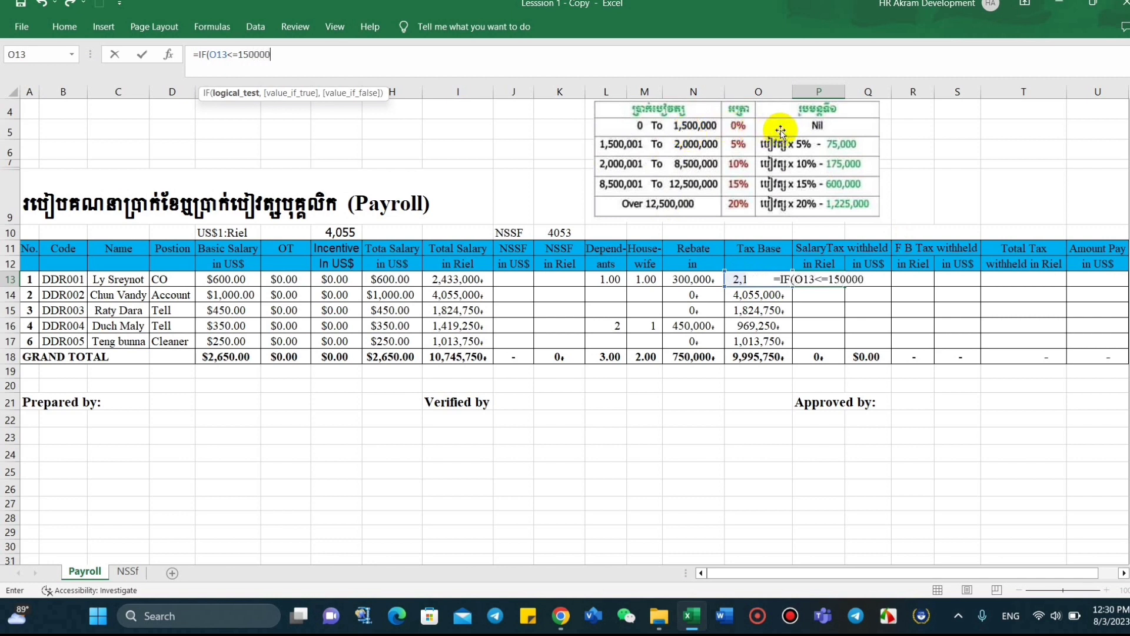
type("0")
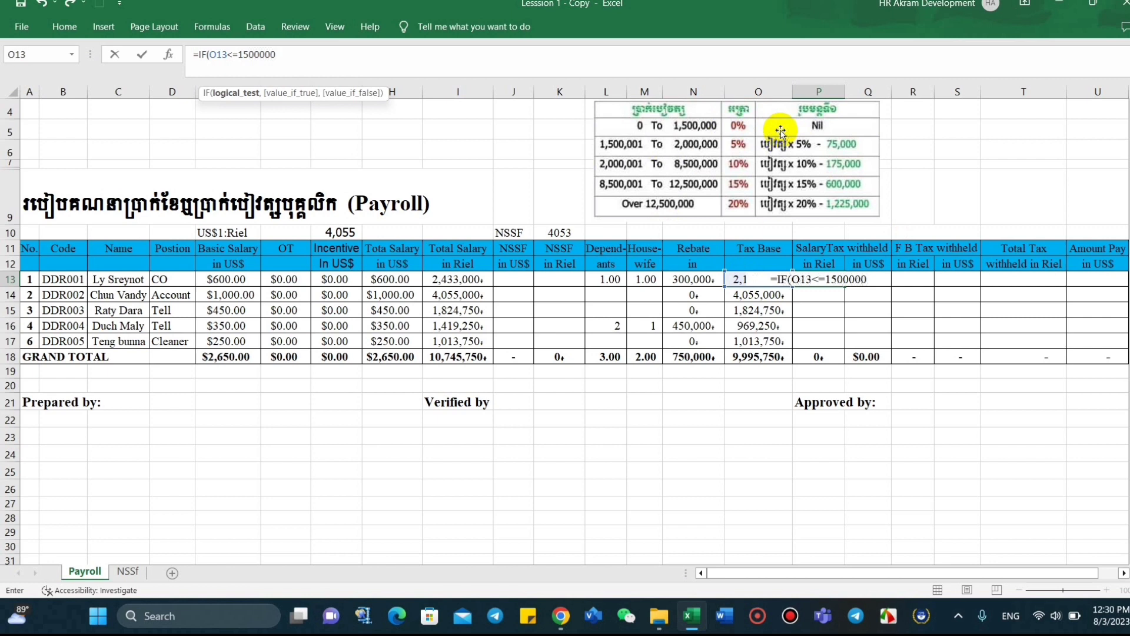
type(",0")
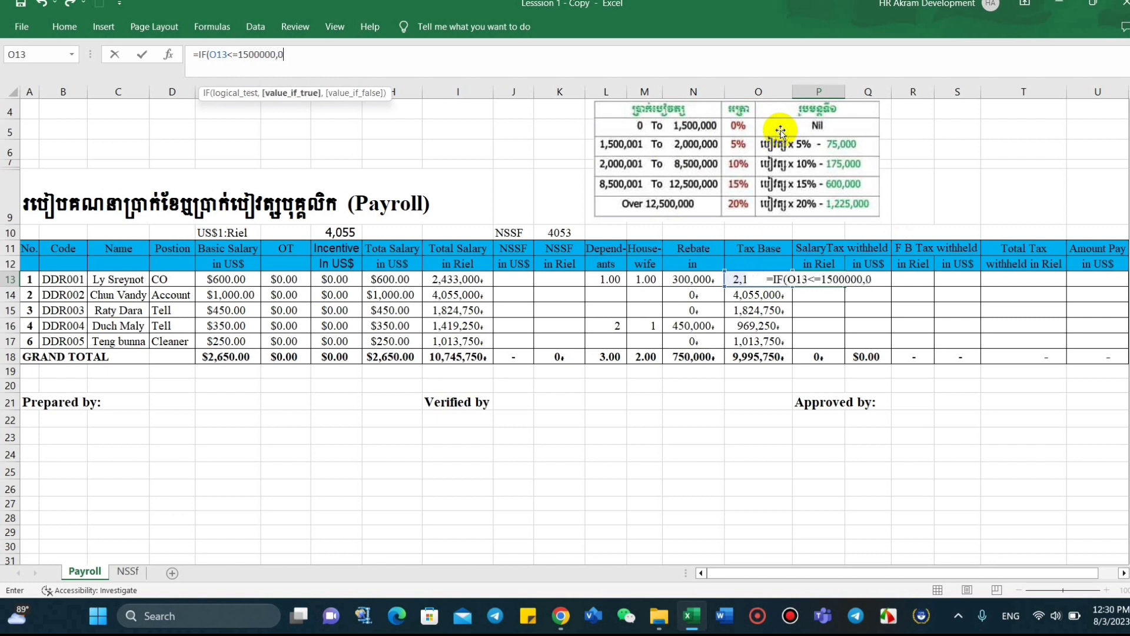
type(",")
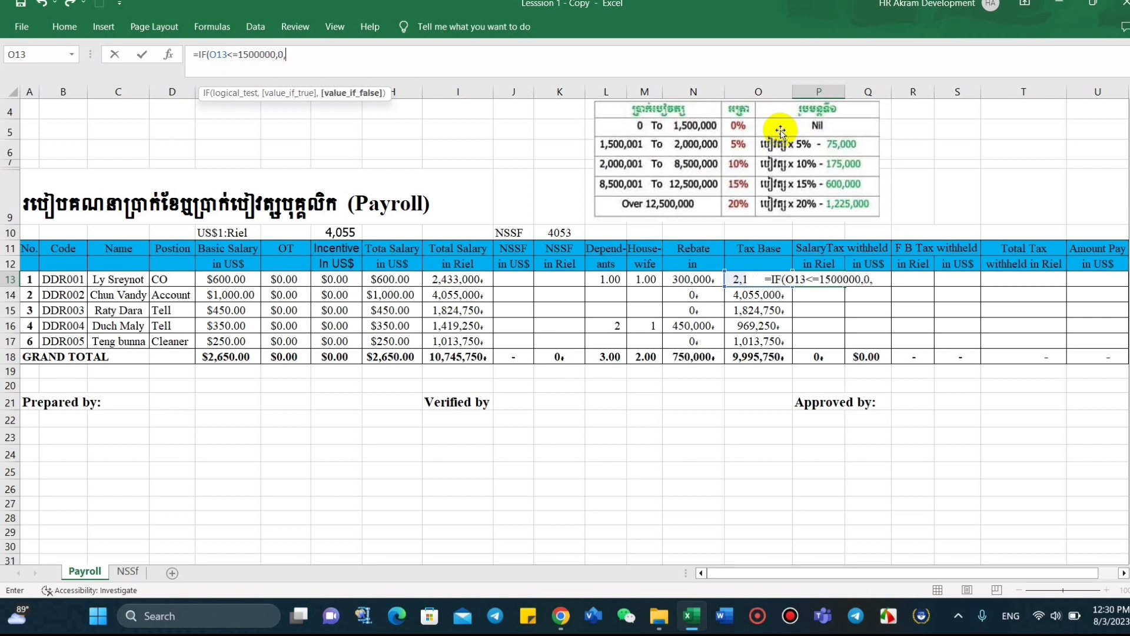
type("I")
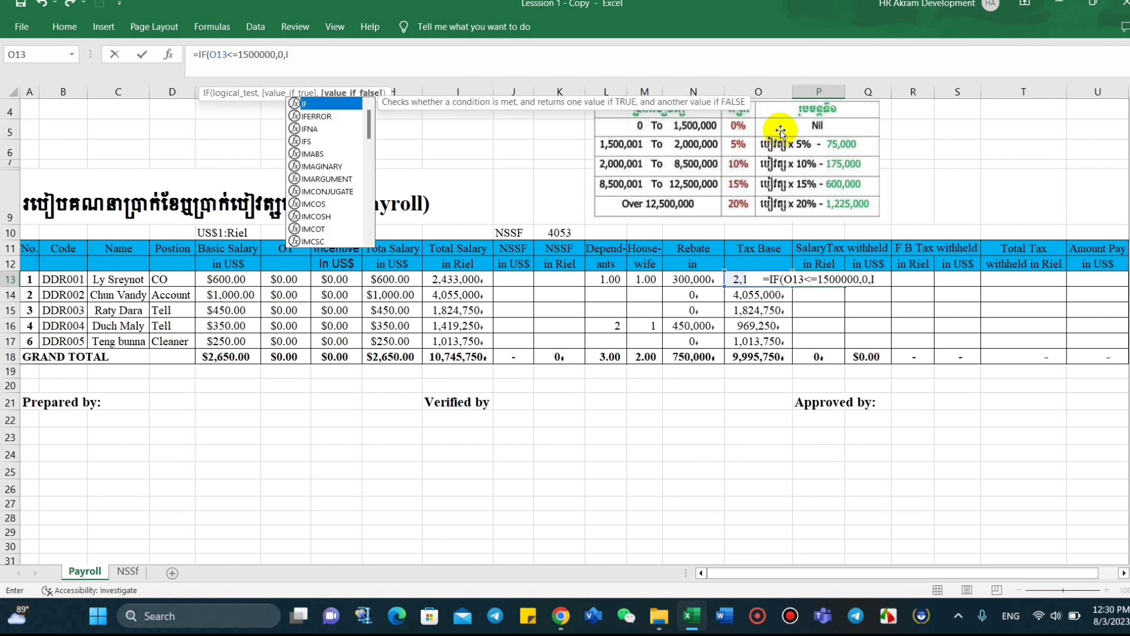
type("F")
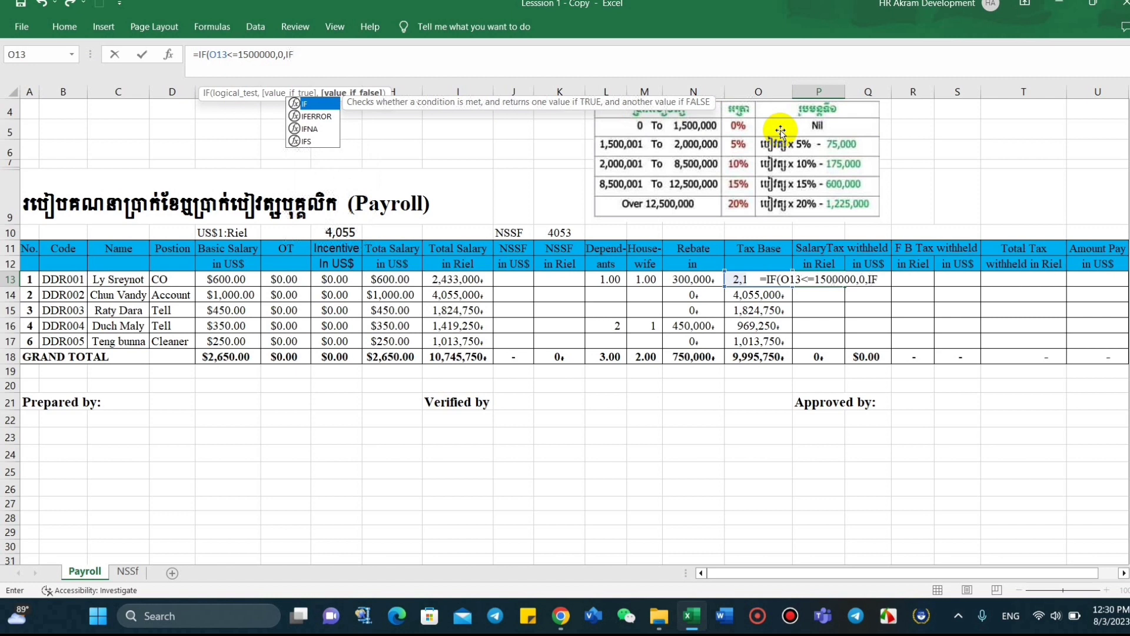
type("(")
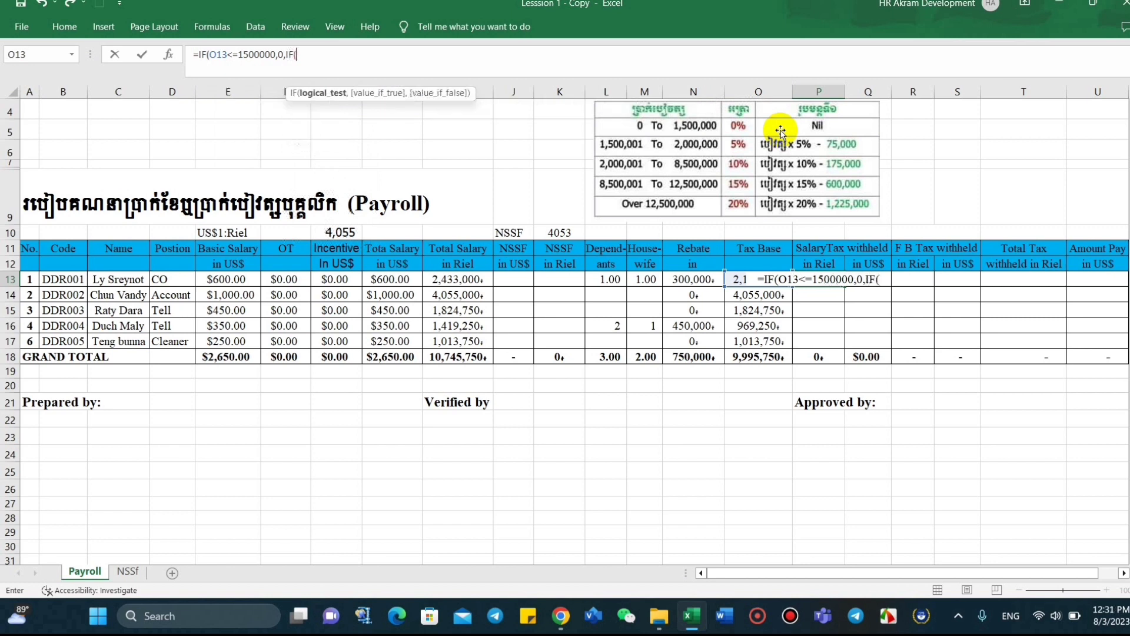
type("O1")
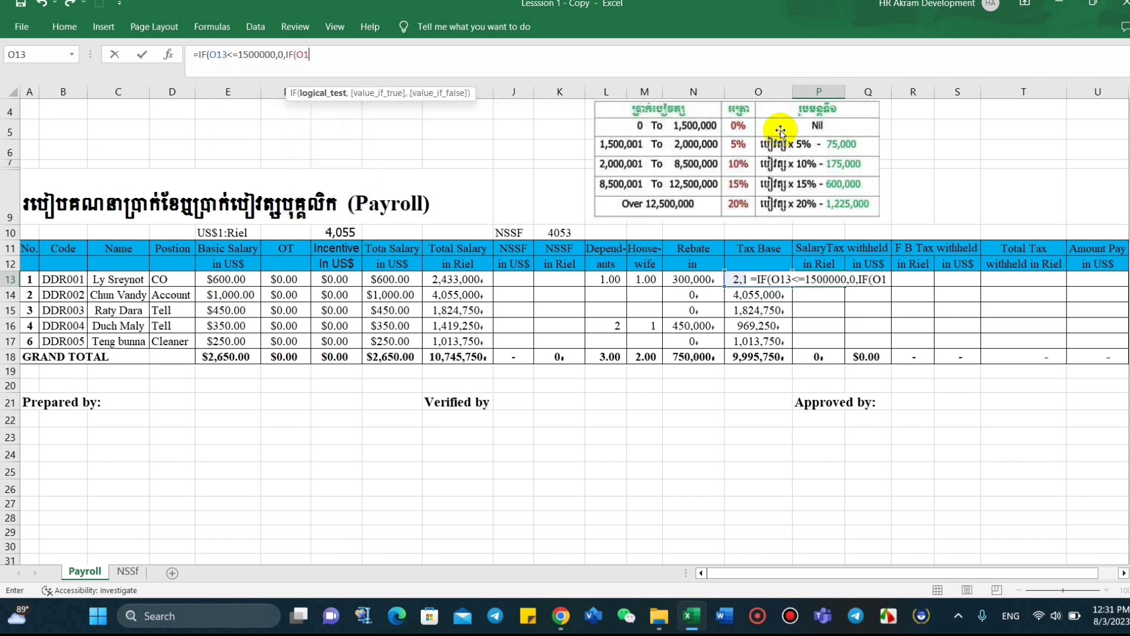
type("3")
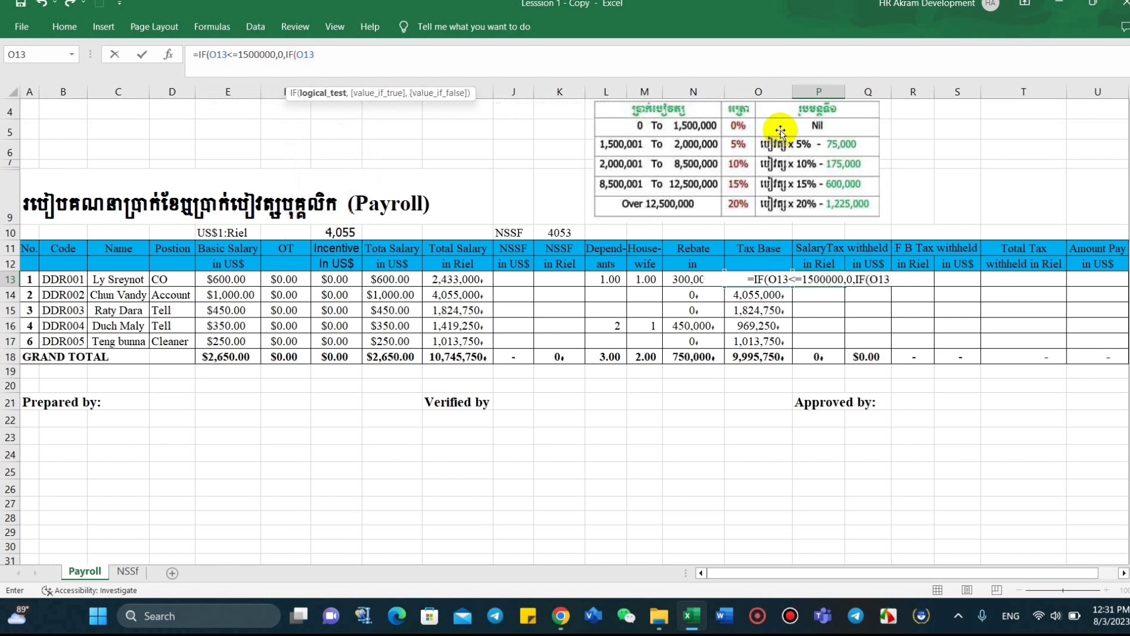
type("*")
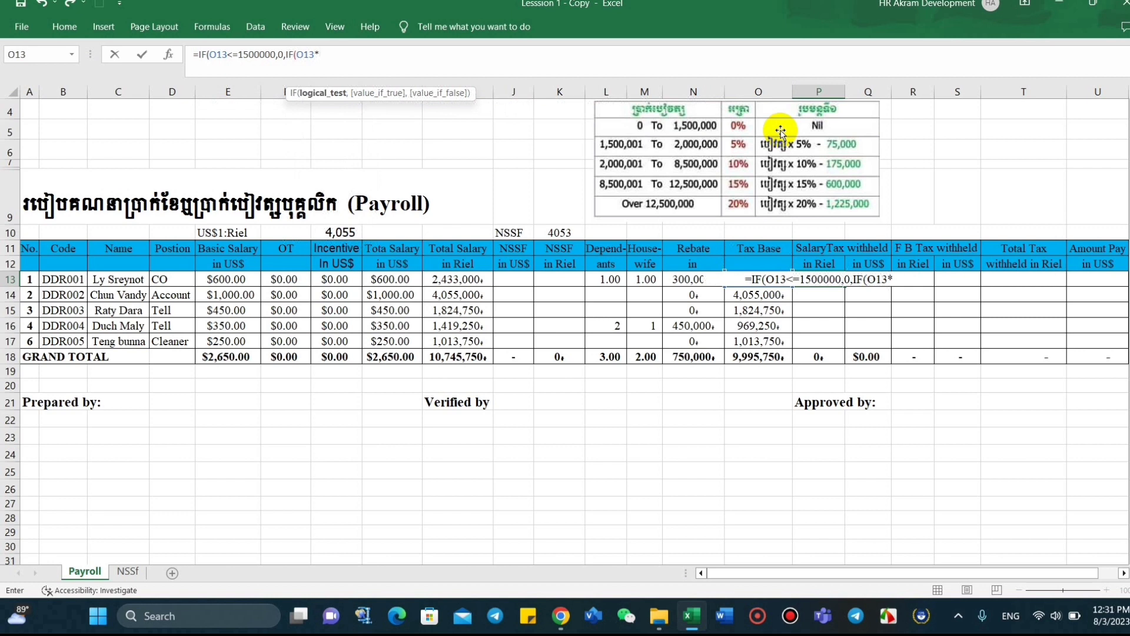
Step: Add the 5% bracket IF(O13<=2000000,(O13*5%) with the 75000 deduction to the tax formula
key("BackSpace")
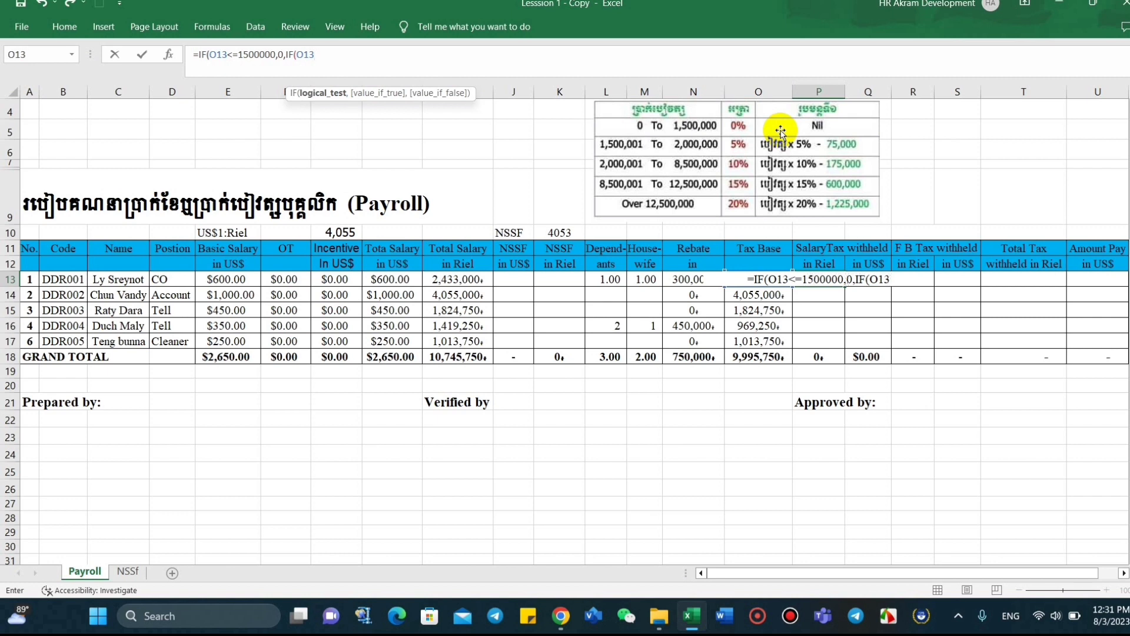
type("<=")
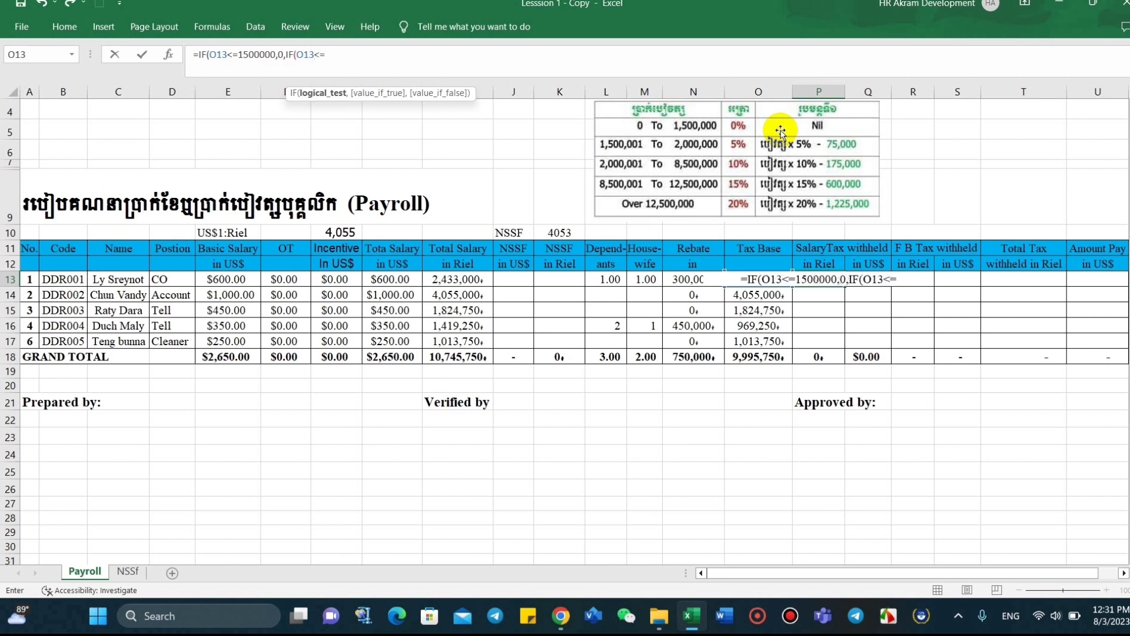
type("20000")
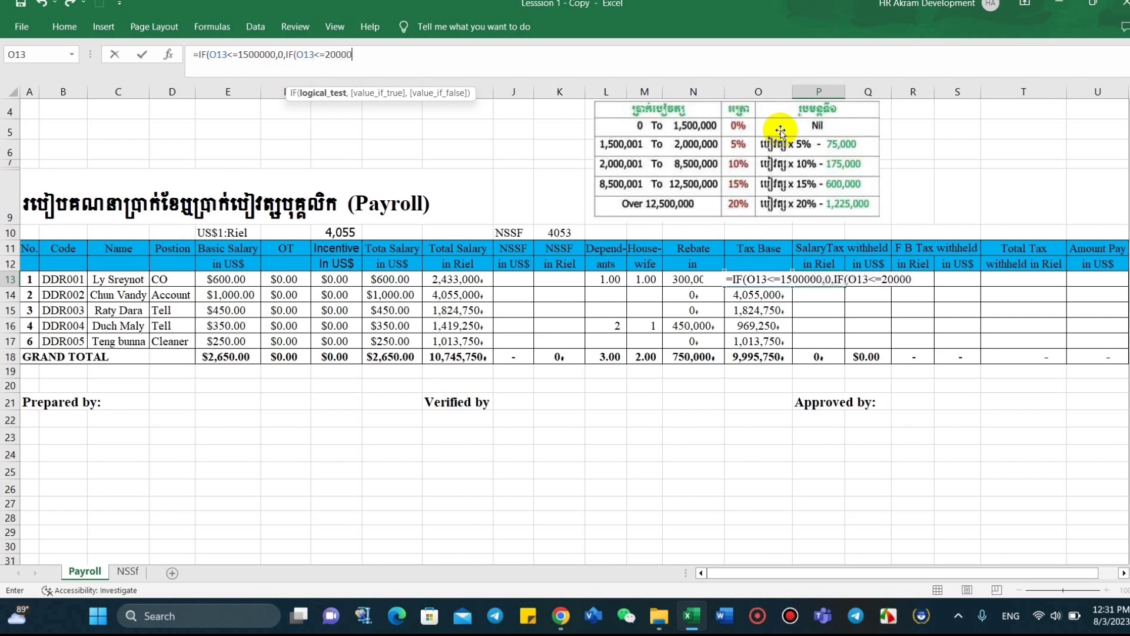
type("00")
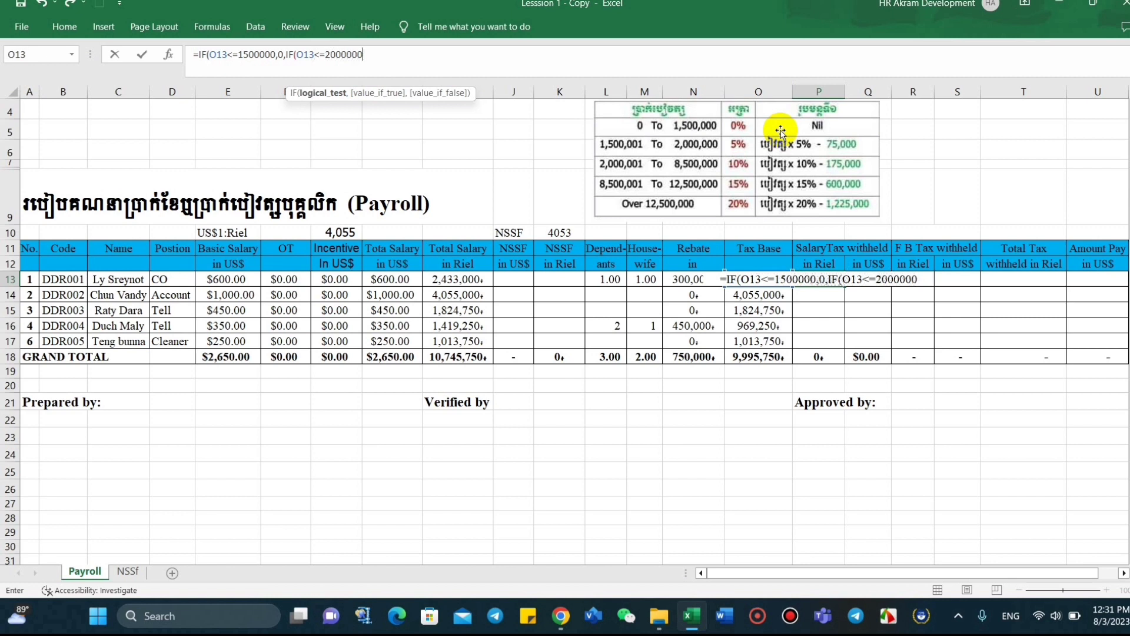
type(",")
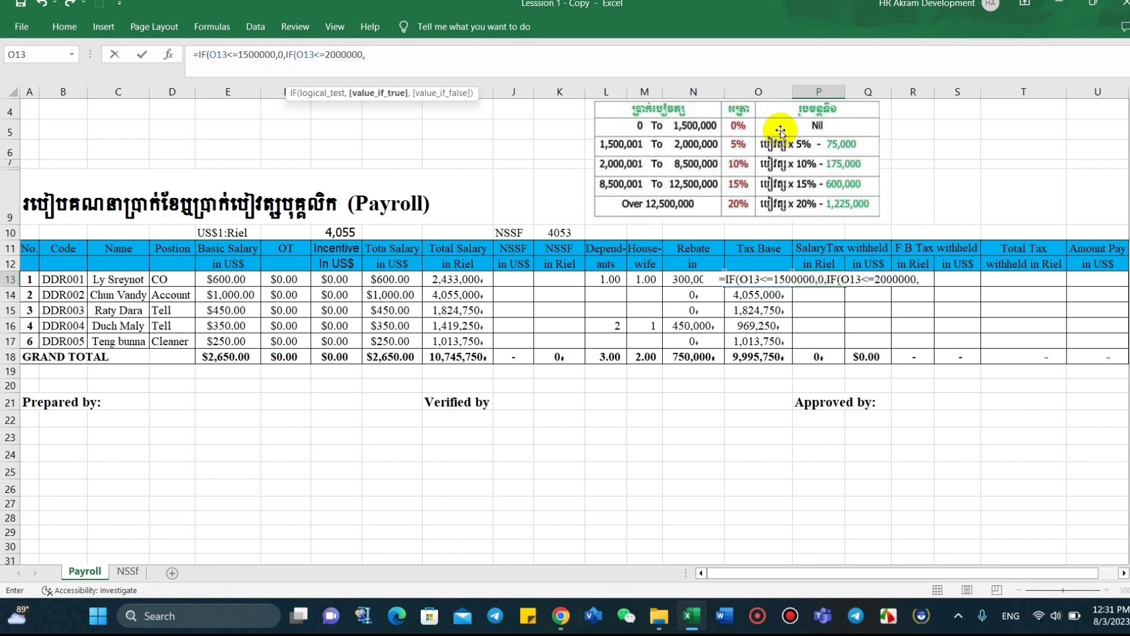
type("(")
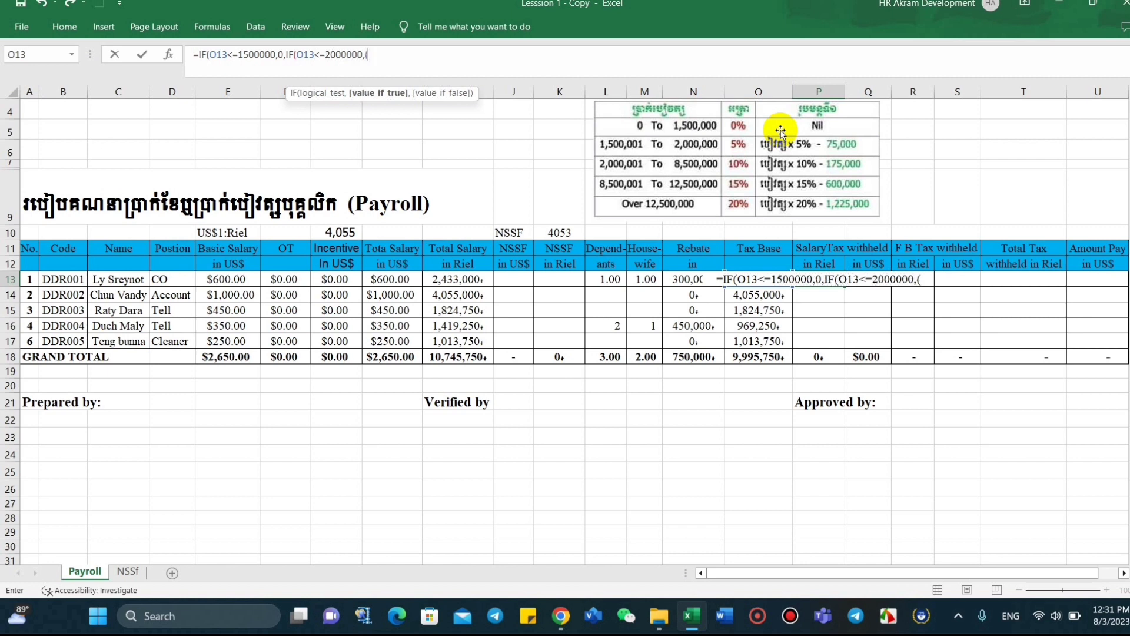
type("O1")
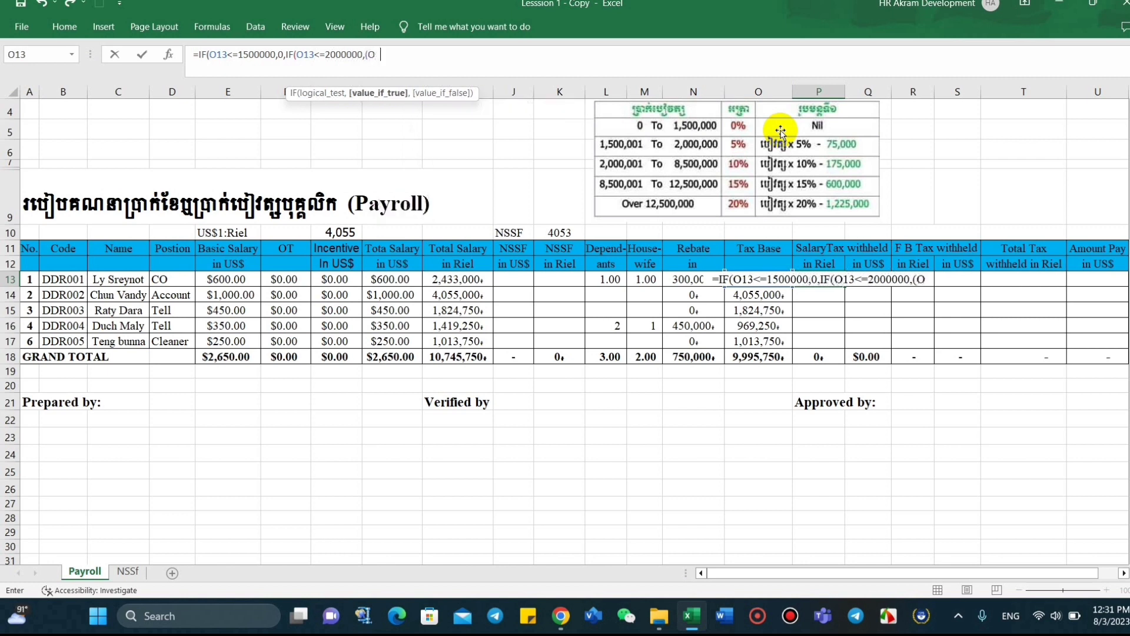
type("3*")
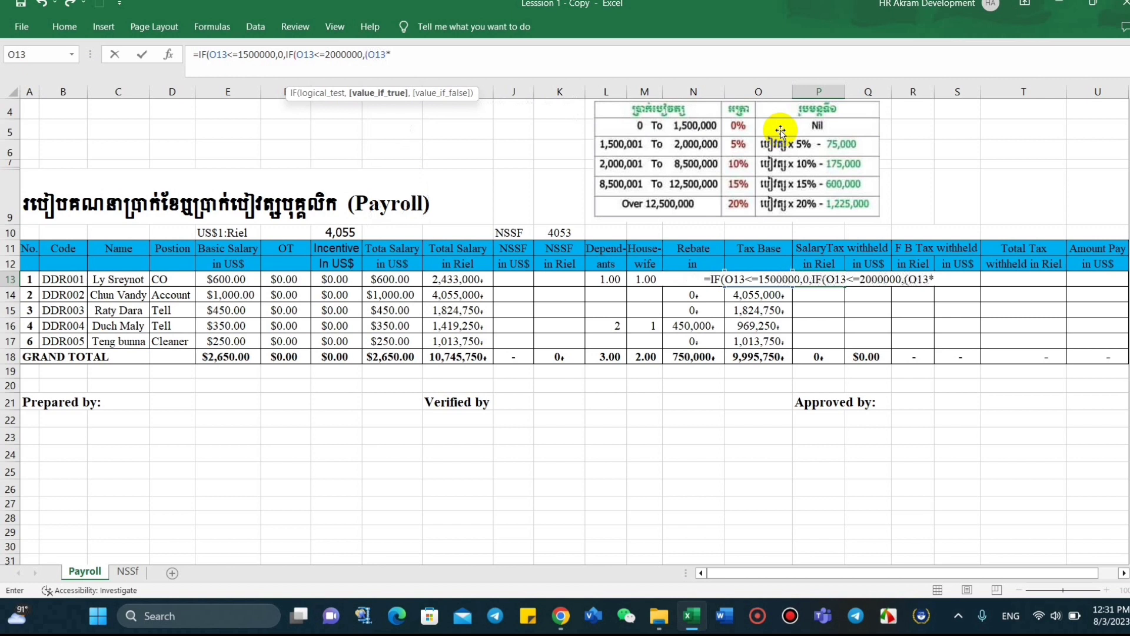
type("5")
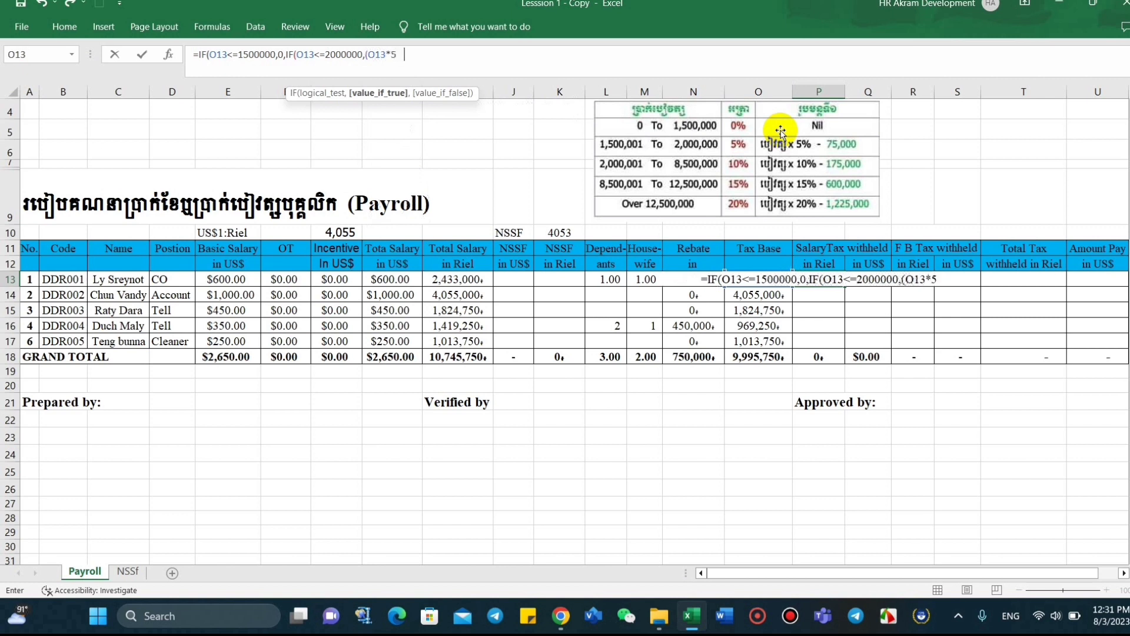
type("%")
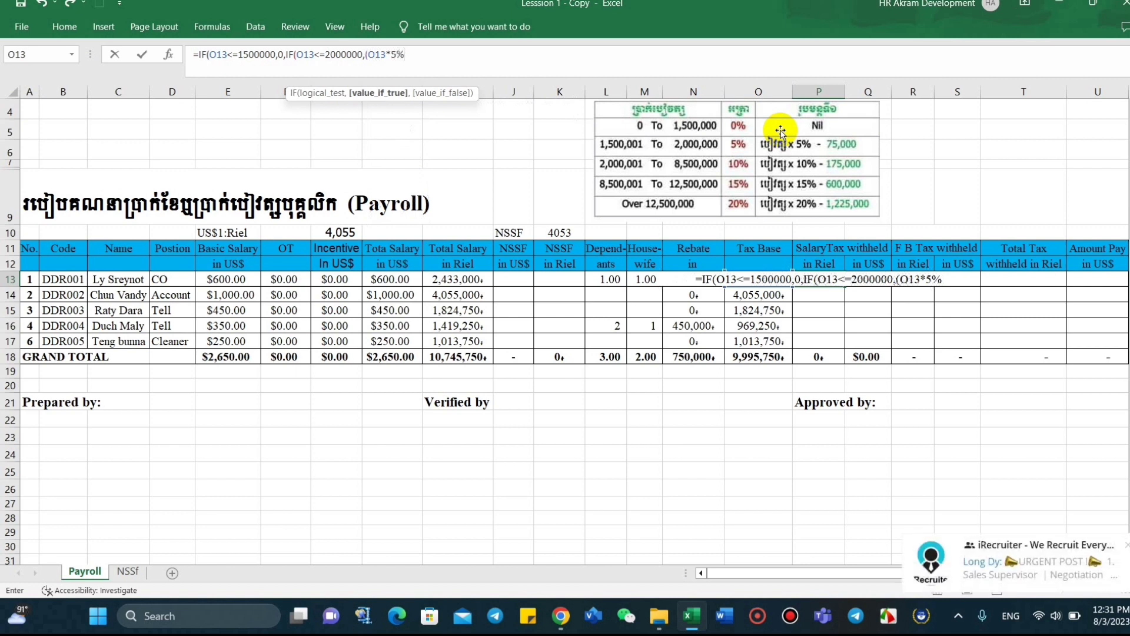
type(")")
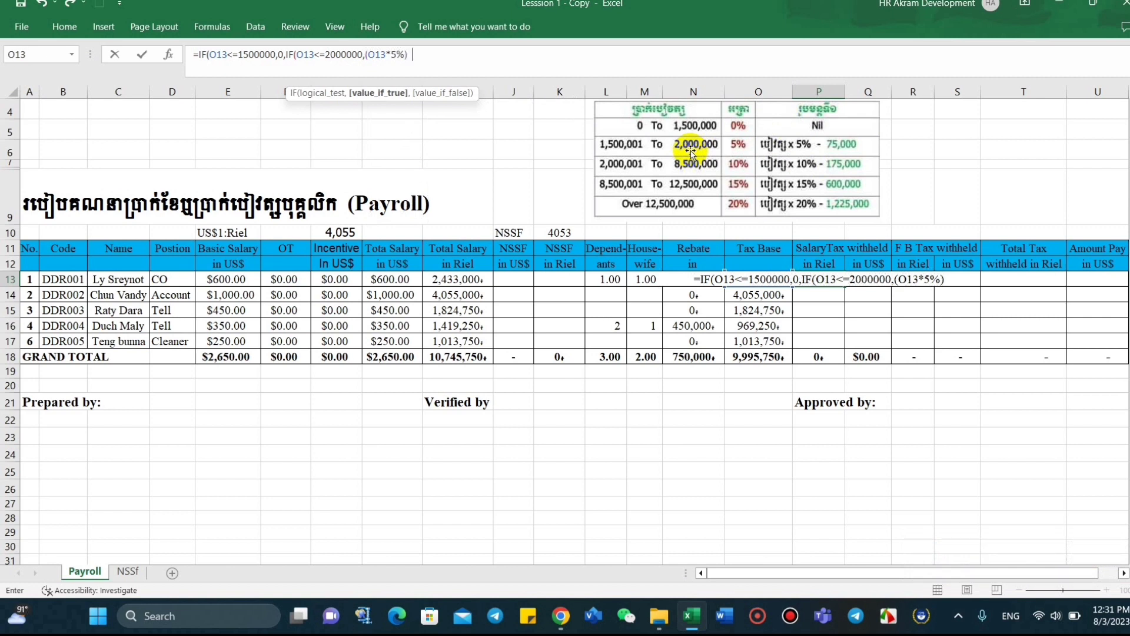
type("75")
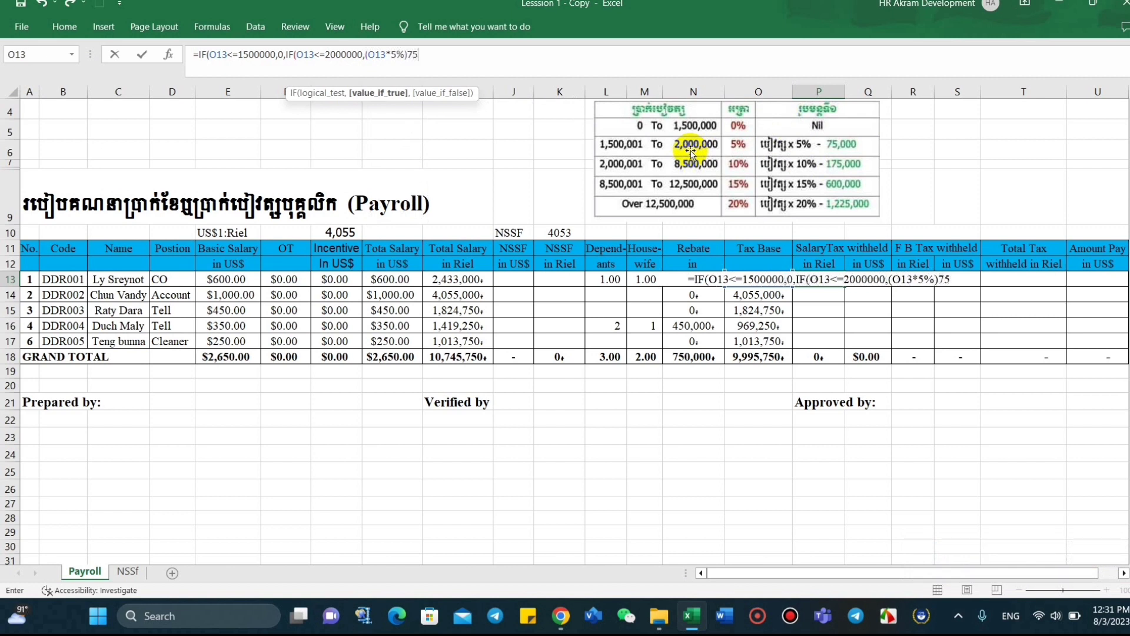
type("000")
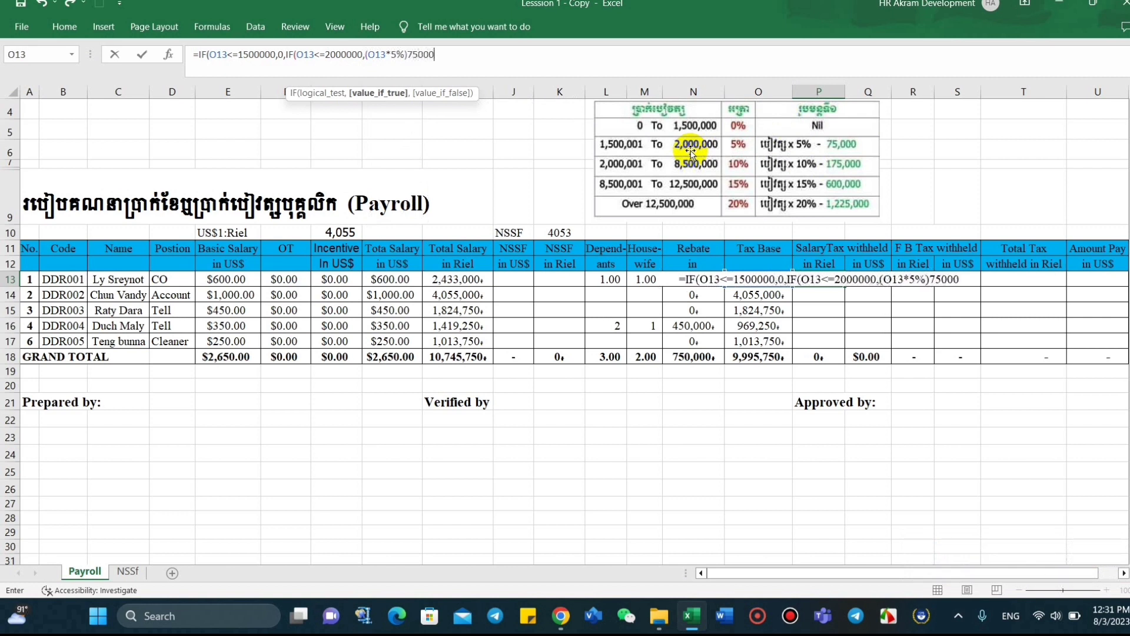
type(",")
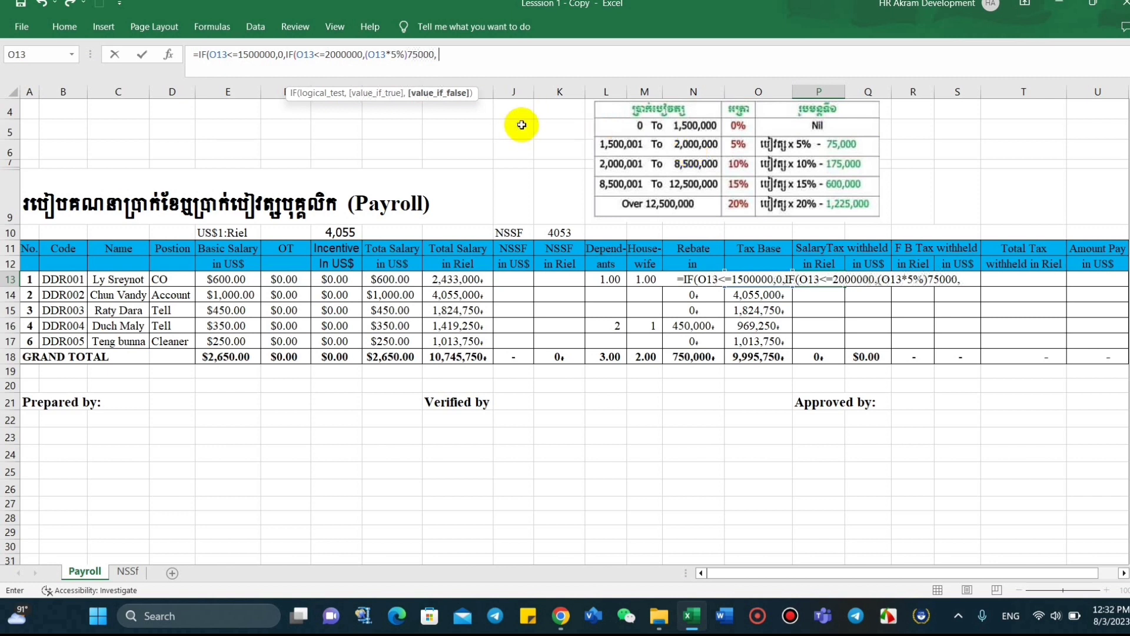
Step: Remove the stray space after 2000000 in the tax formula
left_click(285, 54)
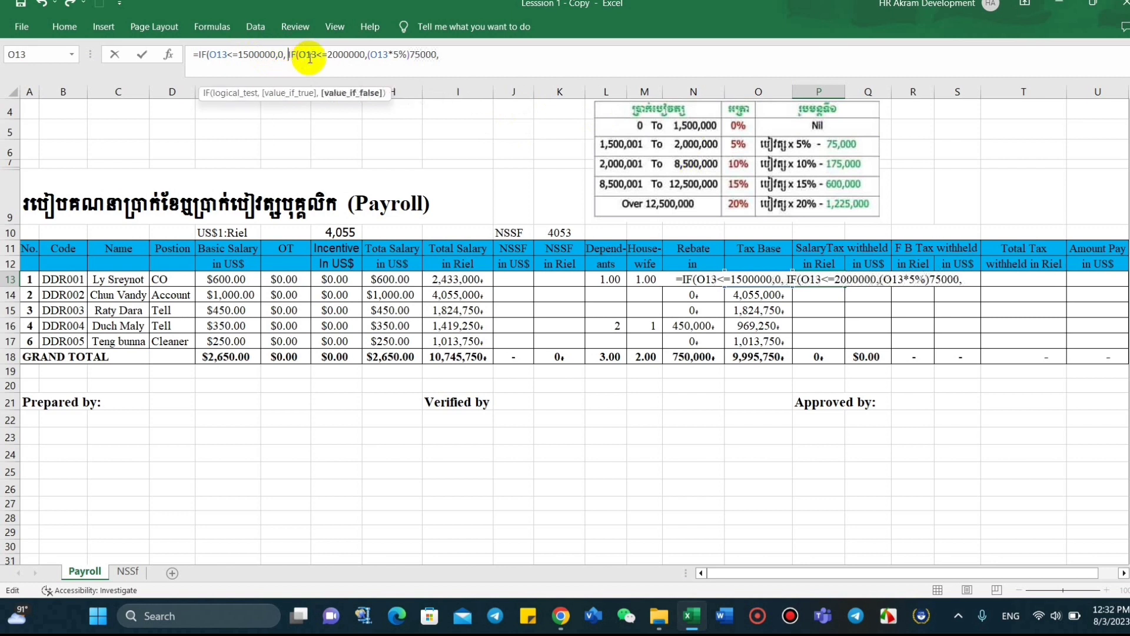
left_click(366, 55)
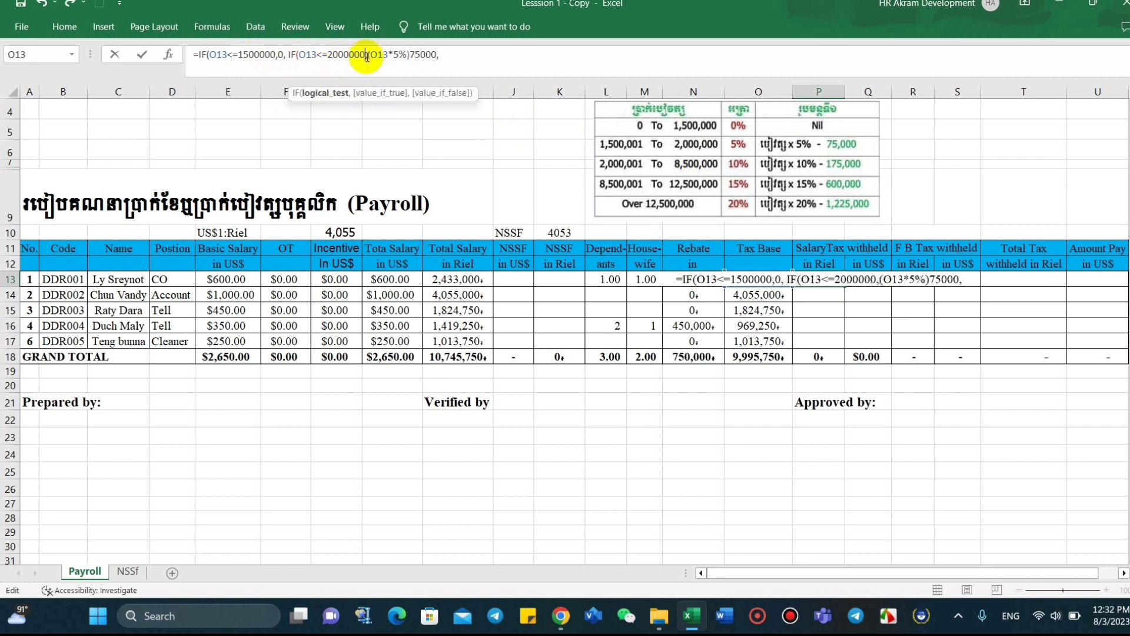
key("BackSpace")
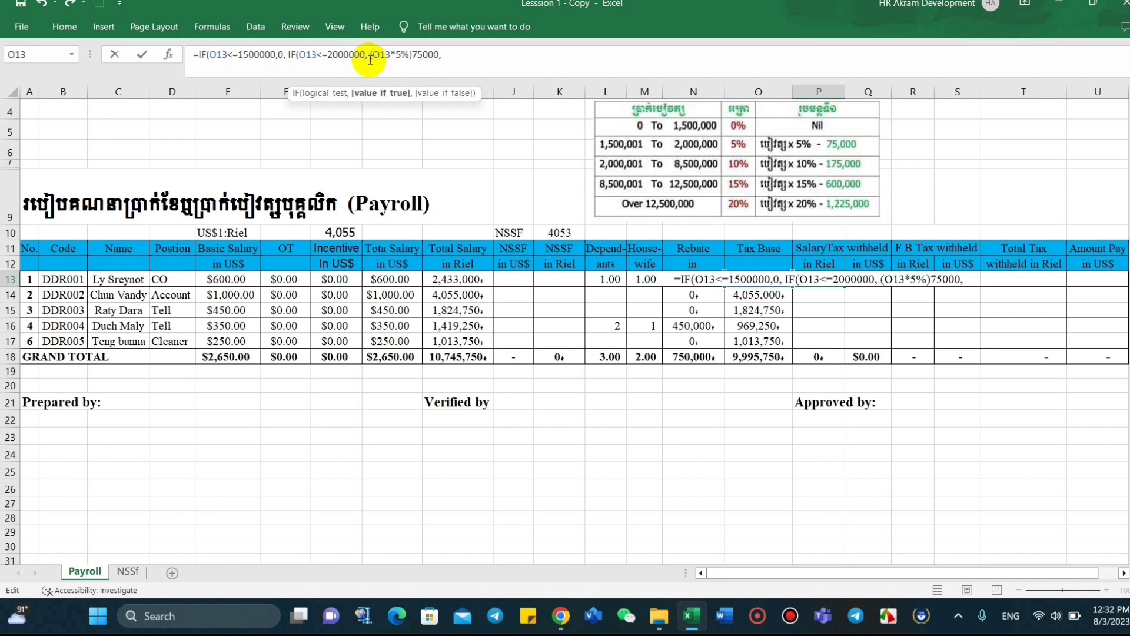
Step: Insert a third nested IF at the end of the tax formula
left_click(455, 56)
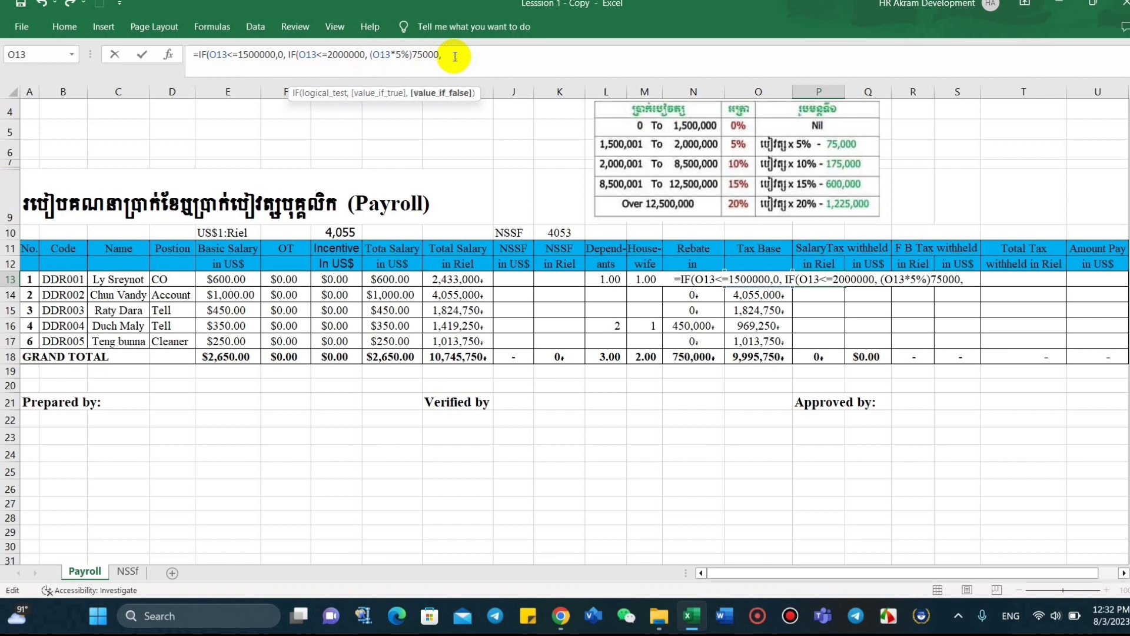
type("i")
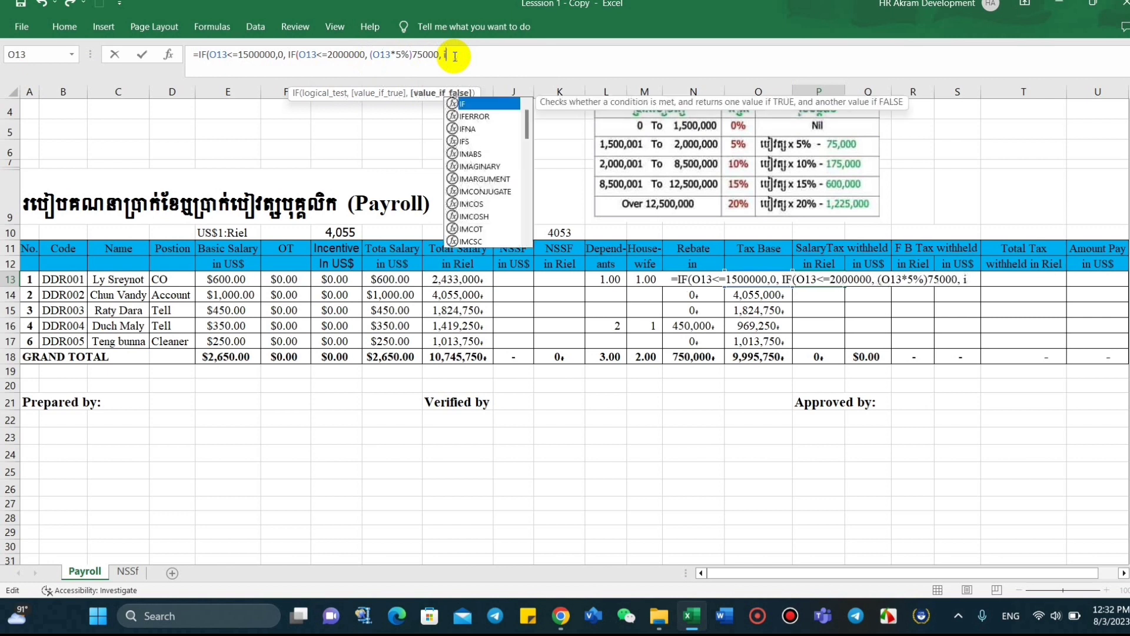
type("f")
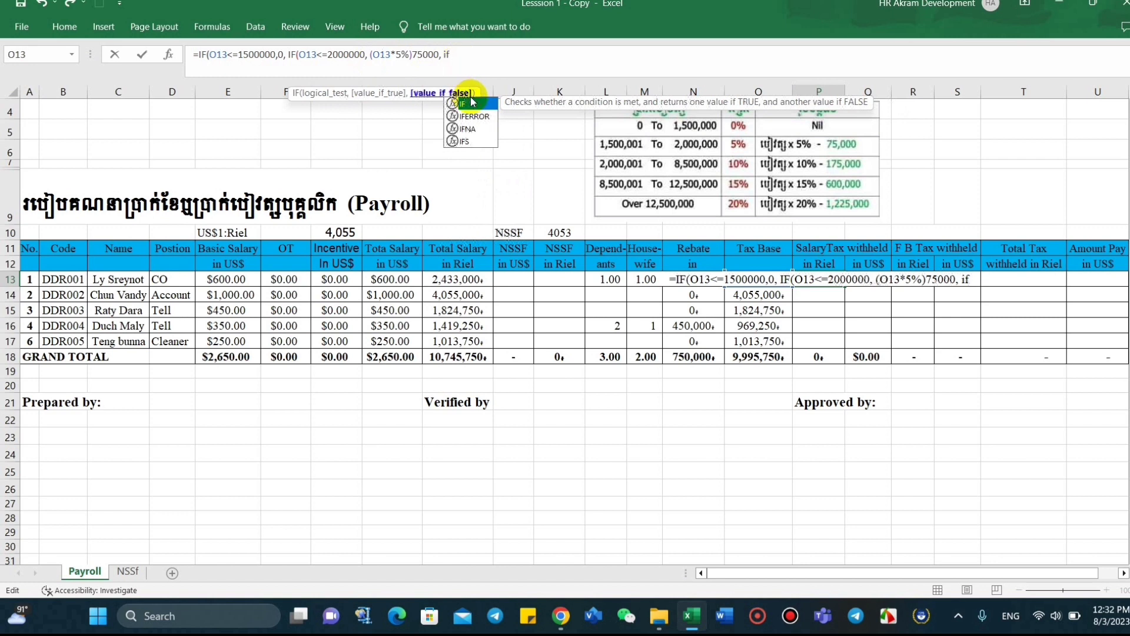
double_click(471, 103)
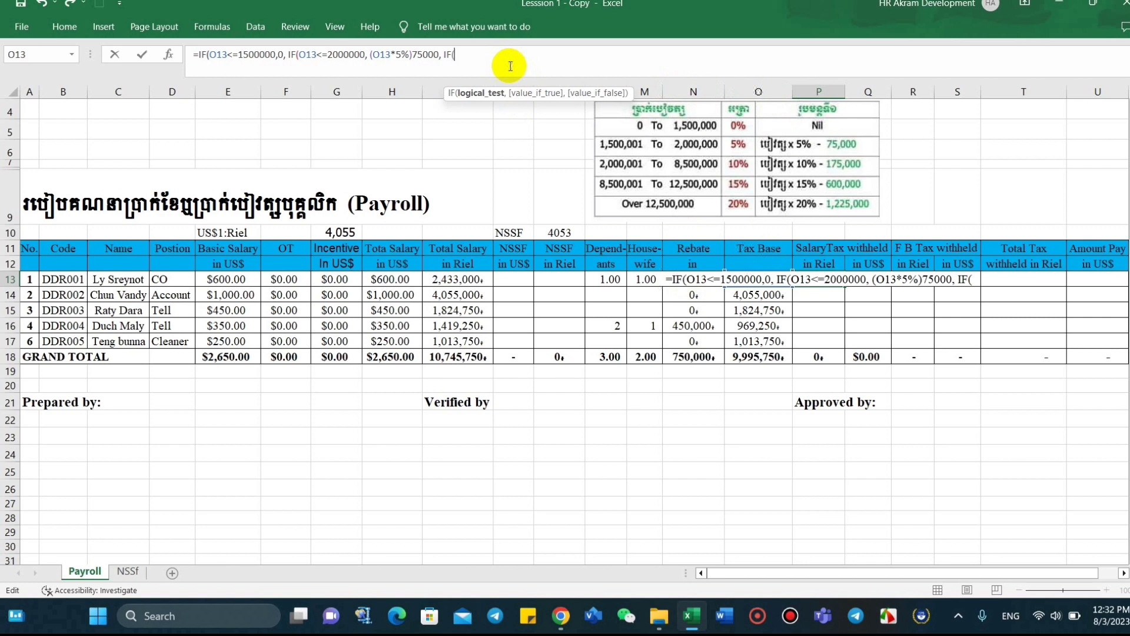
Step: Make the third IF test O13<=8500000 and return (O13*15%)-175000
type("O")
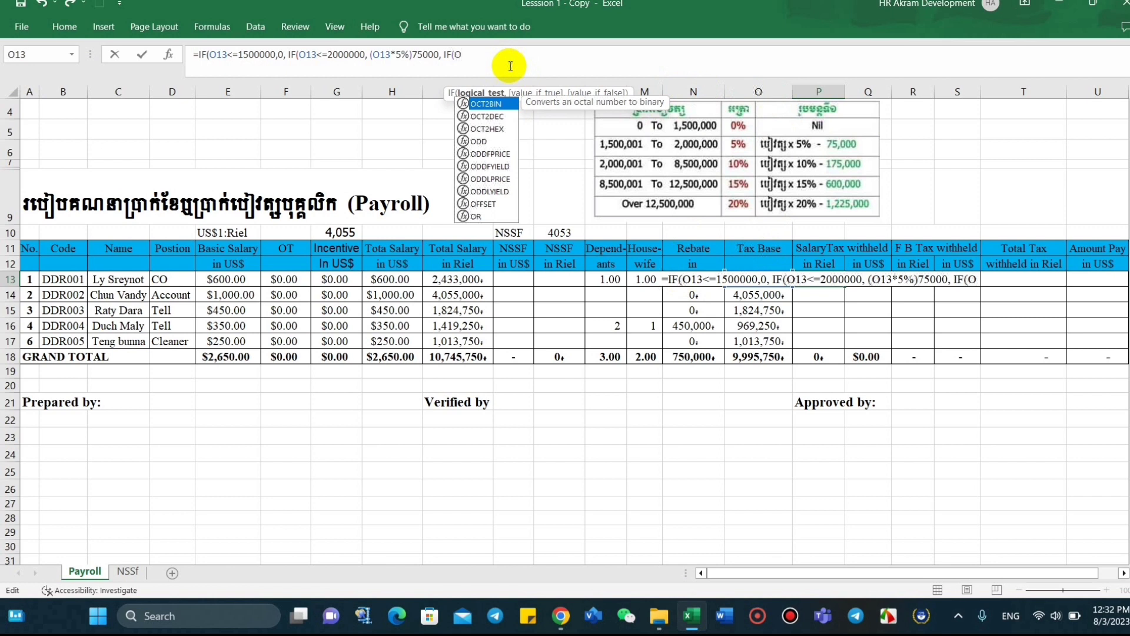
type("13")
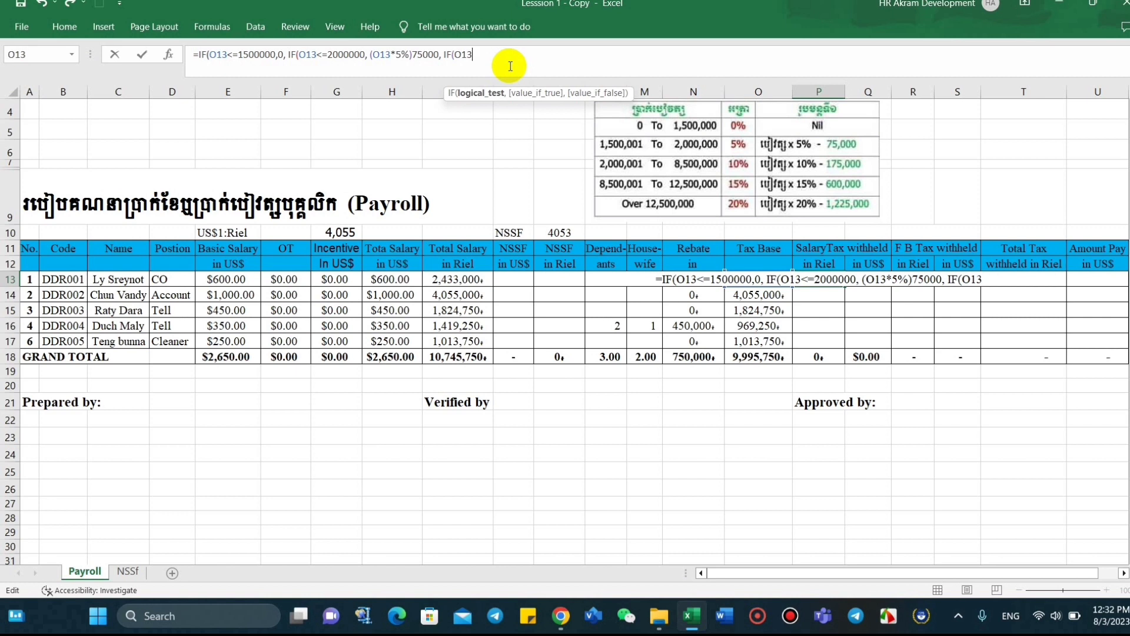
type("<")
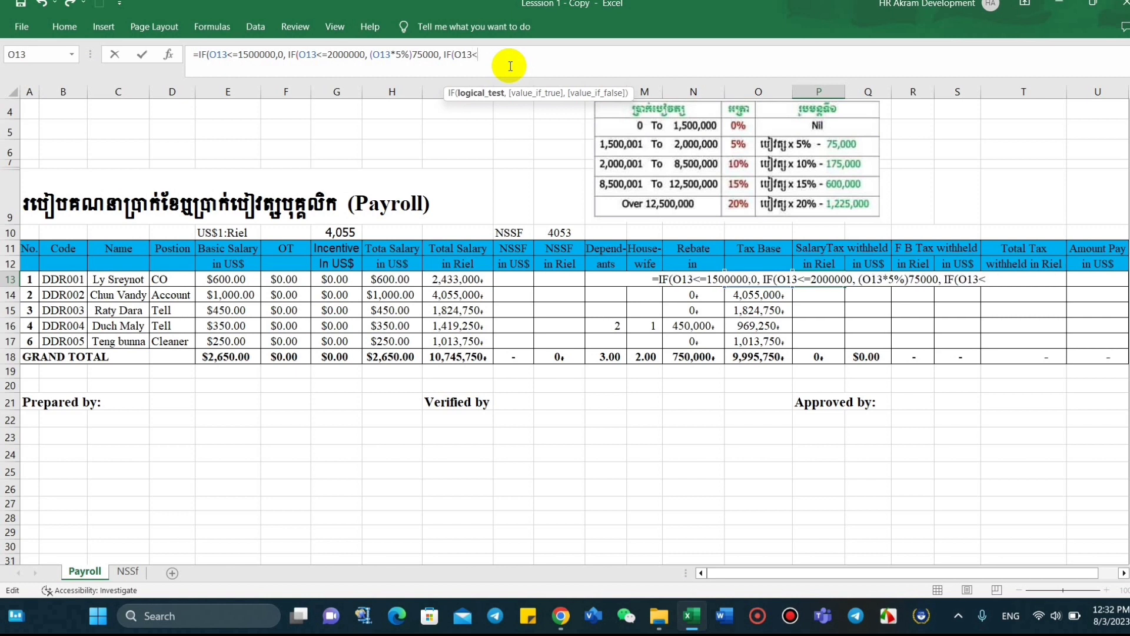
type("=2")
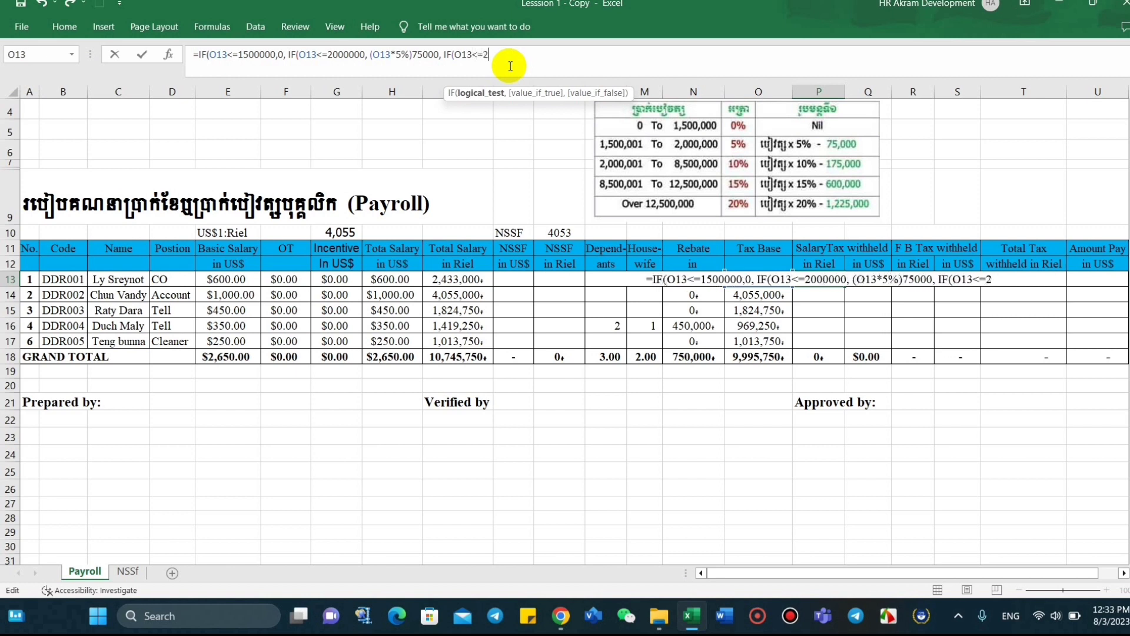
key("BackSpace")
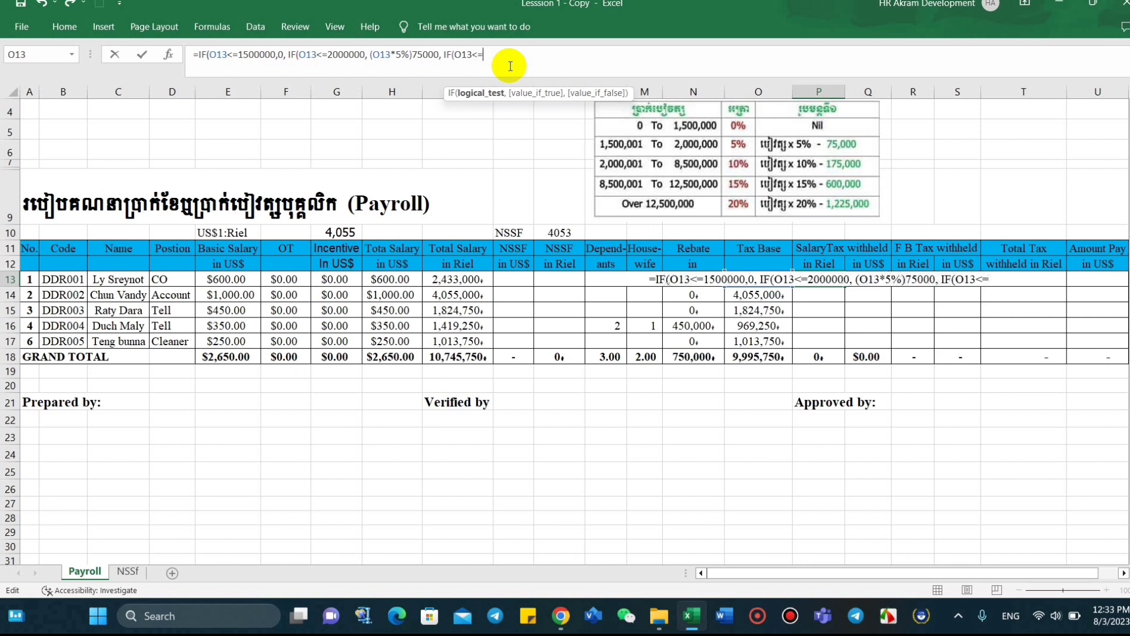
type("8500")
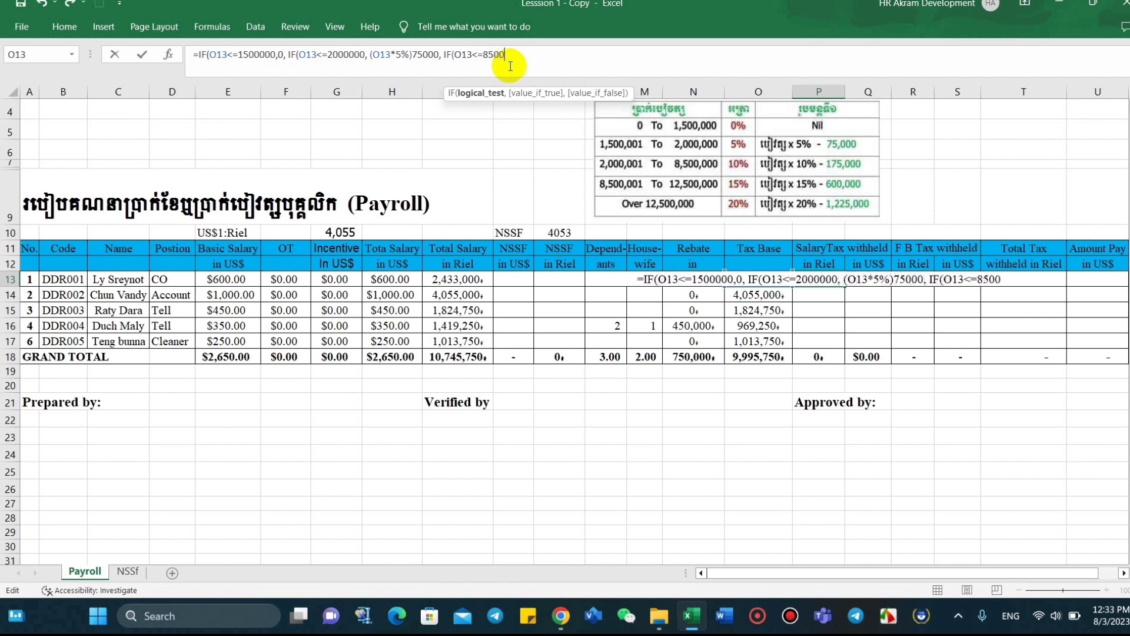
type("00")
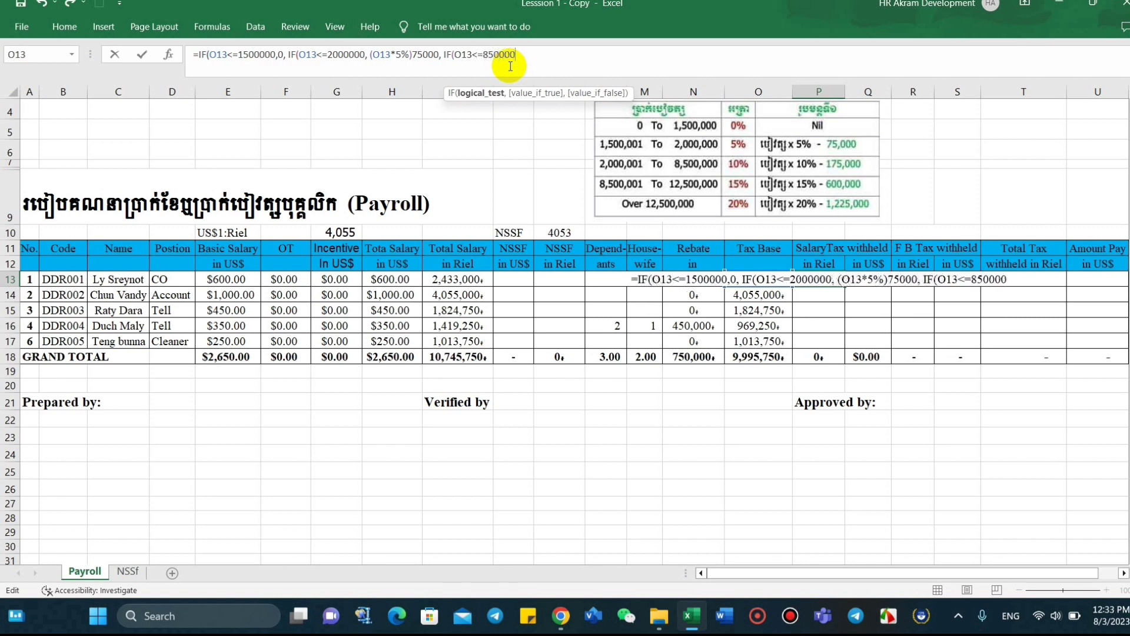
type("0")
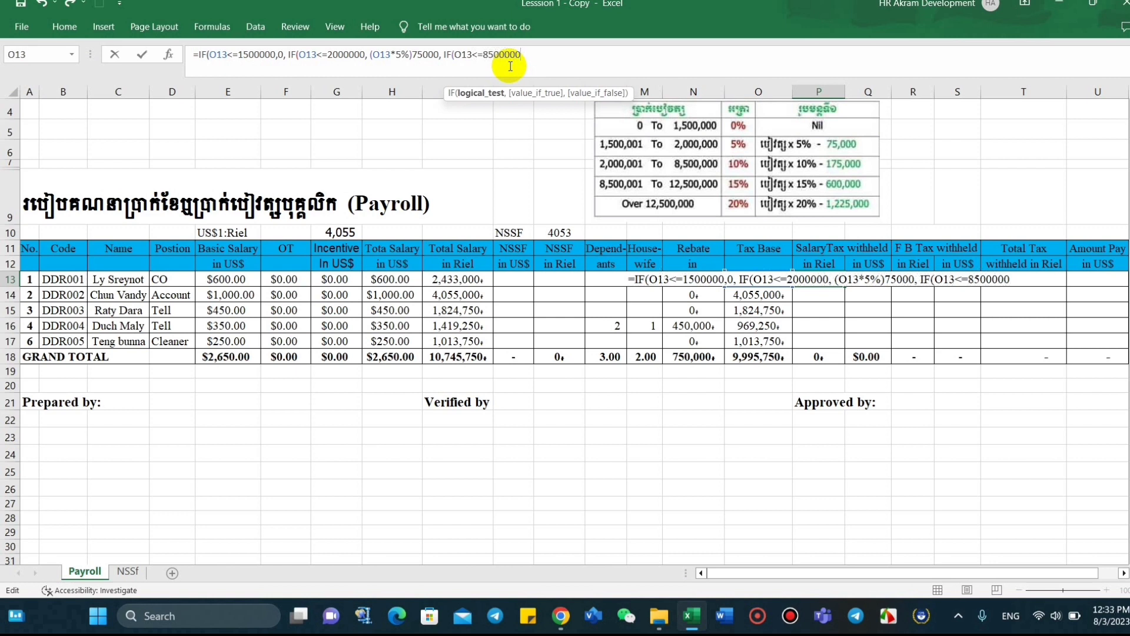
type(", ")
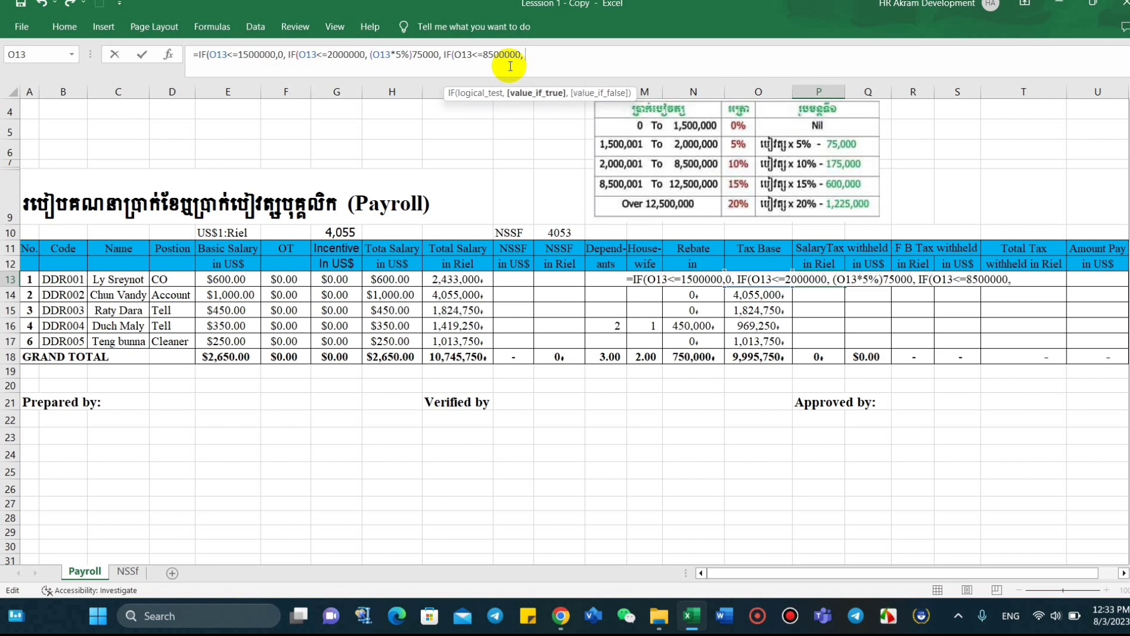
type("(O")
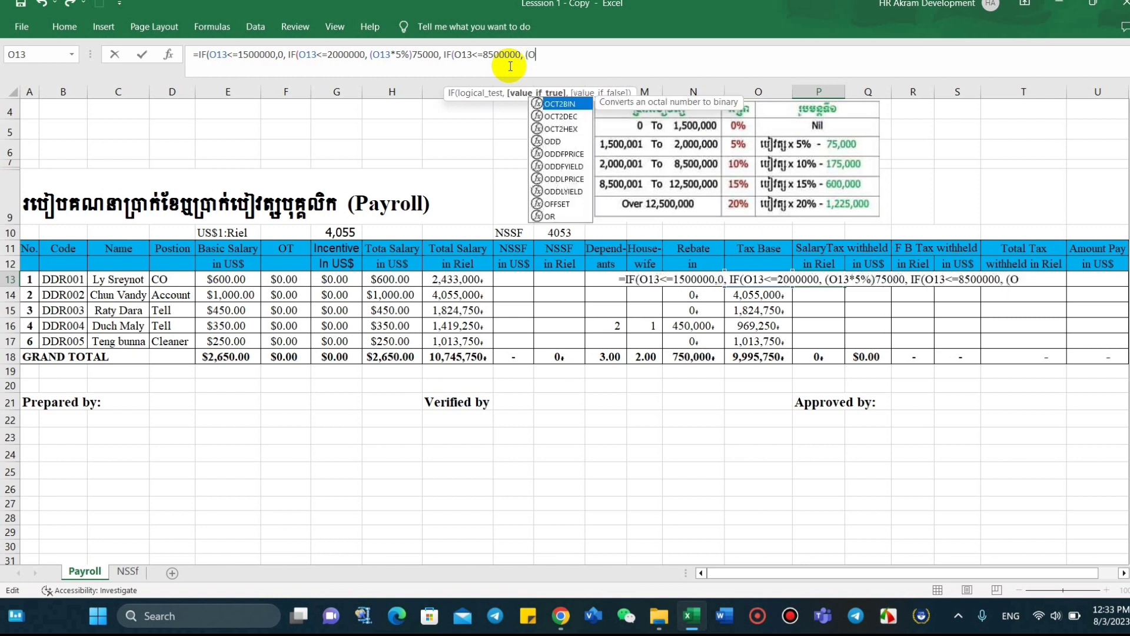
type("13*")
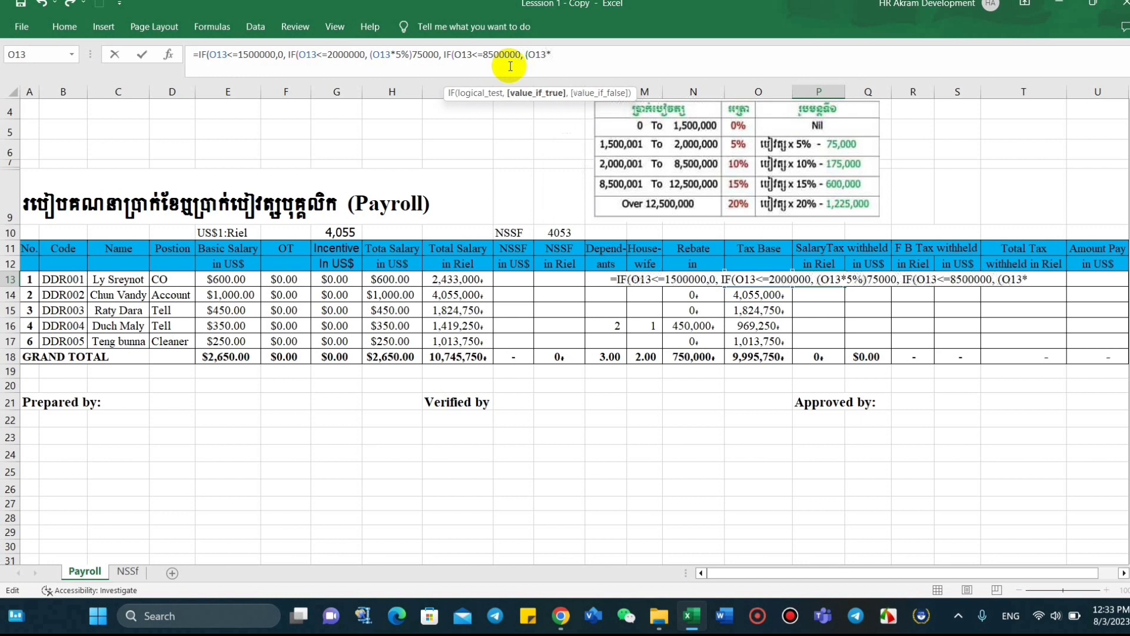
type("1")
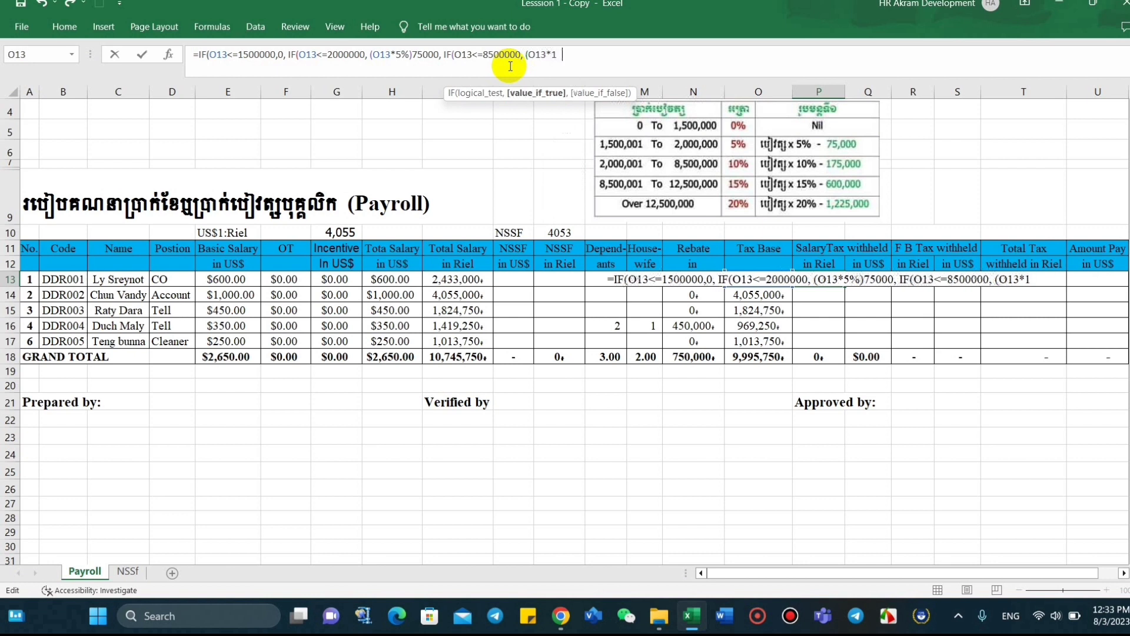
type("5")
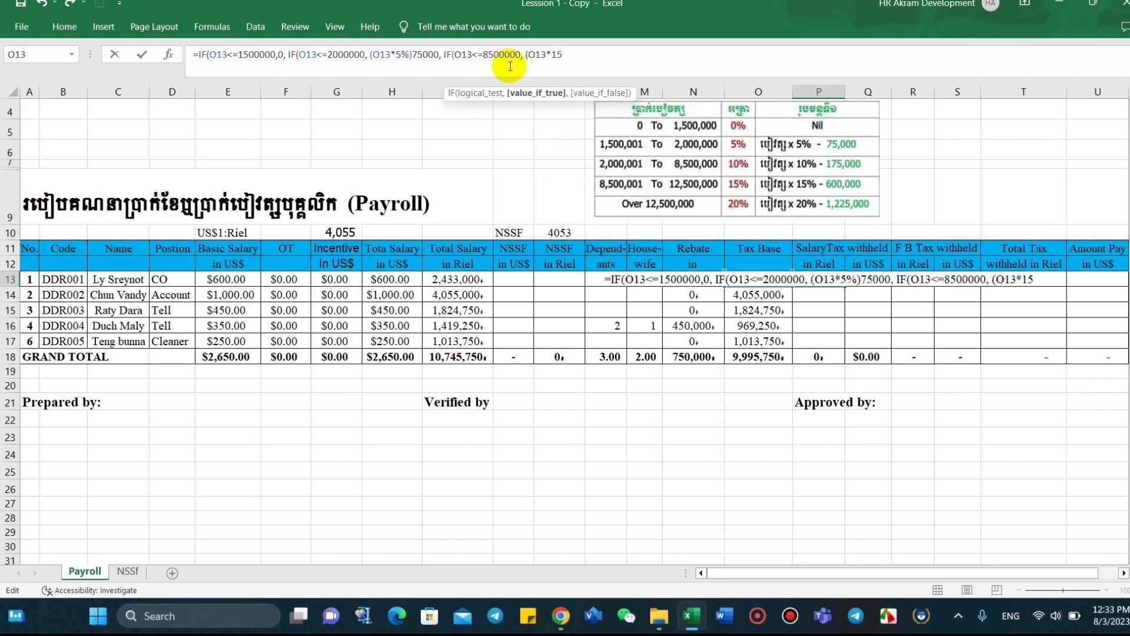
type("%")
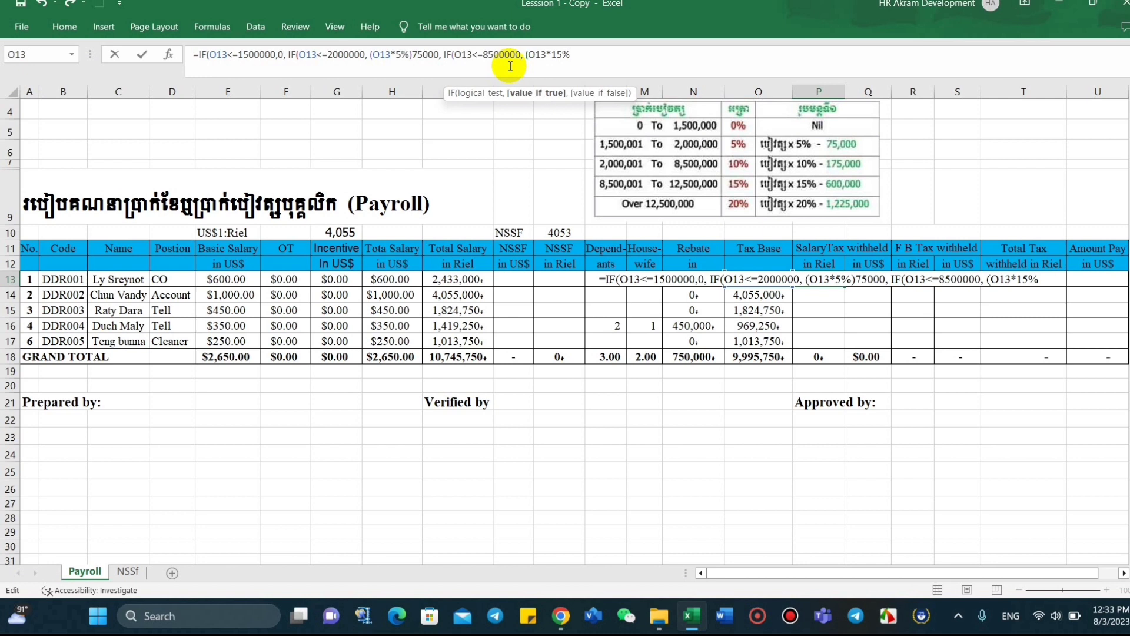
type(")")
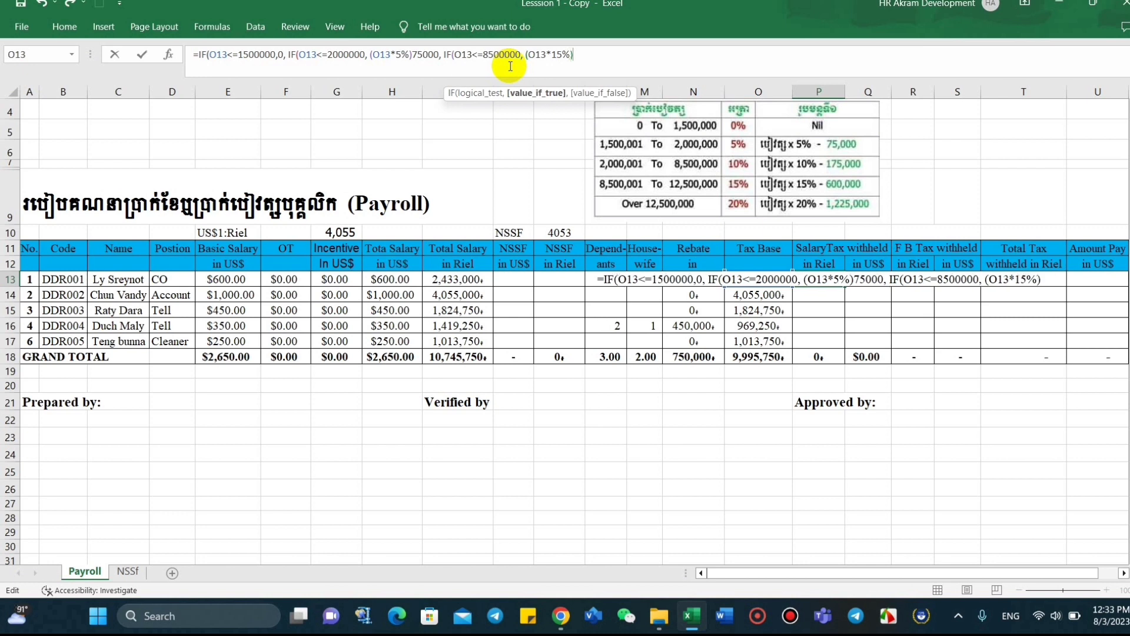
type("-")
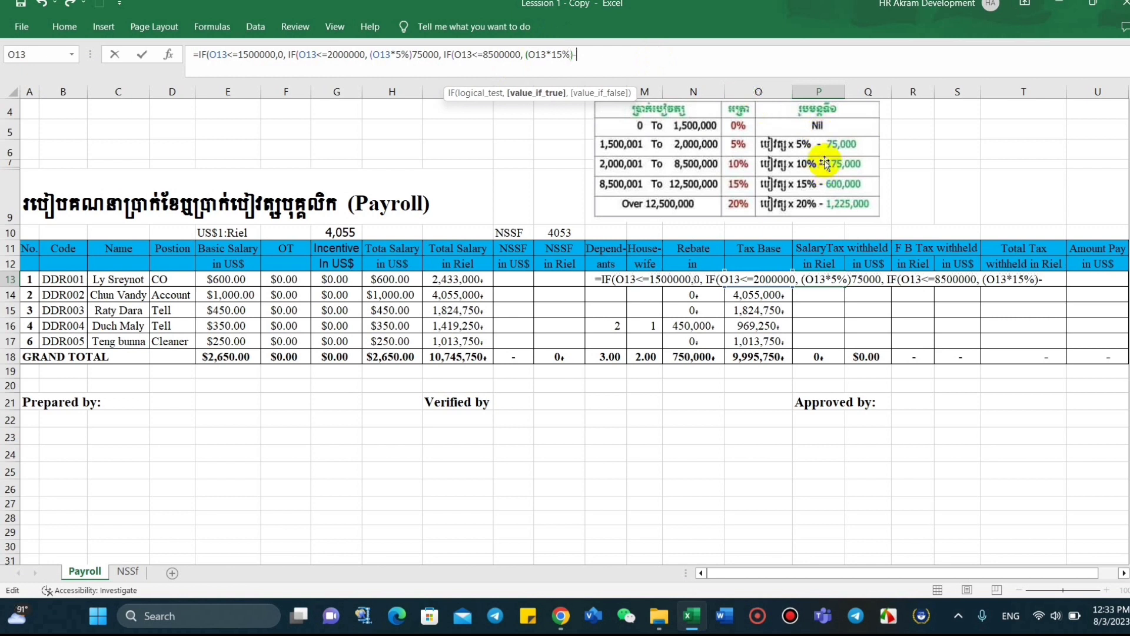
type("1")
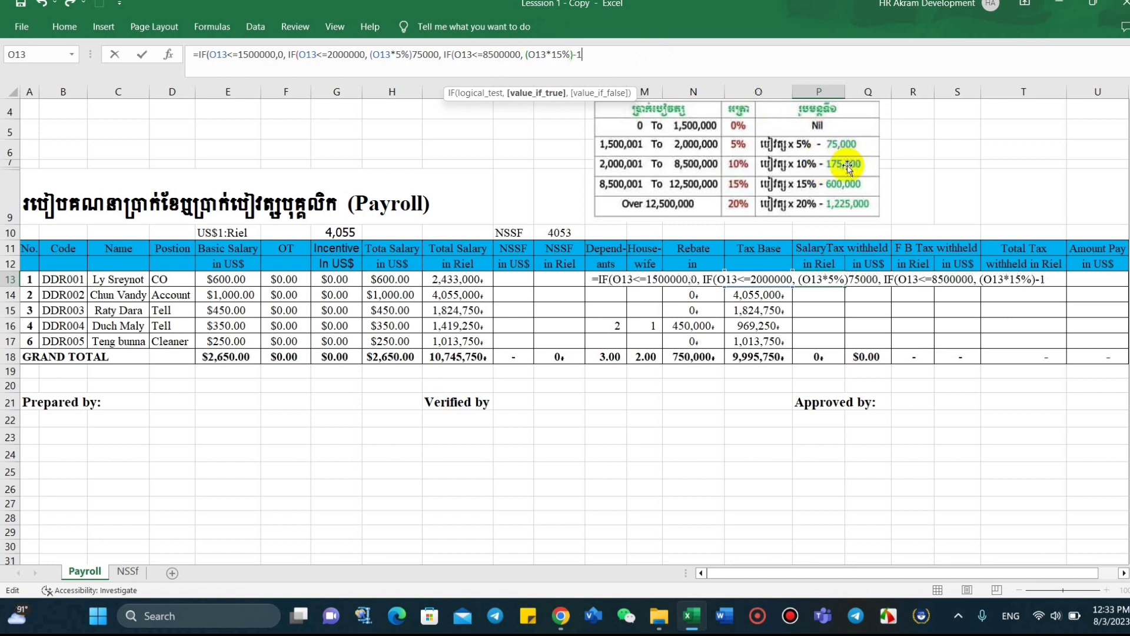
type("7500")
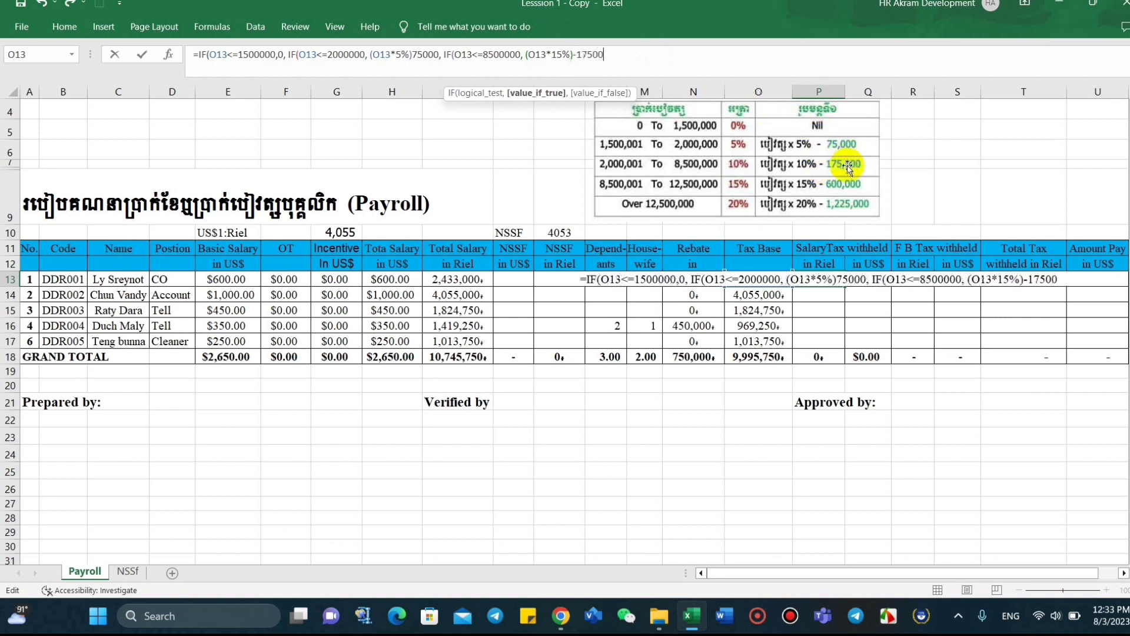
type("0")
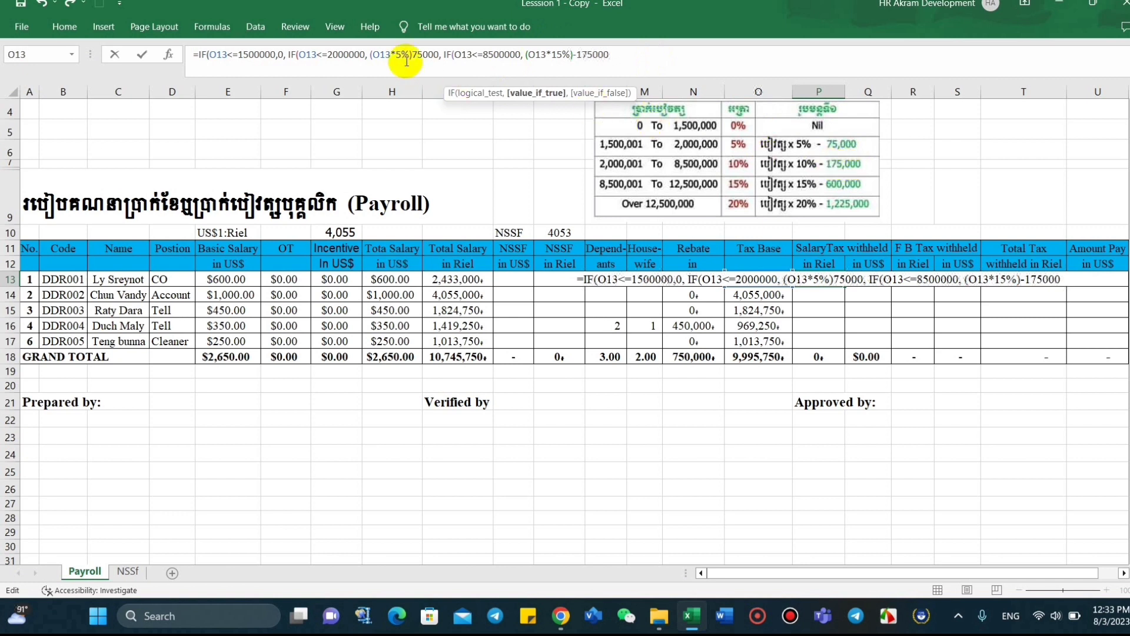
Step: Put a minus before 75000 and open a fourth nested IF at the formula's end
left_click(414, 54)
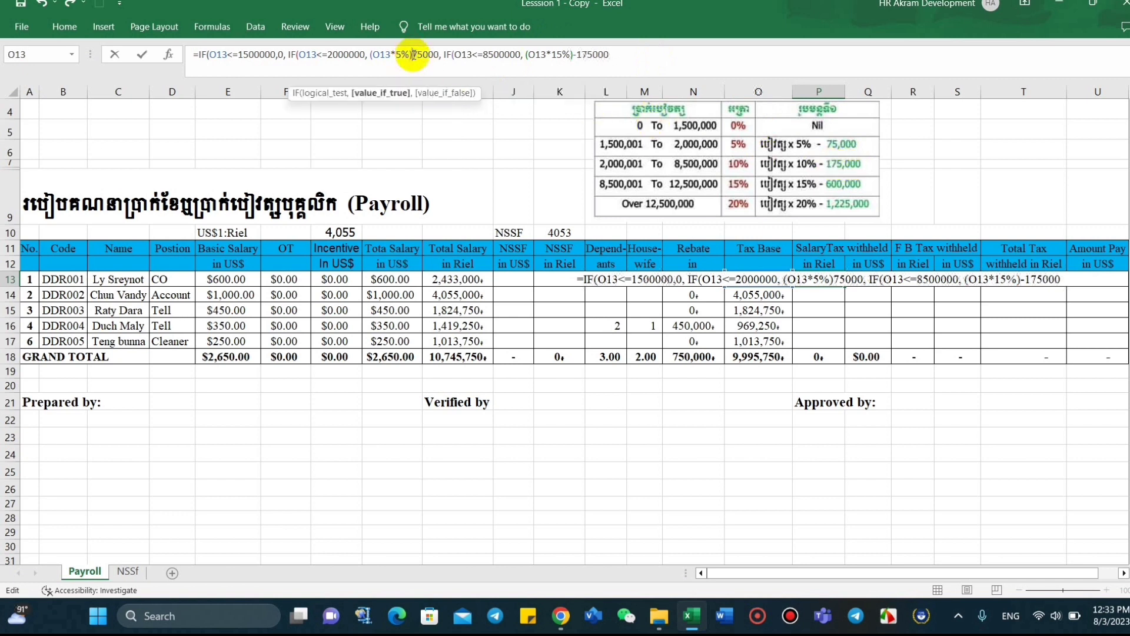
type("-")
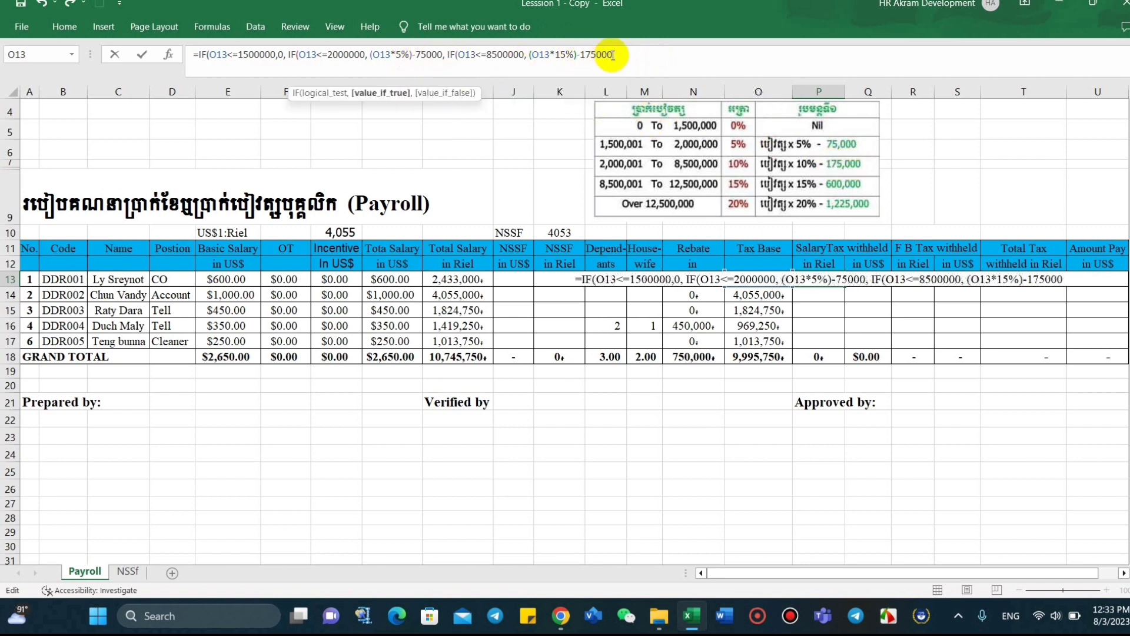
left_click(613, 54)
type(",")
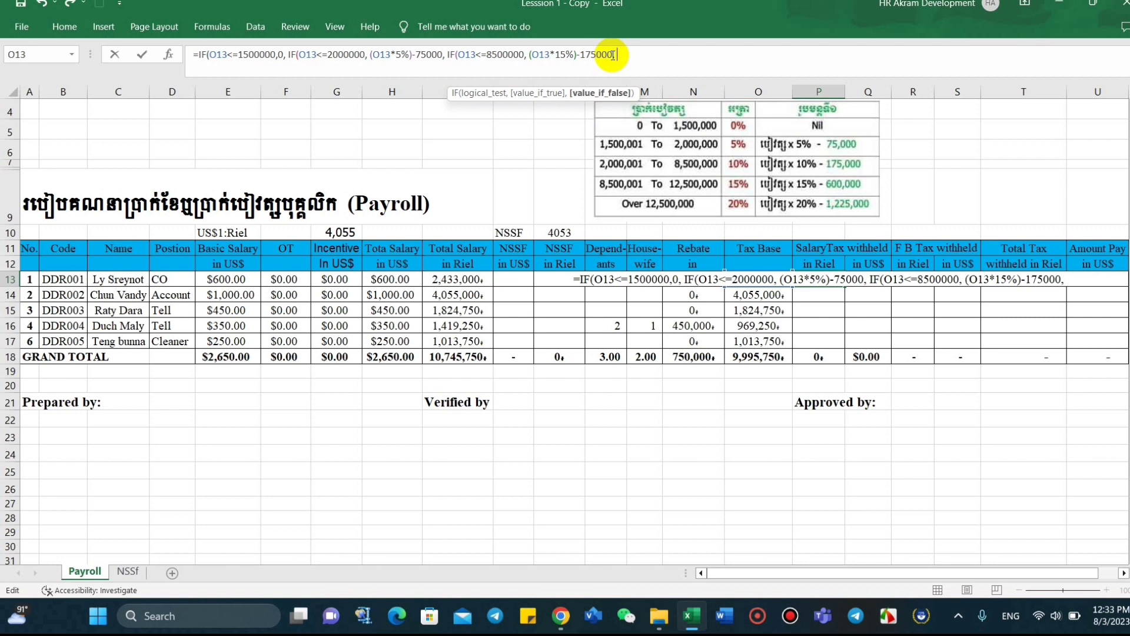
type(" if")
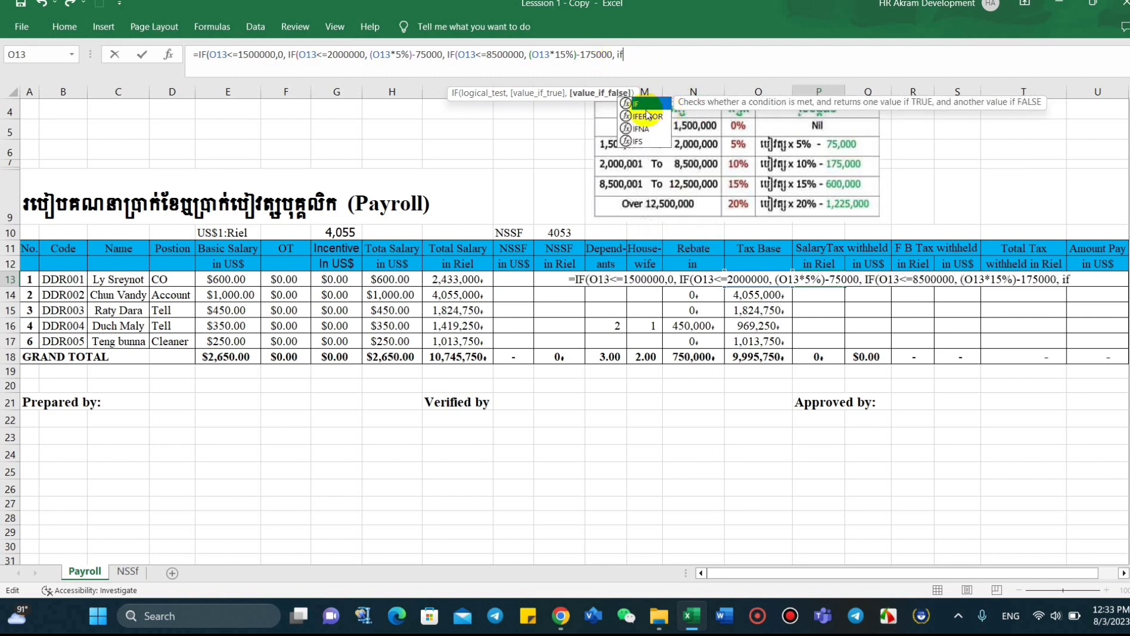
double_click(639, 105)
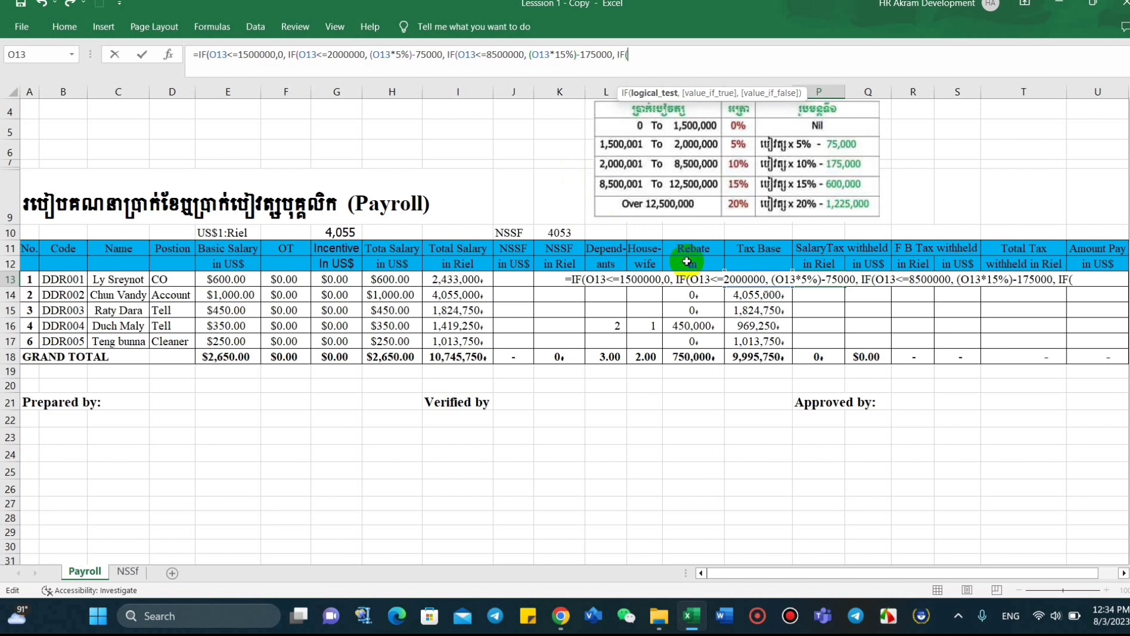
Step: Make the fourth IF test O13<=12500000, and change the 8,500,000 tier's rate to 10%
type("O")
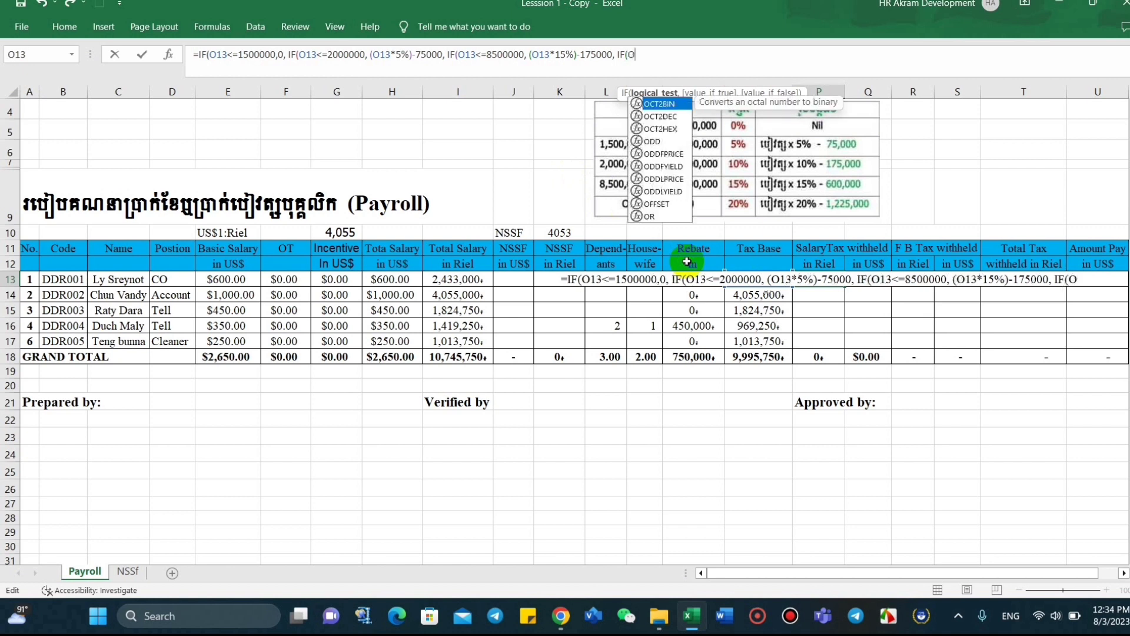
type("13")
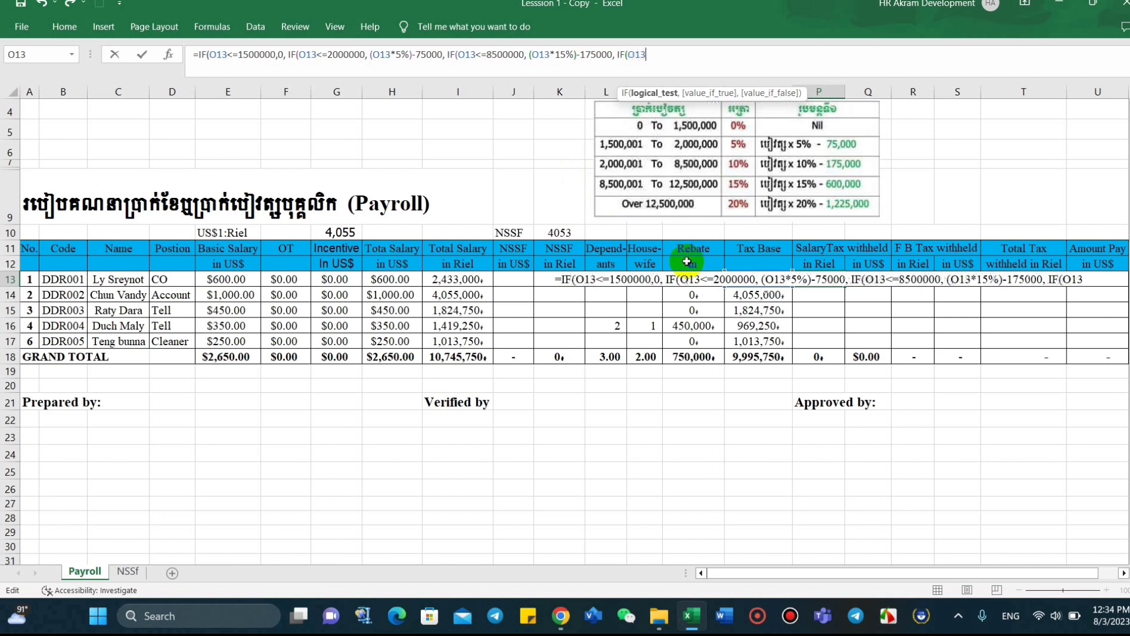
type("<=")
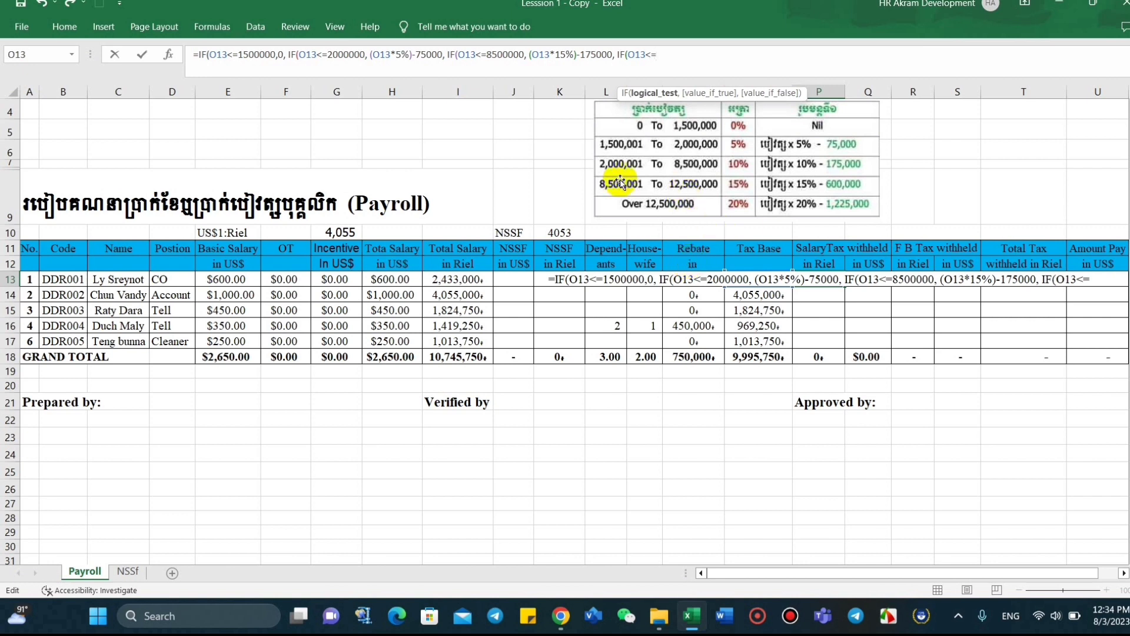
type("1")
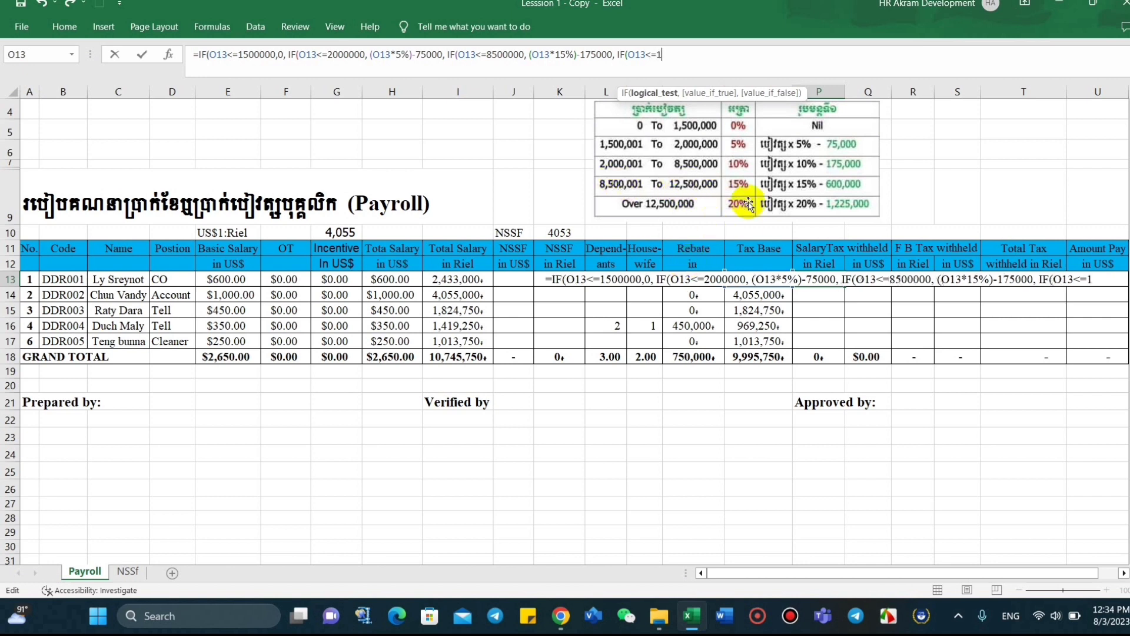
type("250")
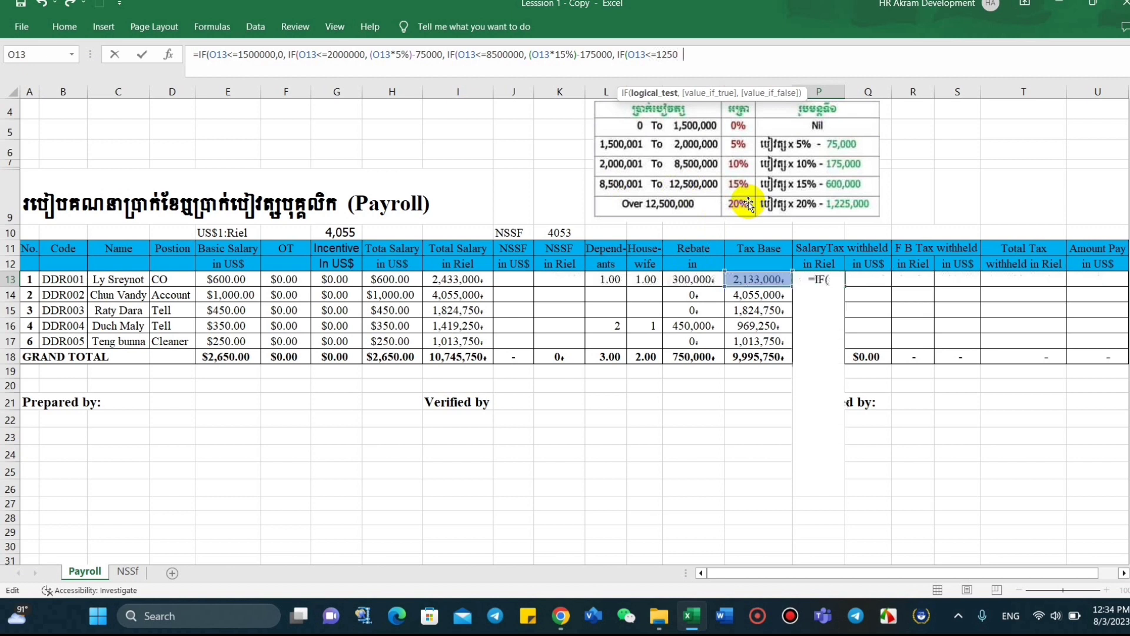
type("000")
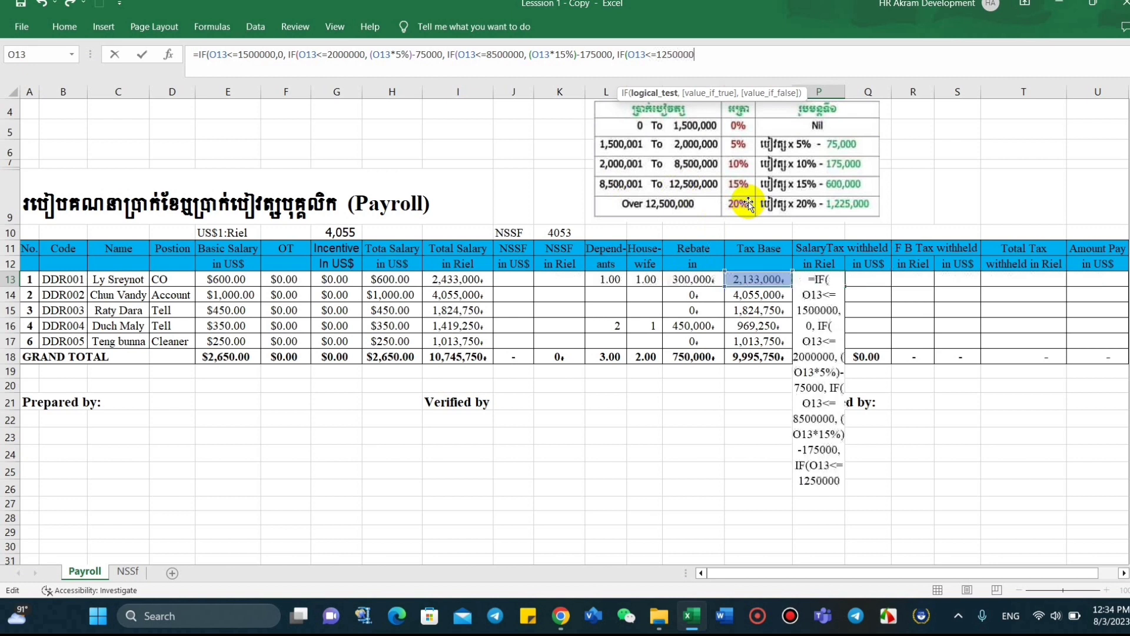
type("0, ")
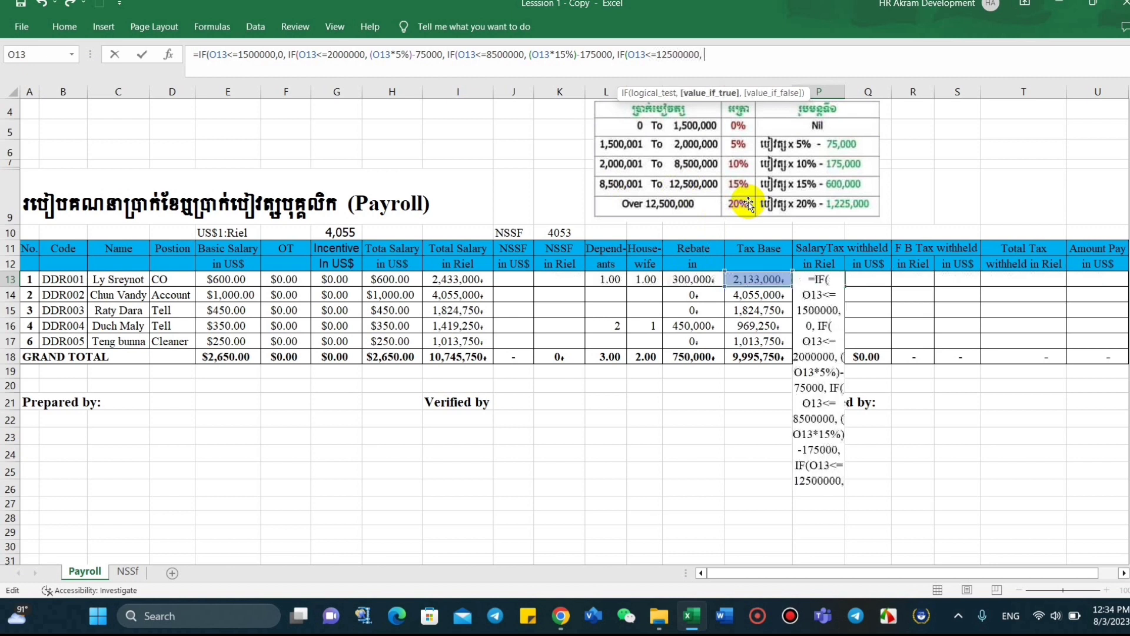
type("(")
type("O")
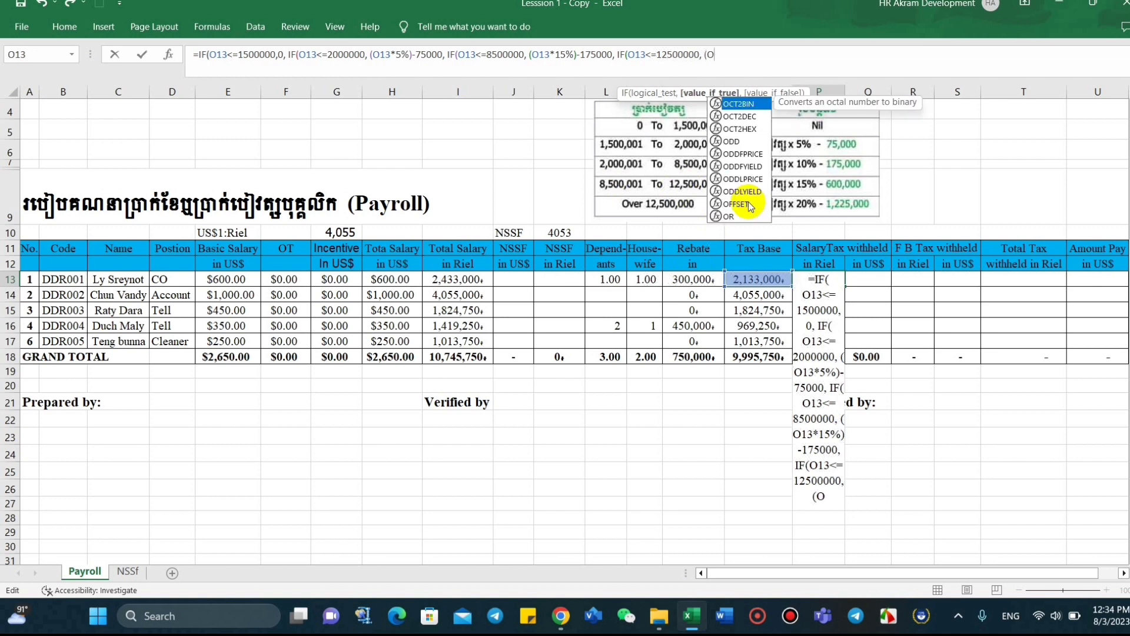
type("13")
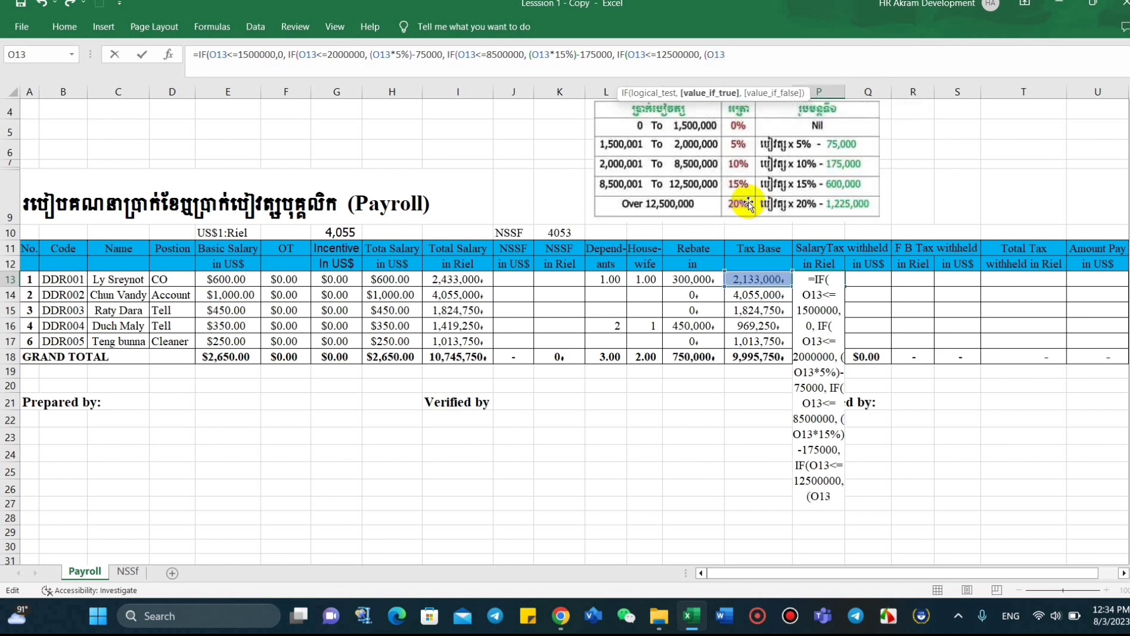
type("<=")
key("BackSpace")
key("BackSpace")
type("*")
left_click(564, 52)
key("BackSpace")
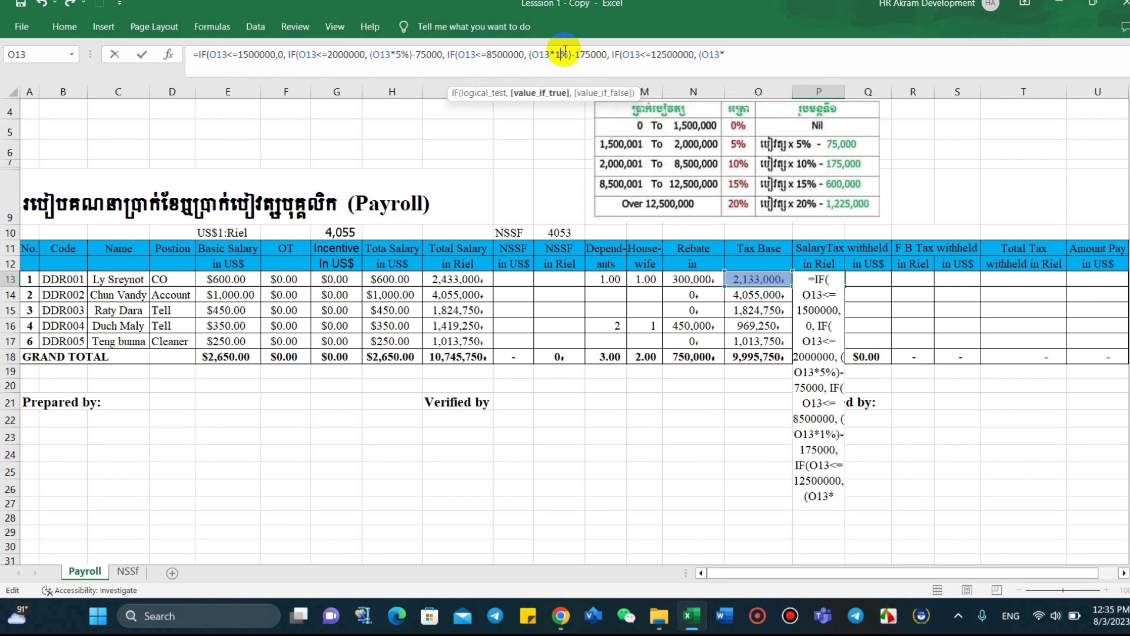
type("0")
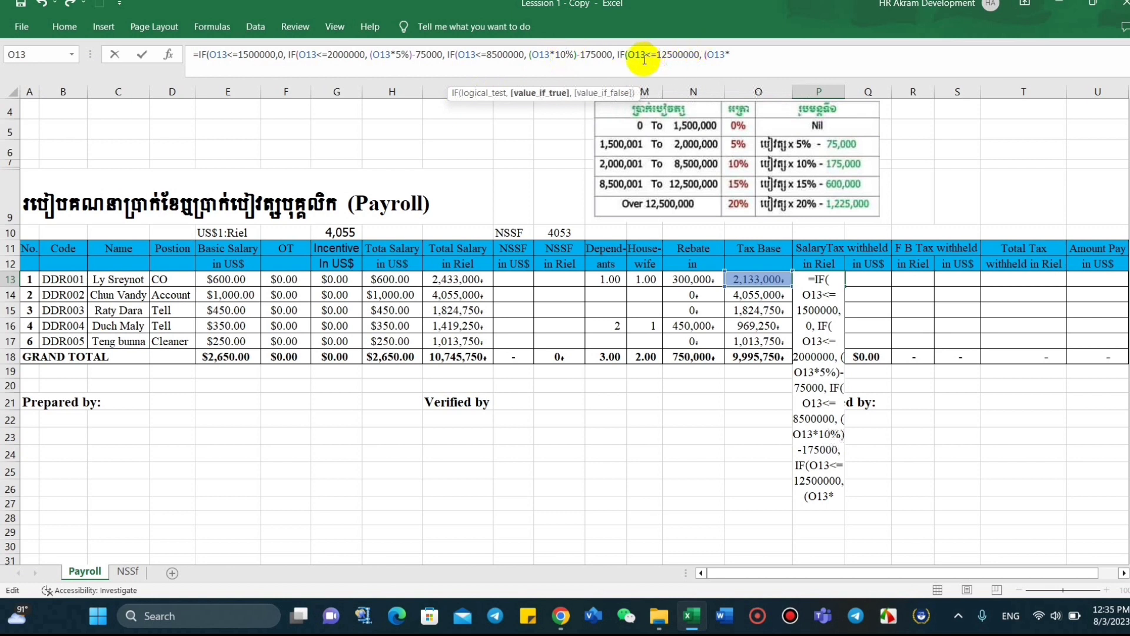
Step: Complete the fourth bracket's result (O13*15%)-600000 and begin the next IF
left_click(732, 54)
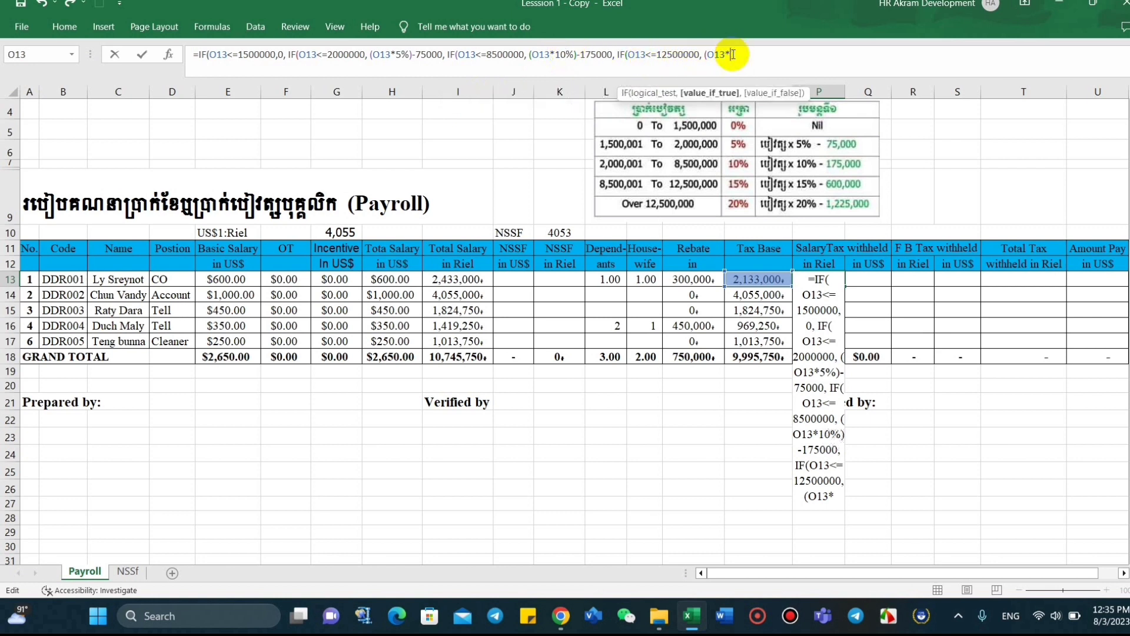
type("15")
type("%")
type(")")
type("-")
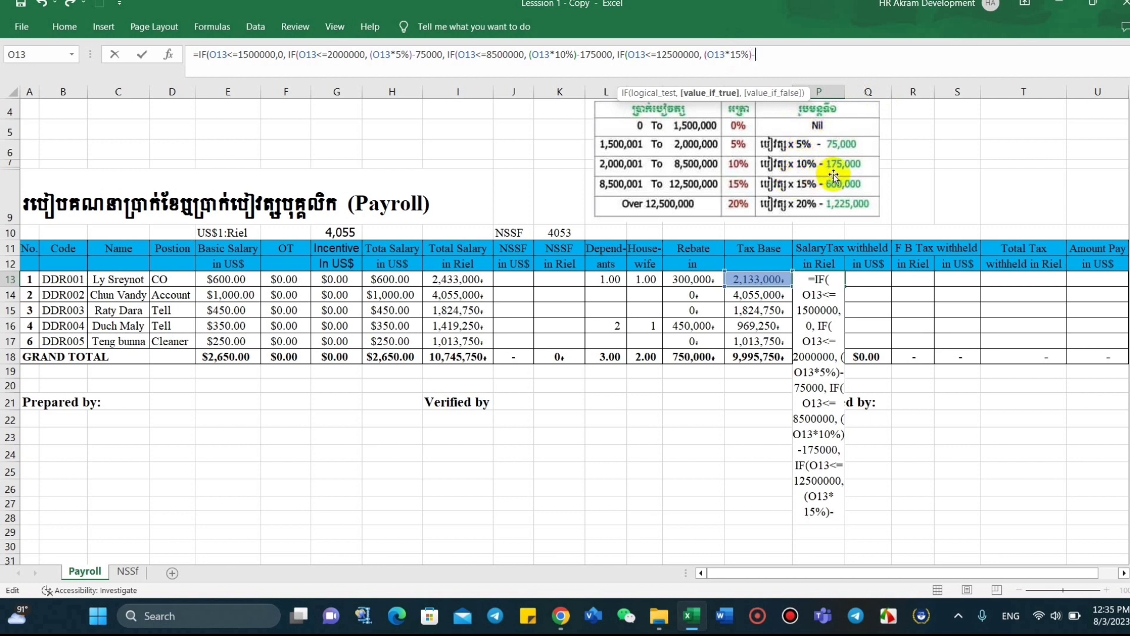
type("600")
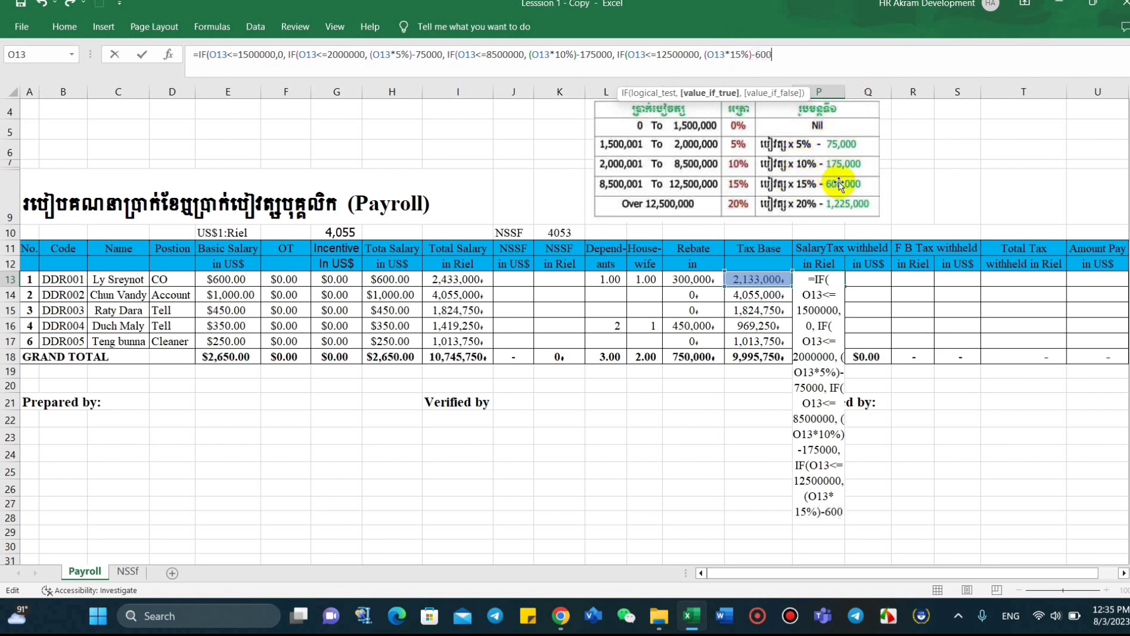
type("000")
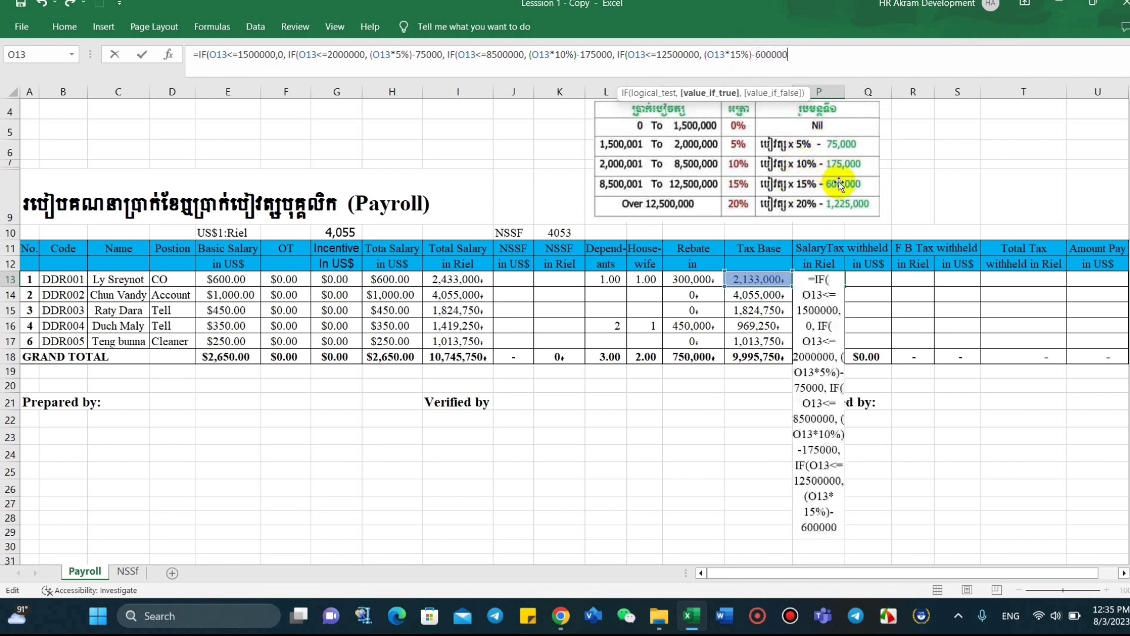
type(",")
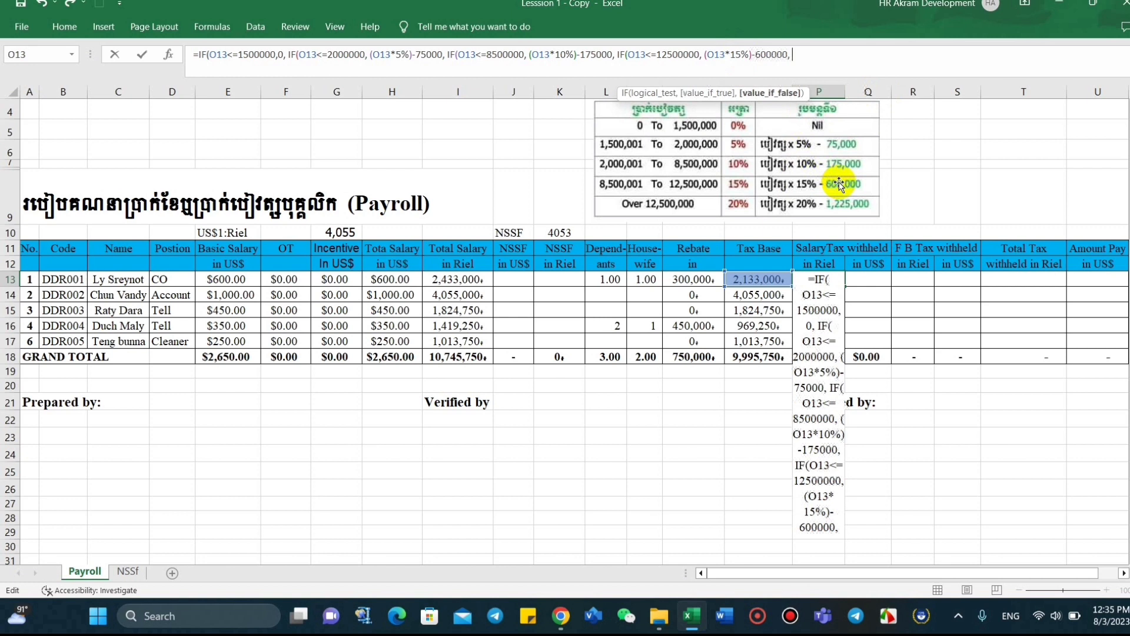
type(" ig")
key("BackSpace")
Step: Add the top bracket IF(O13>12500000, (O13*20)-1225000) and close the formula's parentheses
type("f")
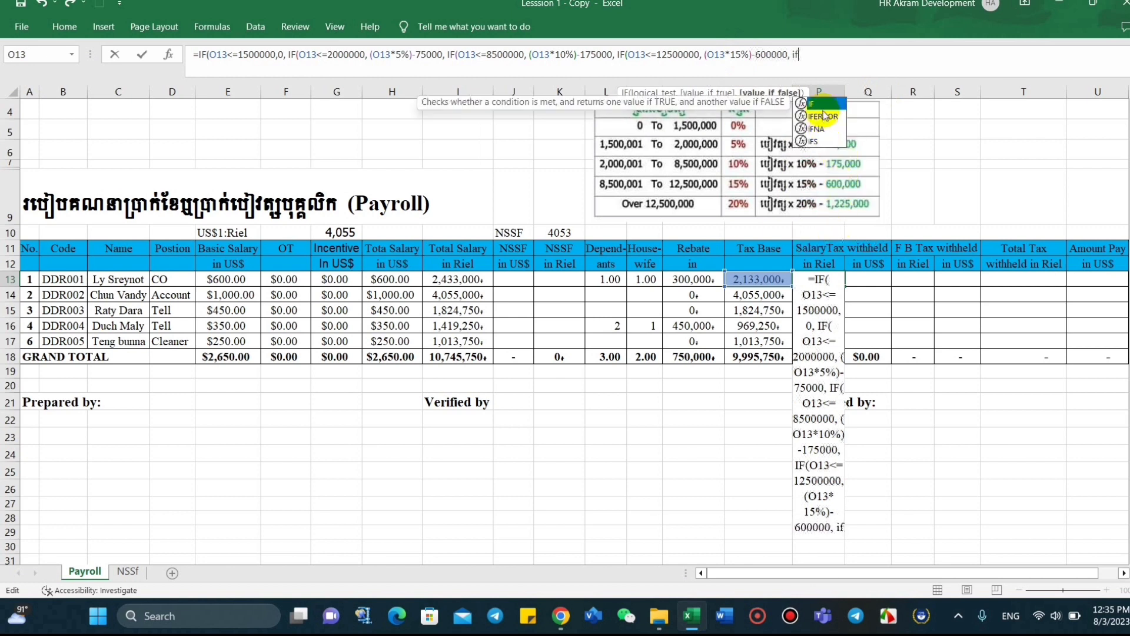
double_click(823, 105)
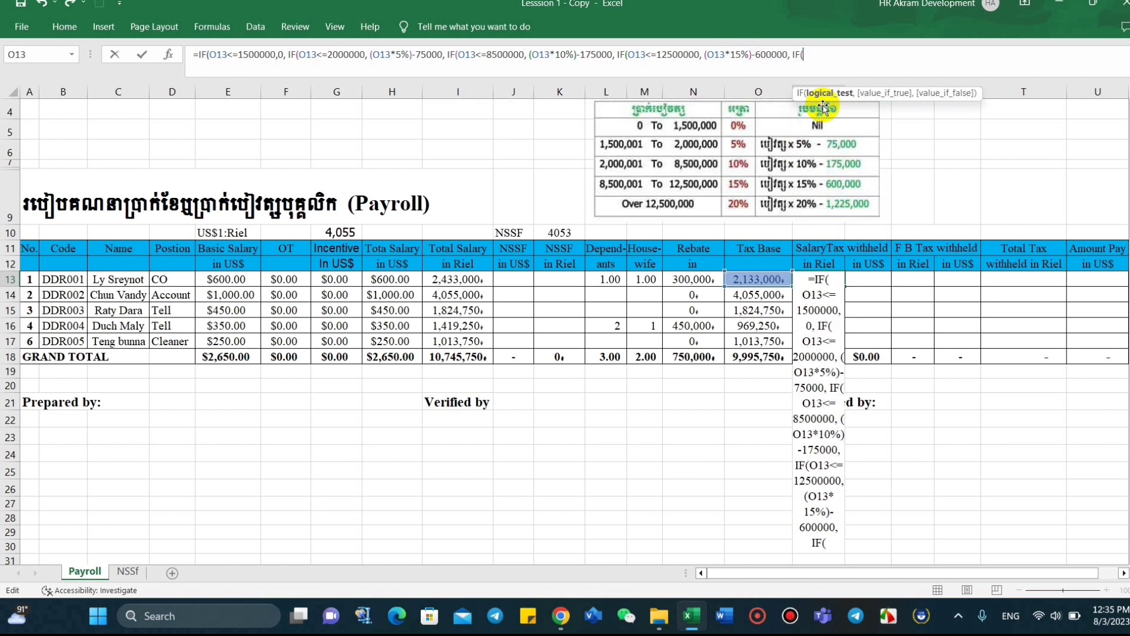
type("O")
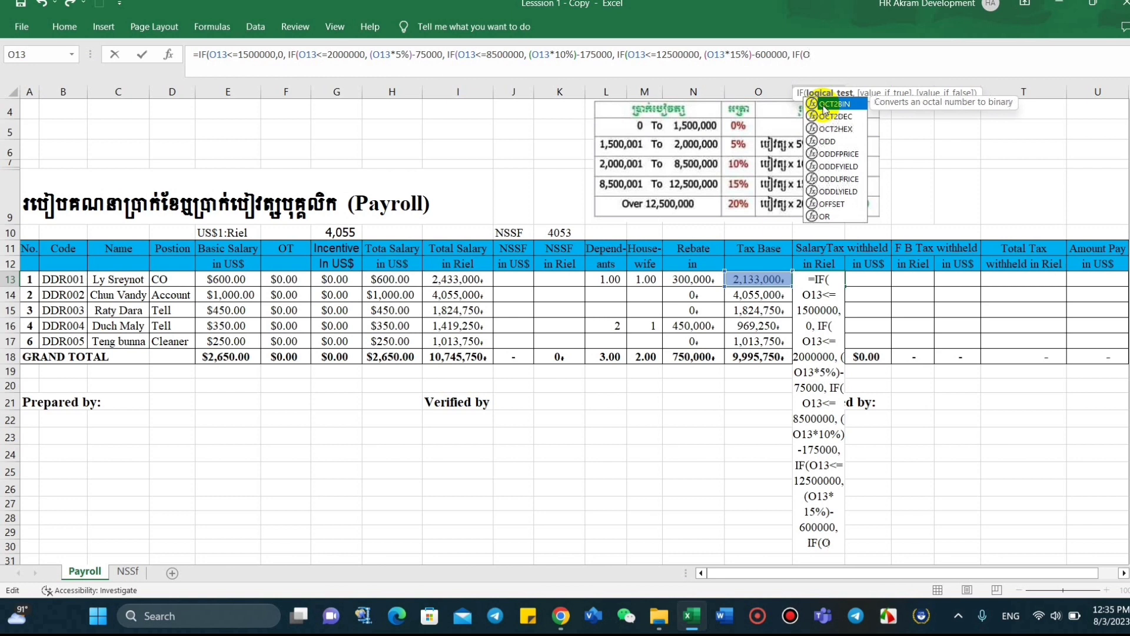
type("13>")
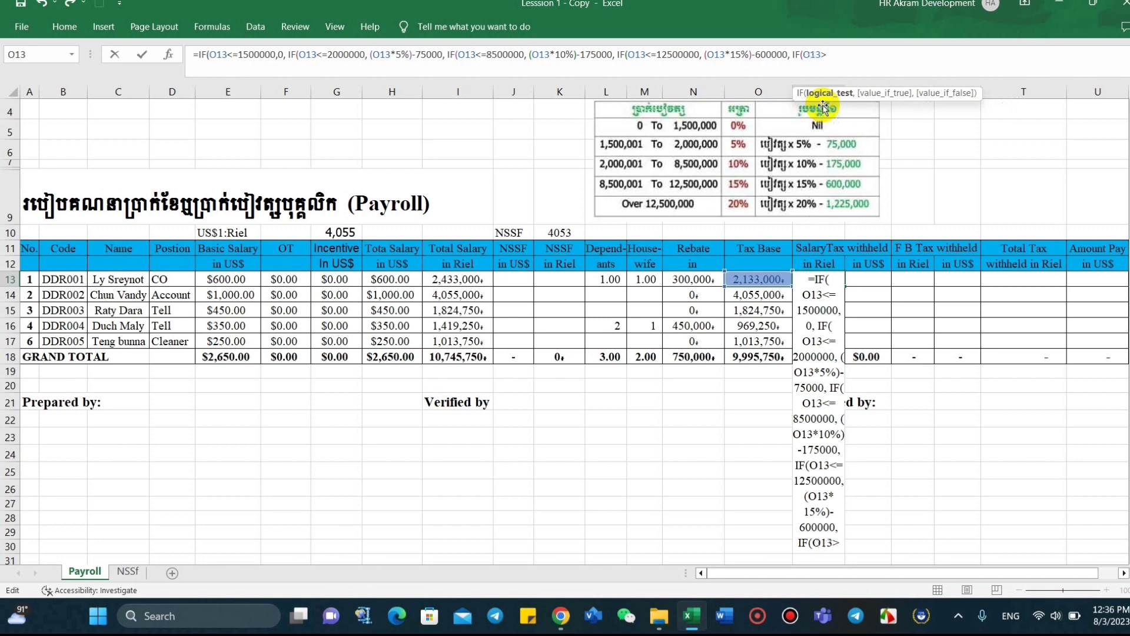
type("IF(O")
type("13>125000")
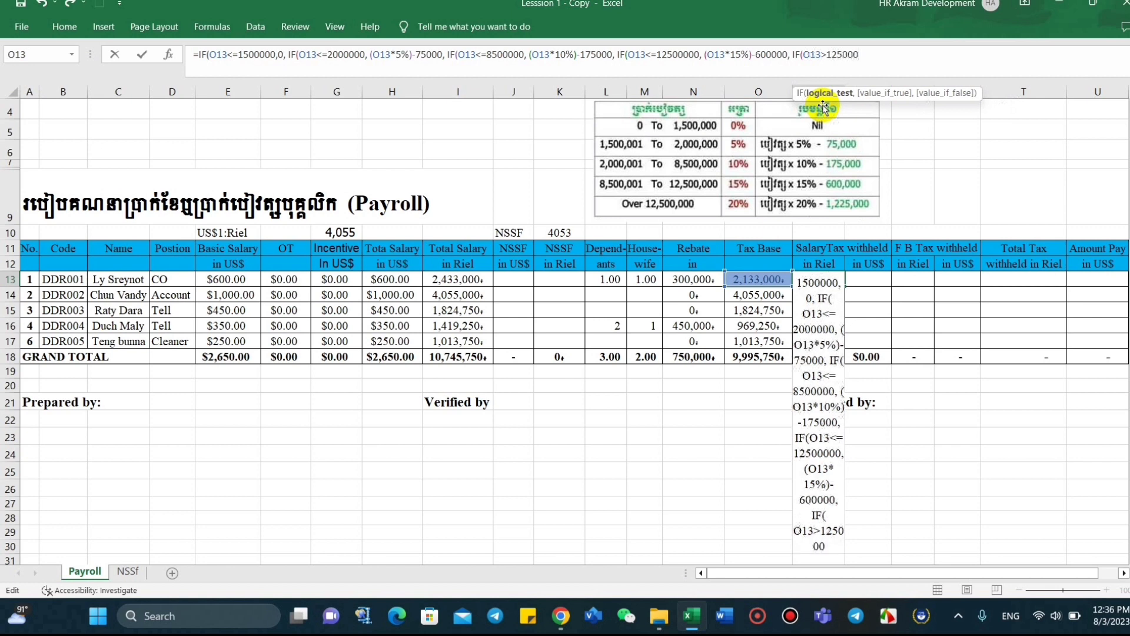
type("00")
type(",")
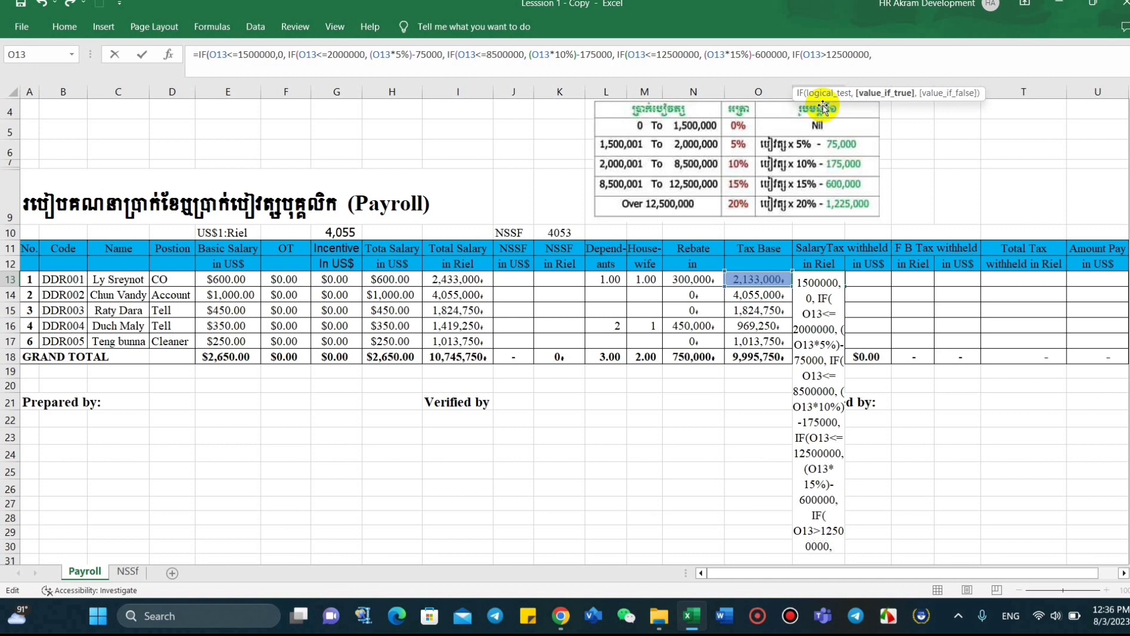
type(" (")
type("O13")
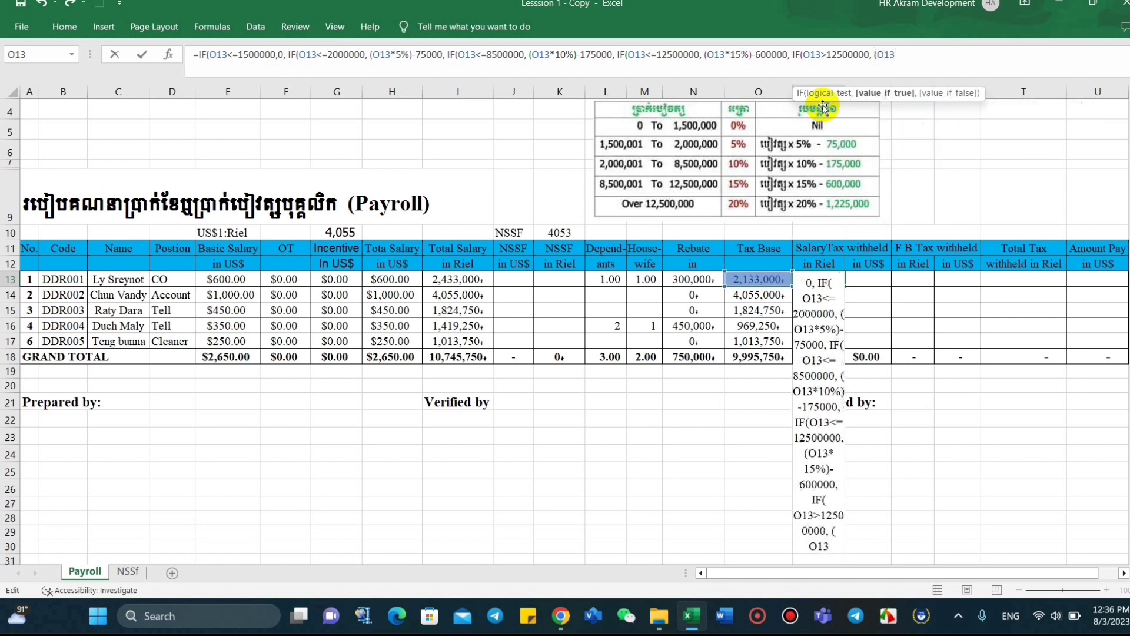
type("*20")
type(")-")
type("1")
type("225")
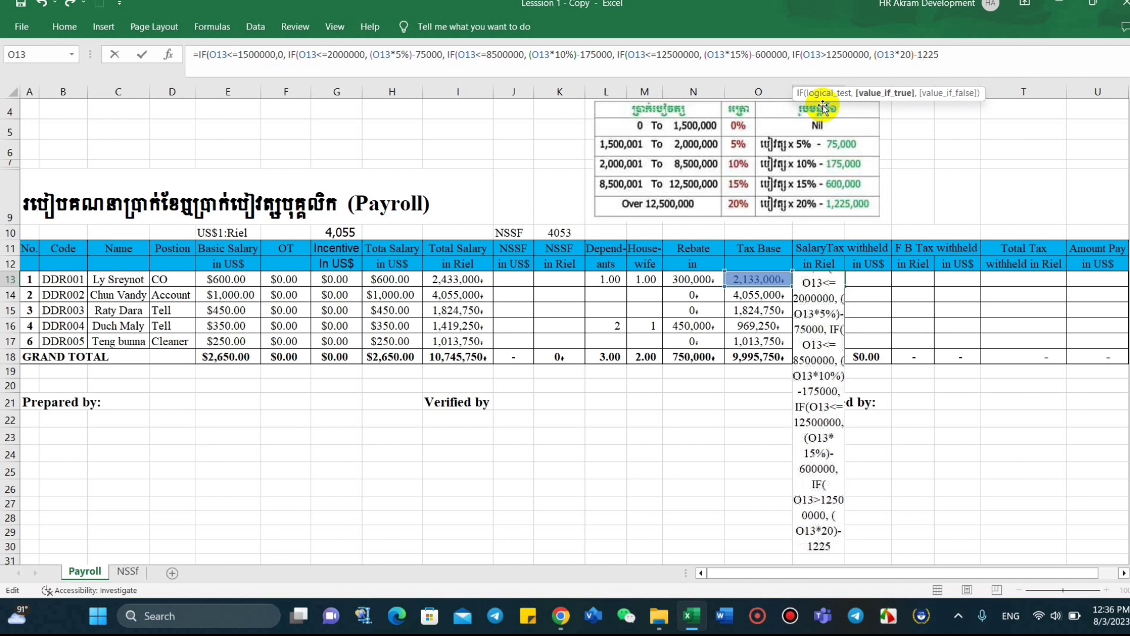
type("000")
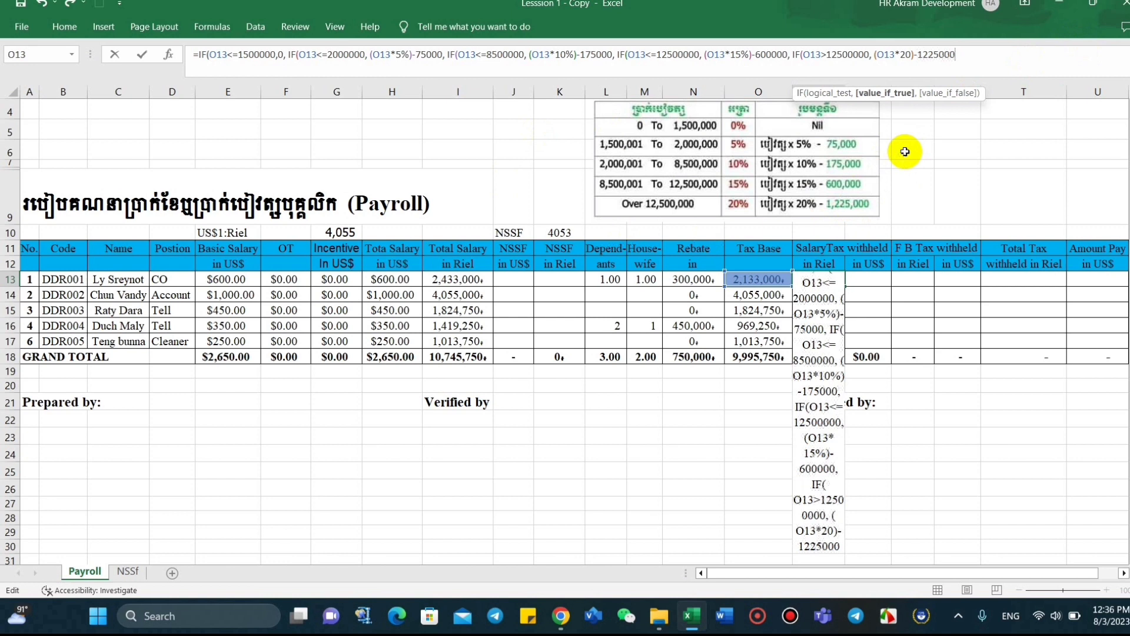
type(")")
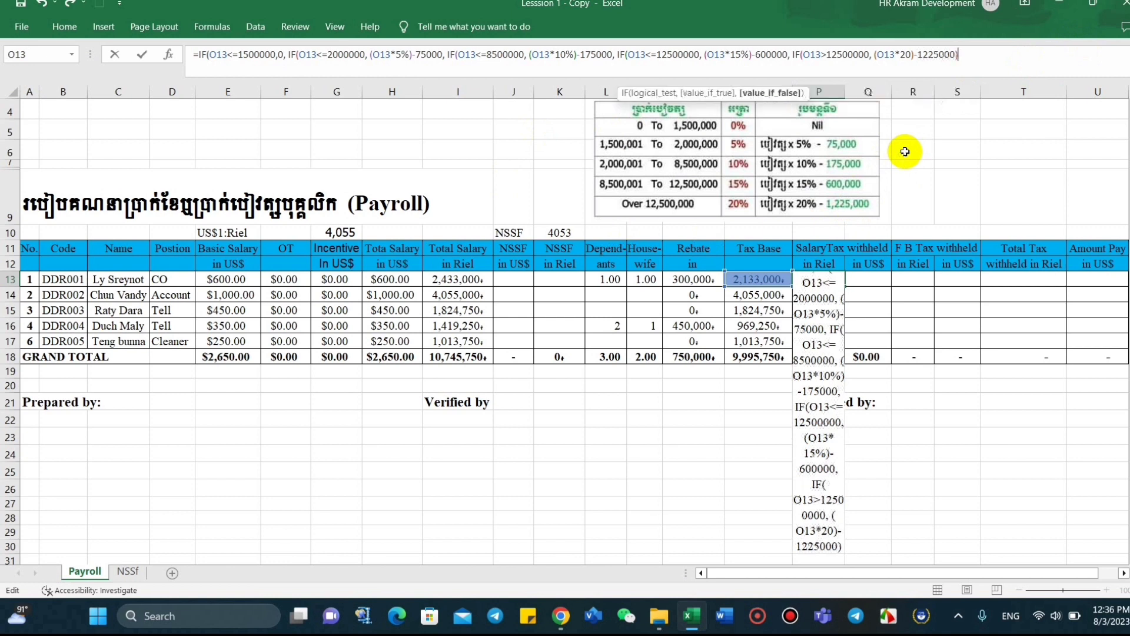
type(")")
type(")")
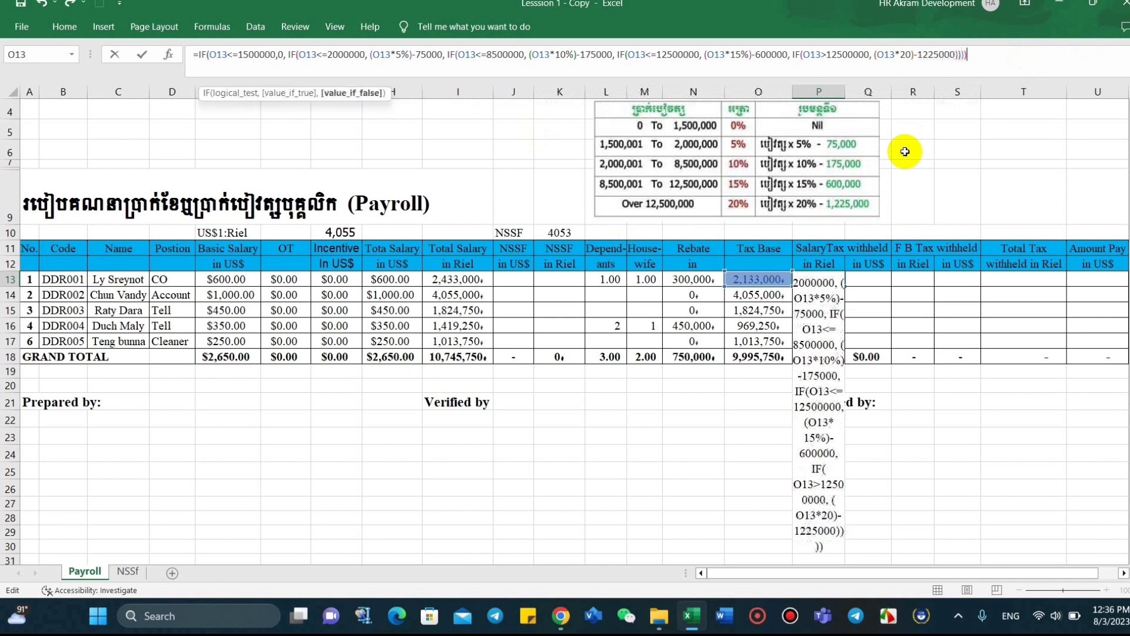
type(")")
Step: Enter the tax formula in P13 with the top bracket fixed to O13*20%, giving 38,300 Riel
key("Return")
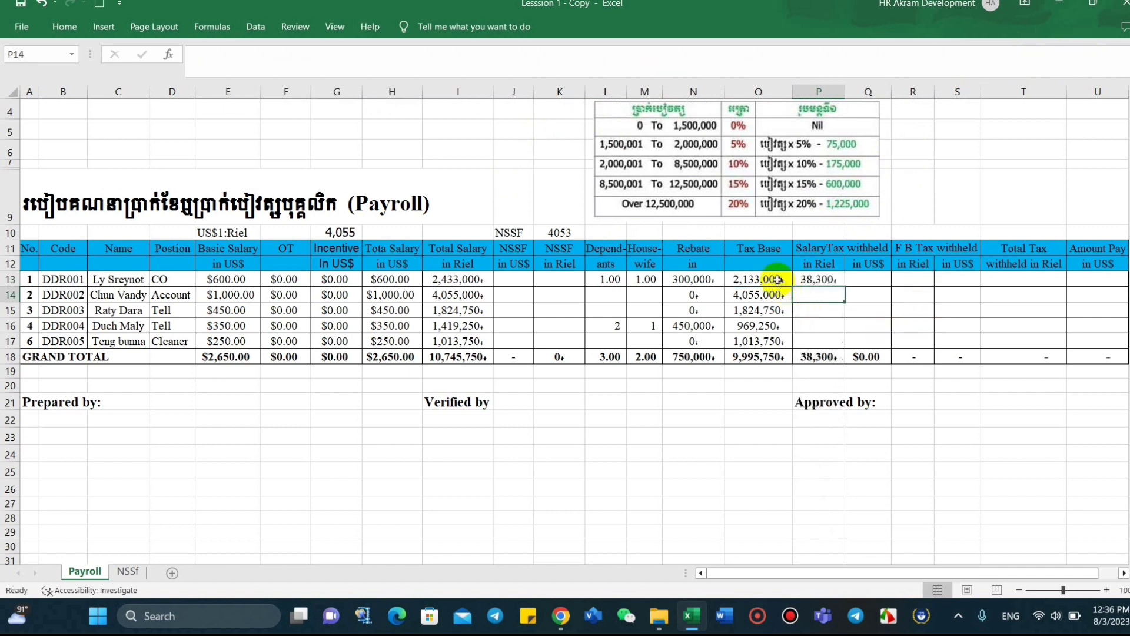
left_click(810, 281)
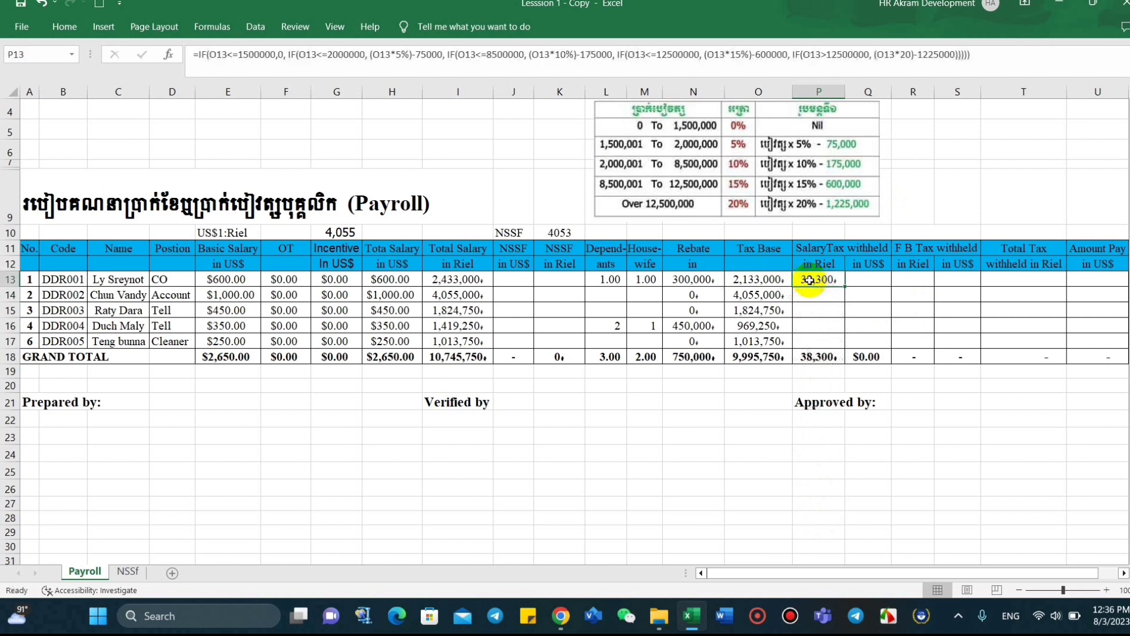
left_click(976, 57)
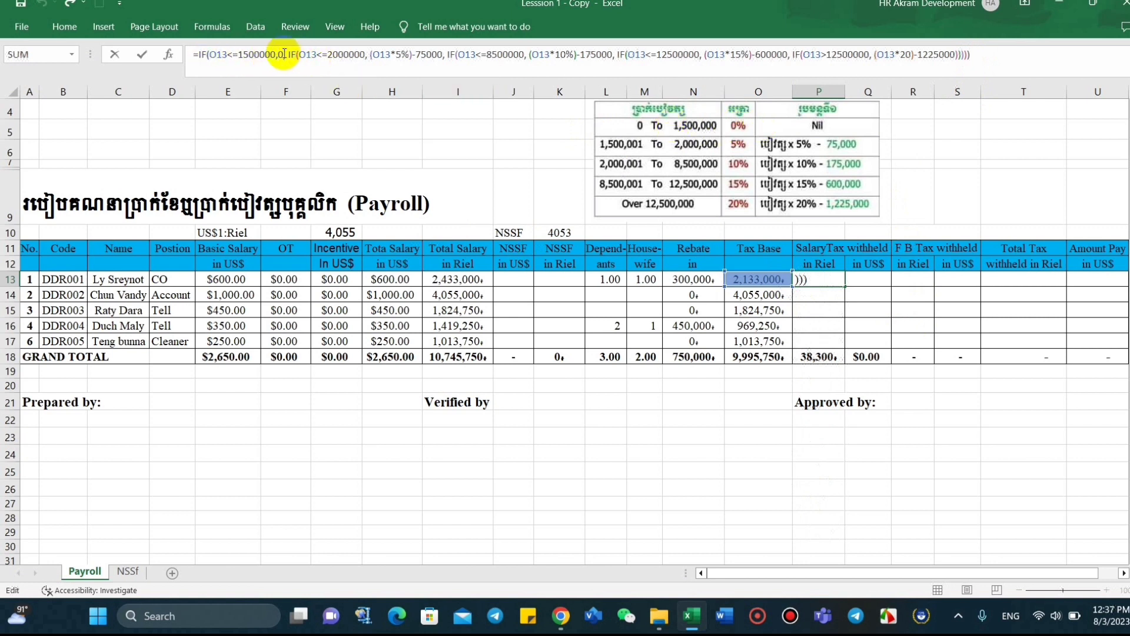
left_click(209, 59)
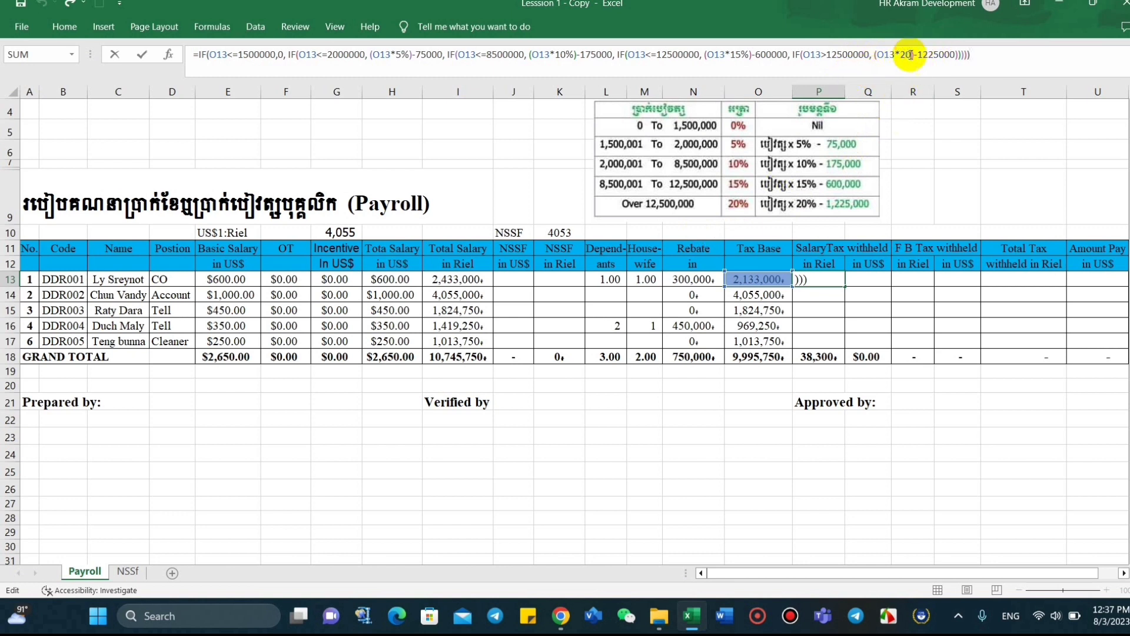
left_click(911, 55)
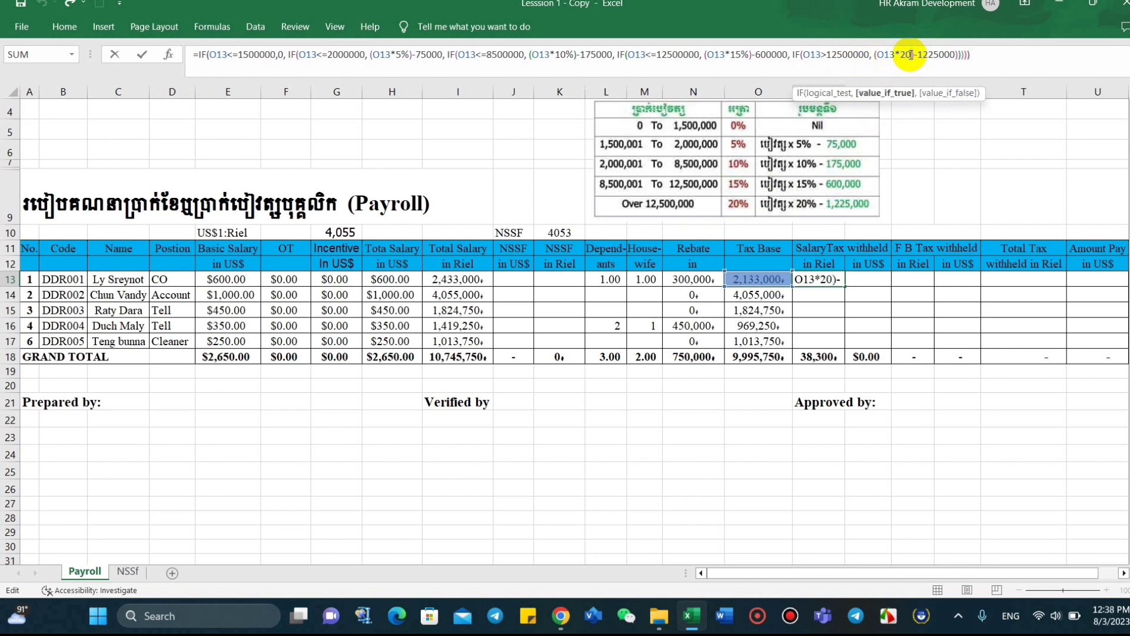
type("%")
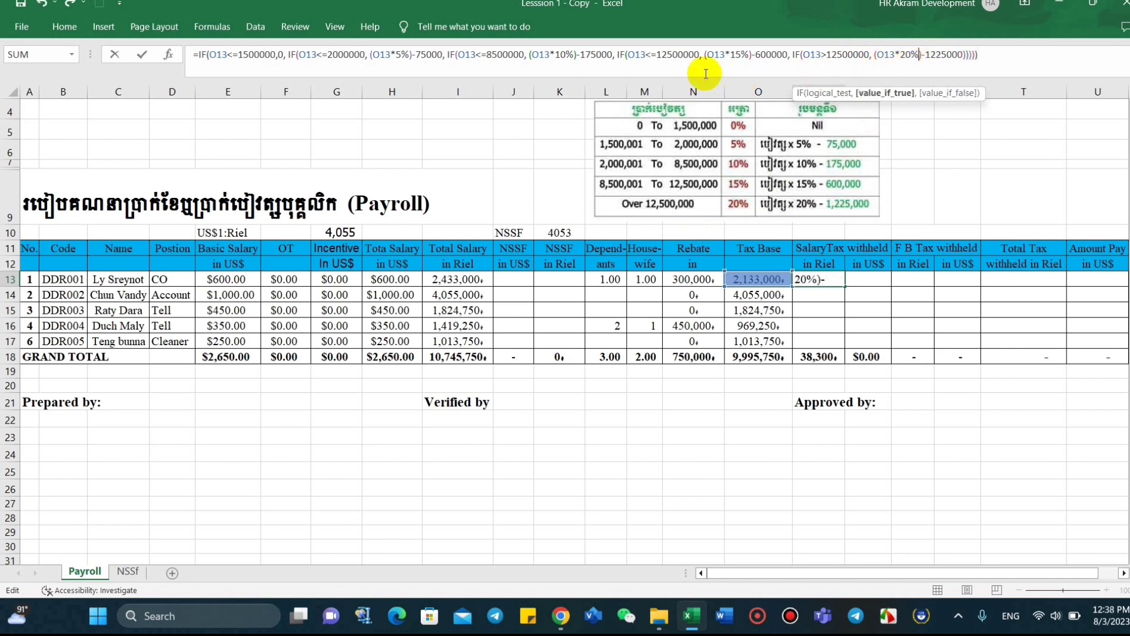
key("Return")
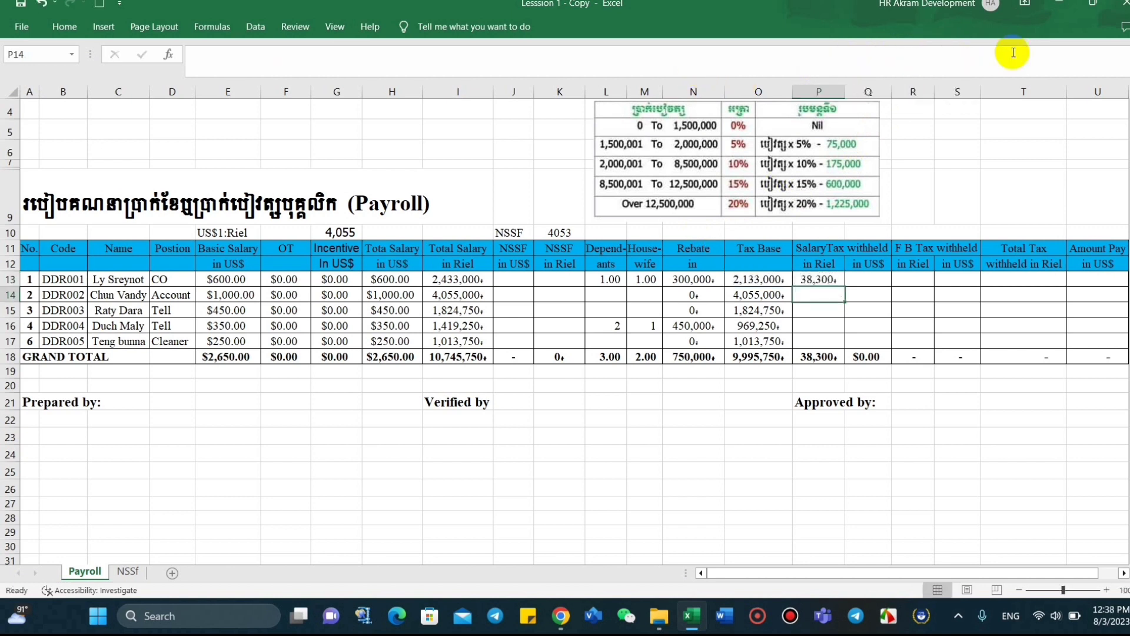
left_click(827, 280)
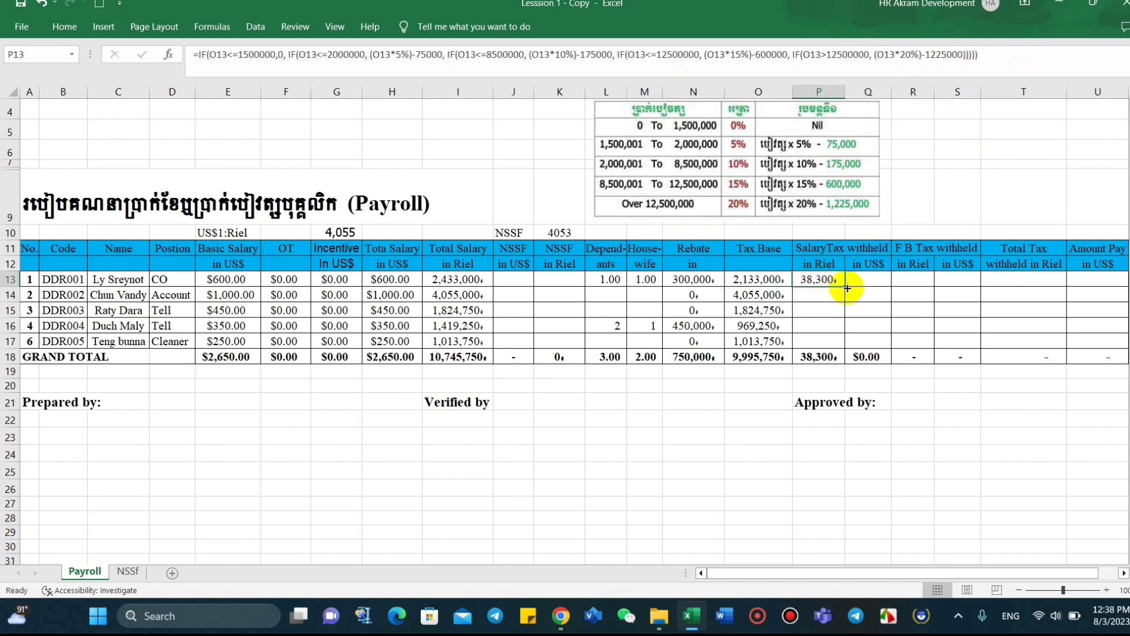
Step: Fill the salary tax formula down to P17 (total 285,038 Riel) and begin a formula in Q13
double_click(847, 288)
left_click(904, 324)
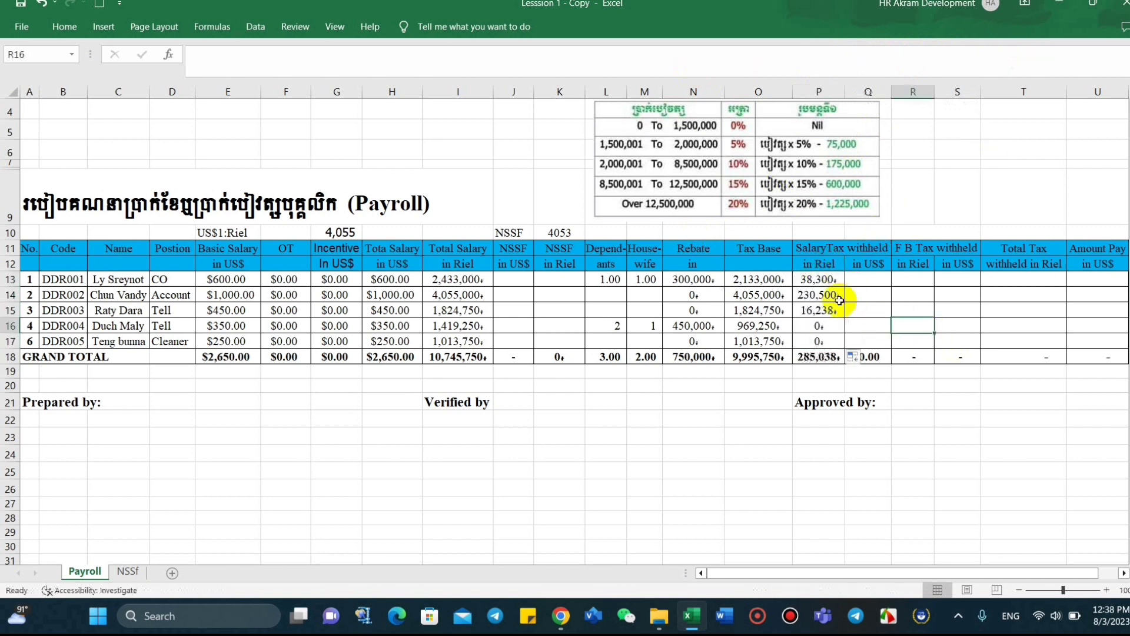
left_click(829, 279)
left_click(1029, 59)
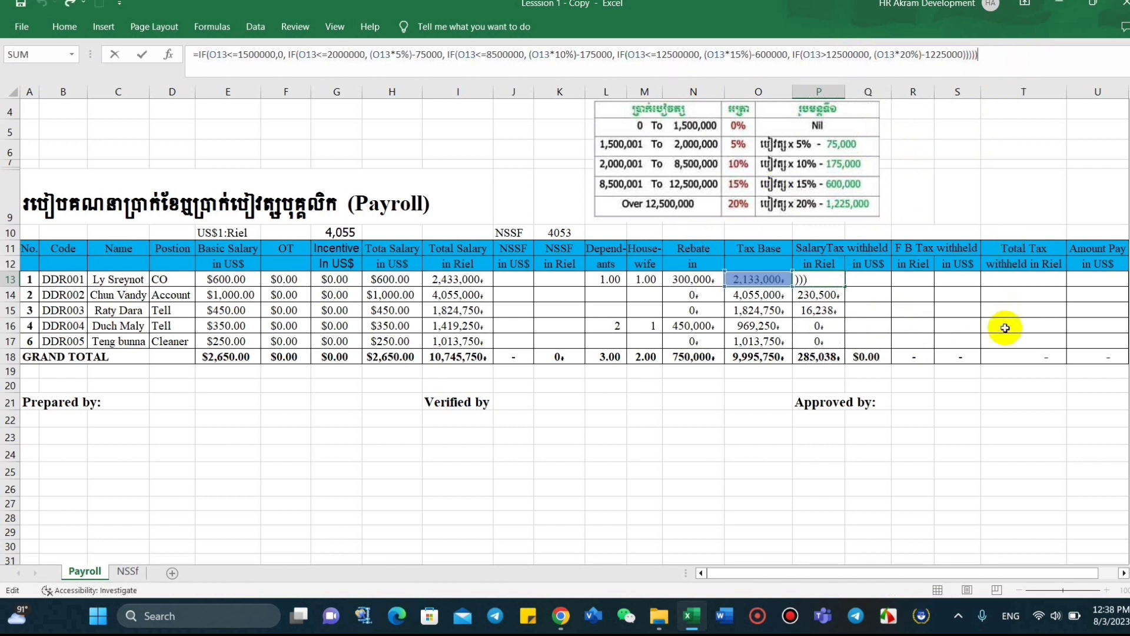
left_click(1004, 311)
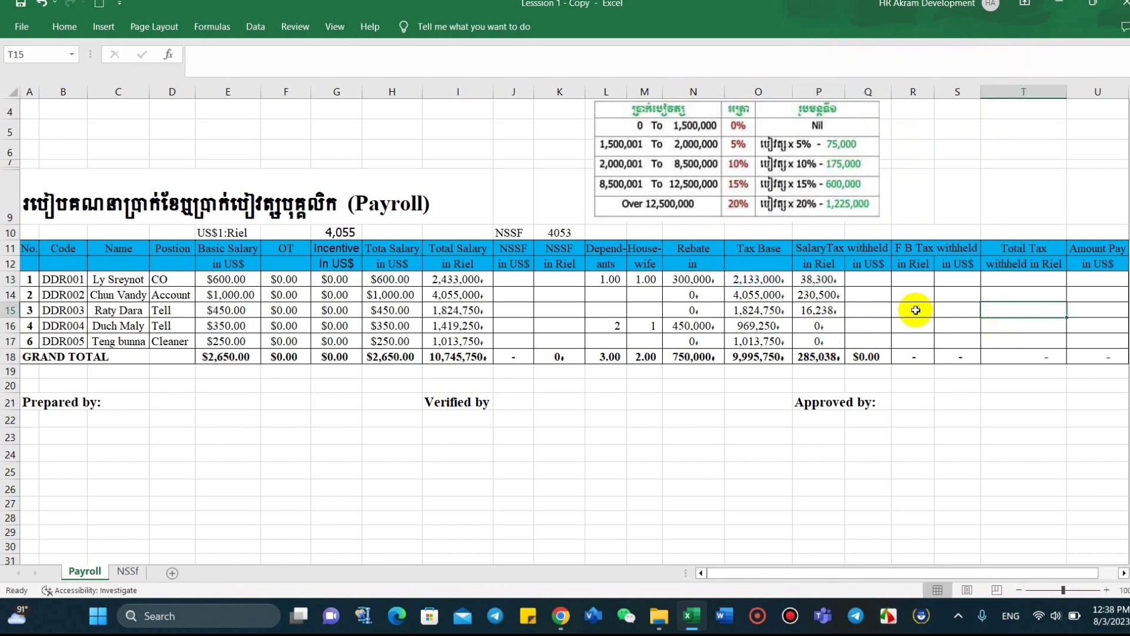
left_click(885, 280)
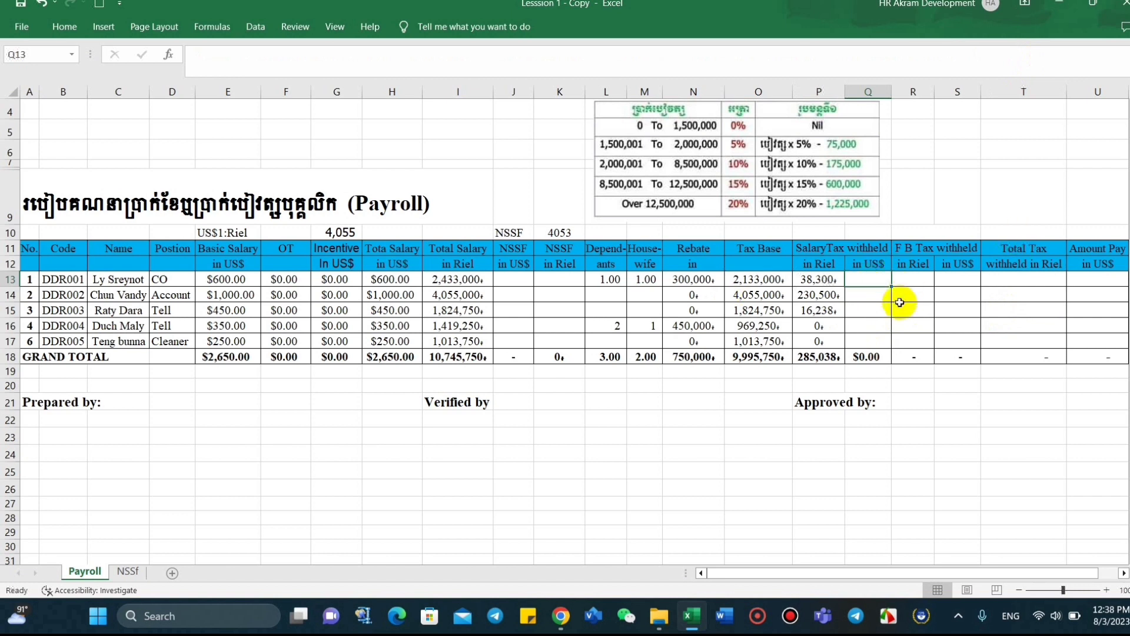
type("=")
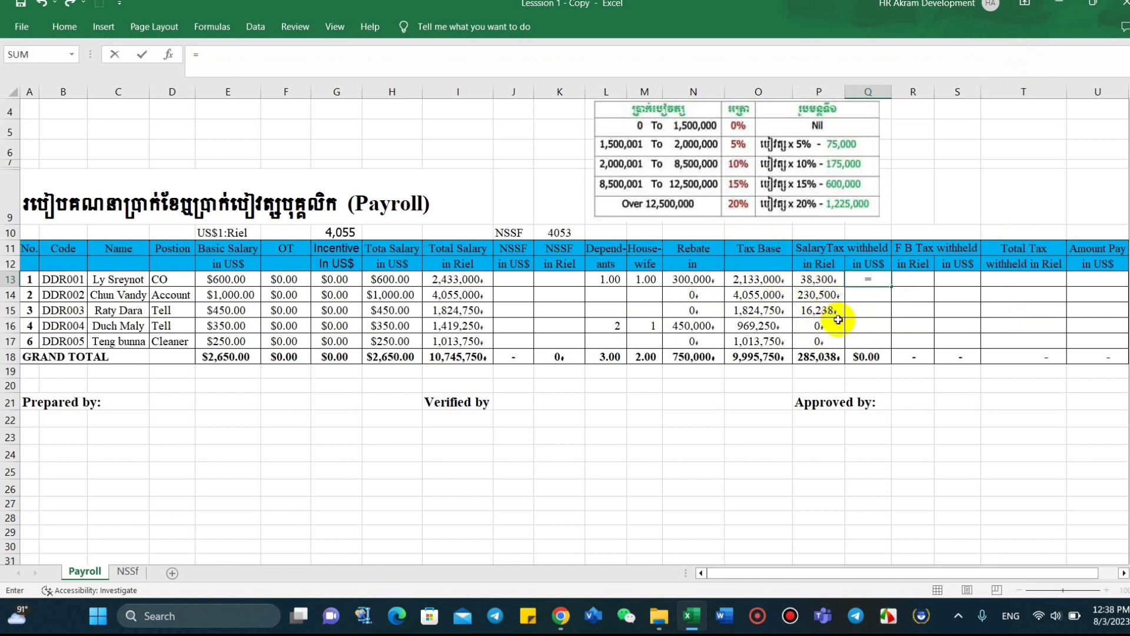
Step: Enter =P13/$G$10 in Q13 to convert the Riel tax to US$
left_click(820, 281)
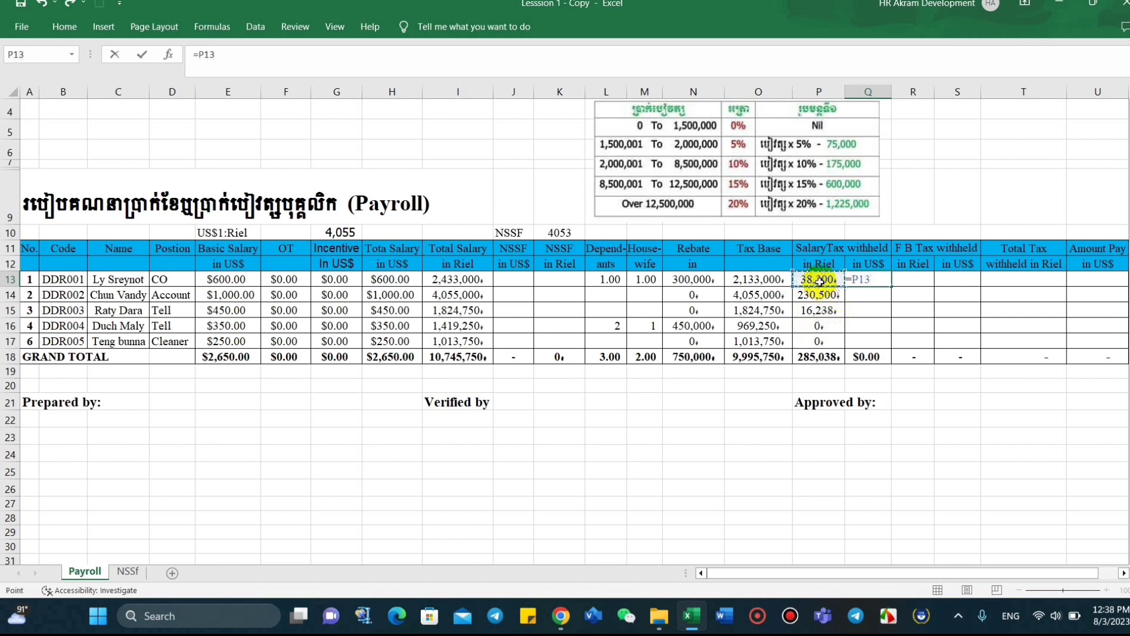
type("/")
left_click(330, 233)
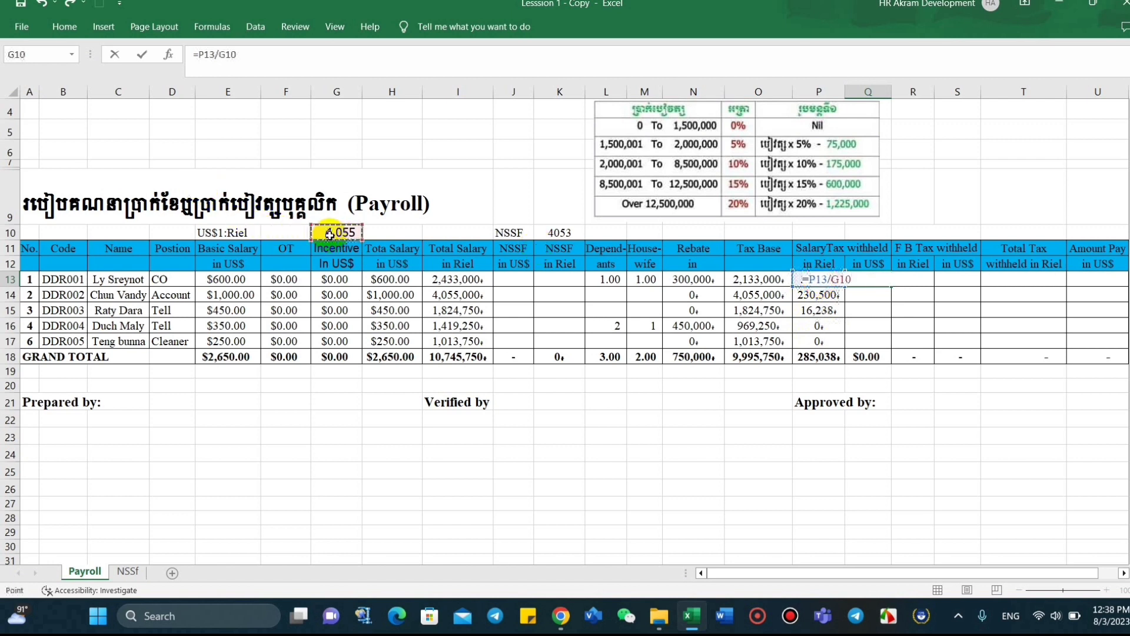
key("Return")
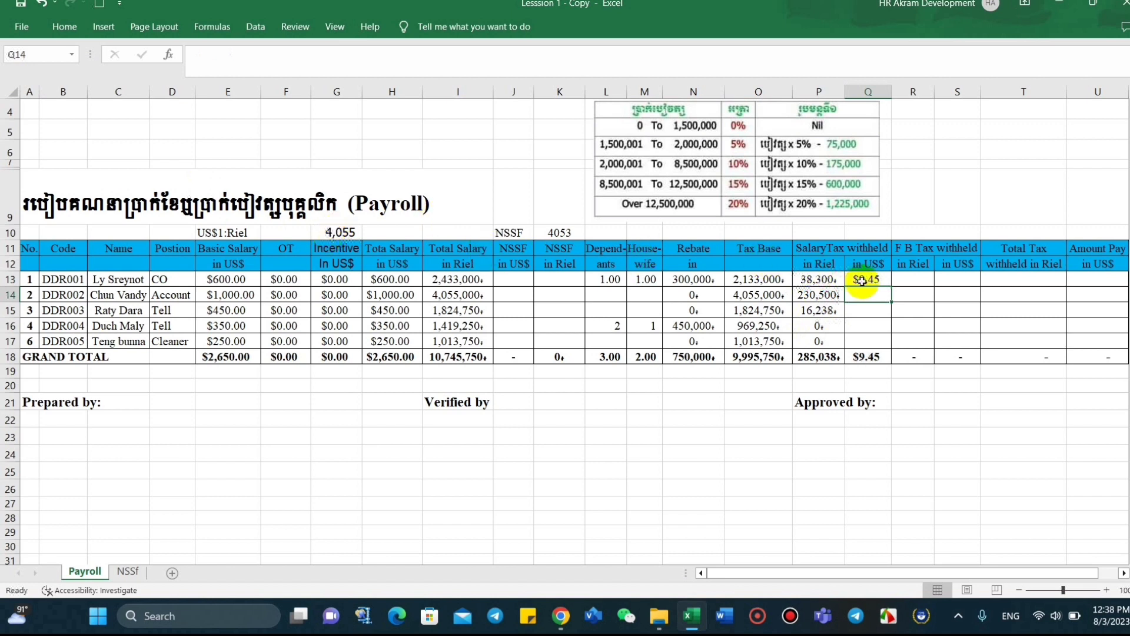
left_click(876, 282)
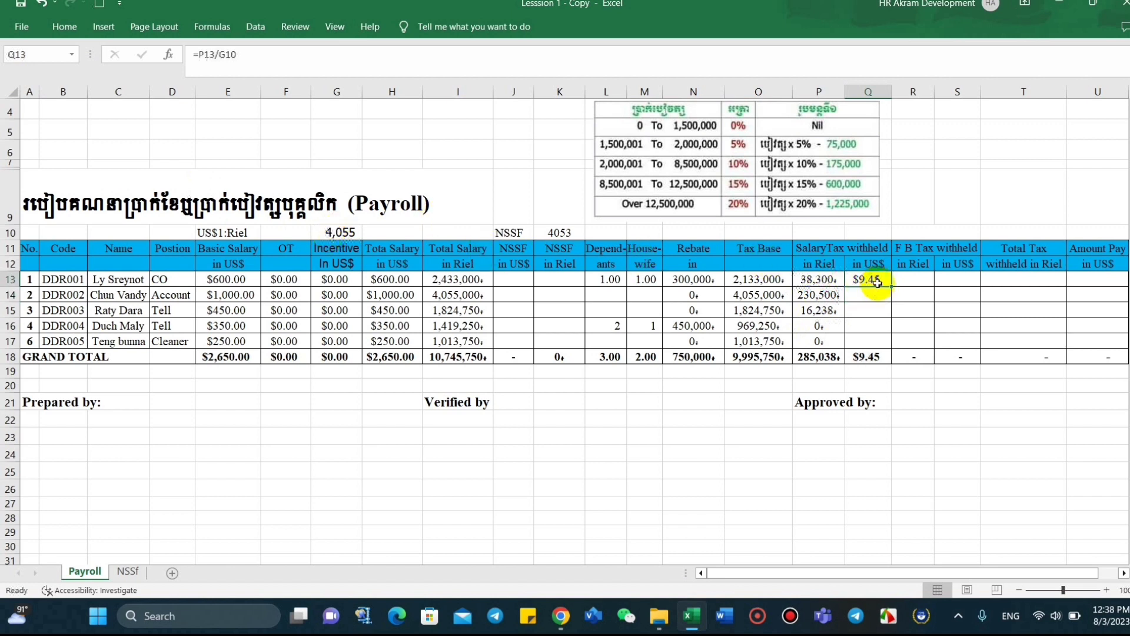
left_click(228, 56)
left_click(229, 56)
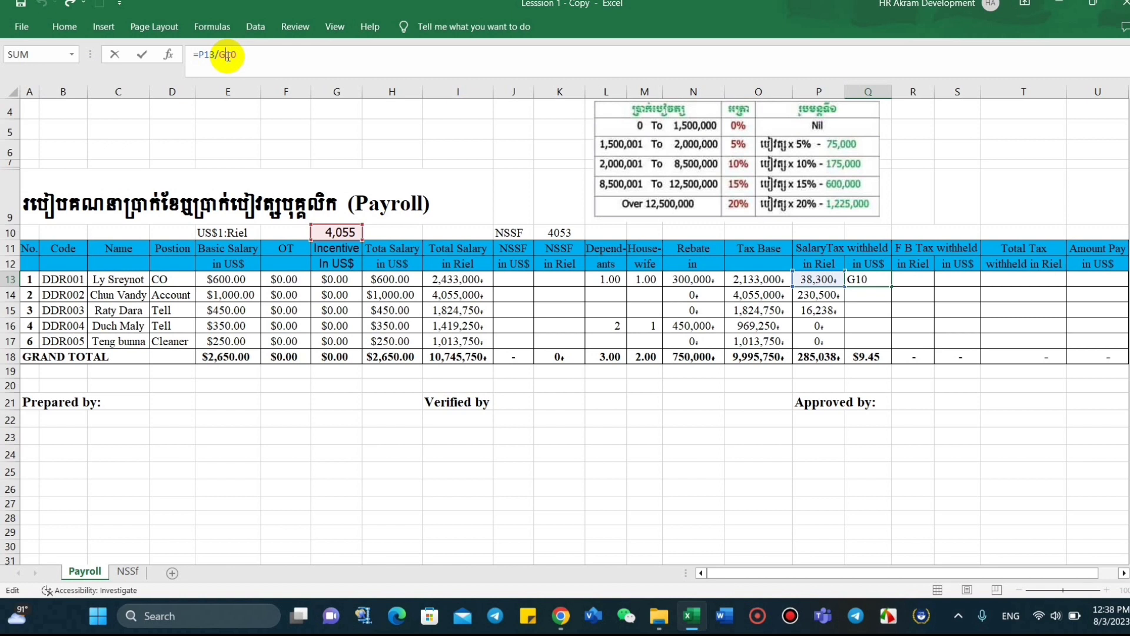
type("$")
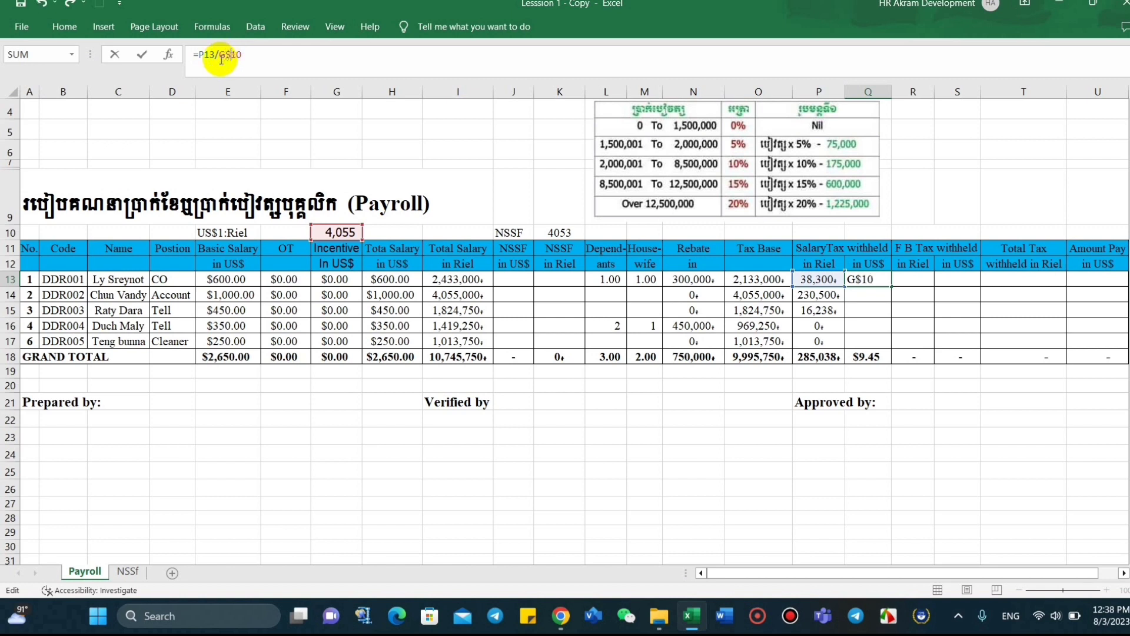
left_click(219, 56)
type("$")
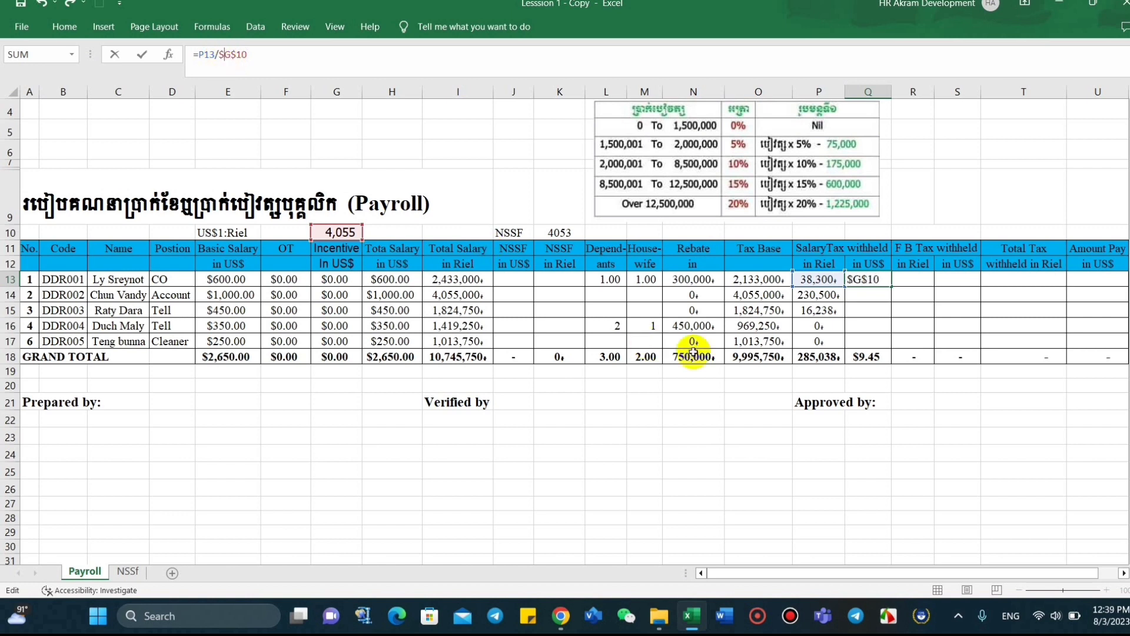
key("ctrl+Return")
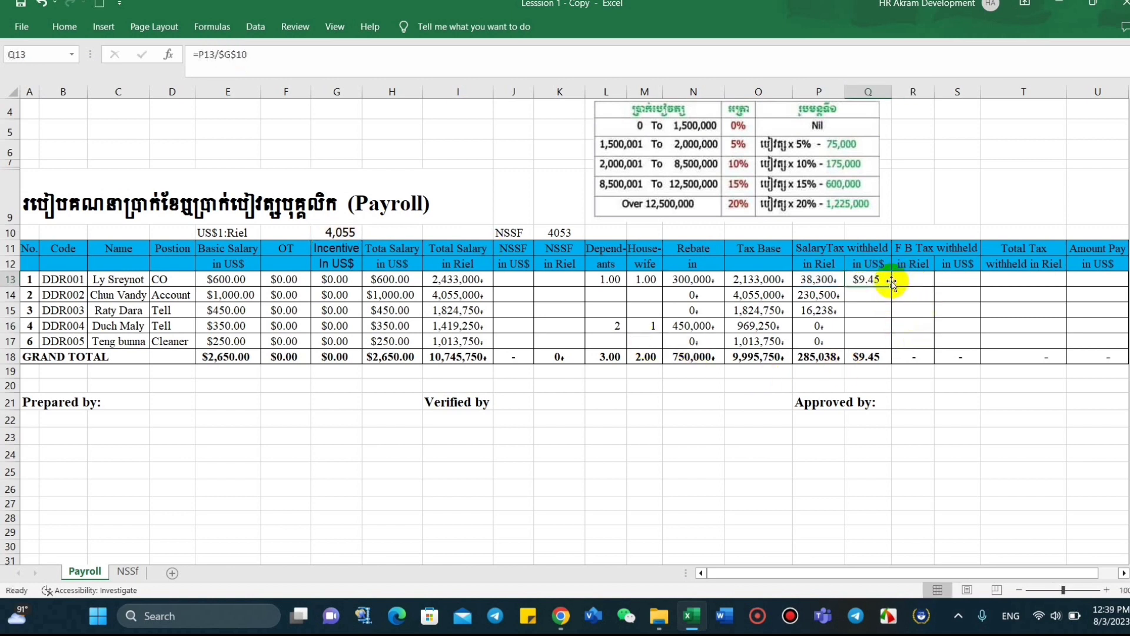
Step: Fill the US$ tax formula down to Q17 and check the $70.30 total
double_click(891, 286)
left_click(906, 403)
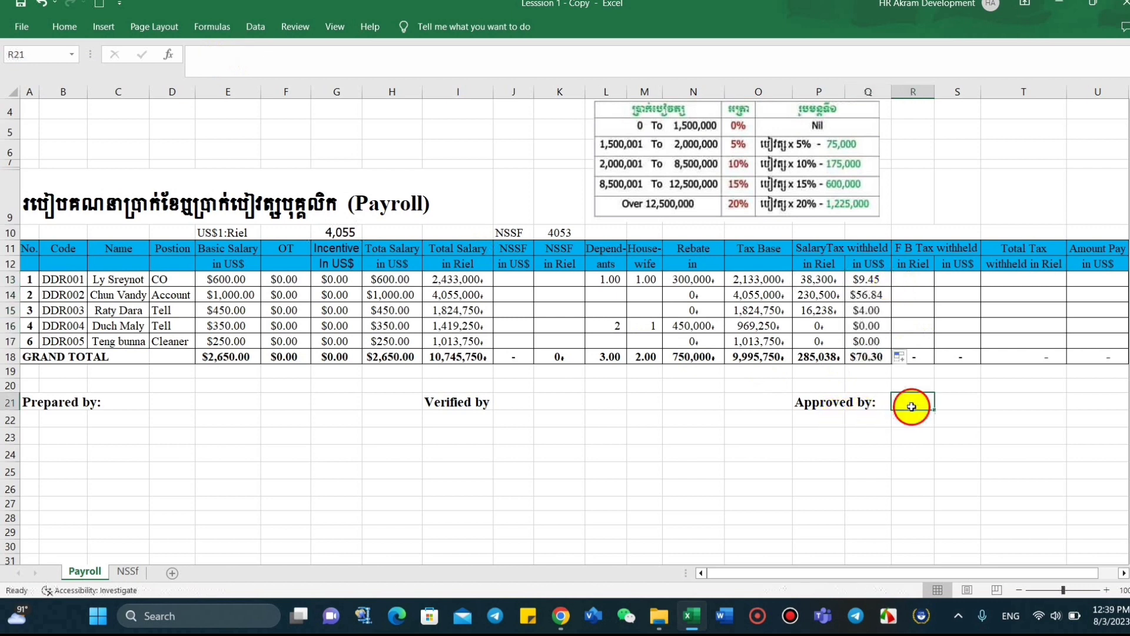
left_click(870, 357)
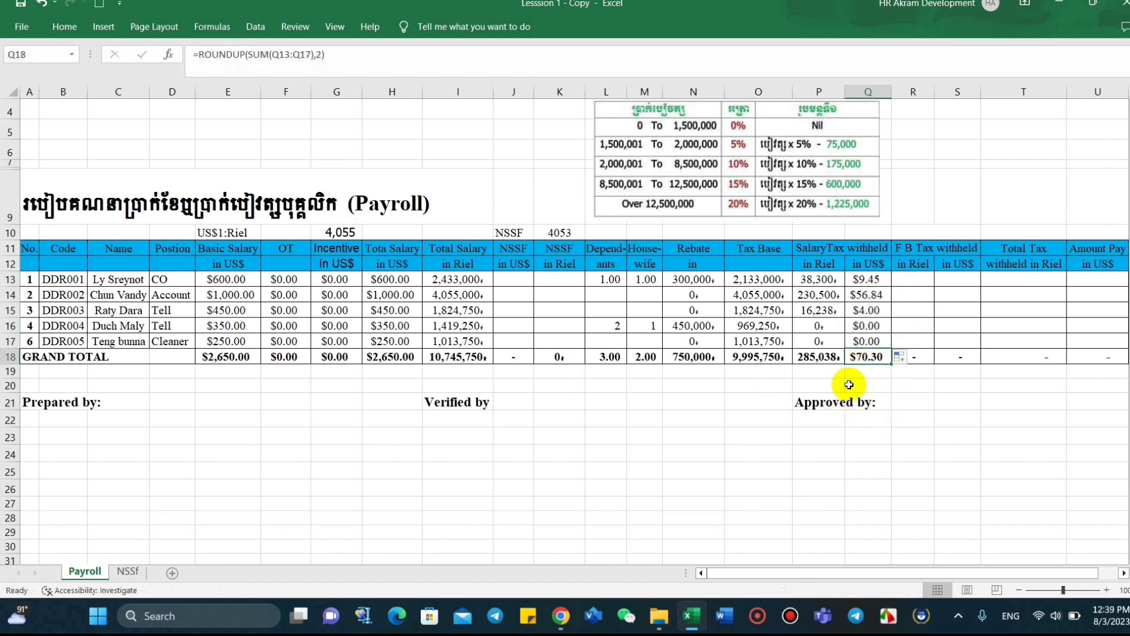
left_click_drag(867, 279, 870, 336)
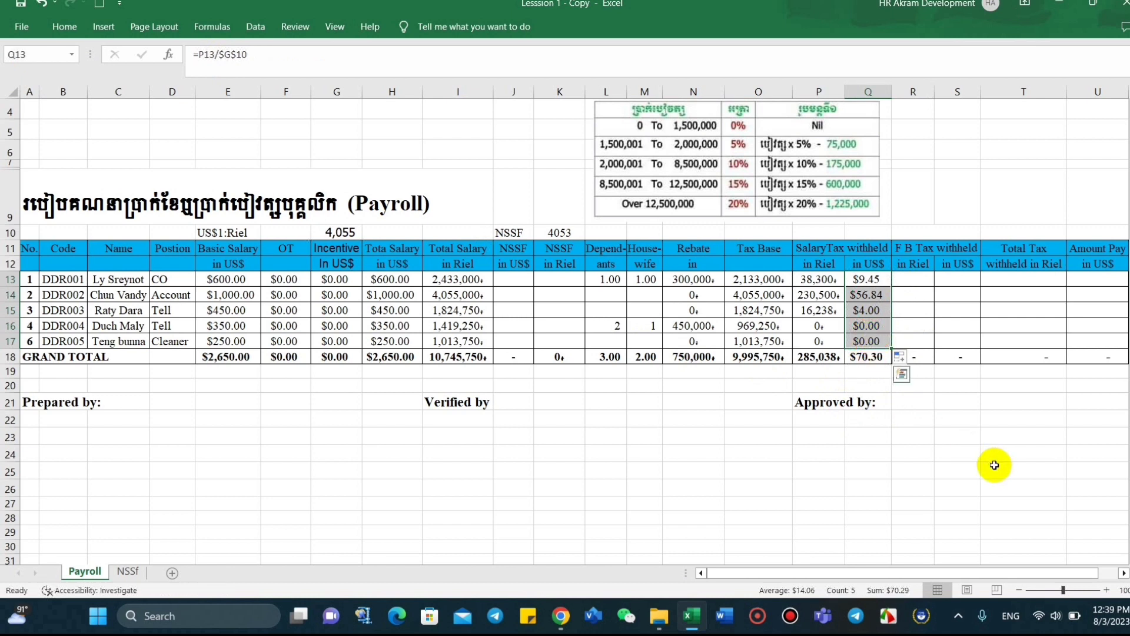
left_click(953, 448)
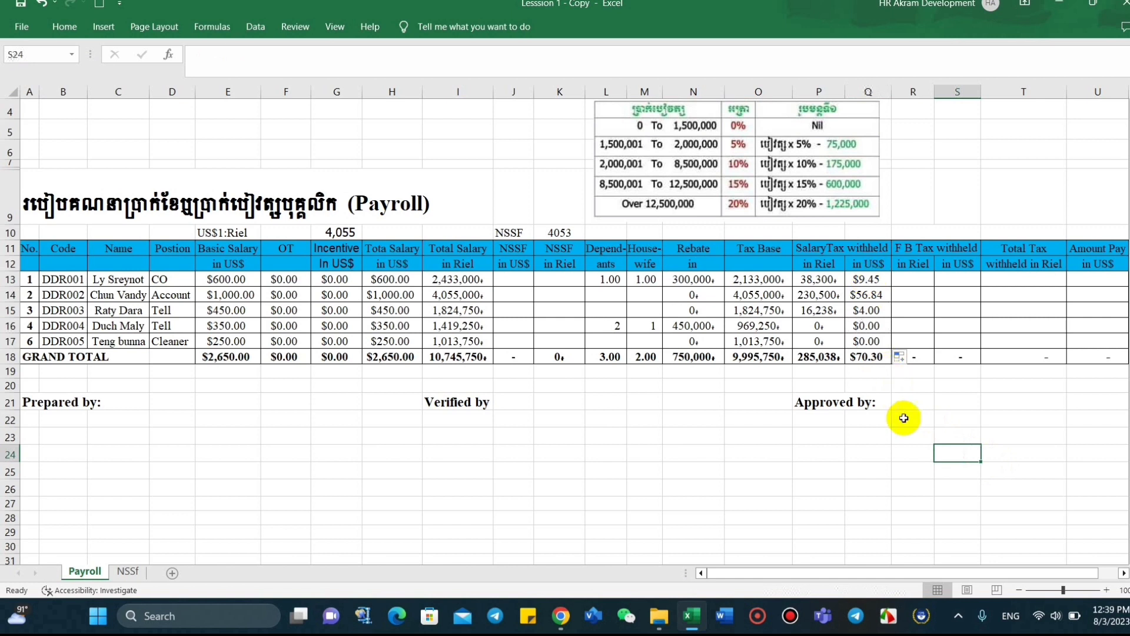
Step: Move across the fringe benefit tax columns to the Total Tax withheld in Riel cell T13
left_click(911, 281)
left_click(965, 281)
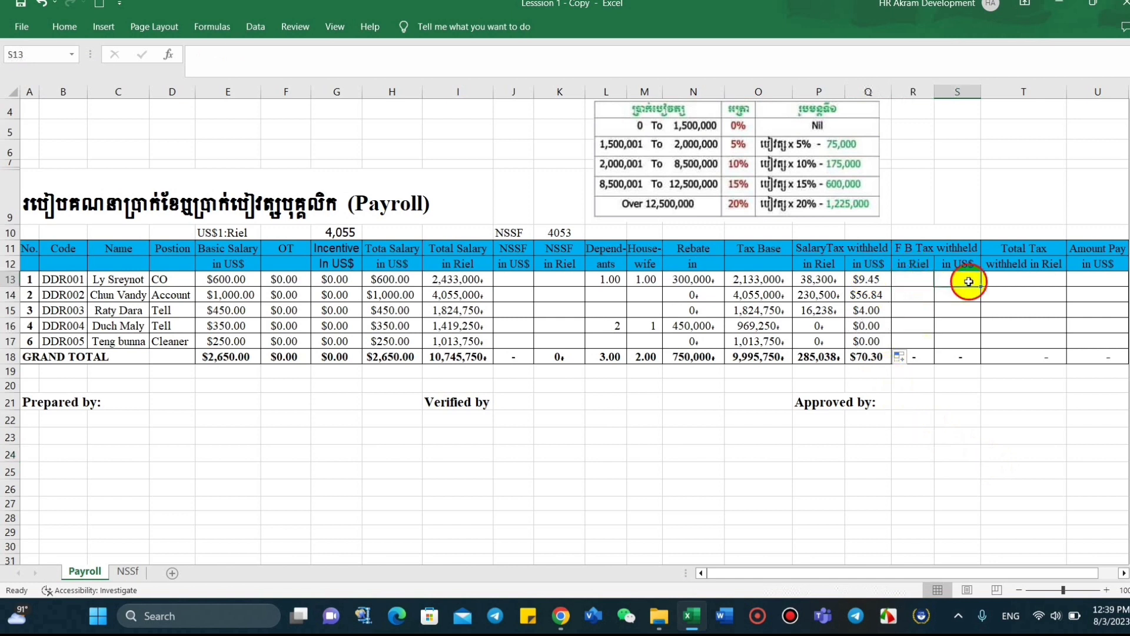
left_click(912, 280)
left_click(968, 276)
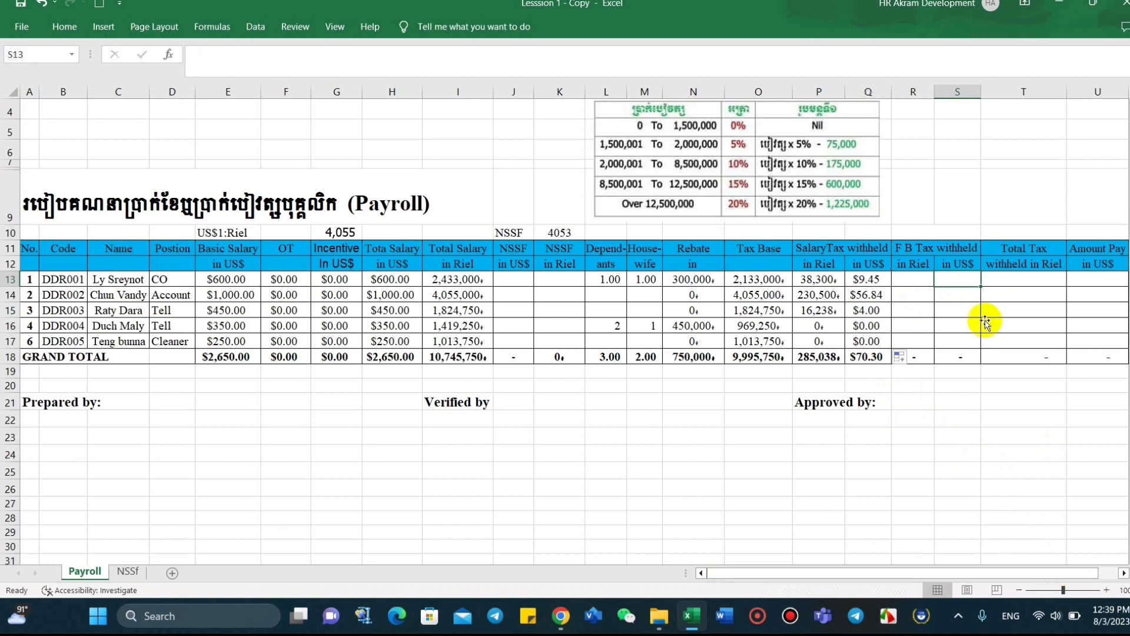
left_click(1028, 286)
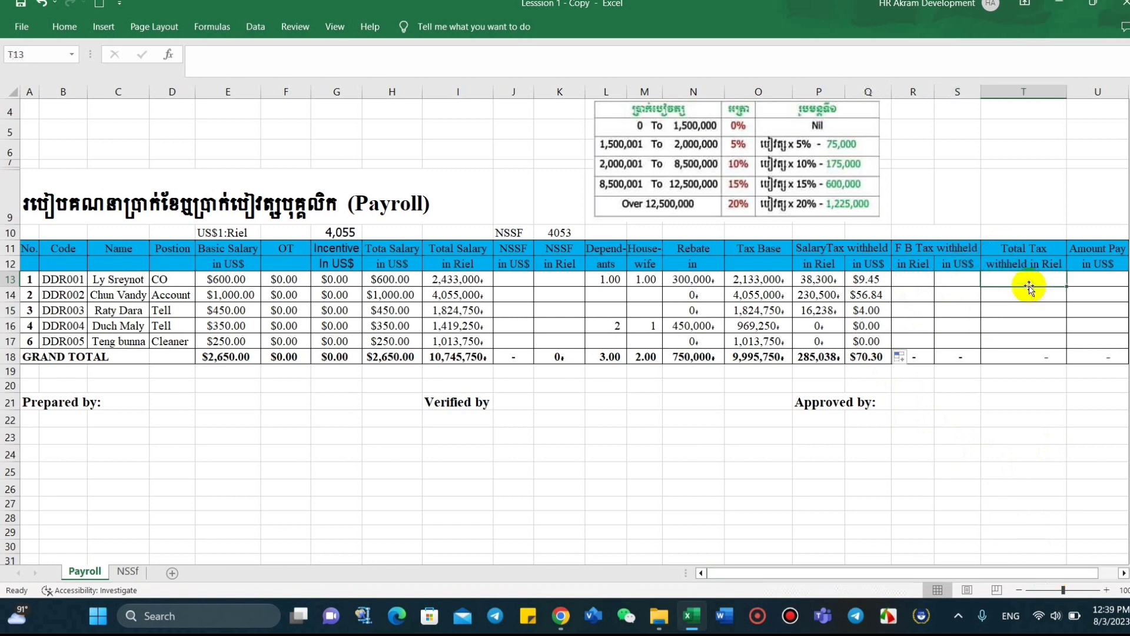
left_click(1024, 306)
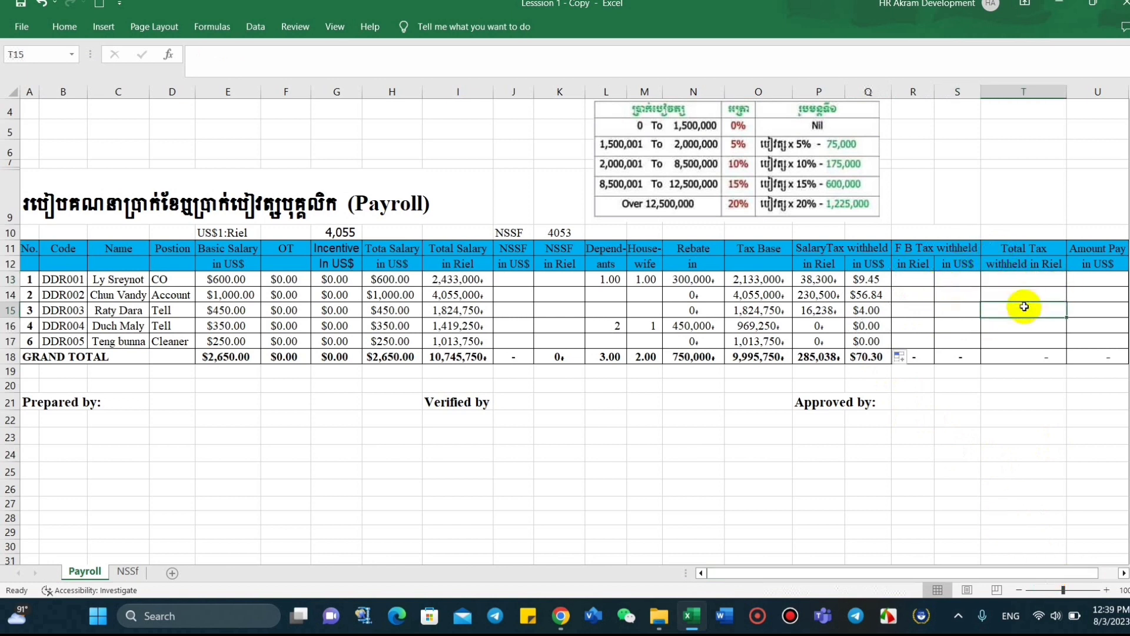
left_click(1029, 284)
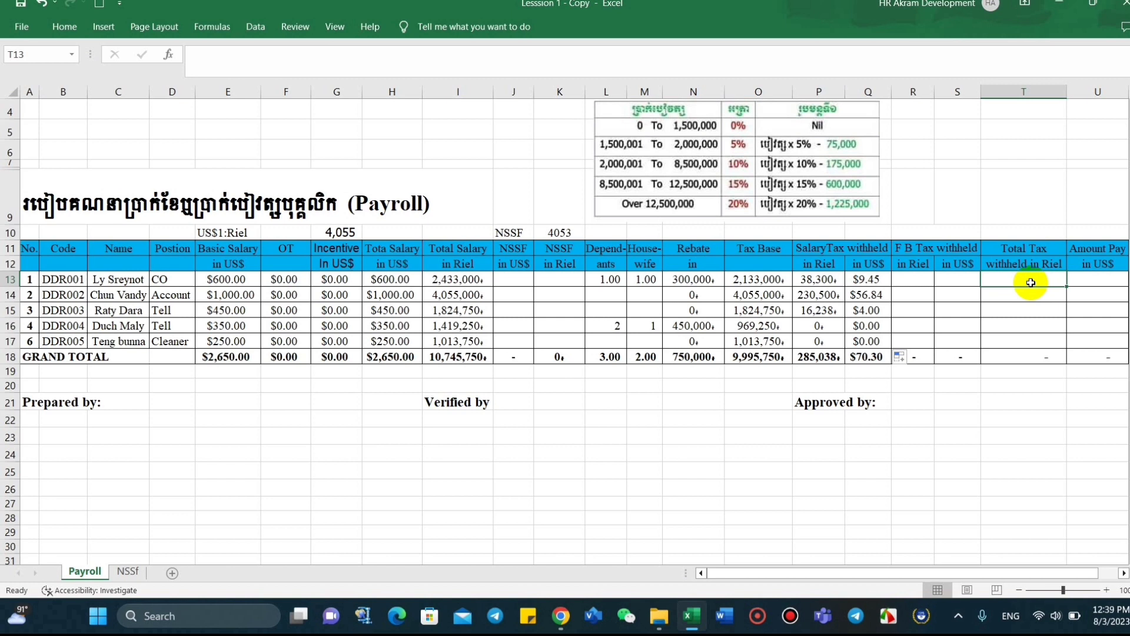
Step: Enter =ROUND(P13+R13,0) in T13, adding the missing digits argument after the warning
type("=")
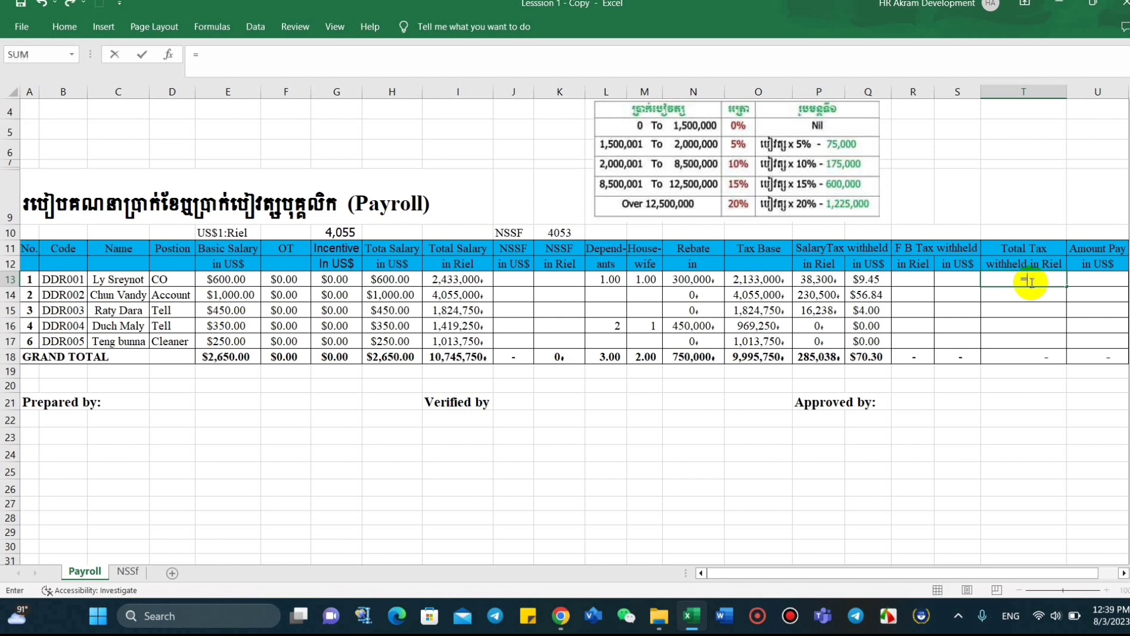
type("r")
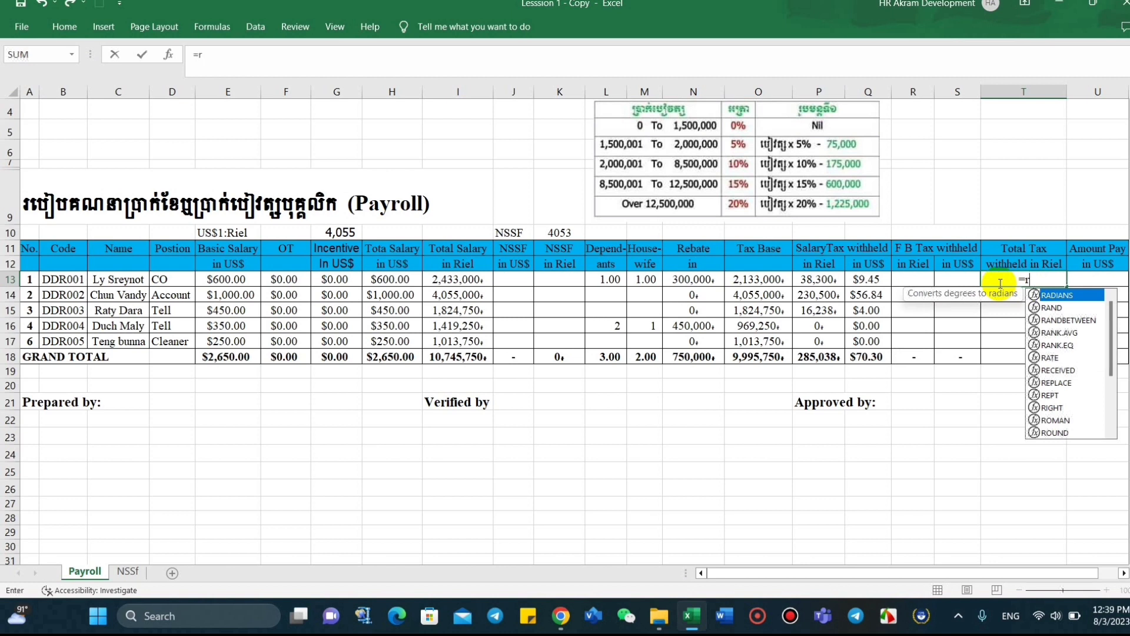
type("ou")
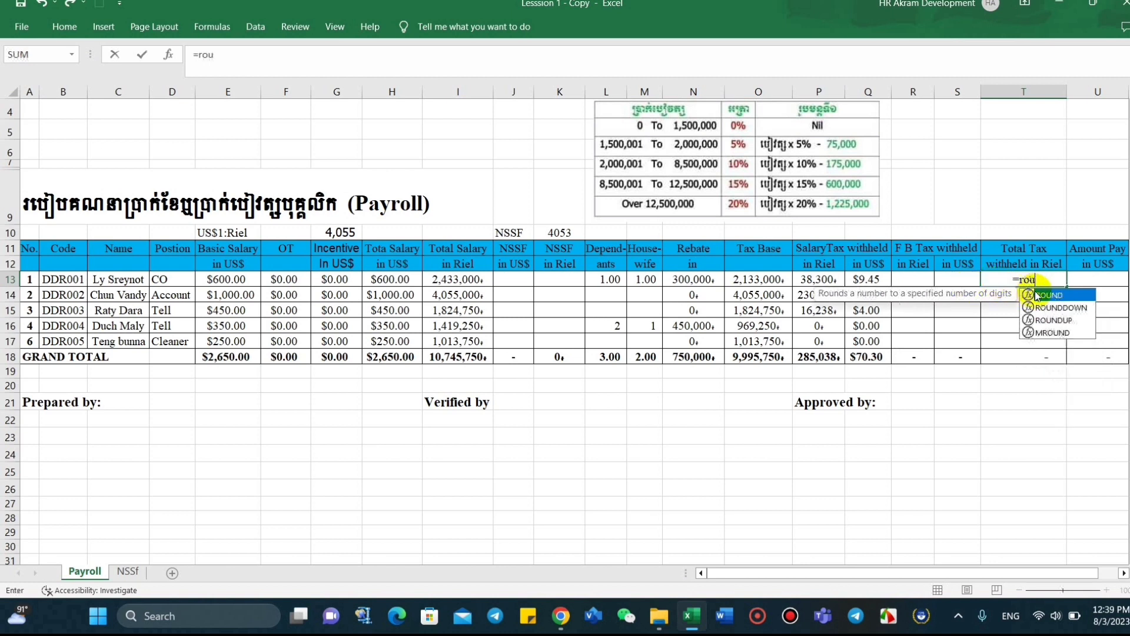
double_click(1037, 295)
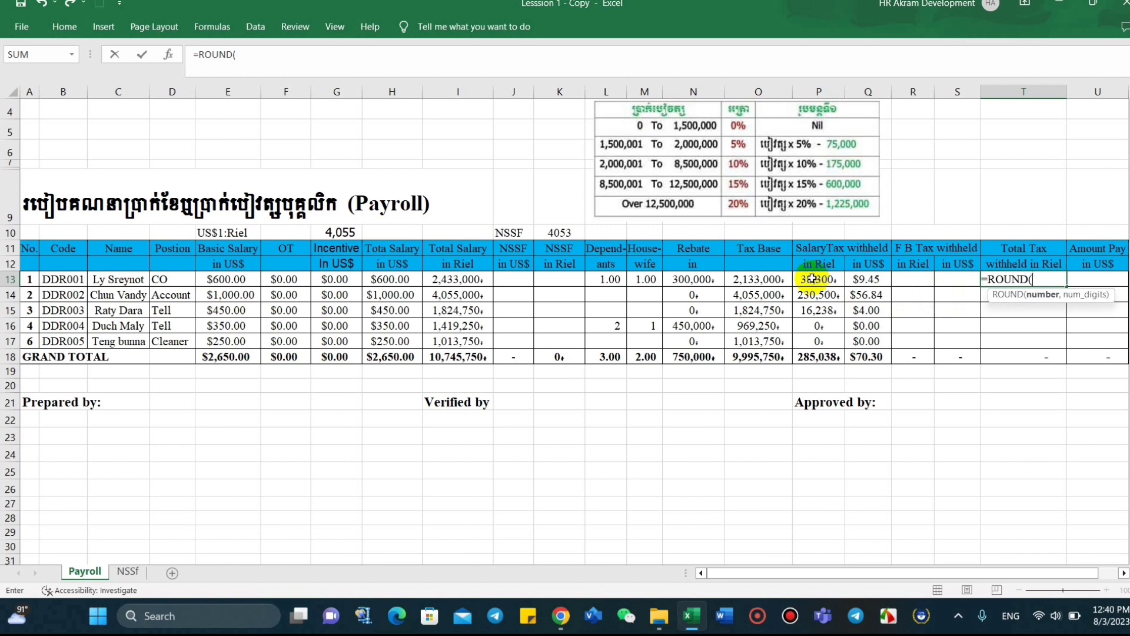
left_click(815, 280)
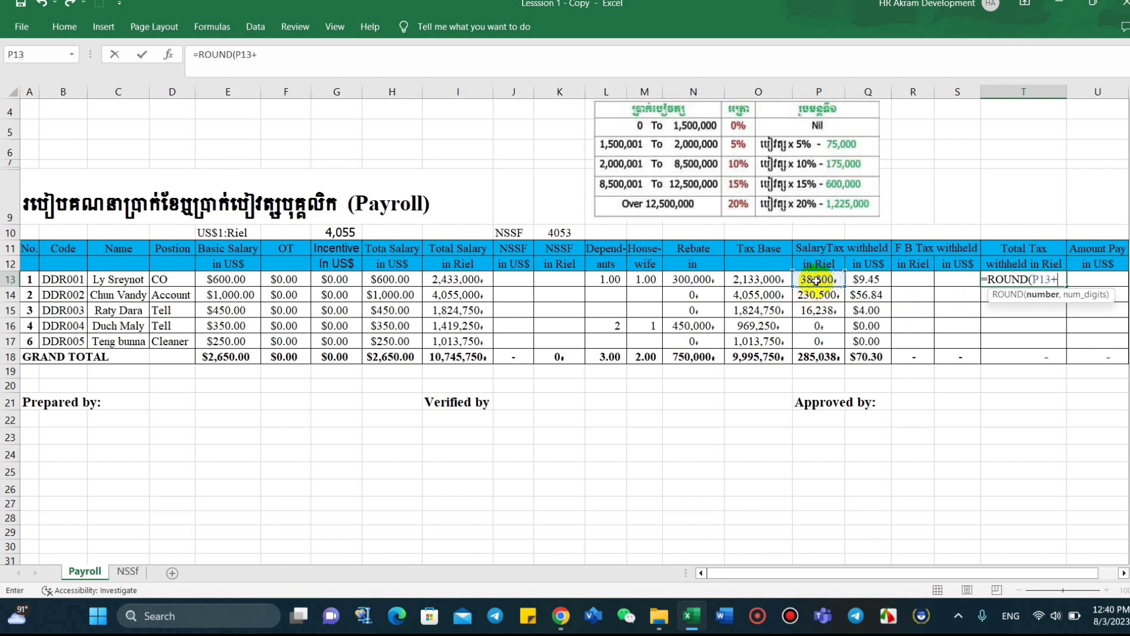
left_click(907, 281)
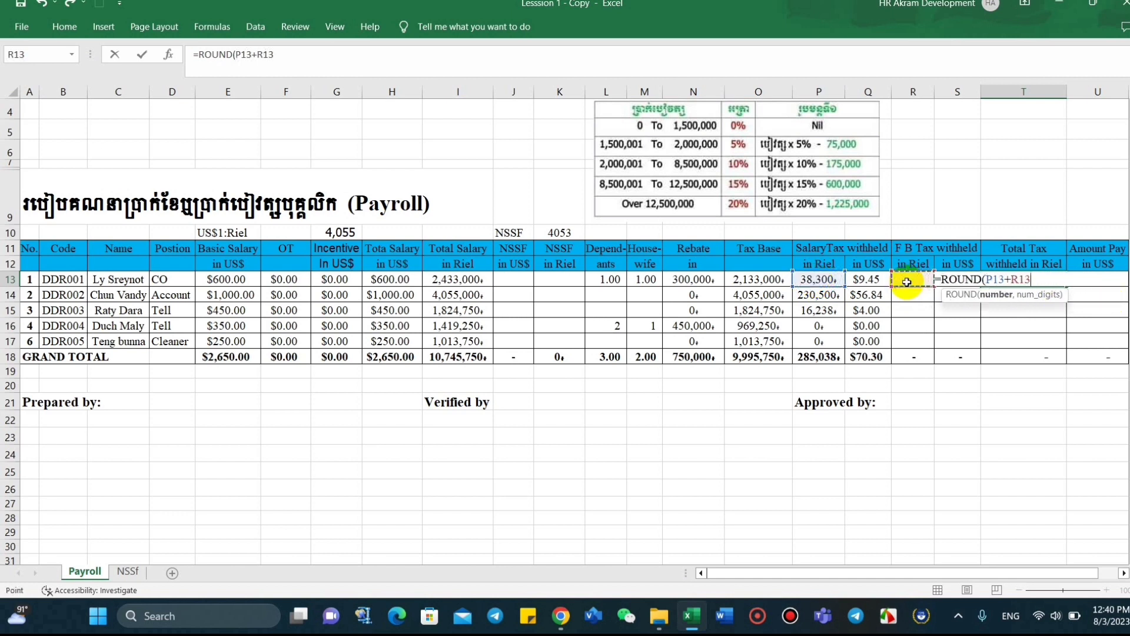
type(")")
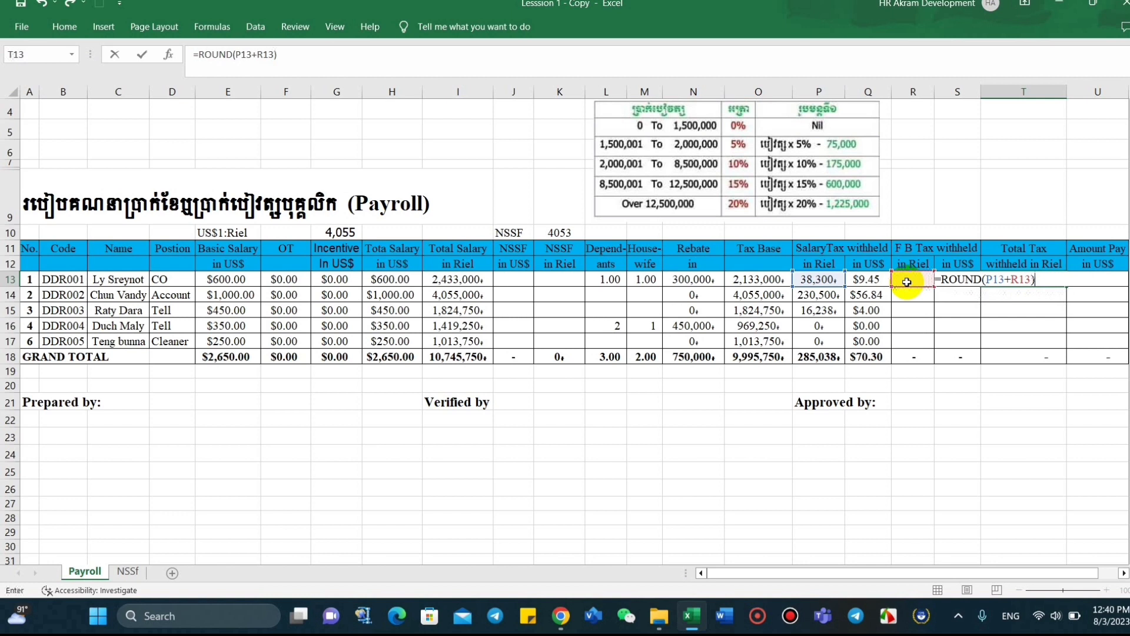
key("Return")
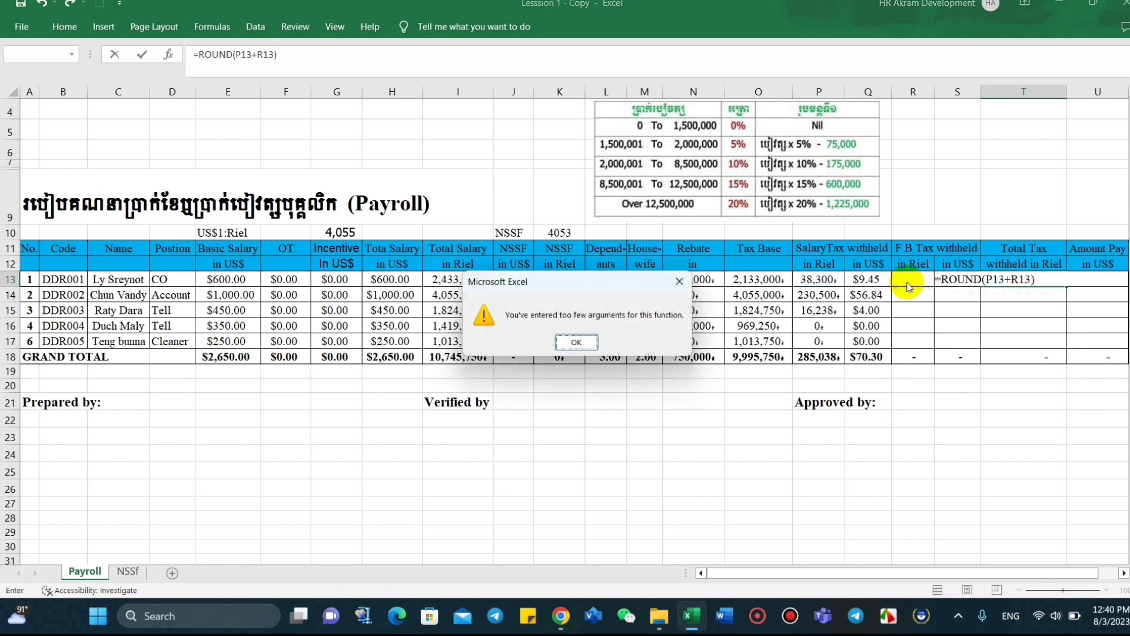
left_click(679, 281)
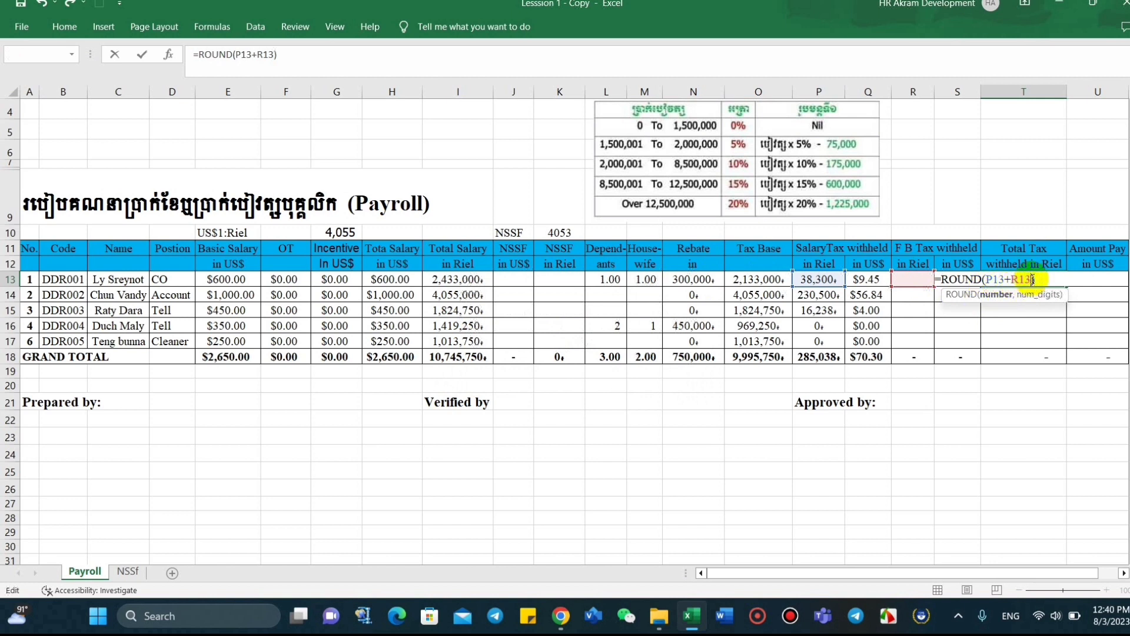
type(",0")
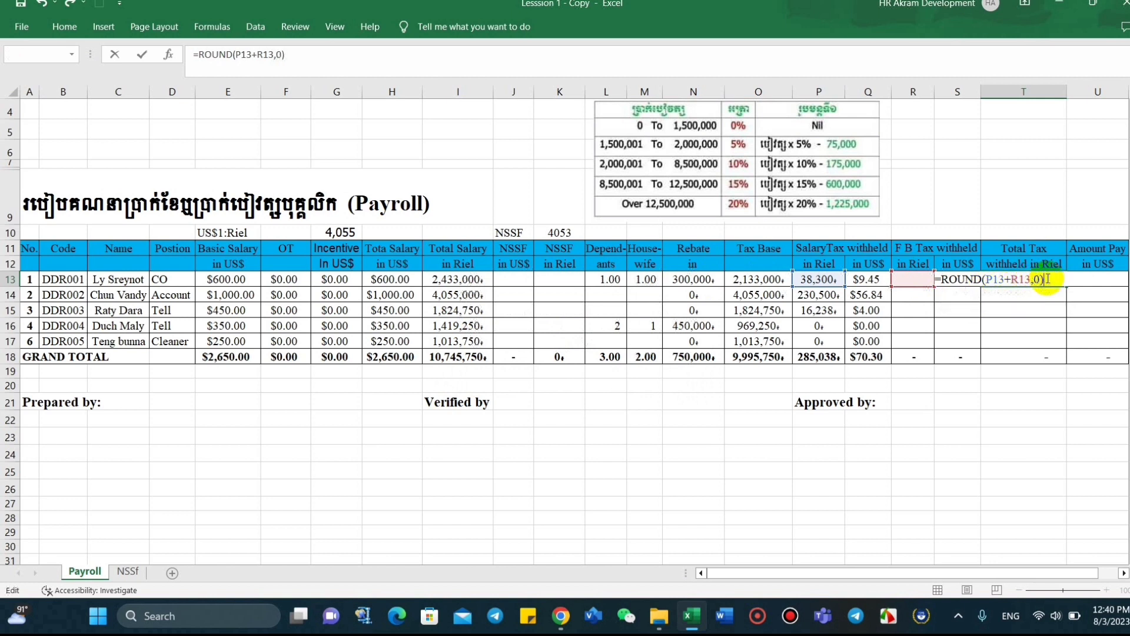
key("Return")
Step: Fill the ROUND formula down to T17 and select T13:T17 to check the 285,038 total
left_click(1047, 279)
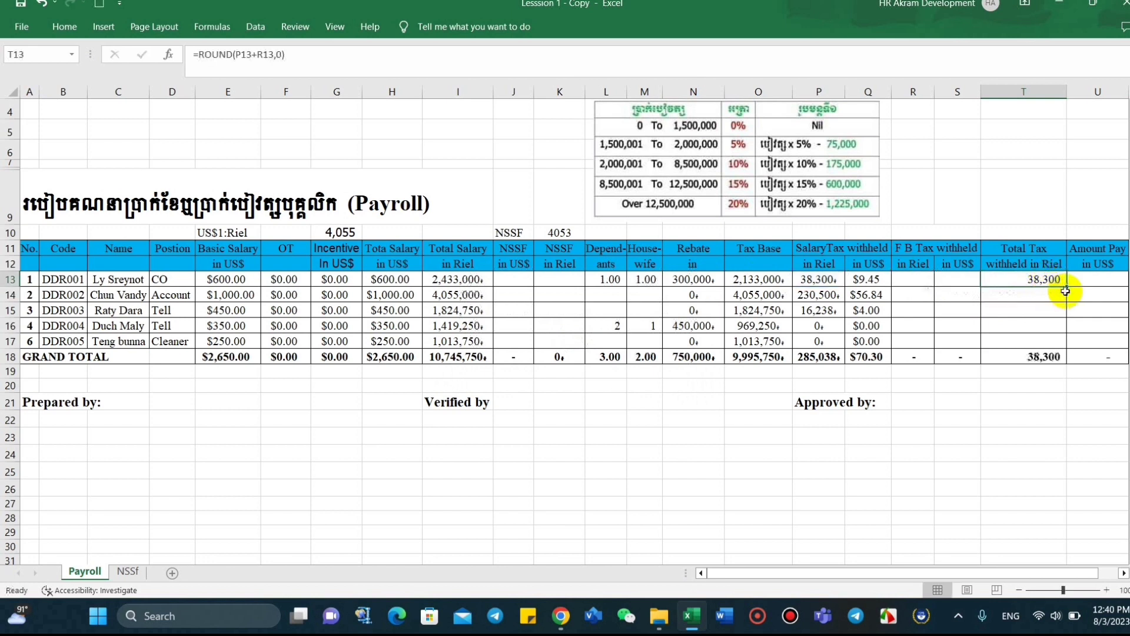
double_click(1066, 287)
left_click(1047, 402)
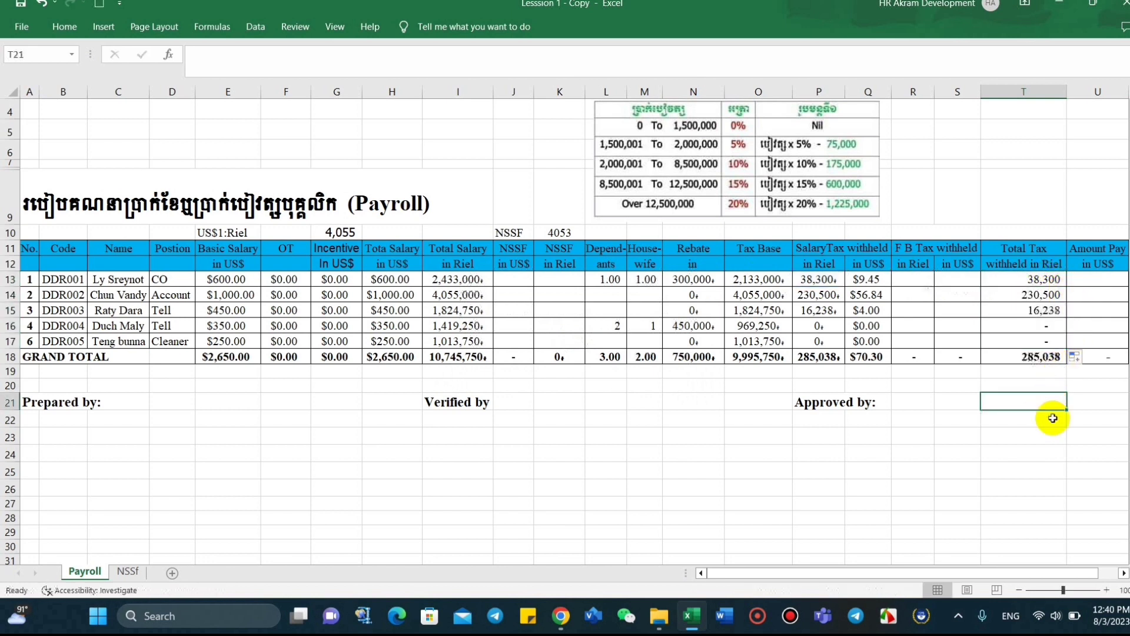
left_click_drag(1035, 279, 1031, 341)
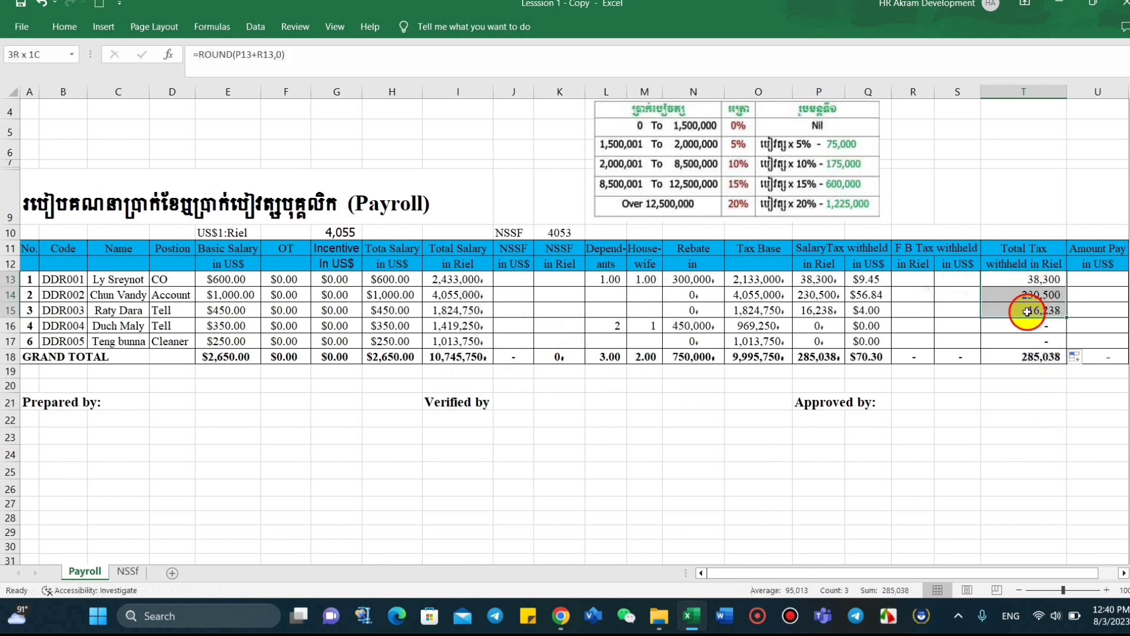
Step: Apply Khmer Riel Currency format with 0 decimal places to the total tax cells
right_click(1048, 307)
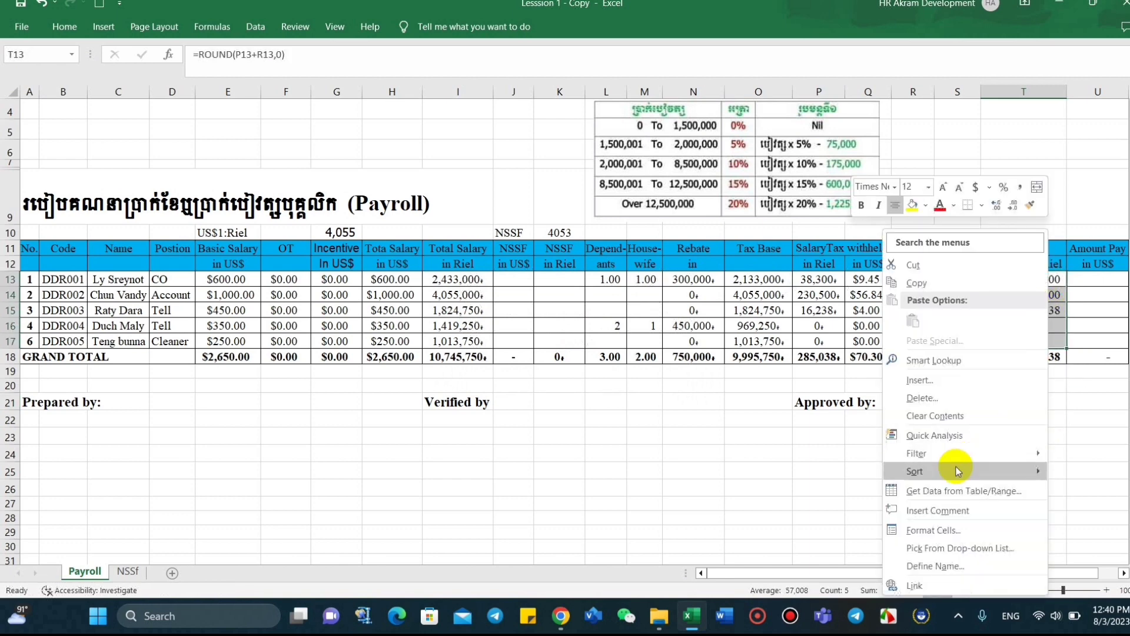
left_click(928, 531)
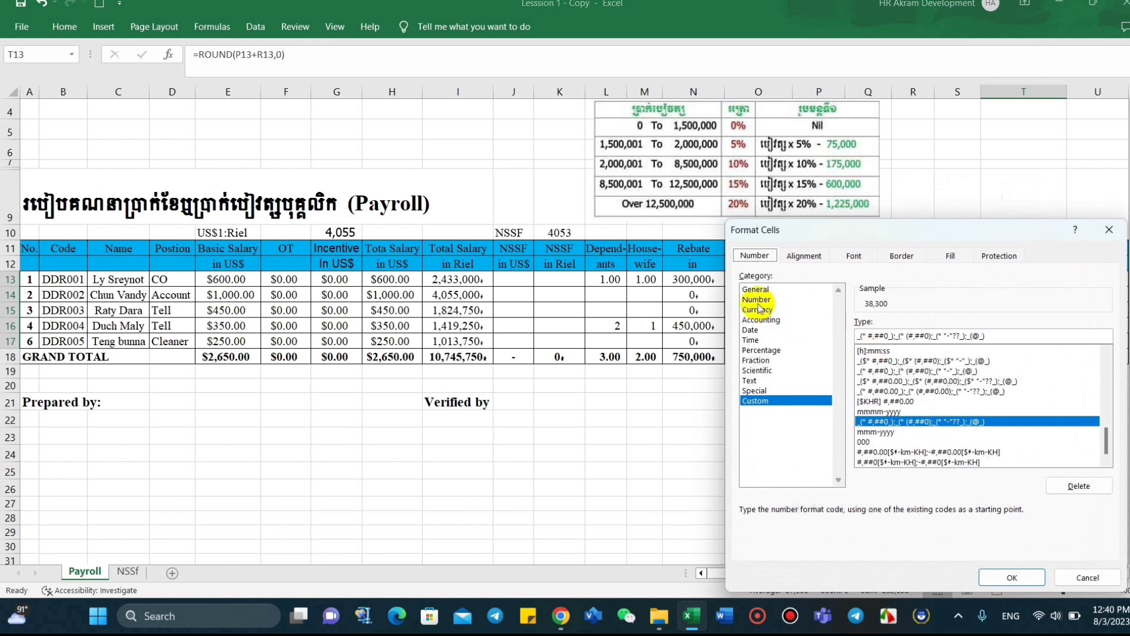
left_click(758, 309)
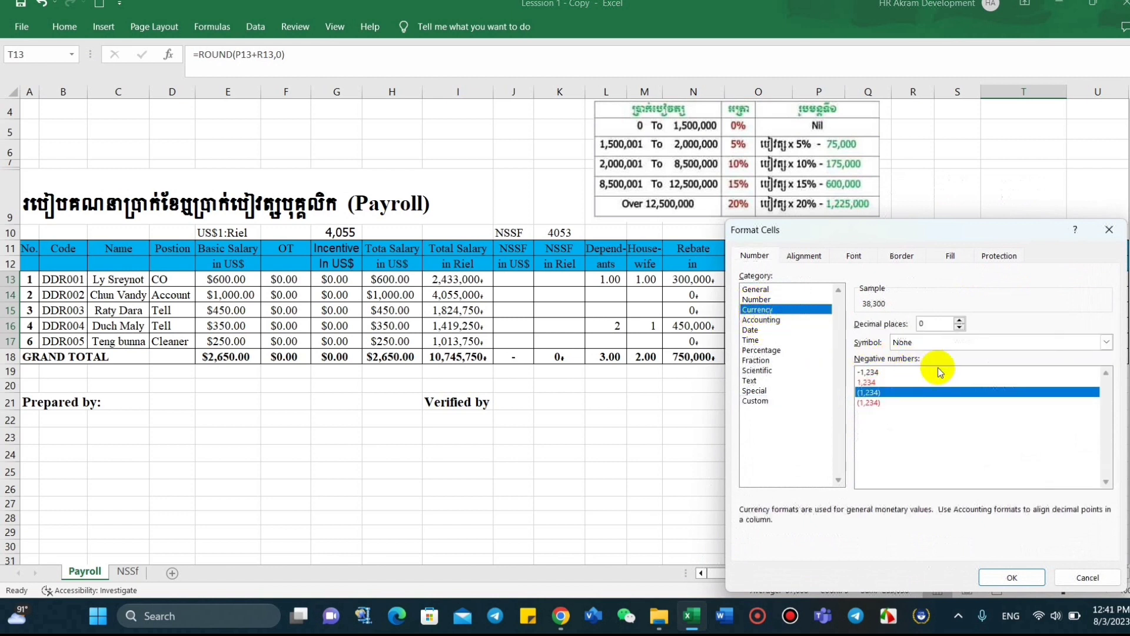
left_click(1105, 342)
scroll(930, 494, "down", 5)
scroll(931, 495, "down", 5)
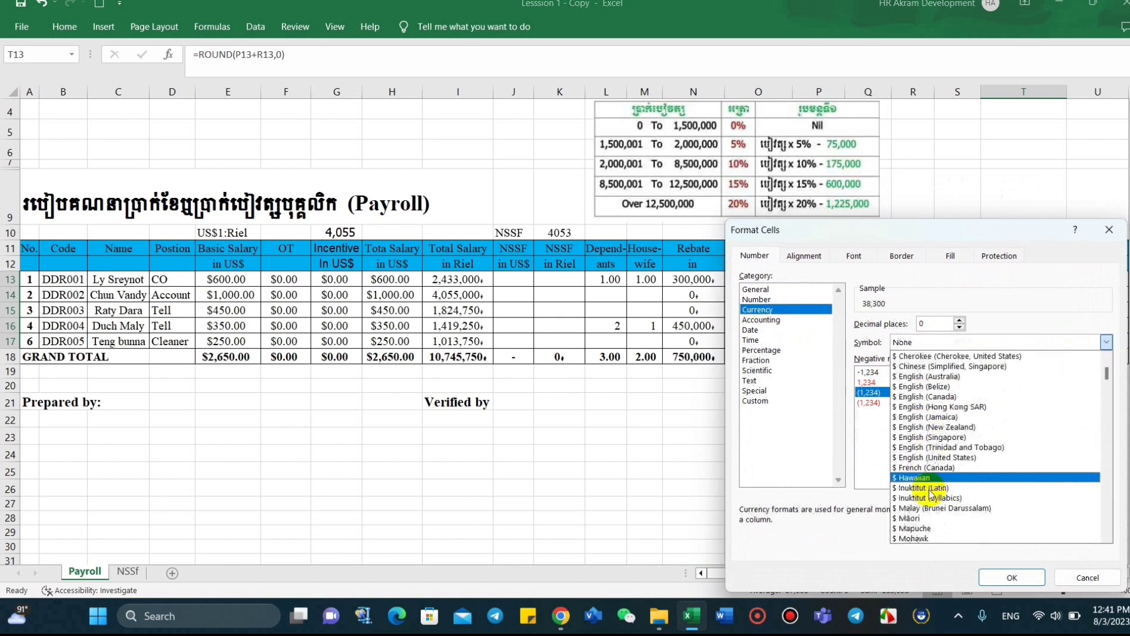
scroll(933, 488, "down", 4)
scroll(936, 482, "down", 4)
scroll(941, 476, "down", 4)
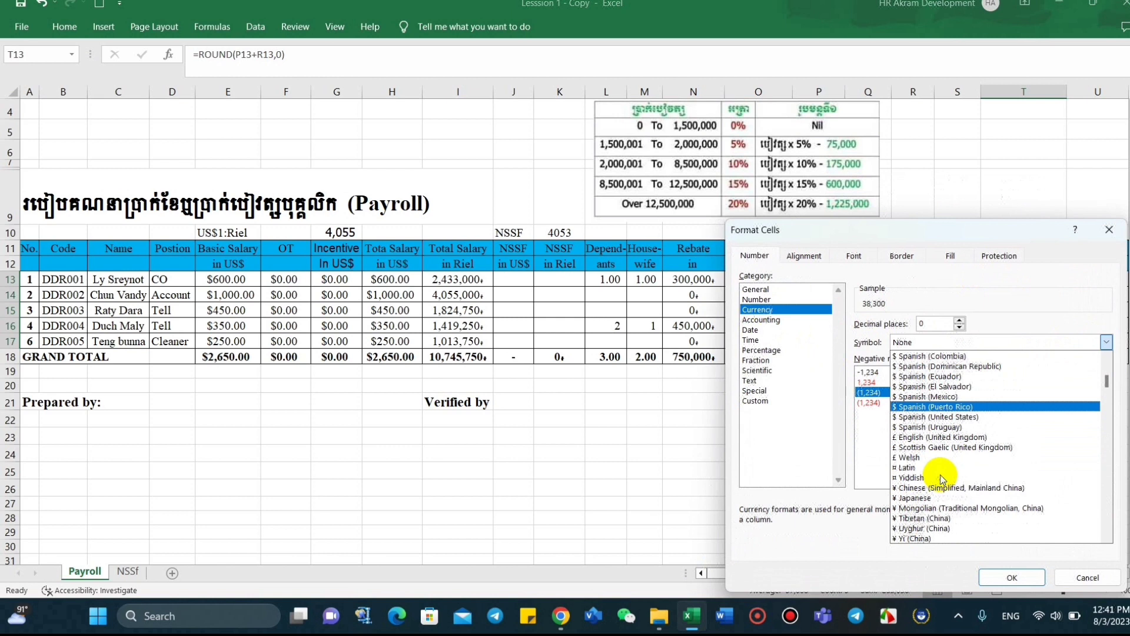
scroll(941, 475, "down", 4)
scroll(940, 474, "down", 4)
scroll(941, 475, "down", 4)
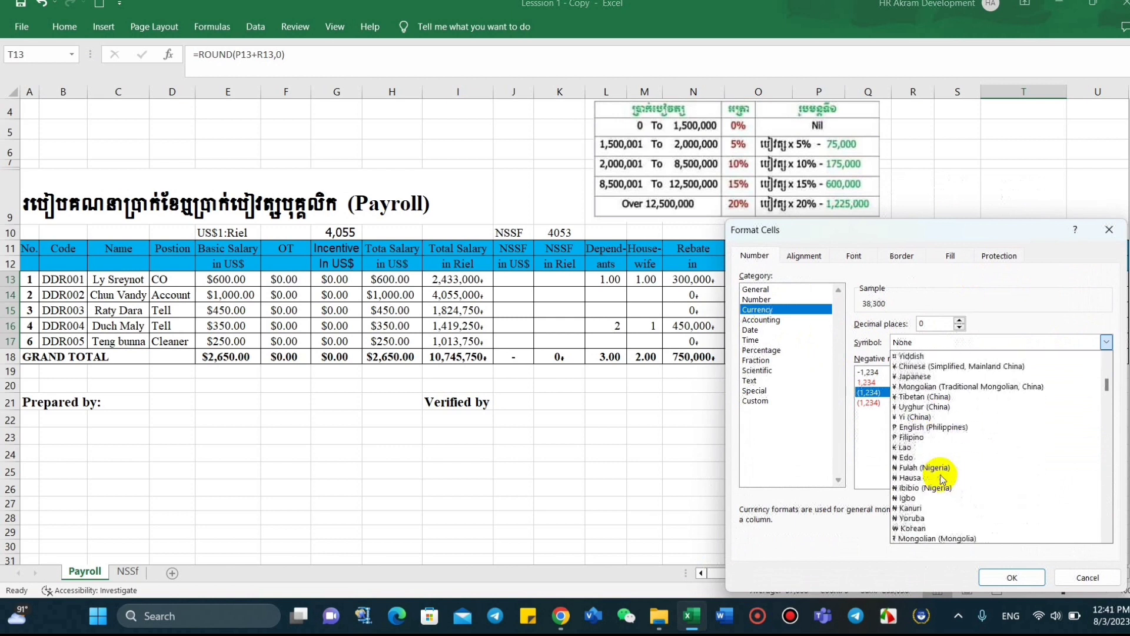
scroll(941, 475, "down", 1)
scroll(941, 475, "down", 1)
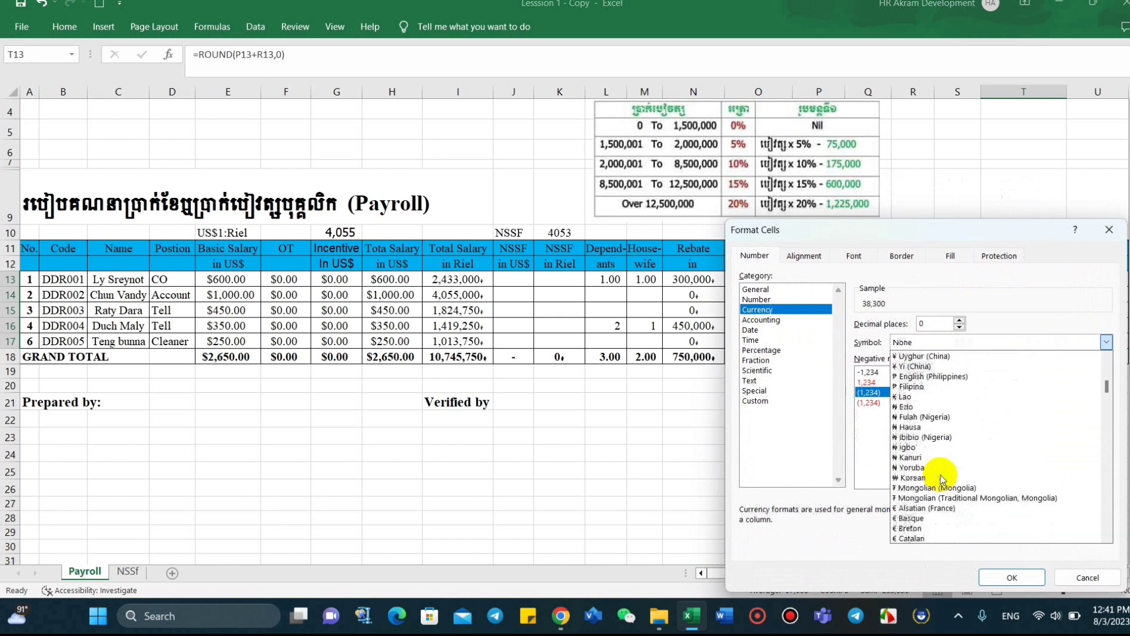
scroll(941, 475, "down", 1)
scroll(941, 478, "down", 1)
scroll(941, 478, "down", 1)
scroll(941, 478, "down", 1)
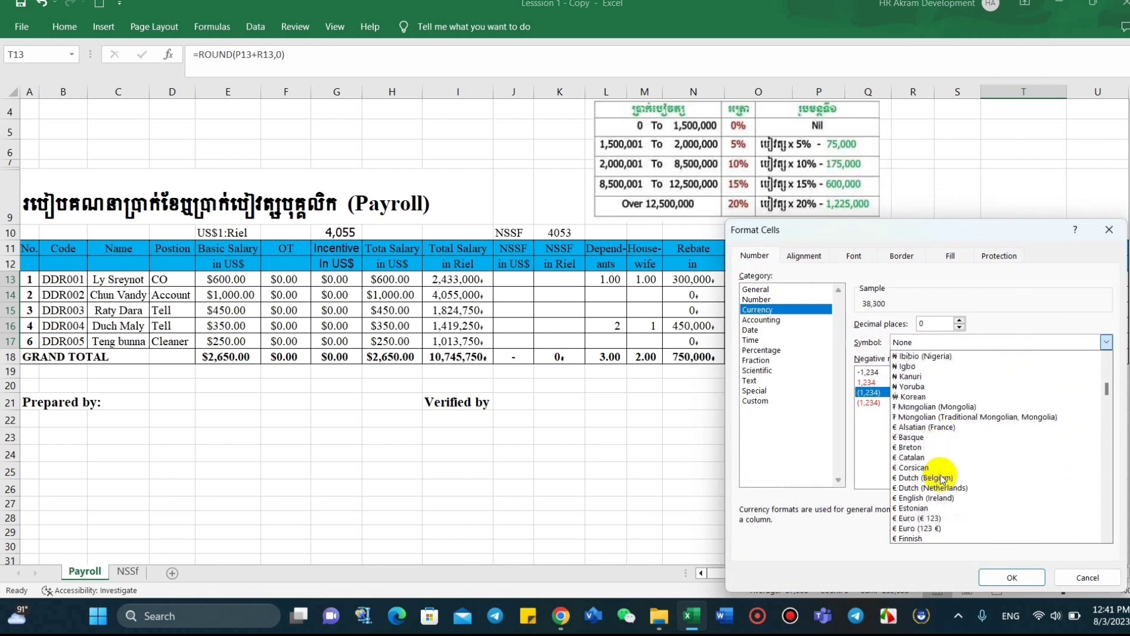
scroll(941, 478, "down", 2)
scroll(941, 478, "down", 1)
scroll(941, 478, "down", 1)
scroll(940, 478, "down", 2)
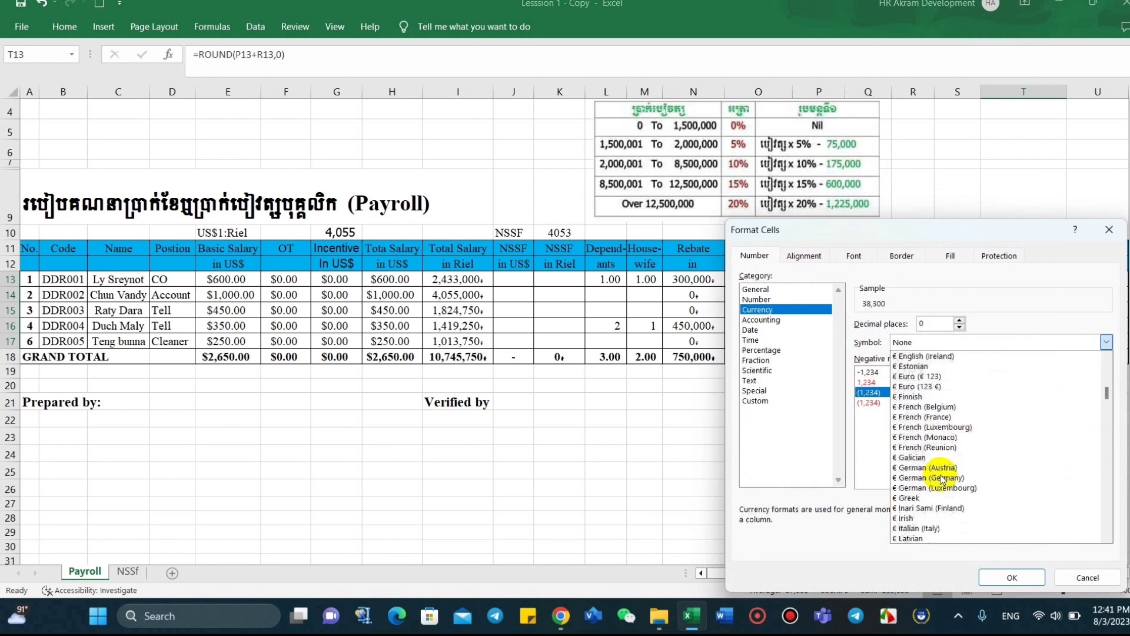
scroll(941, 479, "down", 1)
scroll(942, 479, "down", 1)
scroll(942, 479, "down", 1)
scroll(942, 478, "down", 1)
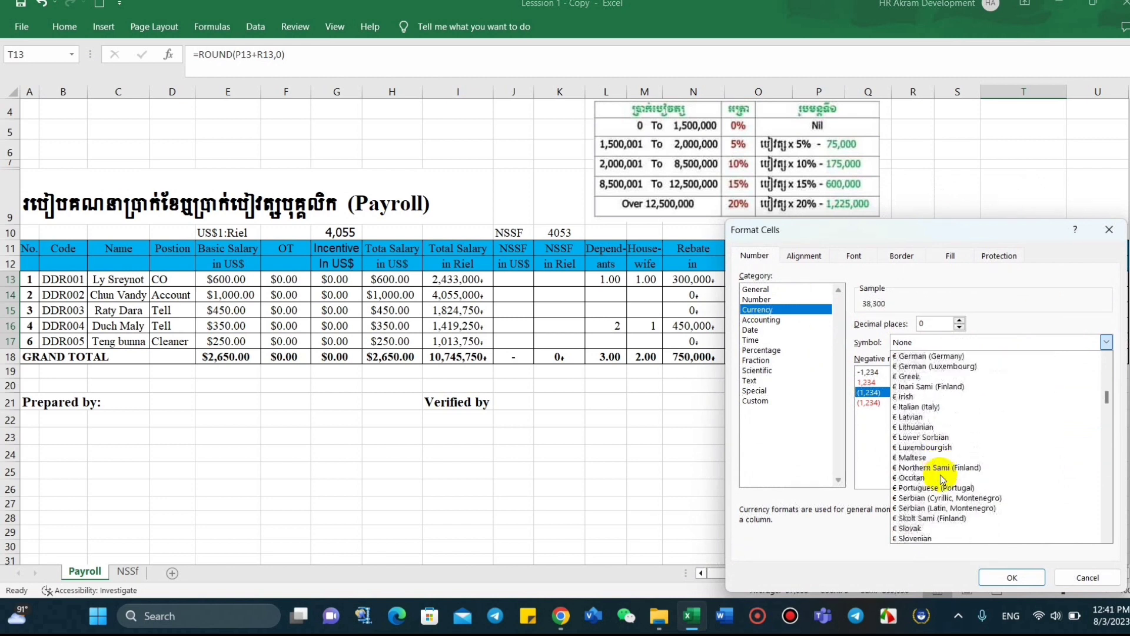
scroll(942, 478, "down", 1)
scroll(941, 479, "down", 1)
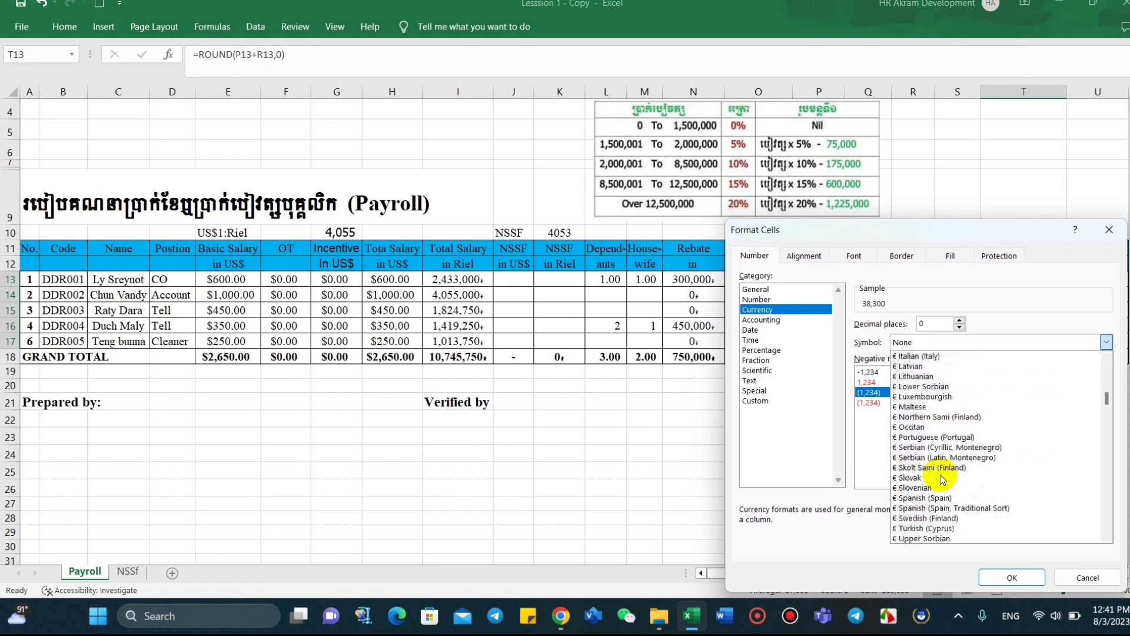
scroll(941, 478, "down", 1)
scroll(941, 478, "down", 1)
scroll(942, 479, "down", 1)
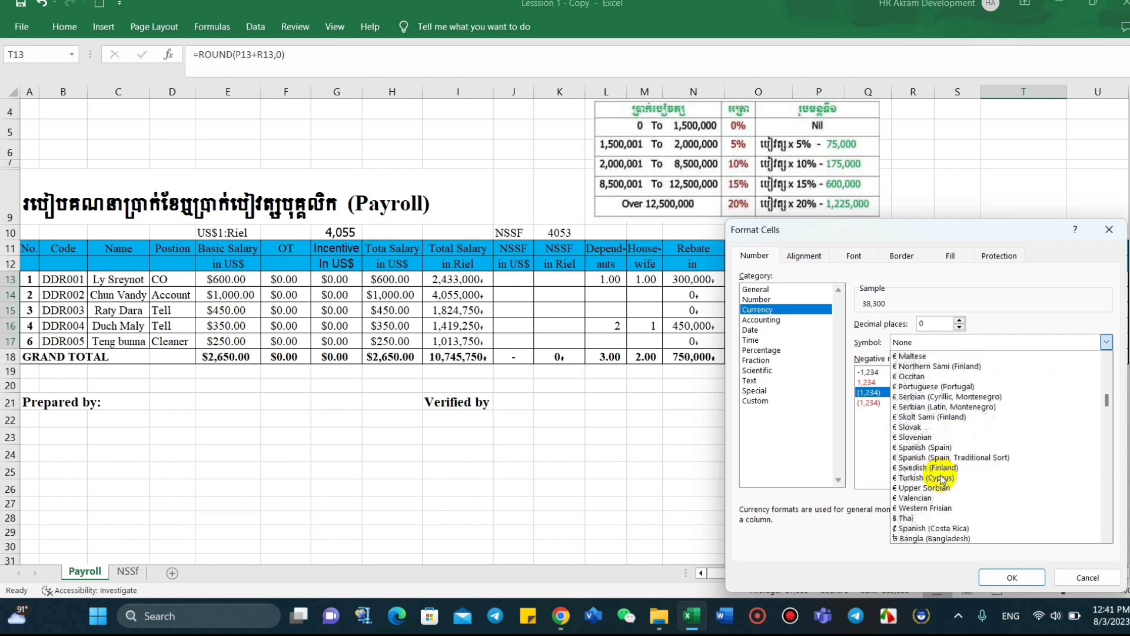
scroll(941, 478, "down", 1)
scroll(941, 478, "down", 1)
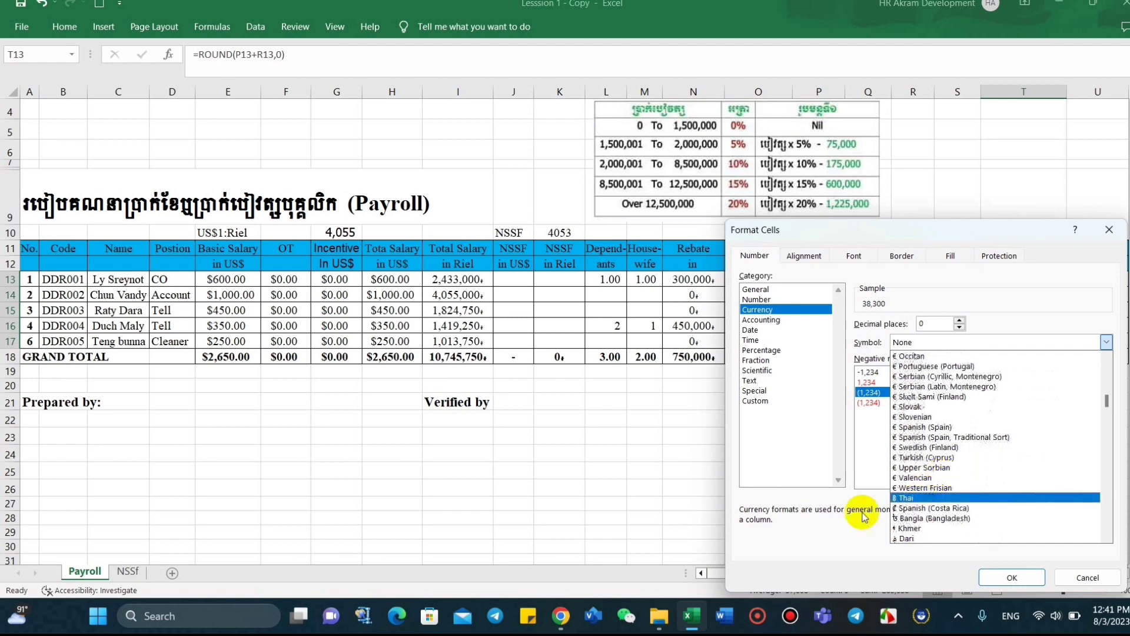
left_click(922, 528)
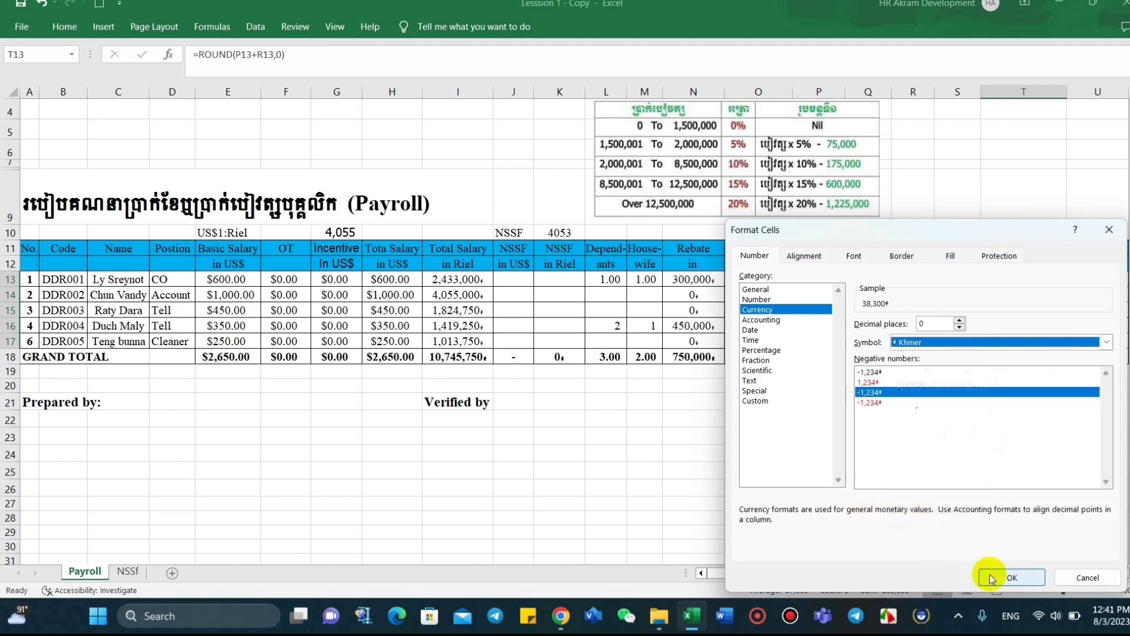
left_click(1012, 577)
left_click(1020, 458)
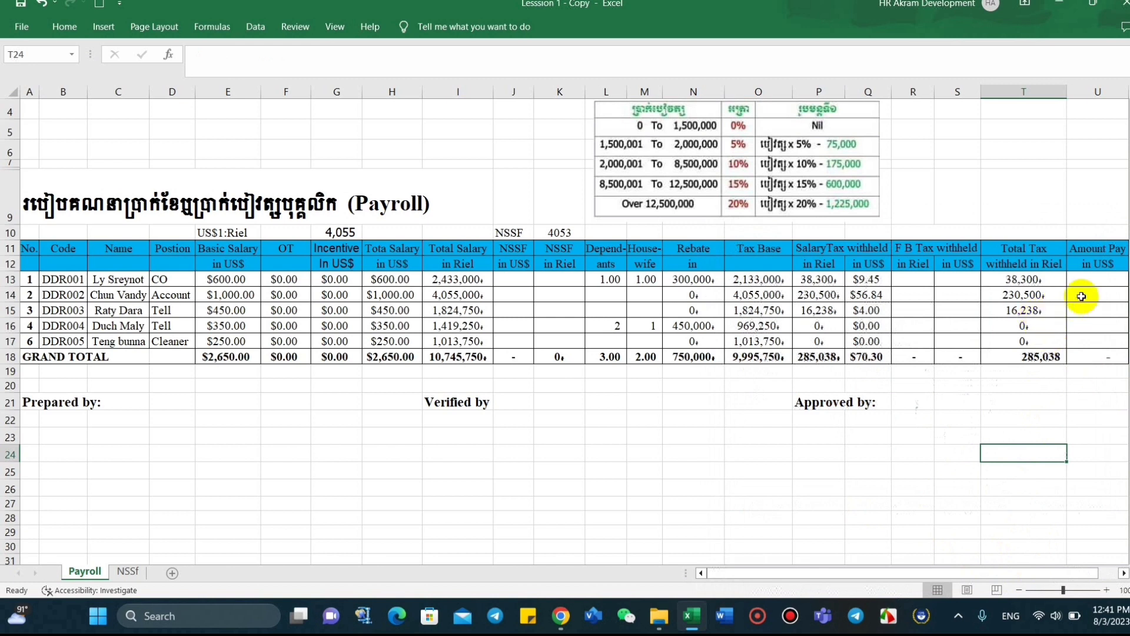
Step: Check the total tax formulas in T13–T17 and the US$ tax in Q14, then select U13
left_click(1094, 281)
left_click(1025, 310)
left_click(1022, 341)
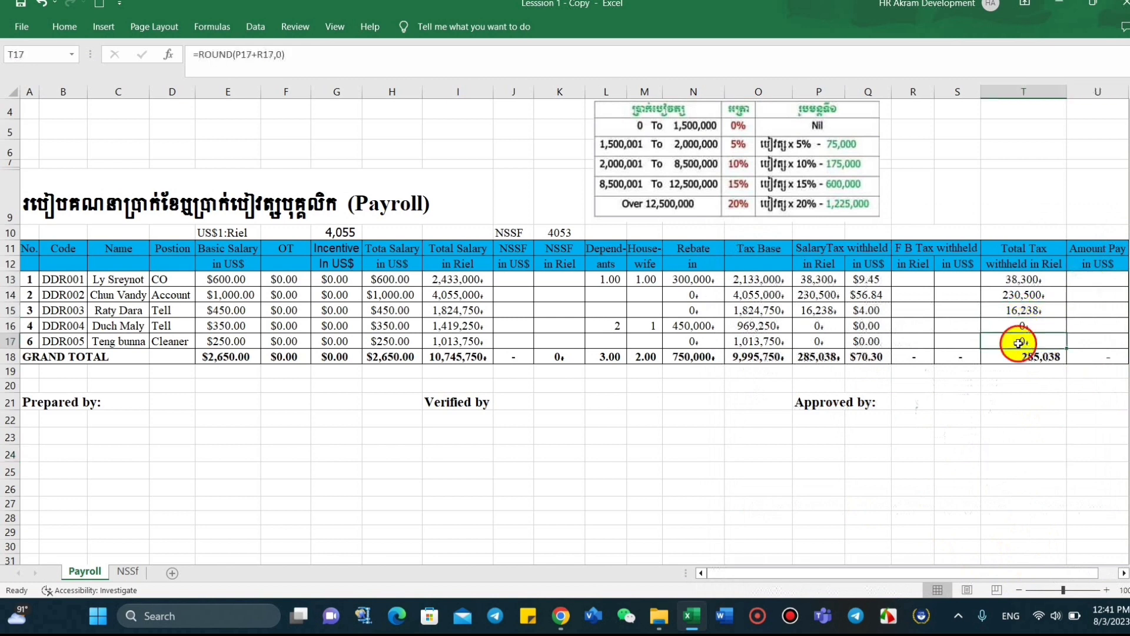
left_click(1036, 281)
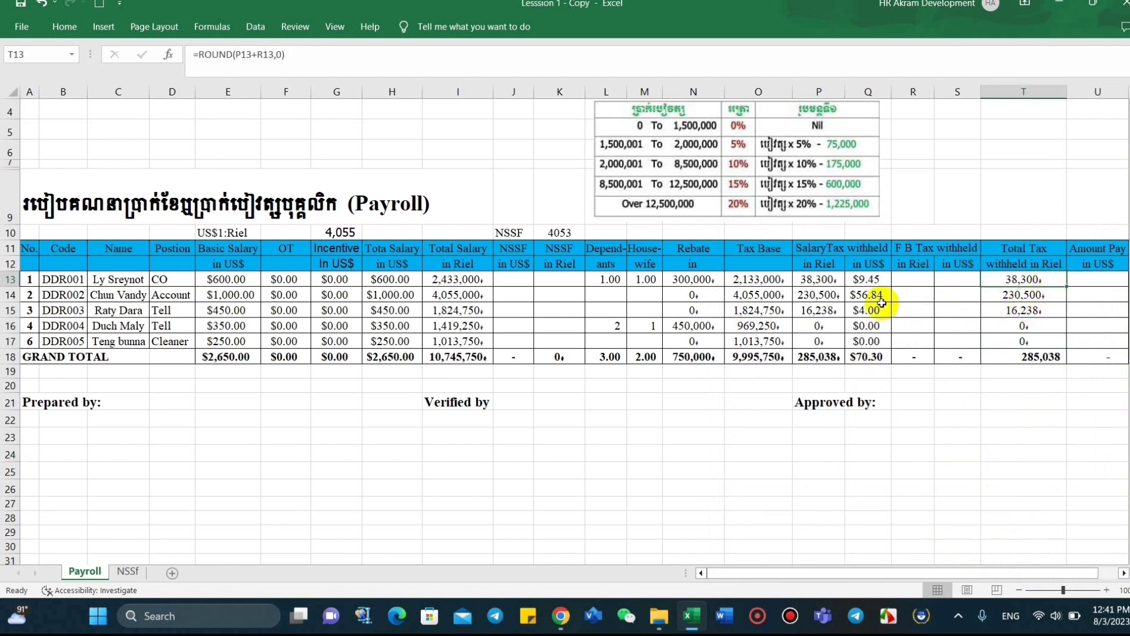
scroll(942, 312, "up", 1)
scroll(968, 310, "down", 1)
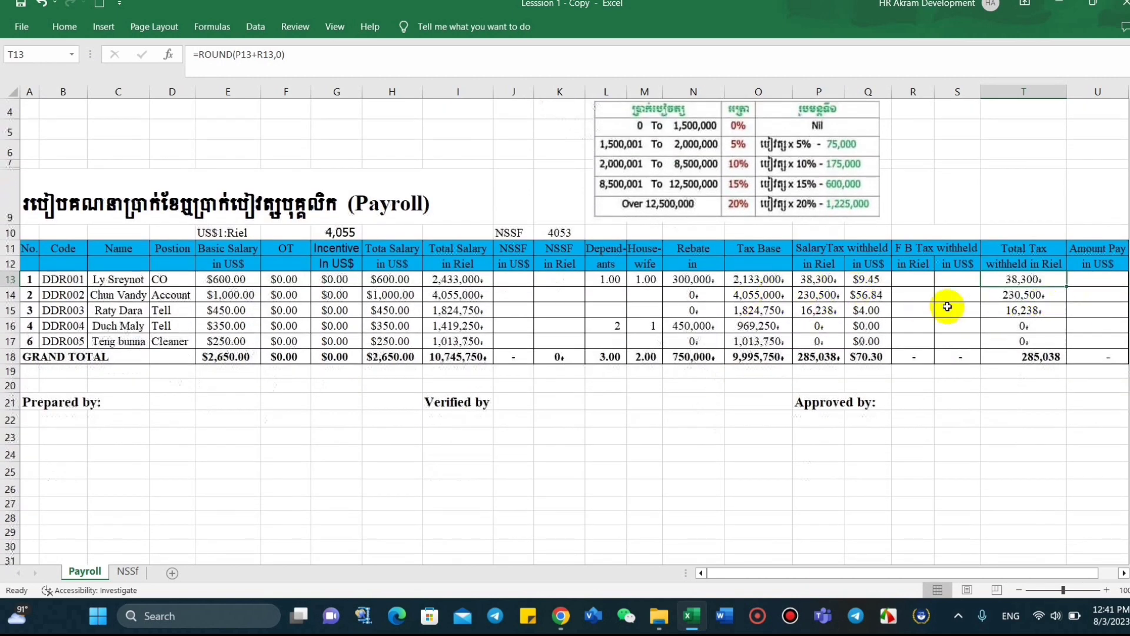
left_click(865, 295)
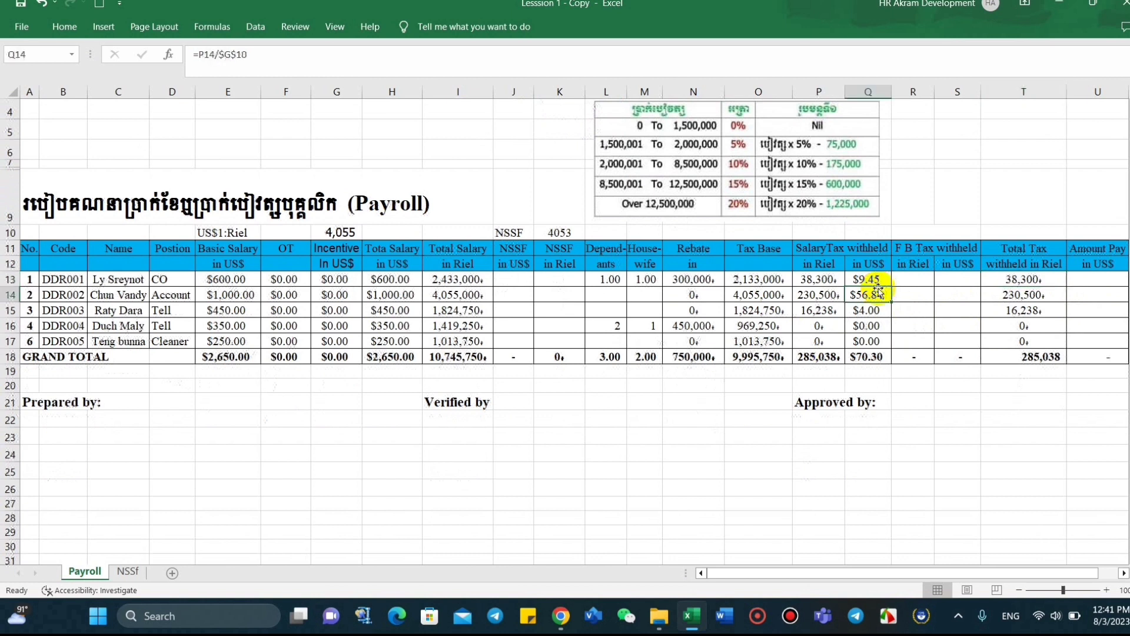
left_click(1089, 284)
type("=")
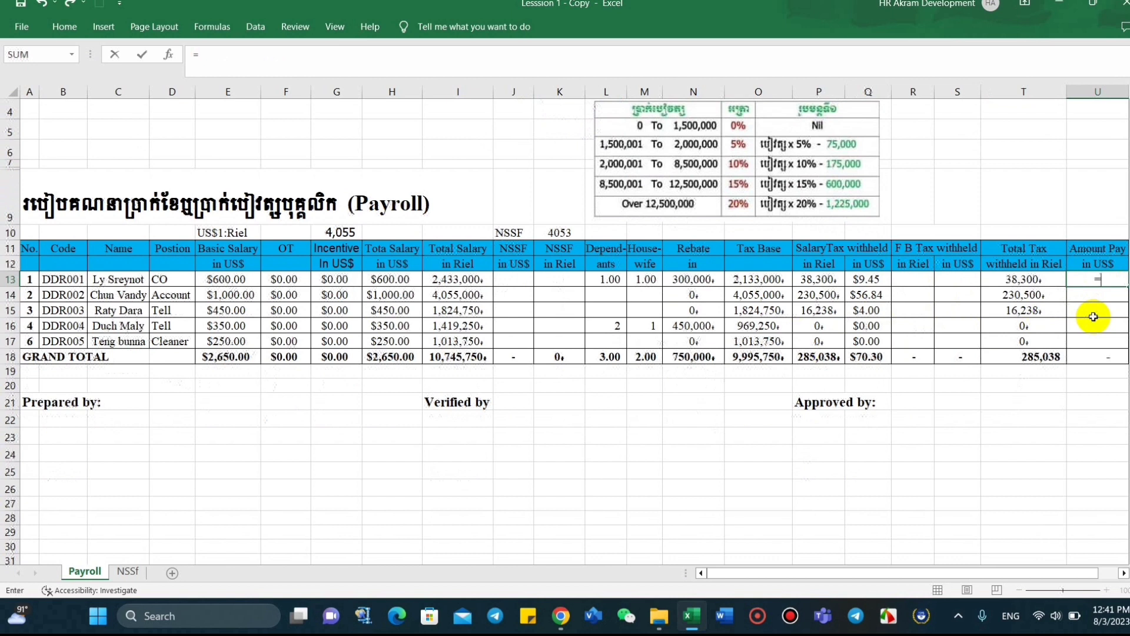
Step: Enter =ROUND(H13-Q13,2) in U13 for the first employee's net pay
type("ro")
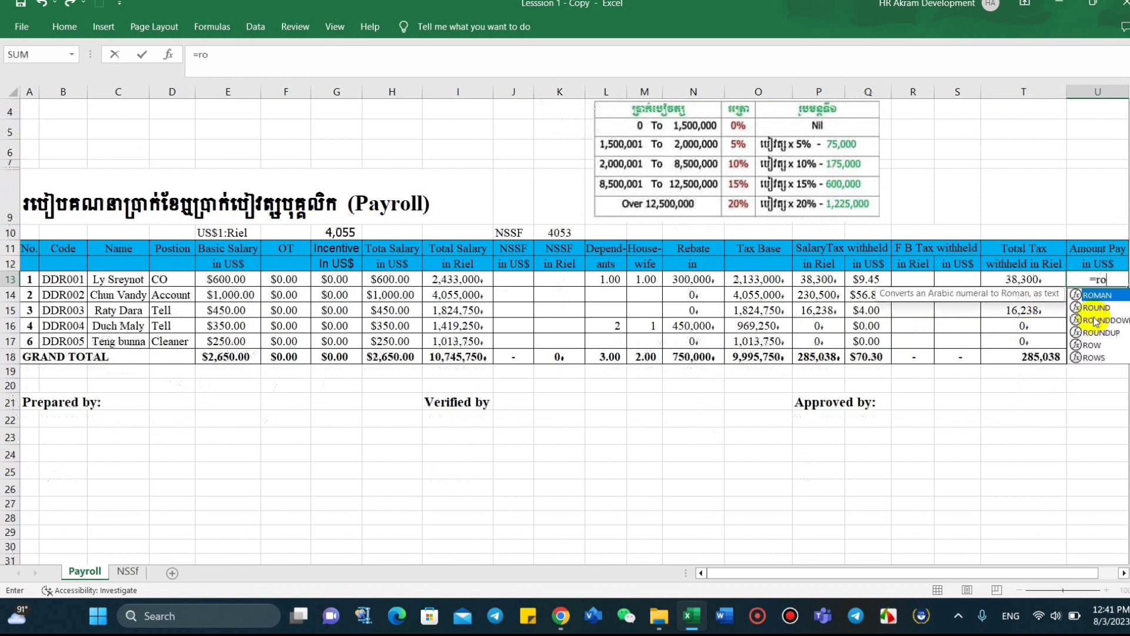
type("u")
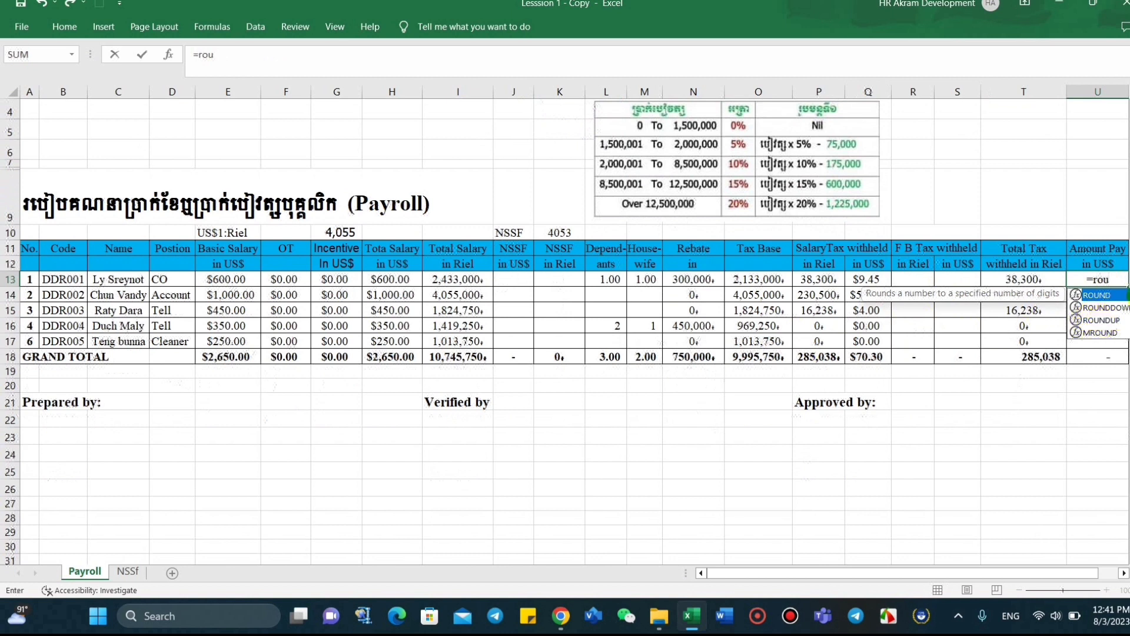
double_click(1107, 294)
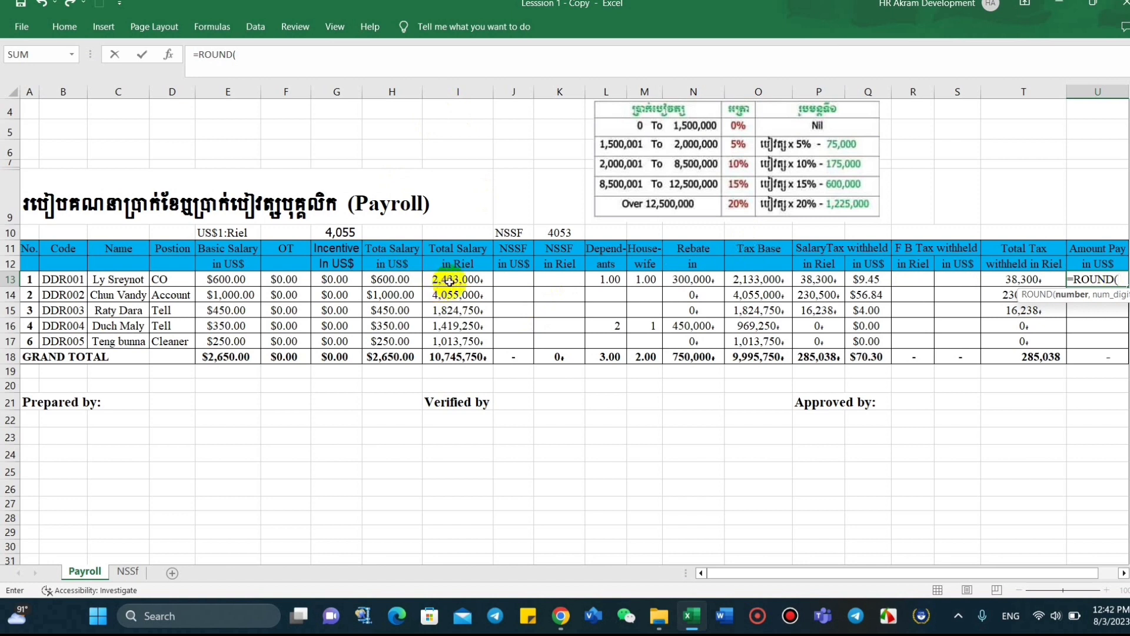
left_click(393, 280)
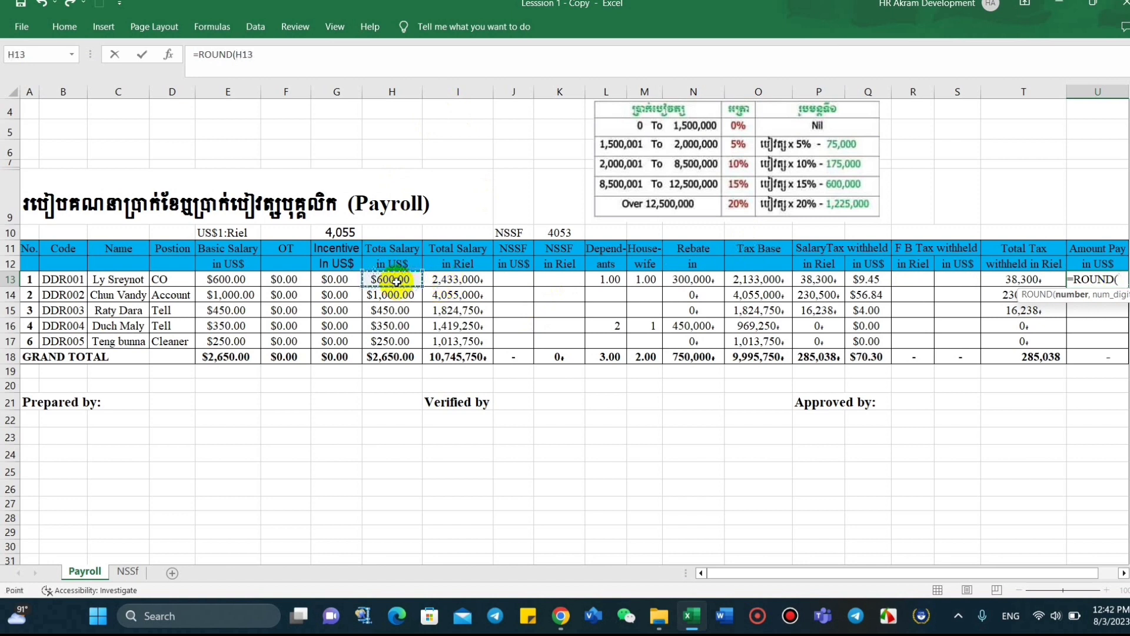
type("-")
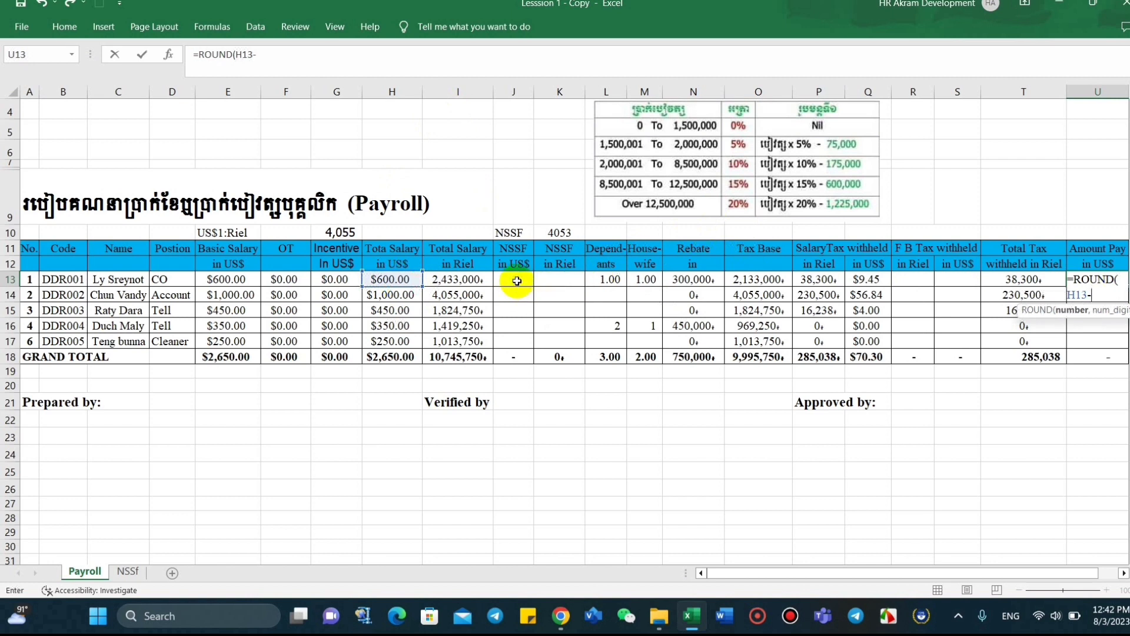
left_click(517, 282)
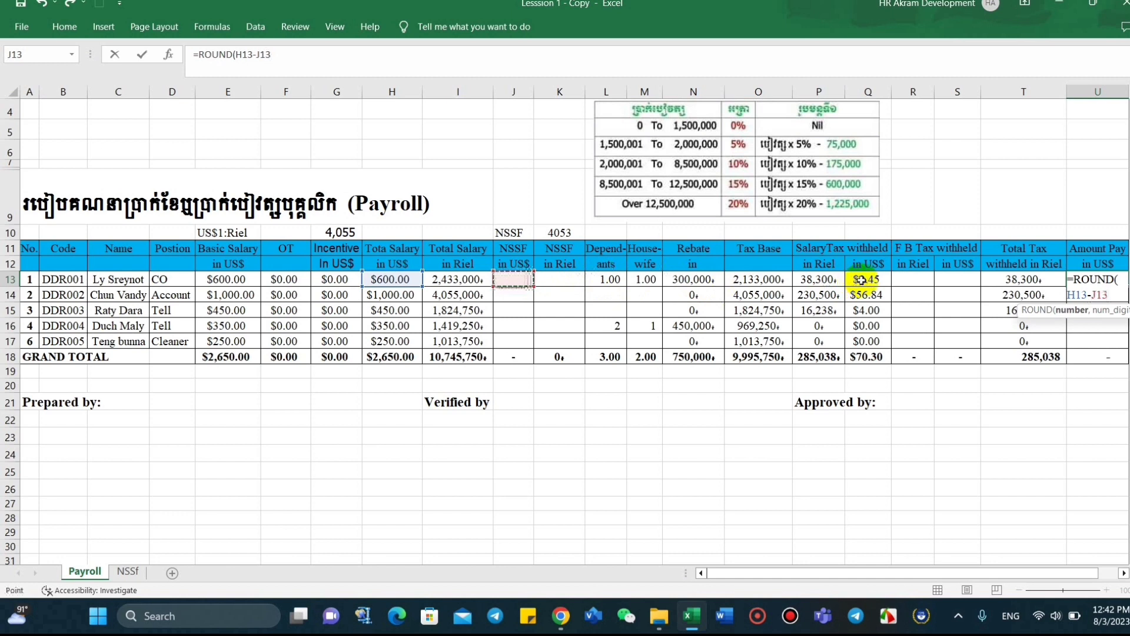
left_click(861, 280)
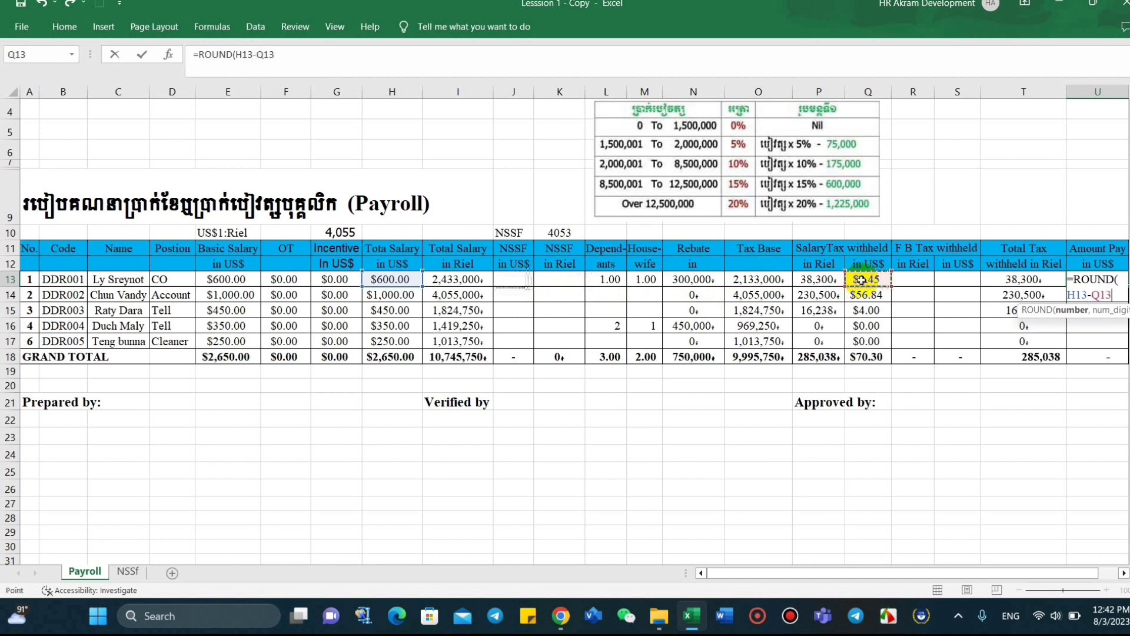
type(",2")
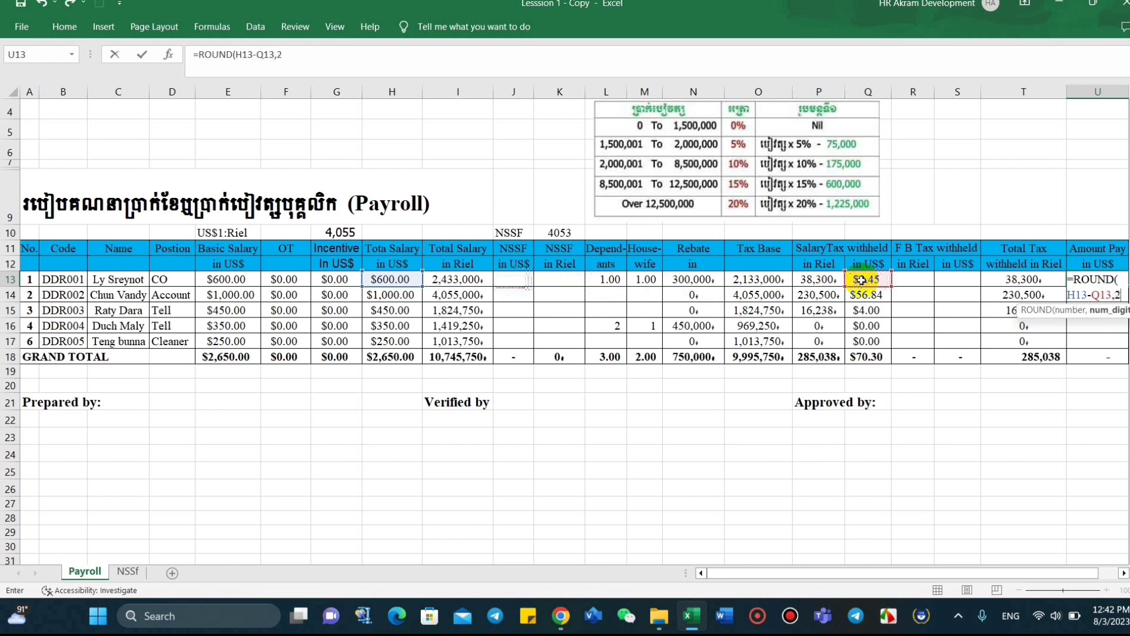
type(")")
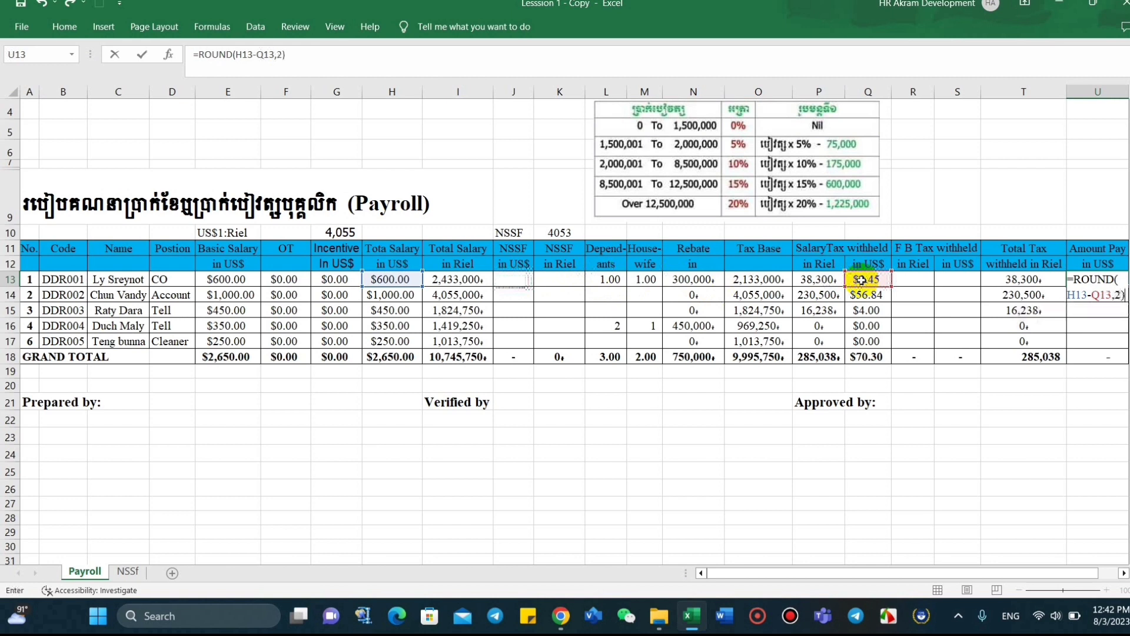
key("Return")
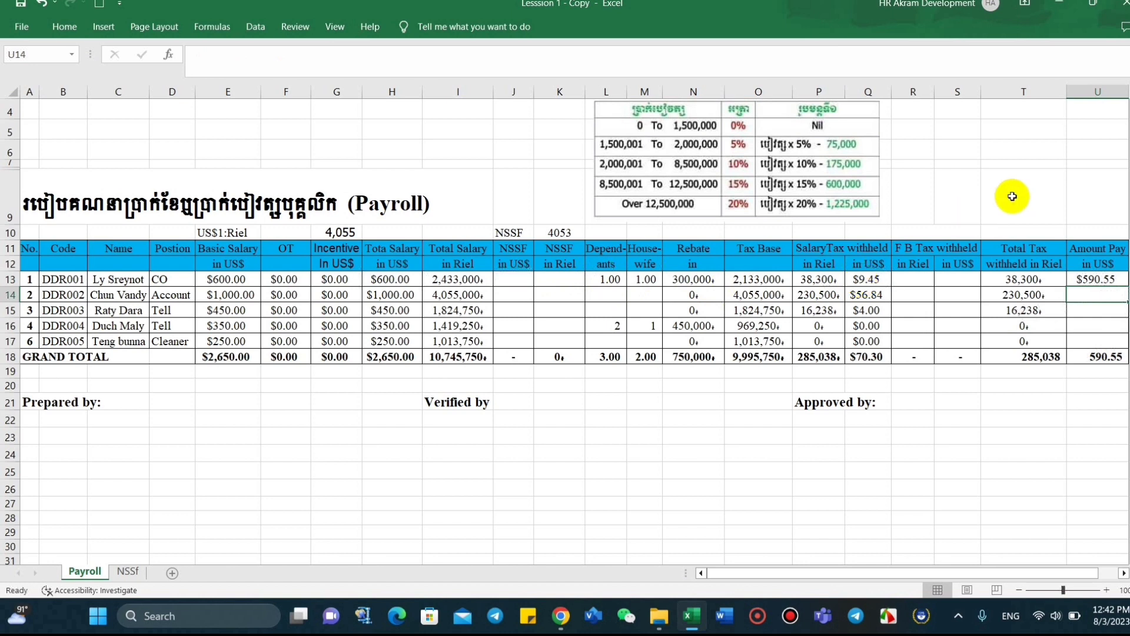
Step: Fill the net pay formula down from U13 to U17
left_click(1115, 281)
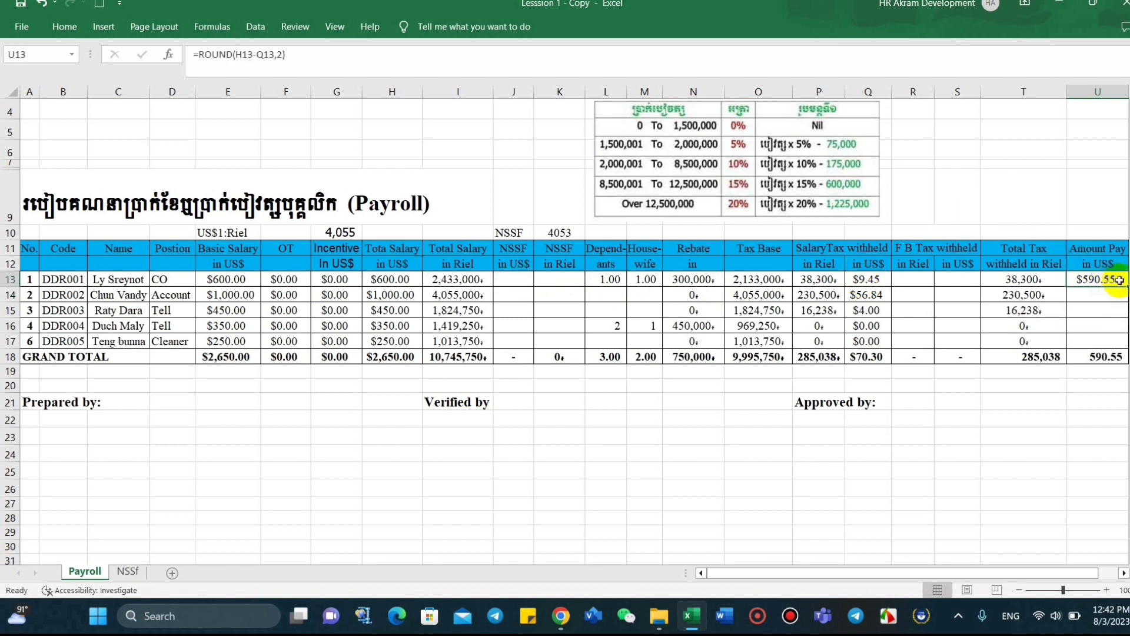
double_click(1126, 287)
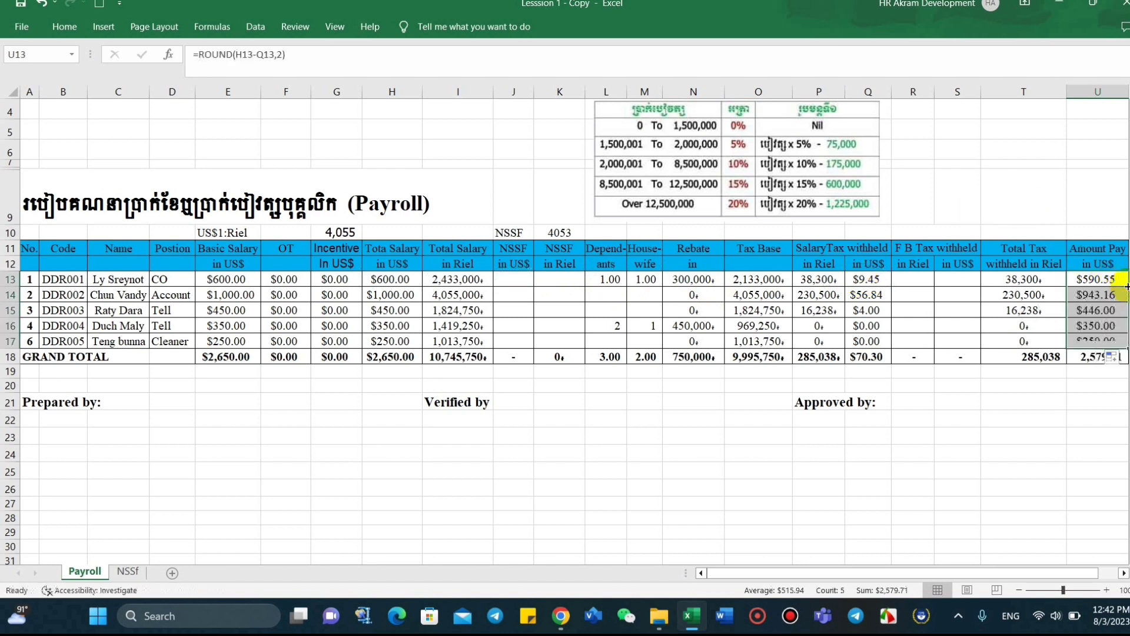
left_click(1095, 386)
left_click(1082, 398)
left_click(1020, 462)
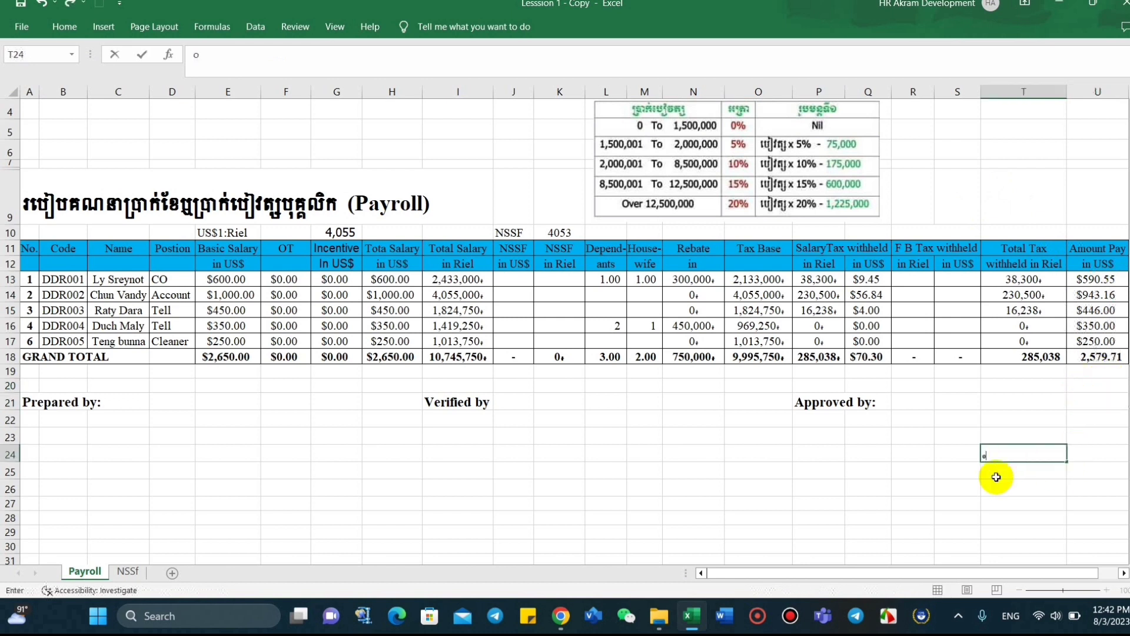
left_click(1013, 501)
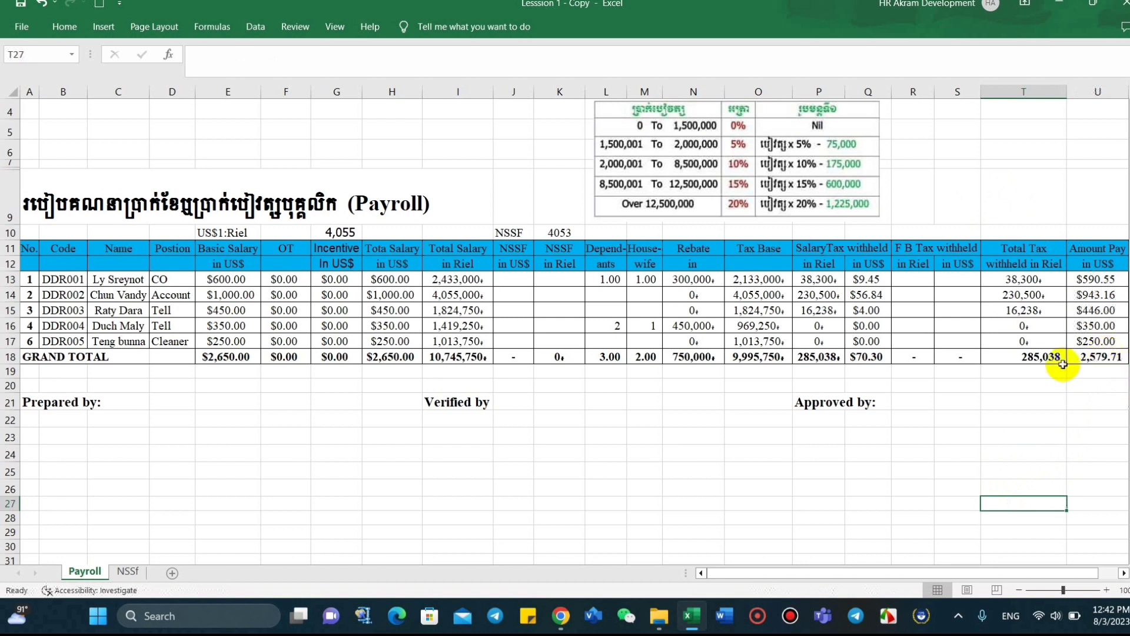
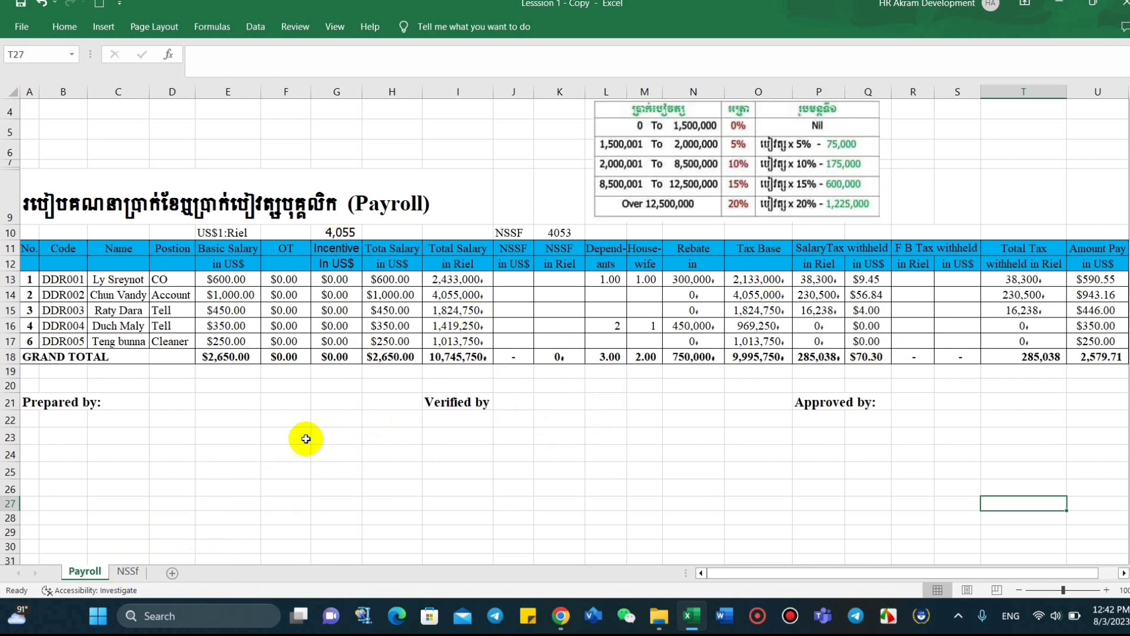
Step: On the NSSf sheet, start the formula =VLOOKUP(B7, in cell F7
left_click(129, 574)
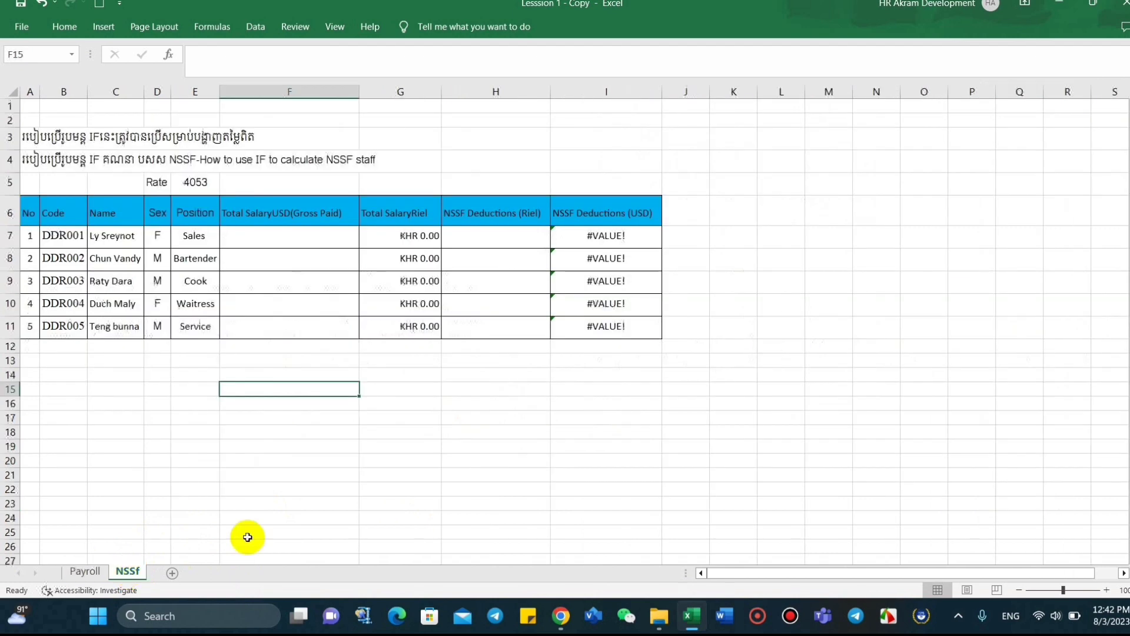
left_click(583, 409)
left_click(311, 245)
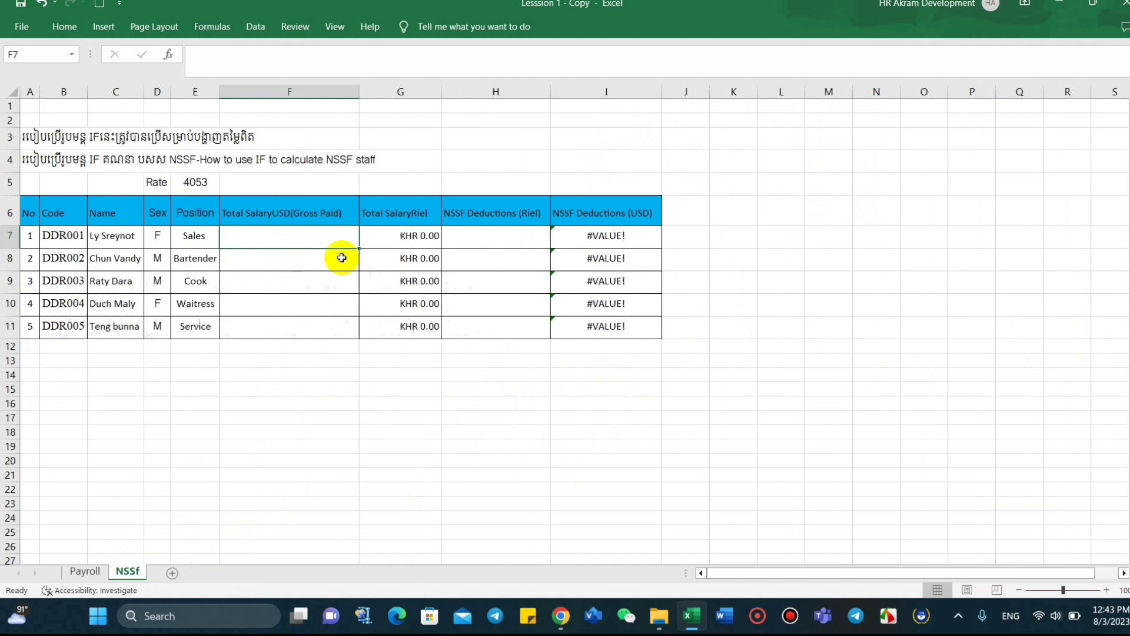
type("=")
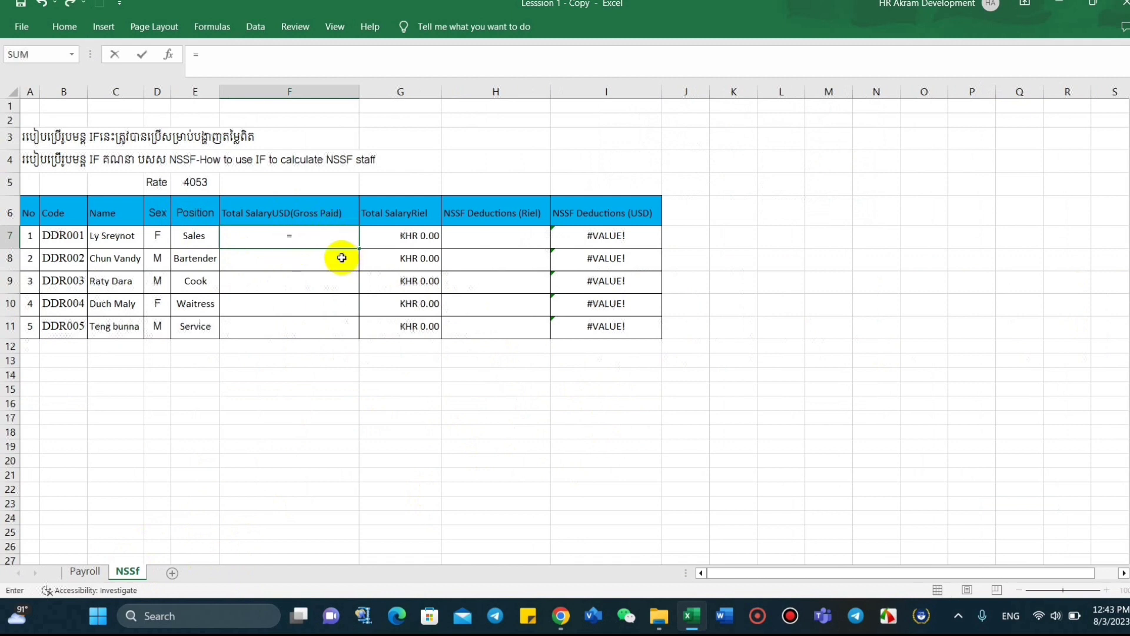
type("V")
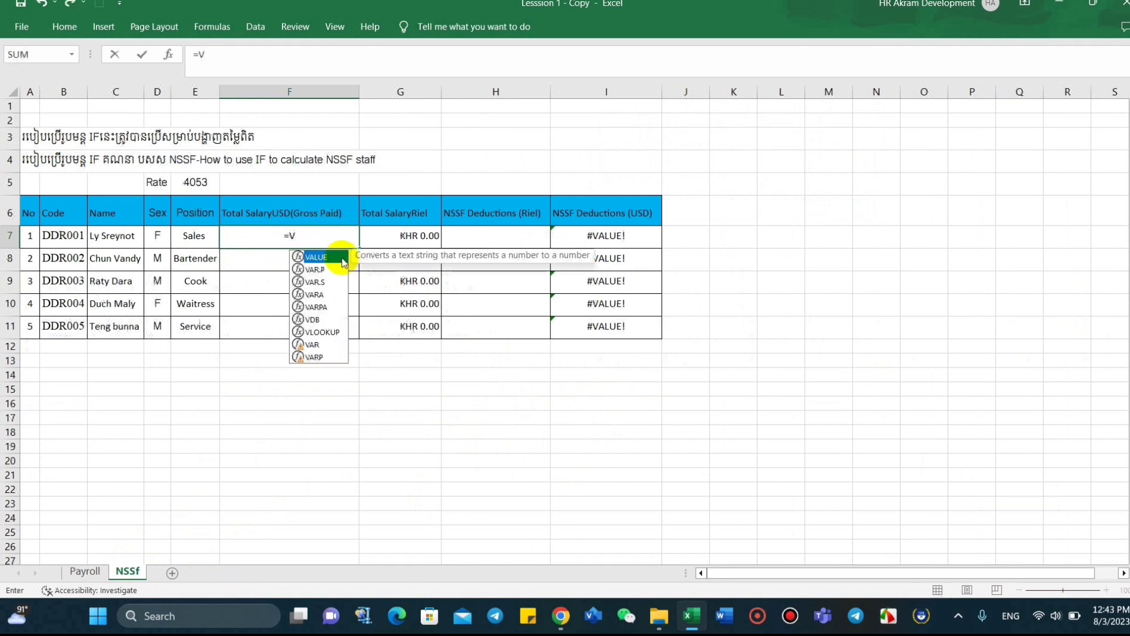
double_click(322, 332)
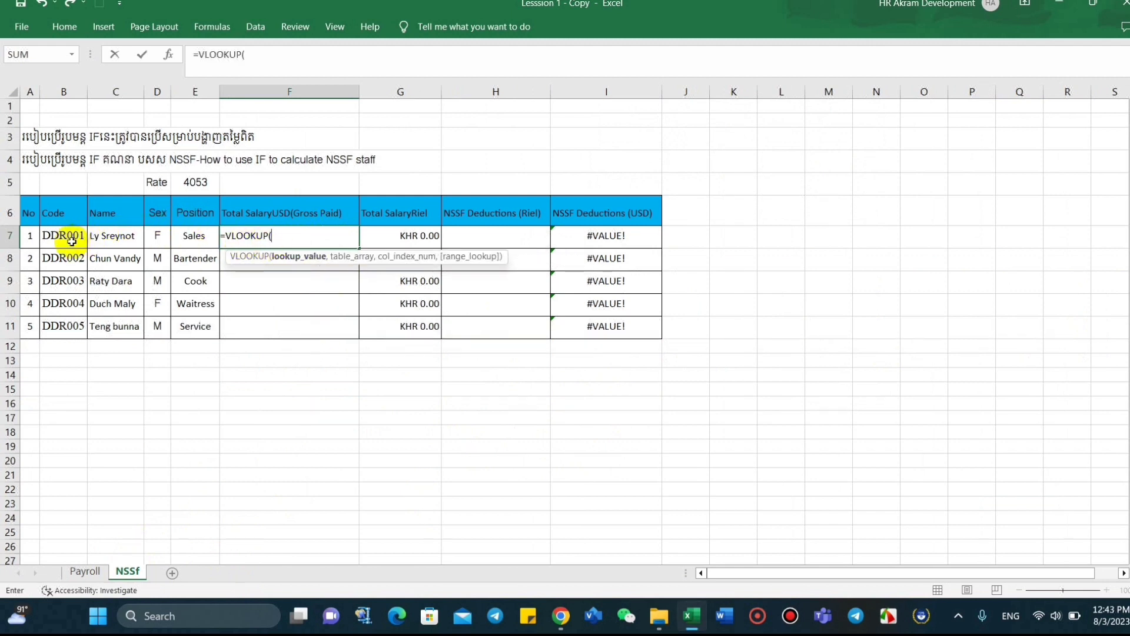
left_click(53, 238)
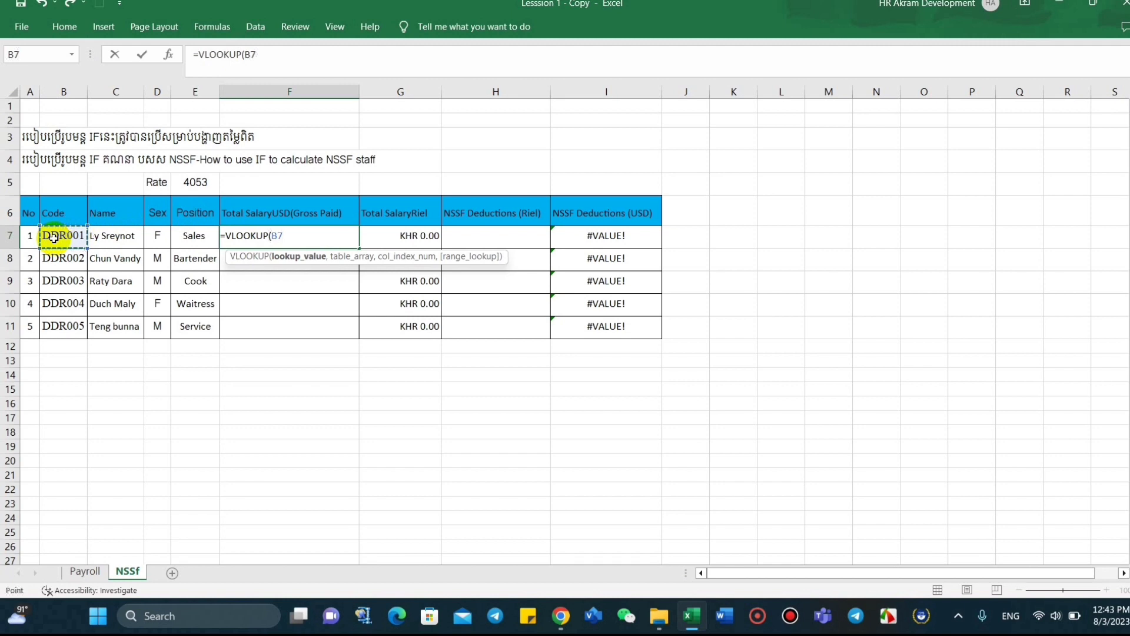
type(",")
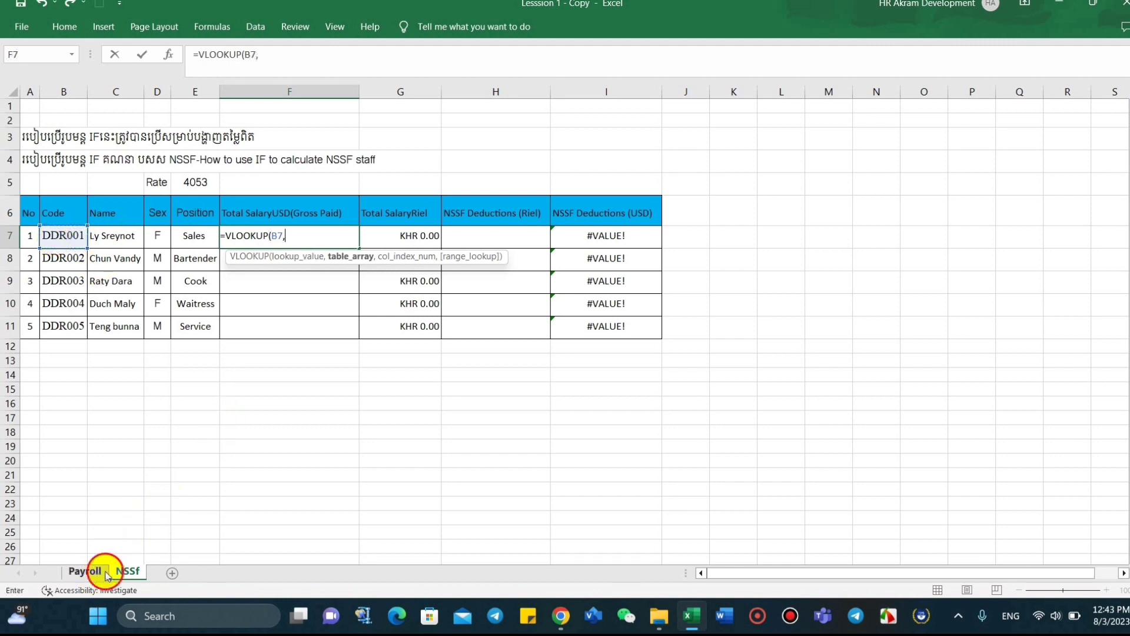
Step: Complete F7 as =VLOOKUP(B7,Payroll!B13:H17,7,FALSE), returning $600.00
left_click(85, 572)
scroll(155, 321, "up", 1)
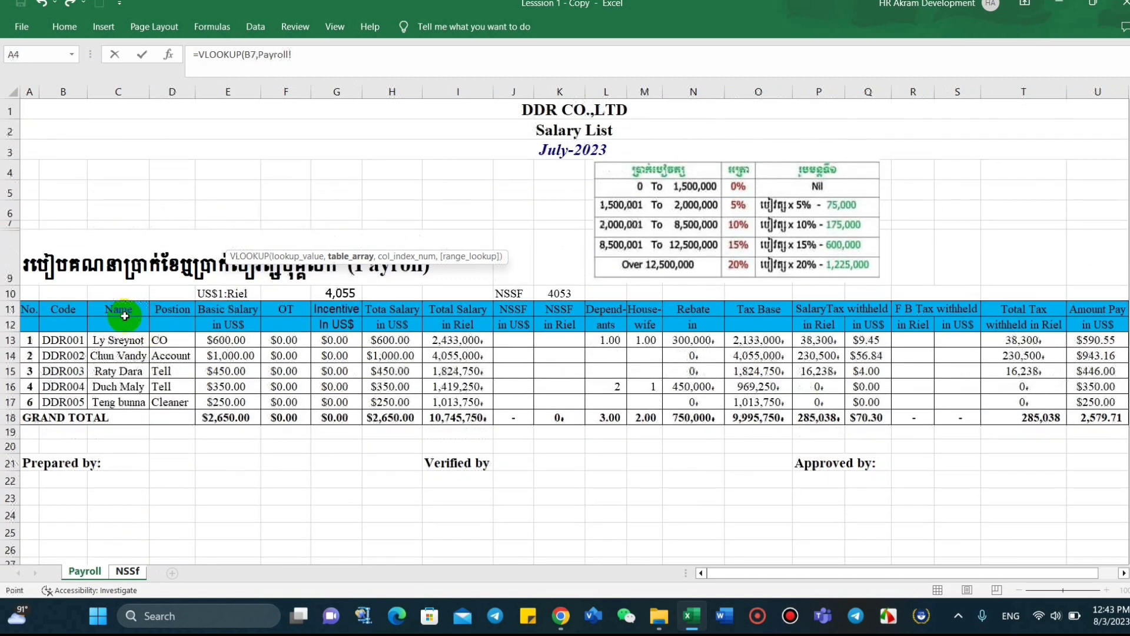
left_click_drag(65, 340, 386, 386)
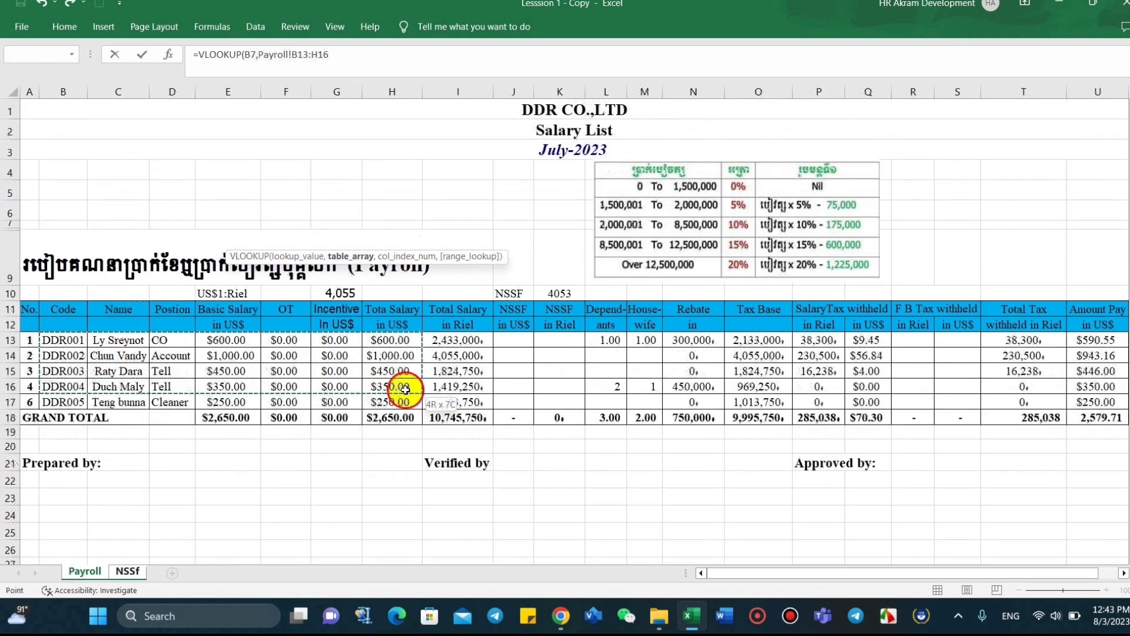
left_click_drag(385, 386, 400, 407)
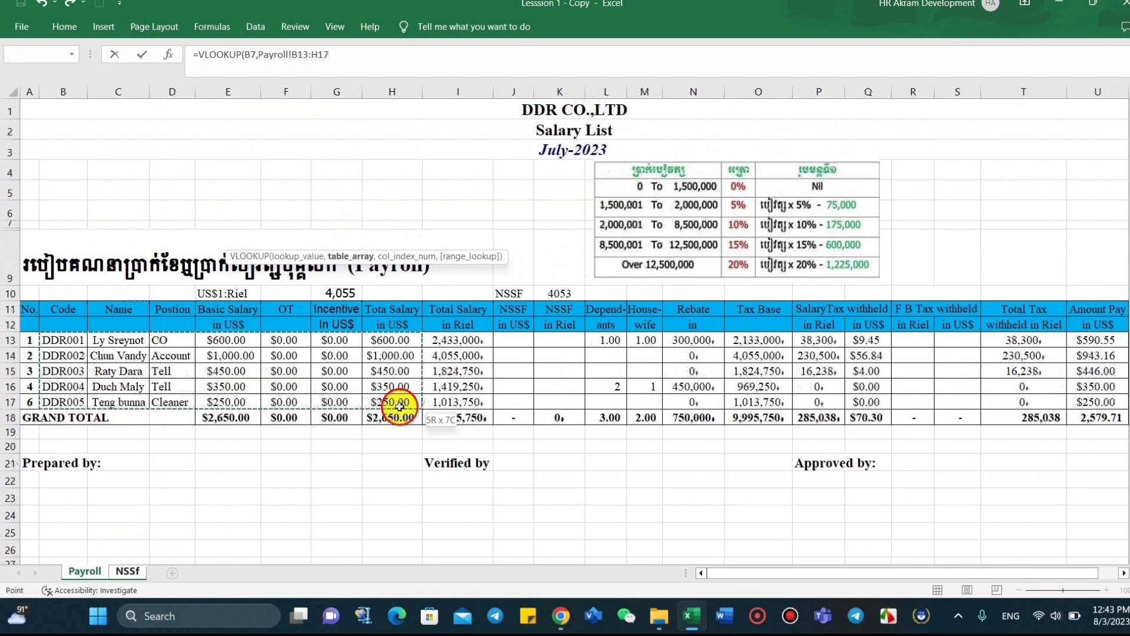
left_click_drag(400, 406, 400, 407)
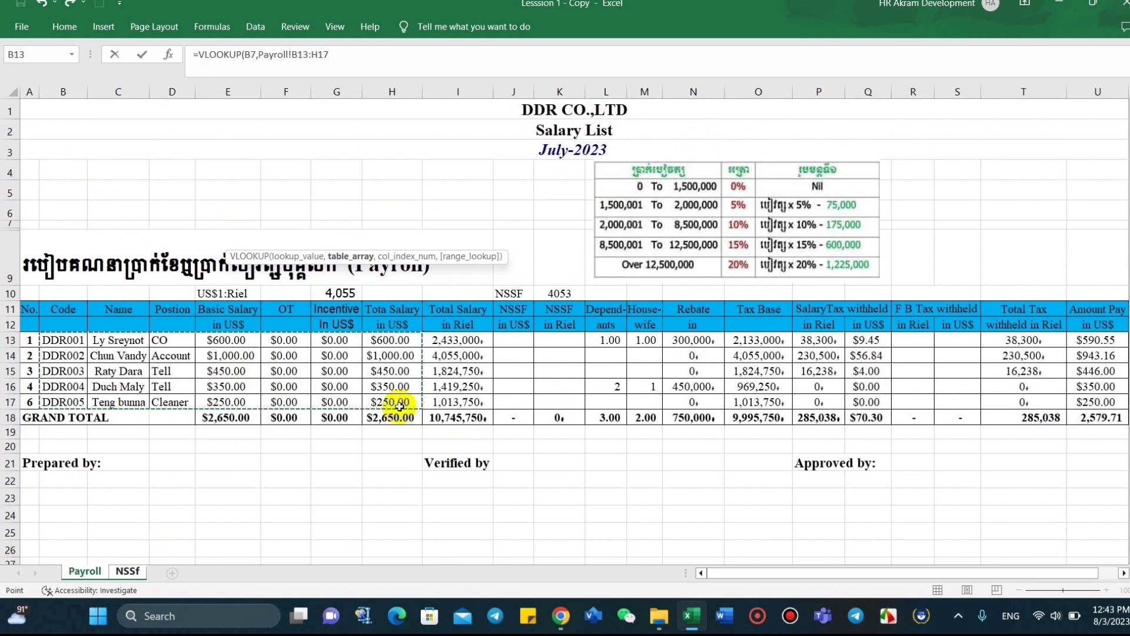
type(",7")
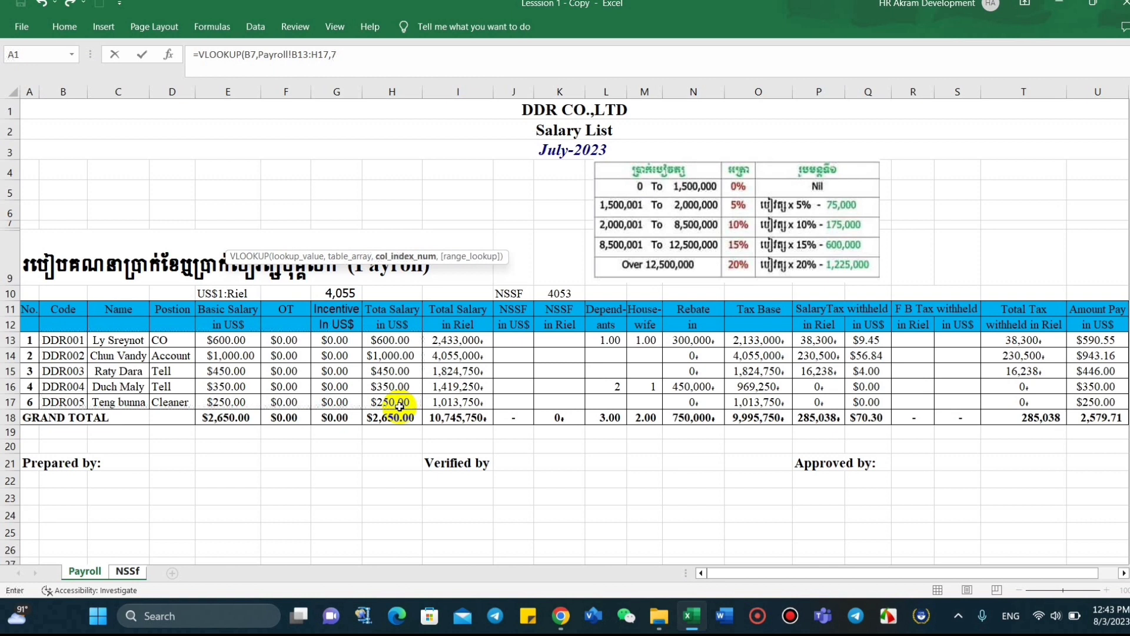
type(",")
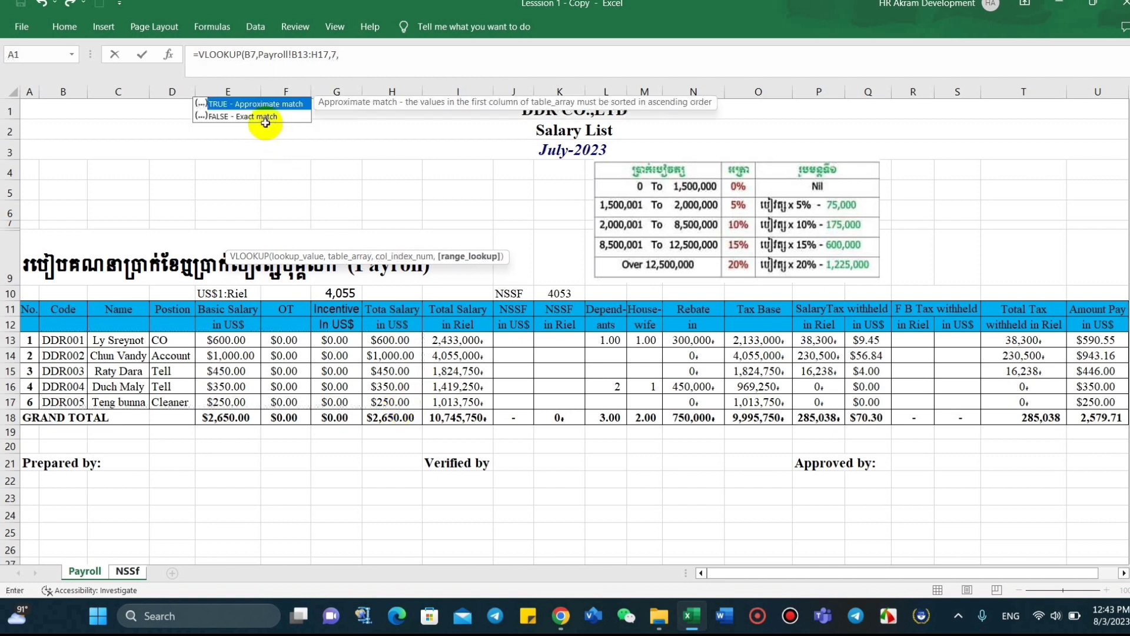
double_click(263, 119)
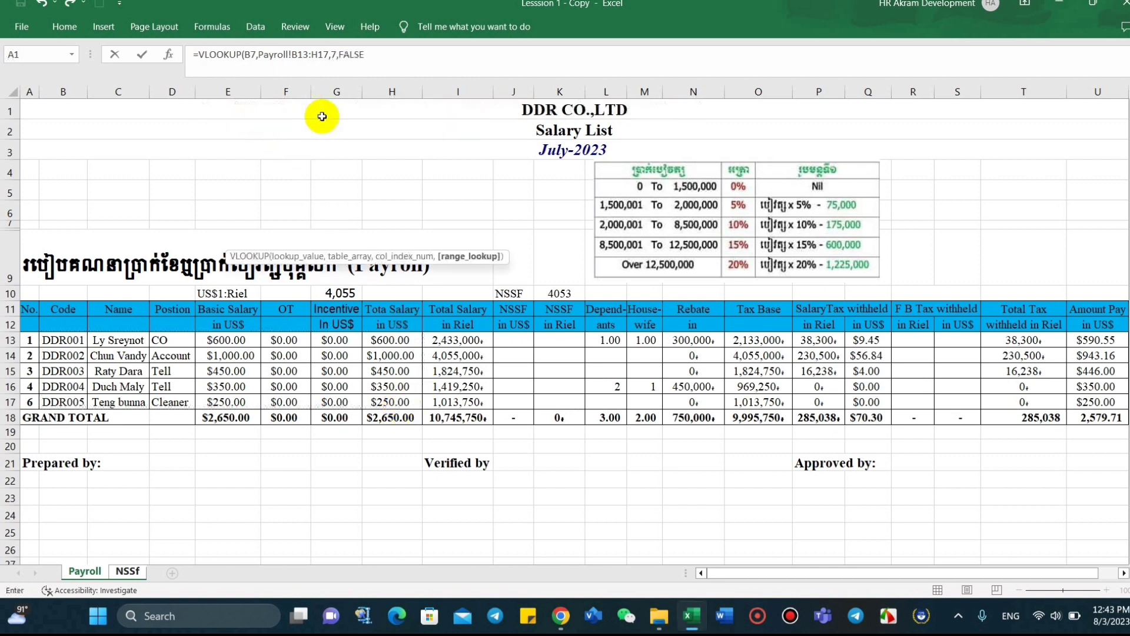
key("Return")
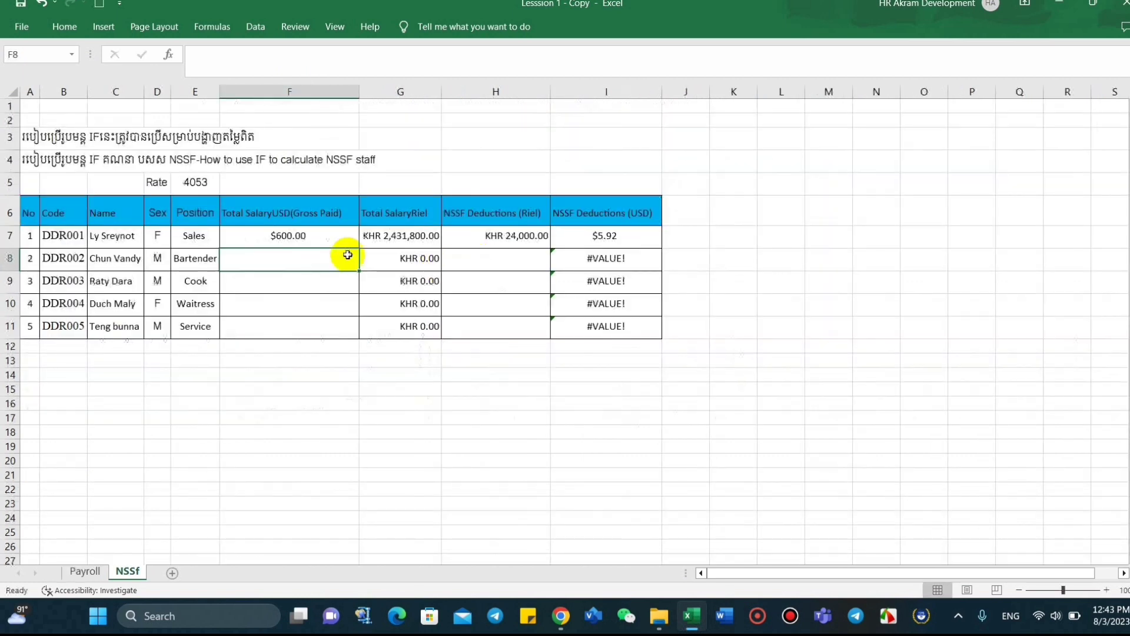
Step: Fill F7's VLOOKUP down to F11, giving $1,000.00, $450.00, $350.00 and $250.00
left_click(298, 238)
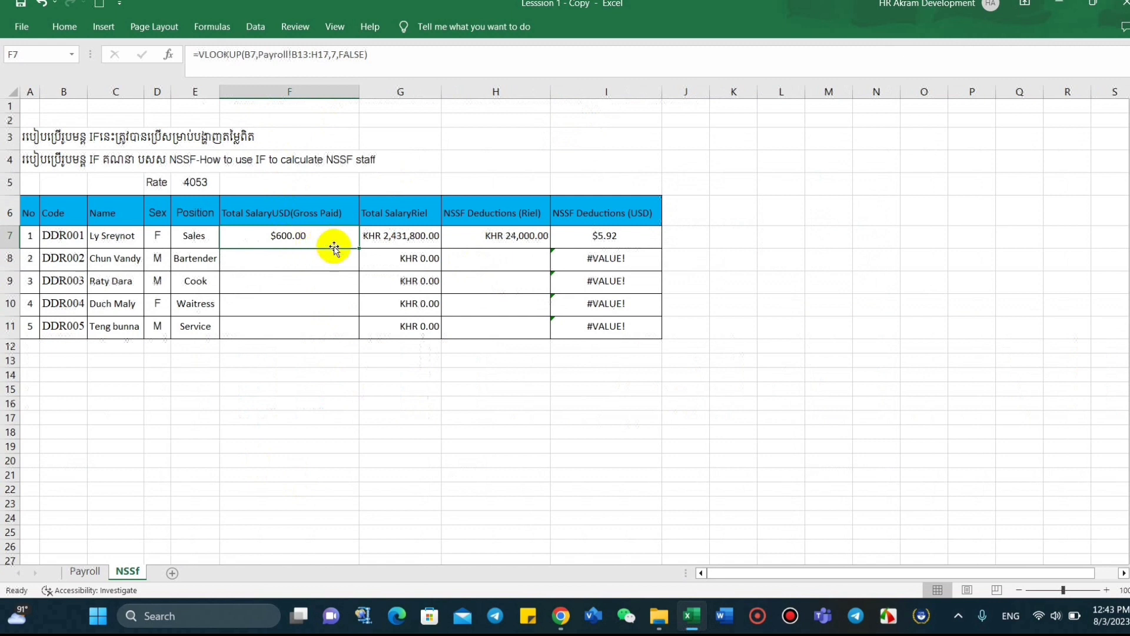
double_click(359, 248)
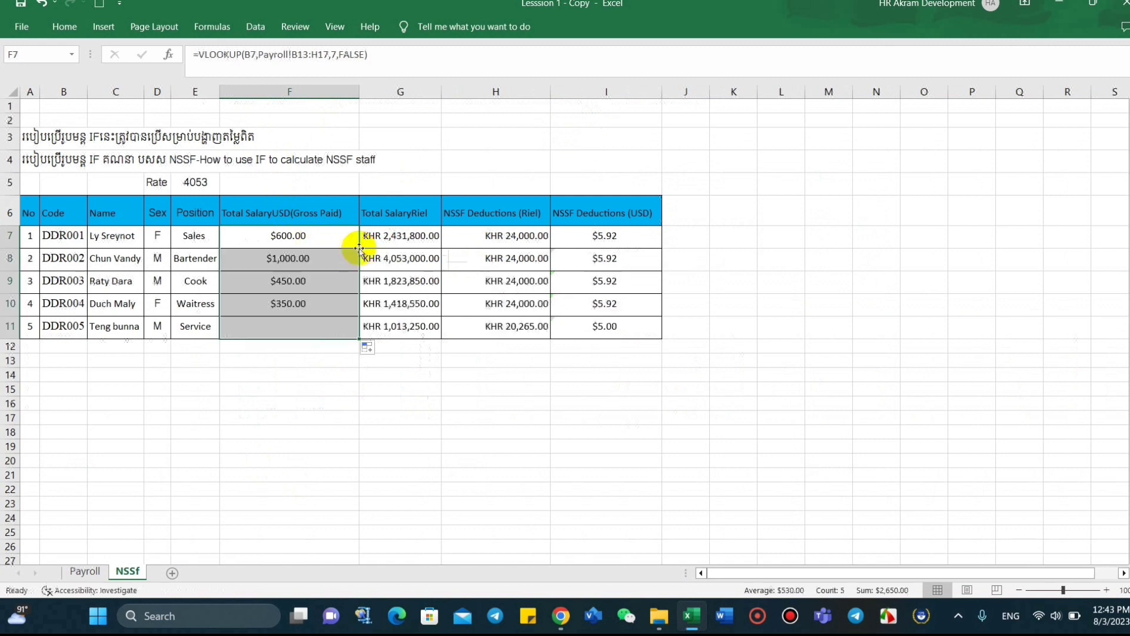
left_click(470, 386)
left_click(616, 320)
left_click(369, 390)
left_click(602, 259)
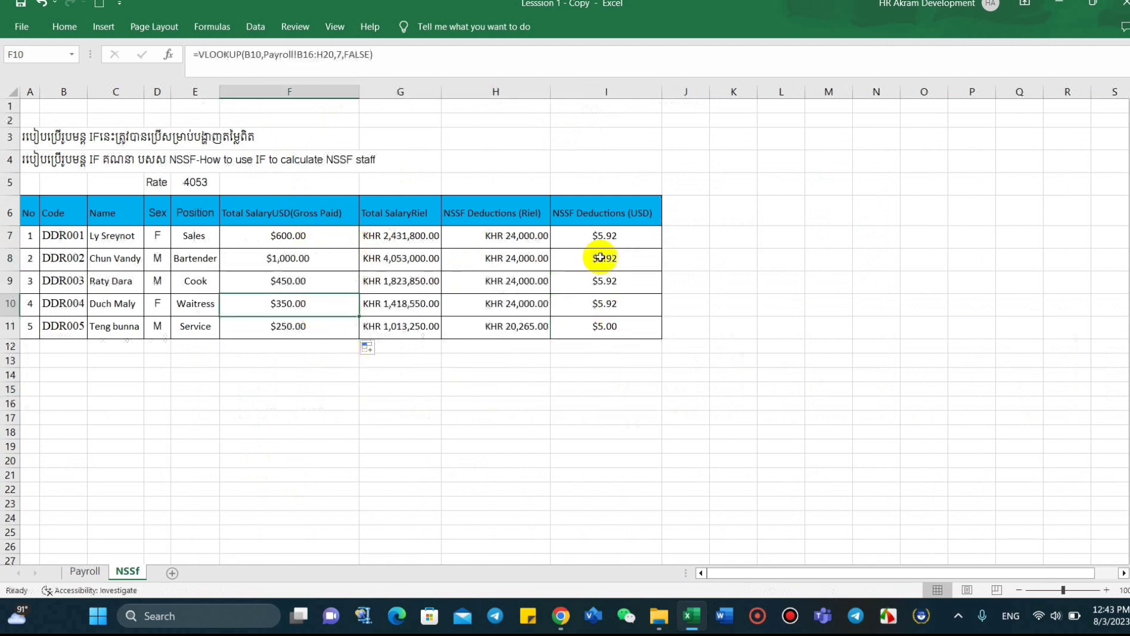
left_click(387, 419)
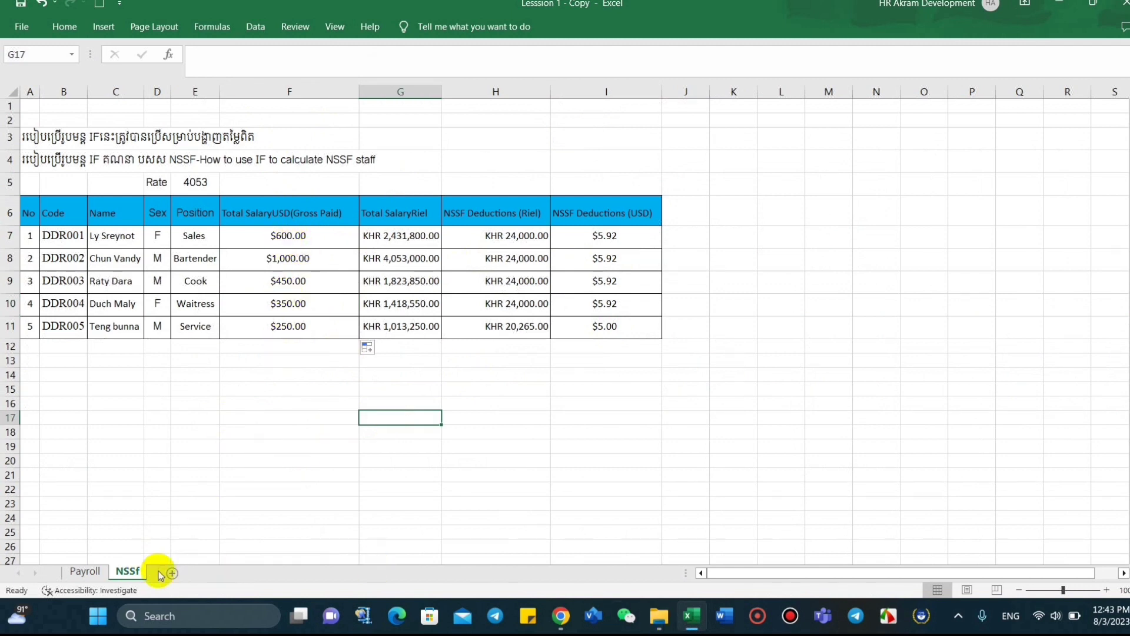
Step: Return to the Payroll sheet and select J13, abandoning a started entry there
left_click(85, 571)
left_click(512, 479)
left_click(515, 339)
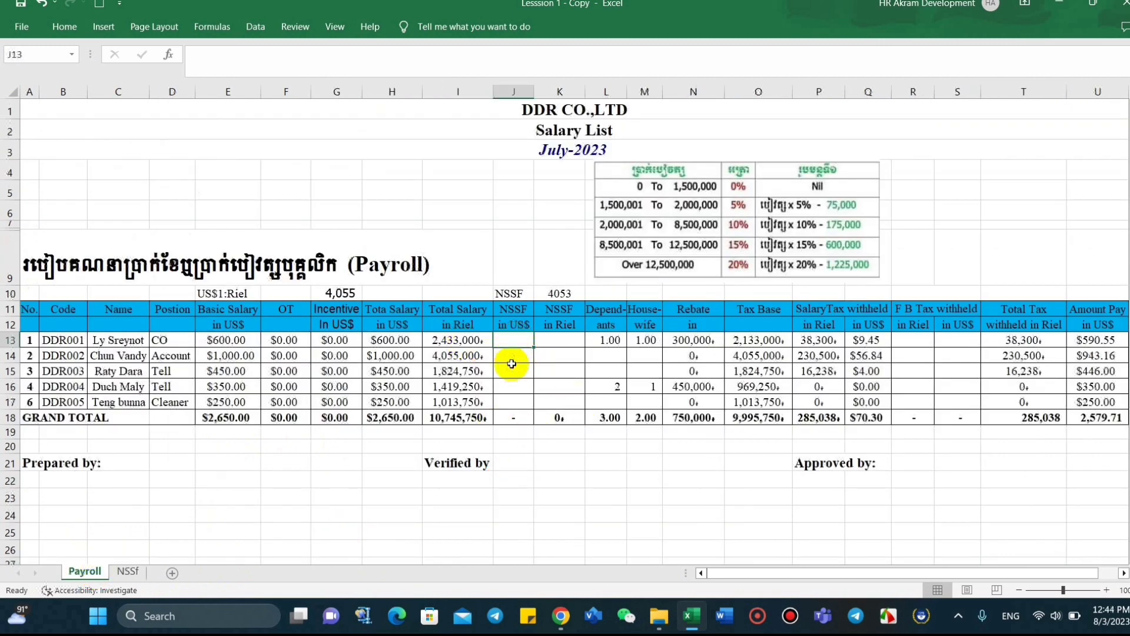
type("=")
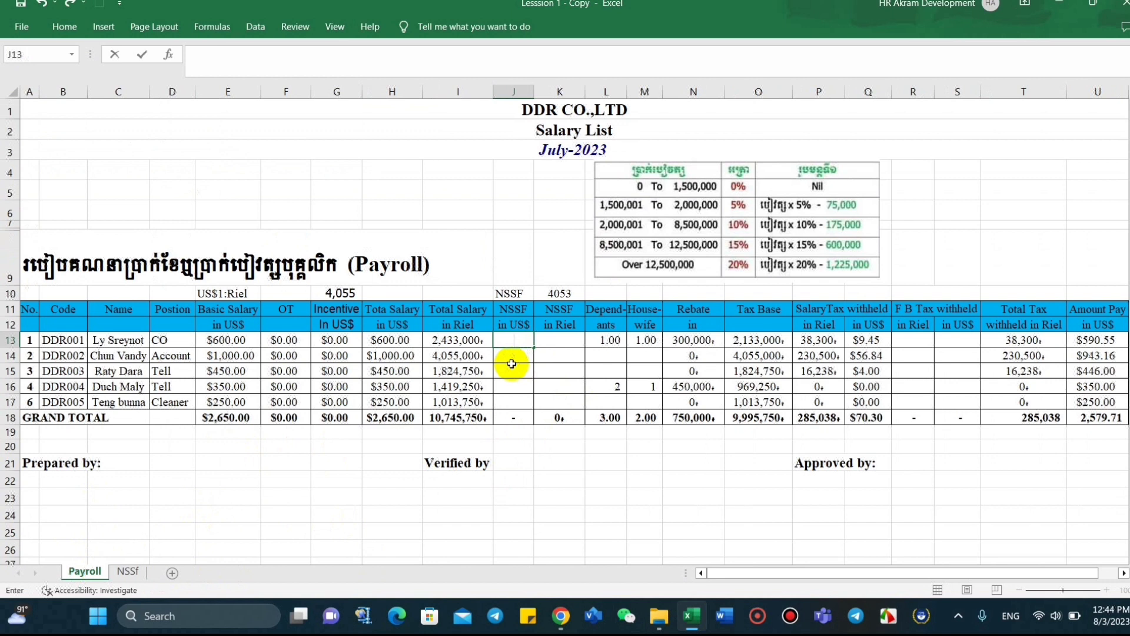
left_click(542, 383)
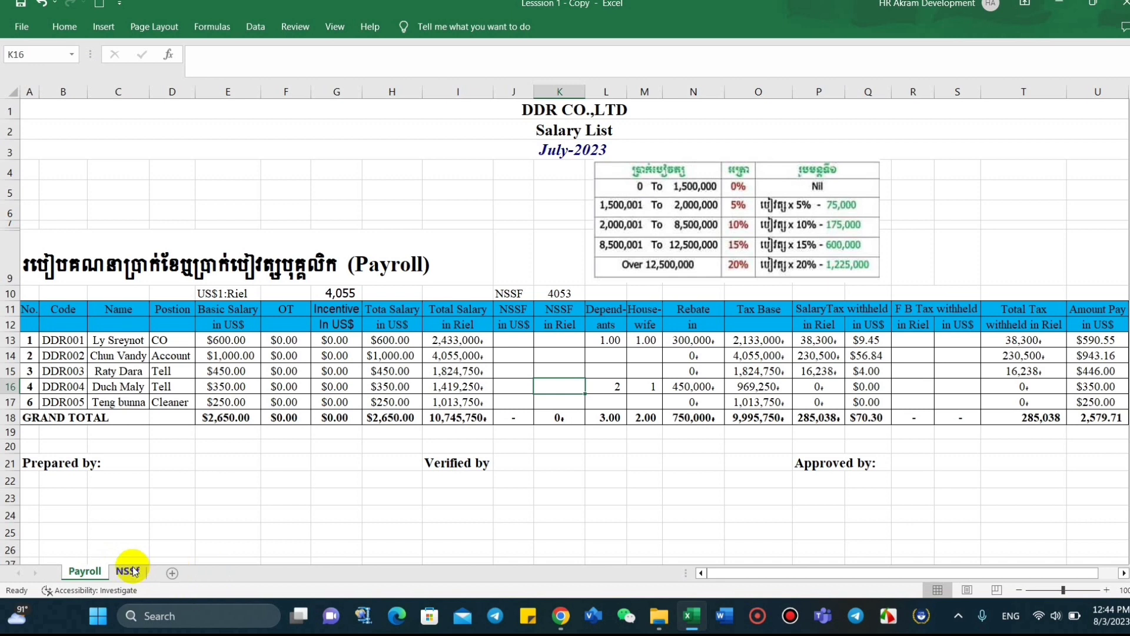
Step: Enter =VLOOKUP(Payroll!B13,NSSf!B7:I11,8,FALSE) in J13, returning 5.92
left_click(517, 345)
type("=v")
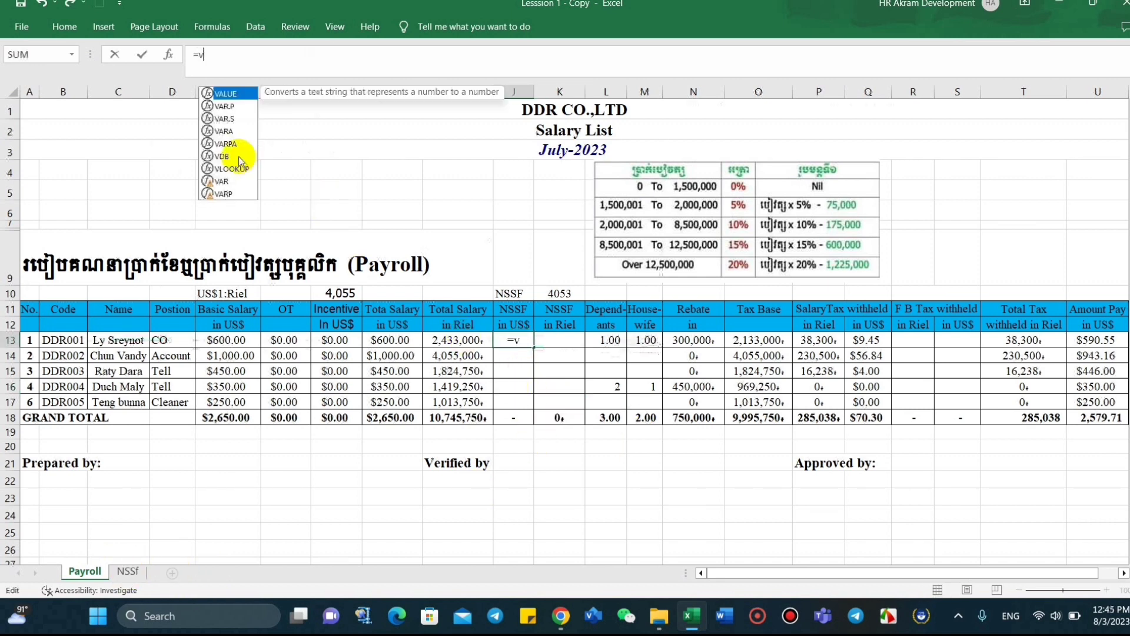
double_click(232, 169)
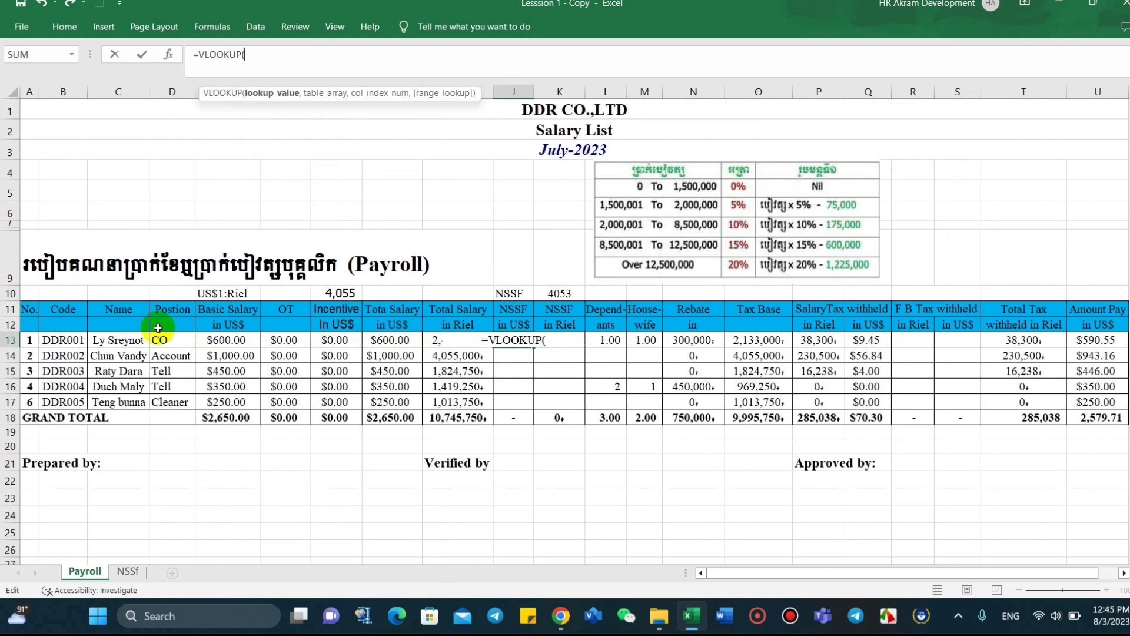
left_click(71, 340)
type(",")
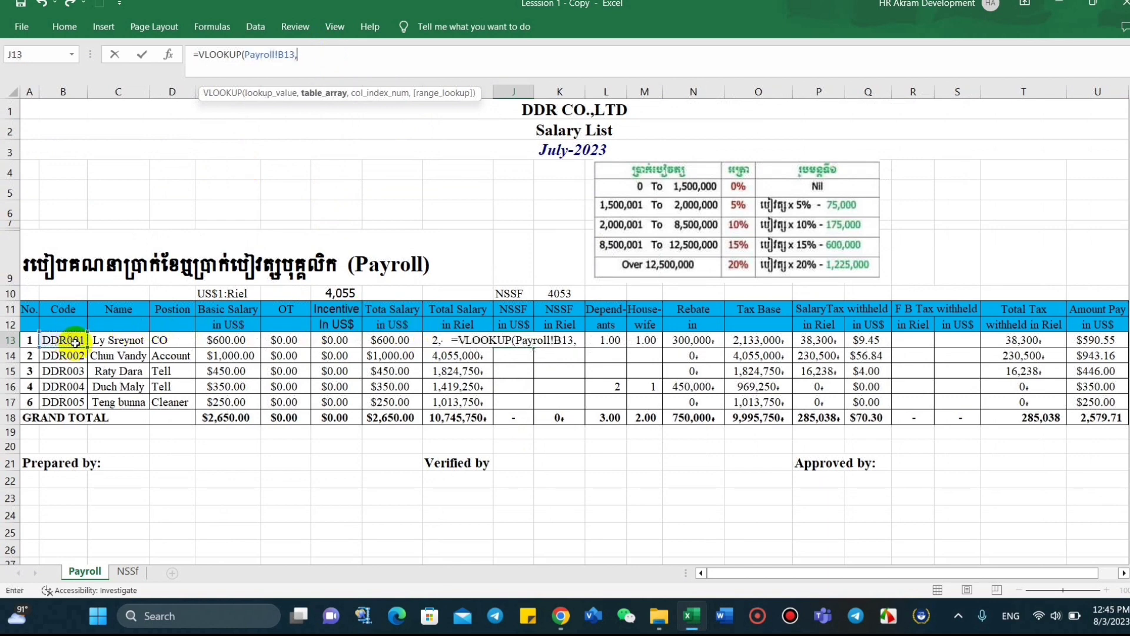
left_click(128, 572)
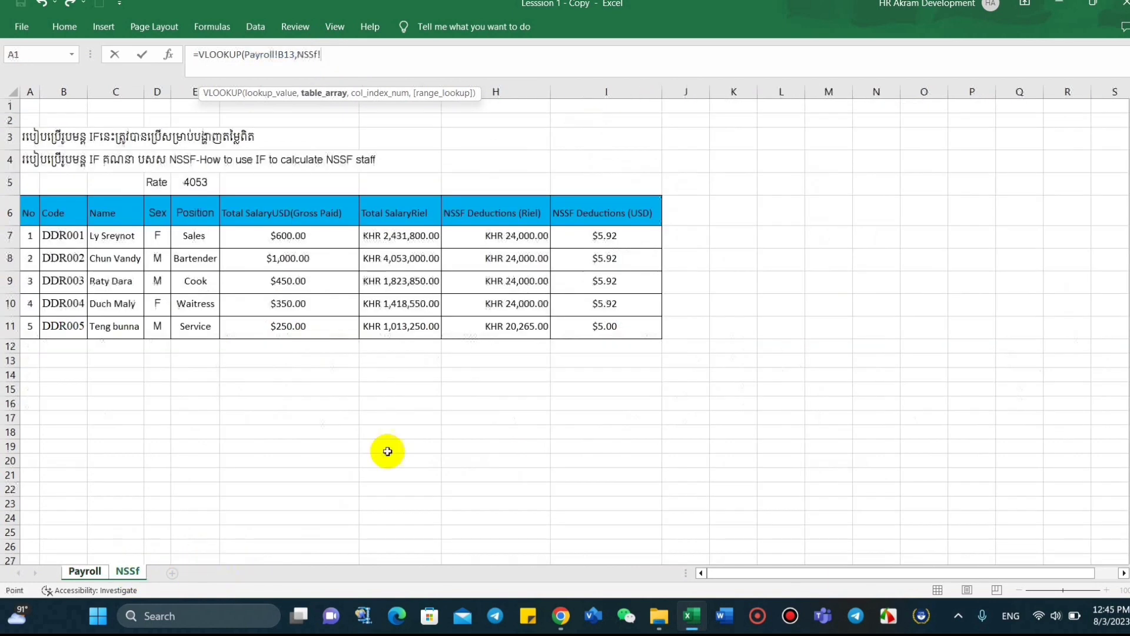
left_click_drag(53, 236, 590, 324)
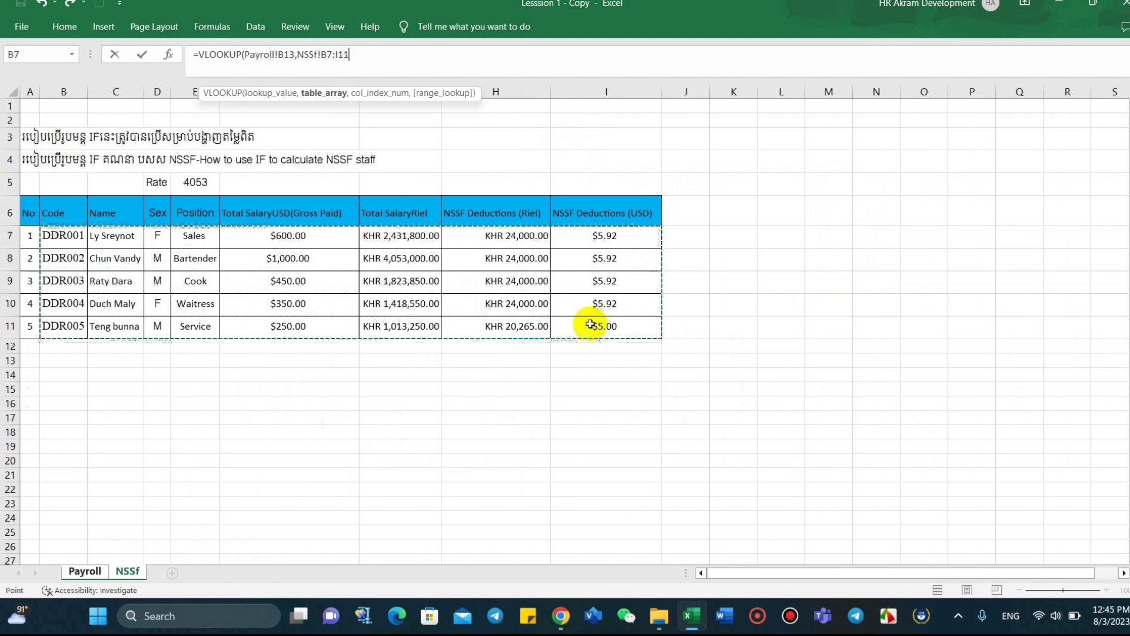
type(",8")
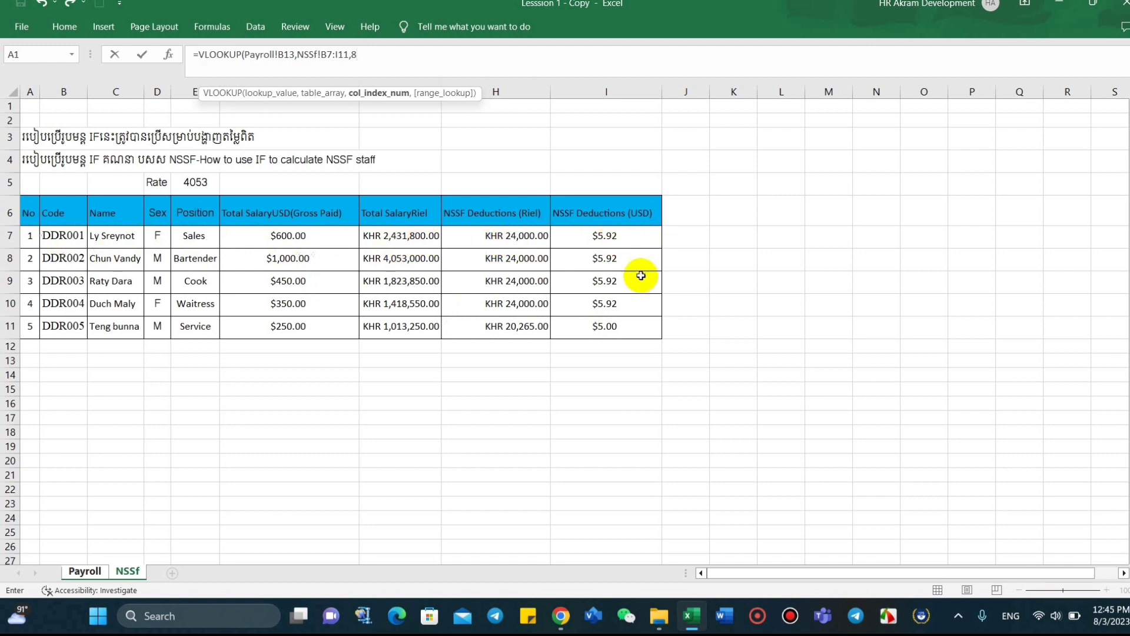
type(",")
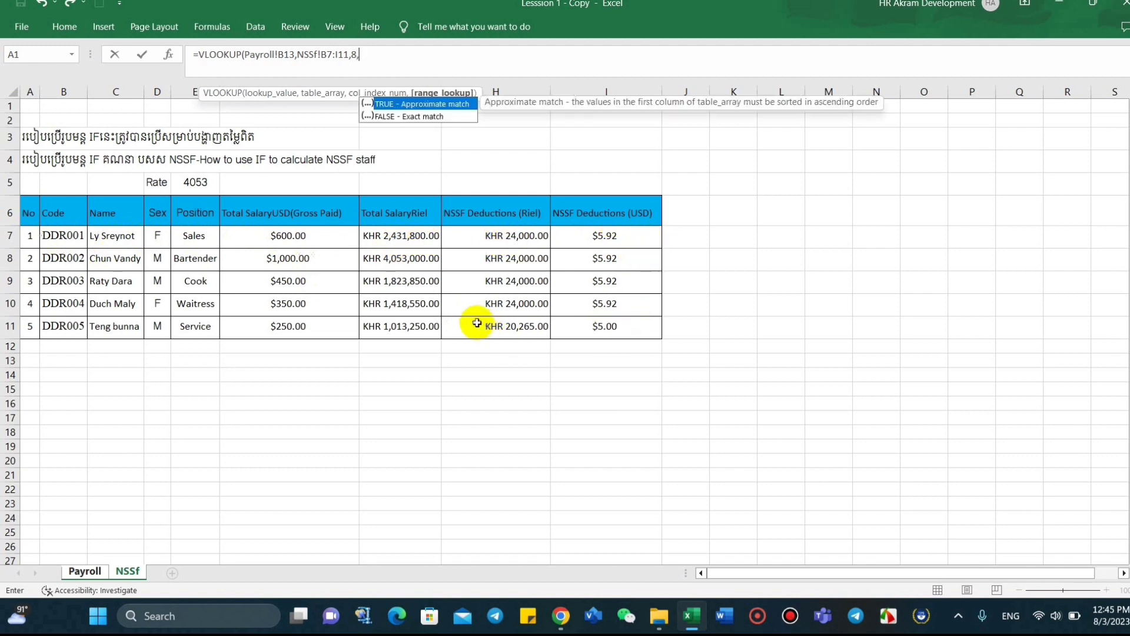
double_click(414, 117)
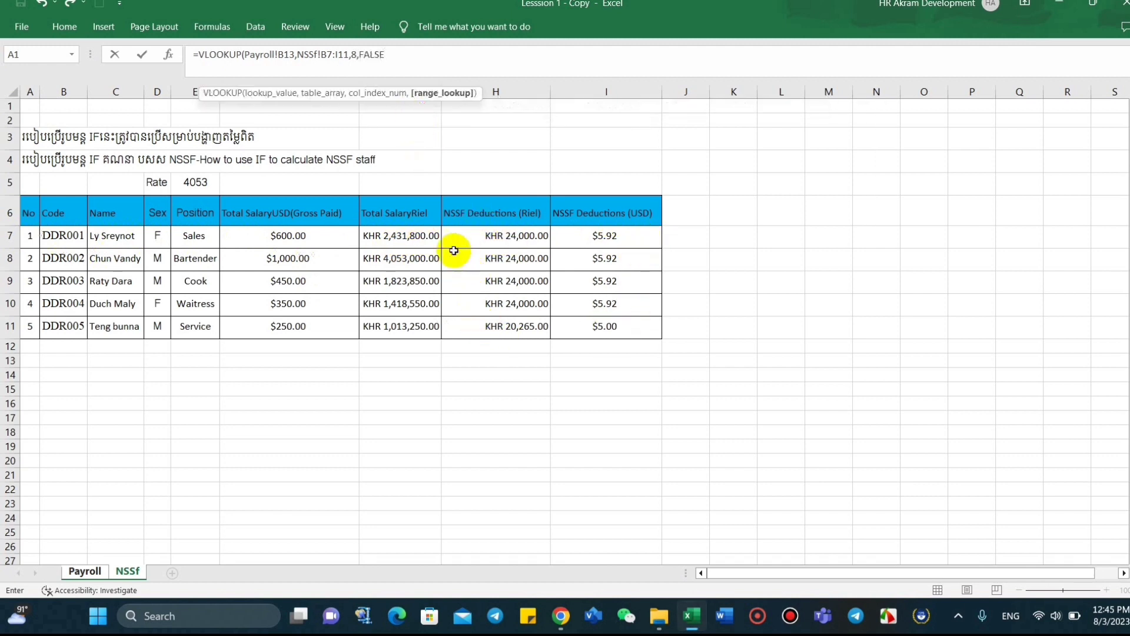
key("Return")
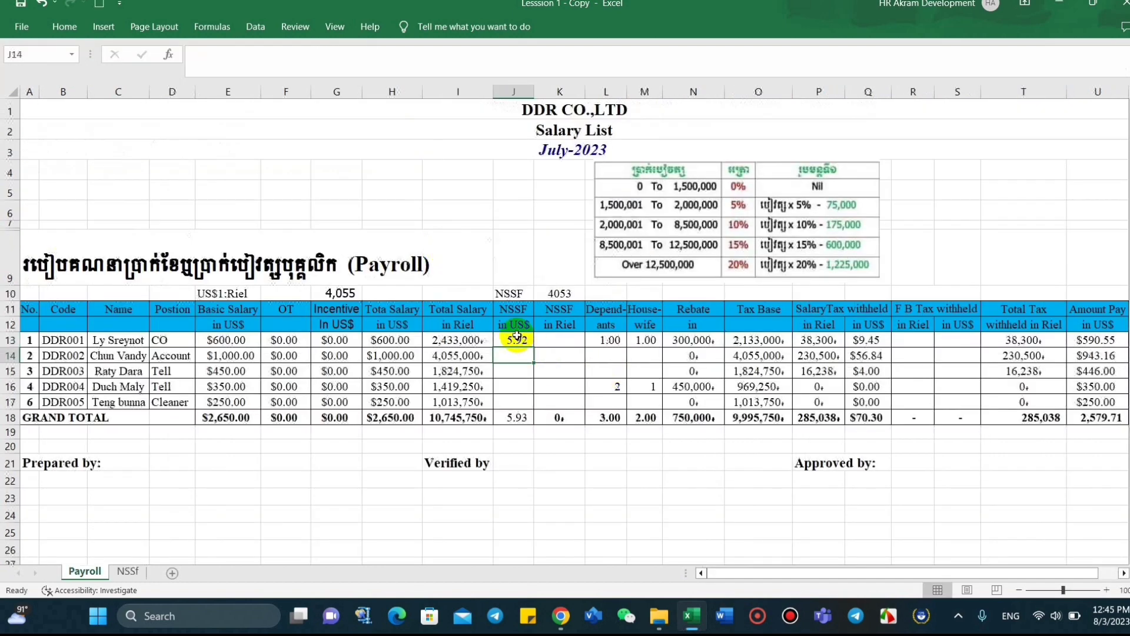
Step: Copy J13's NSSF lookup down to J17
left_click(516, 341)
left_click_drag(534, 350, 533, 405)
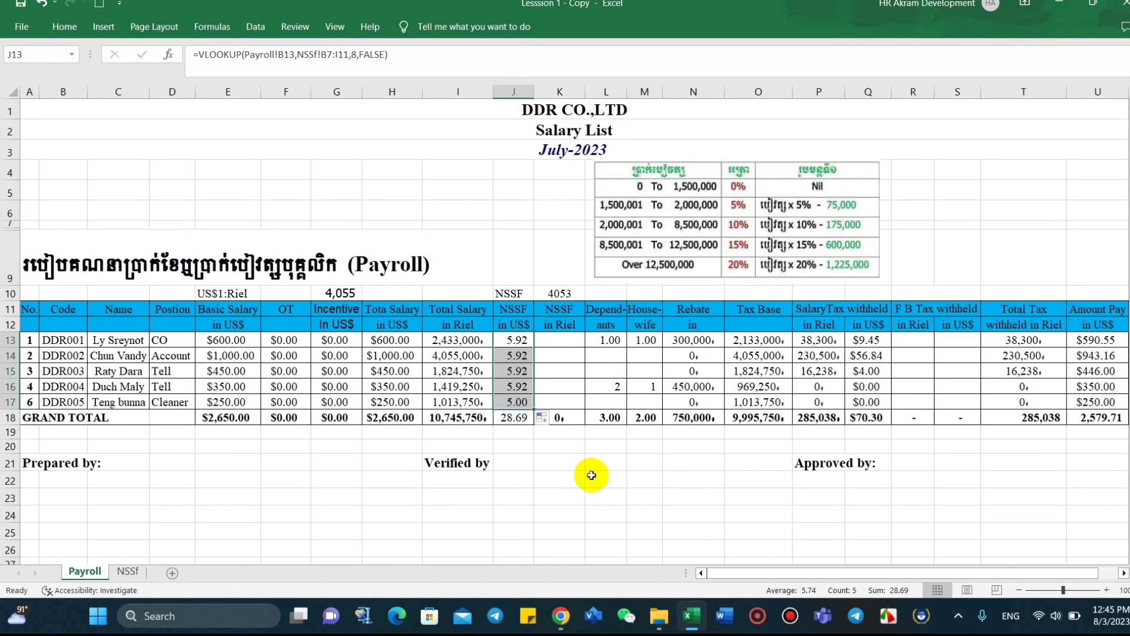
left_click(557, 341)
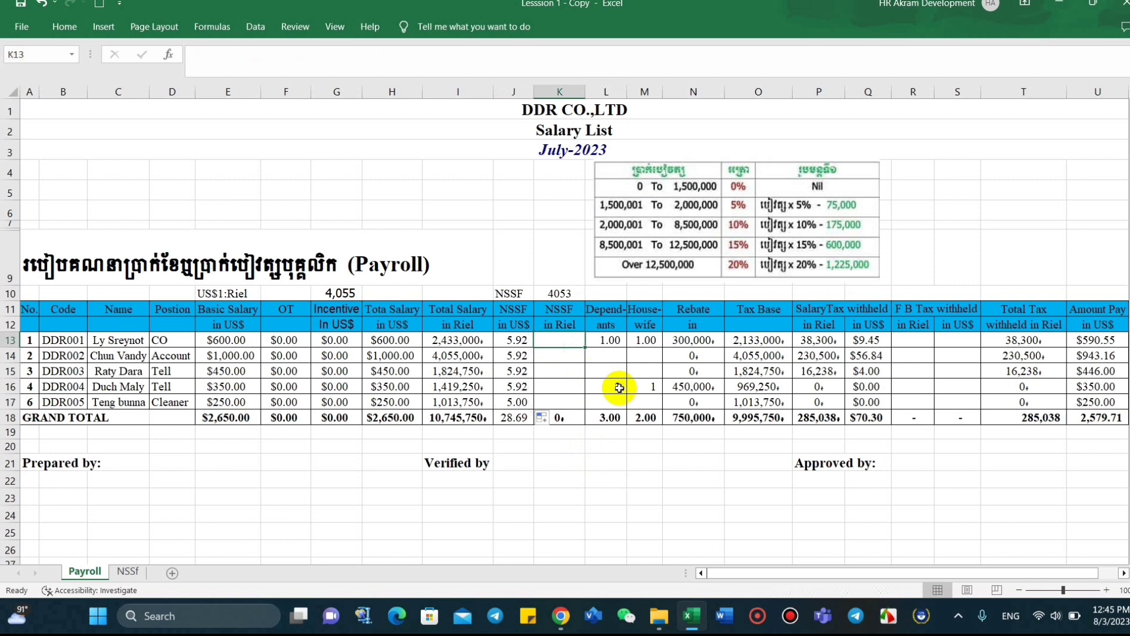
left_click(514, 341)
left_click(559, 342)
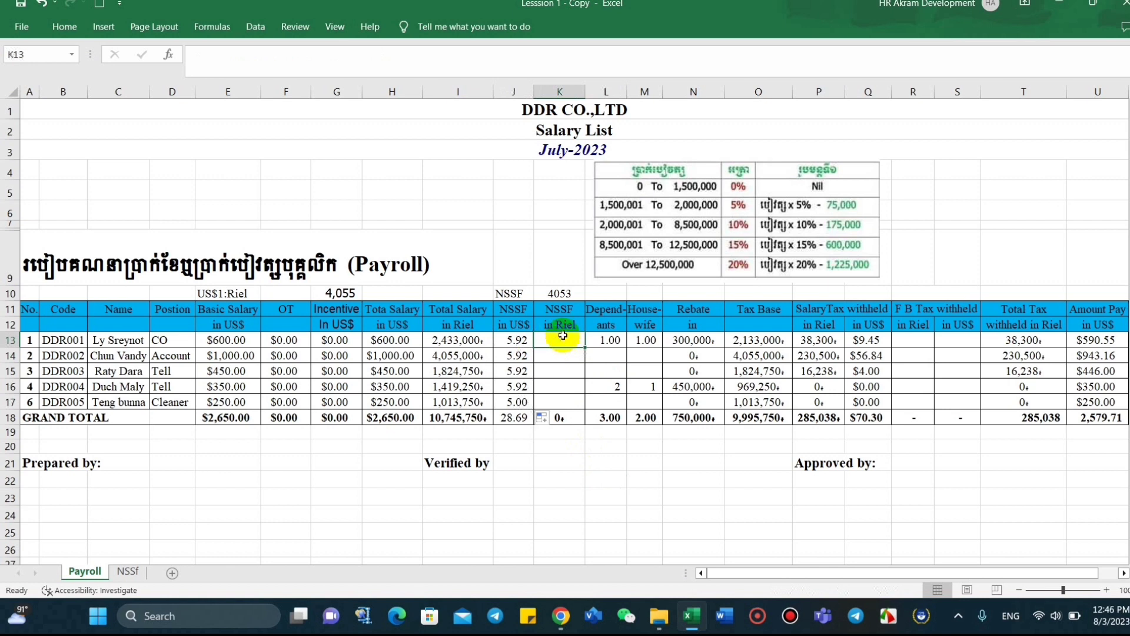
Step: Apply H13's dollar format to J13:J17 and autofit column J to show $28.69
left_click(390, 342)
left_click(65, 26)
left_click(75, 83)
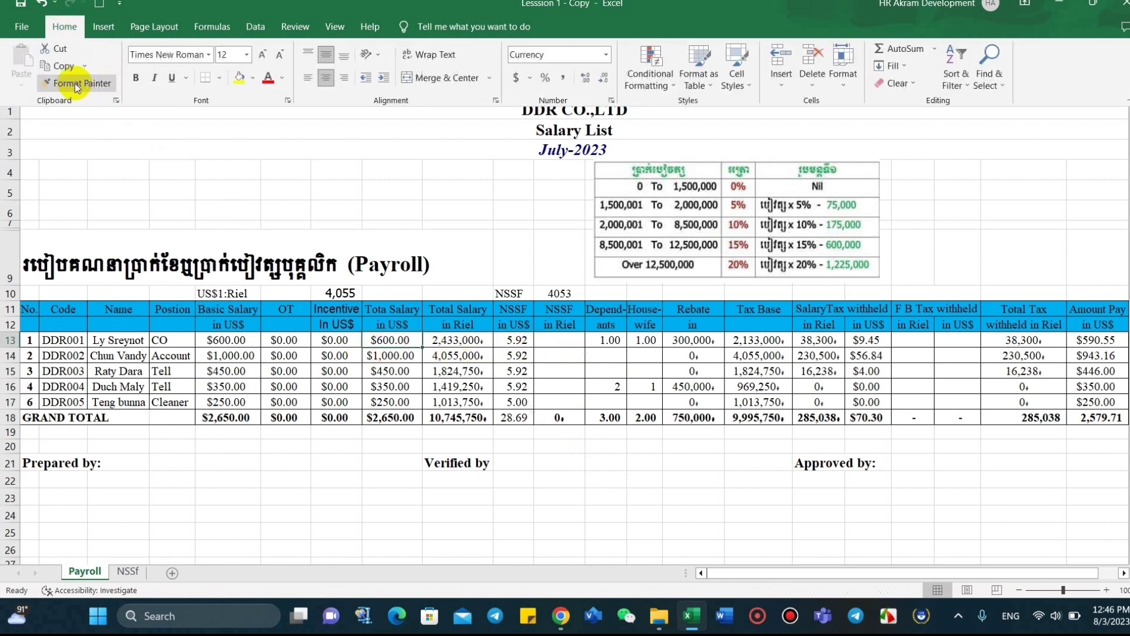
left_click_drag(515, 337, 524, 407)
left_click(545, 454)
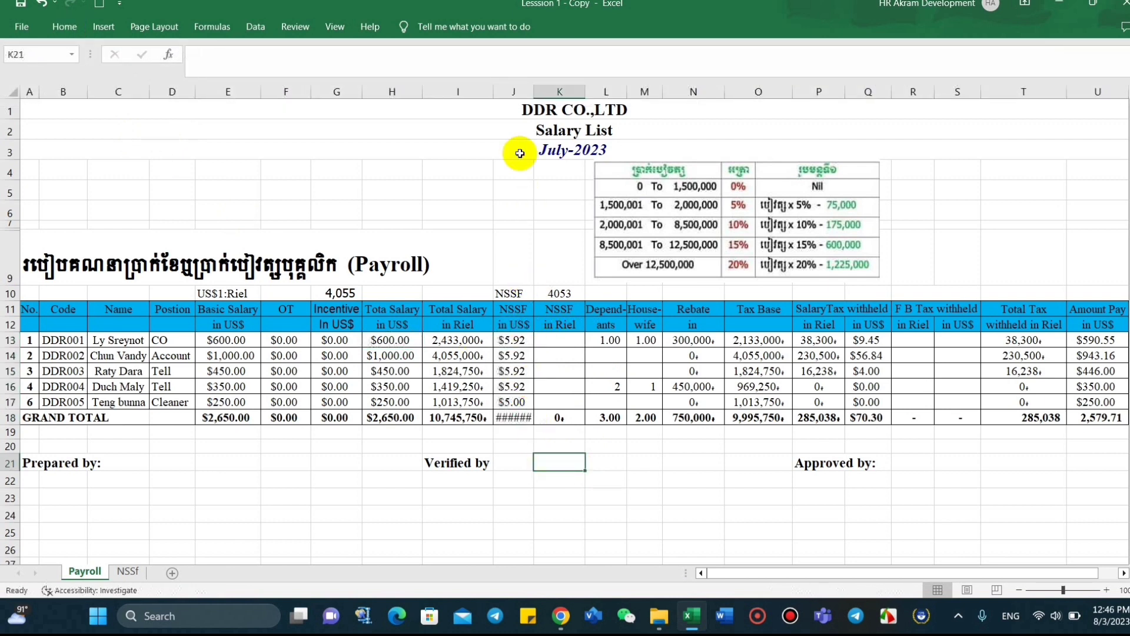
double_click(539, 87)
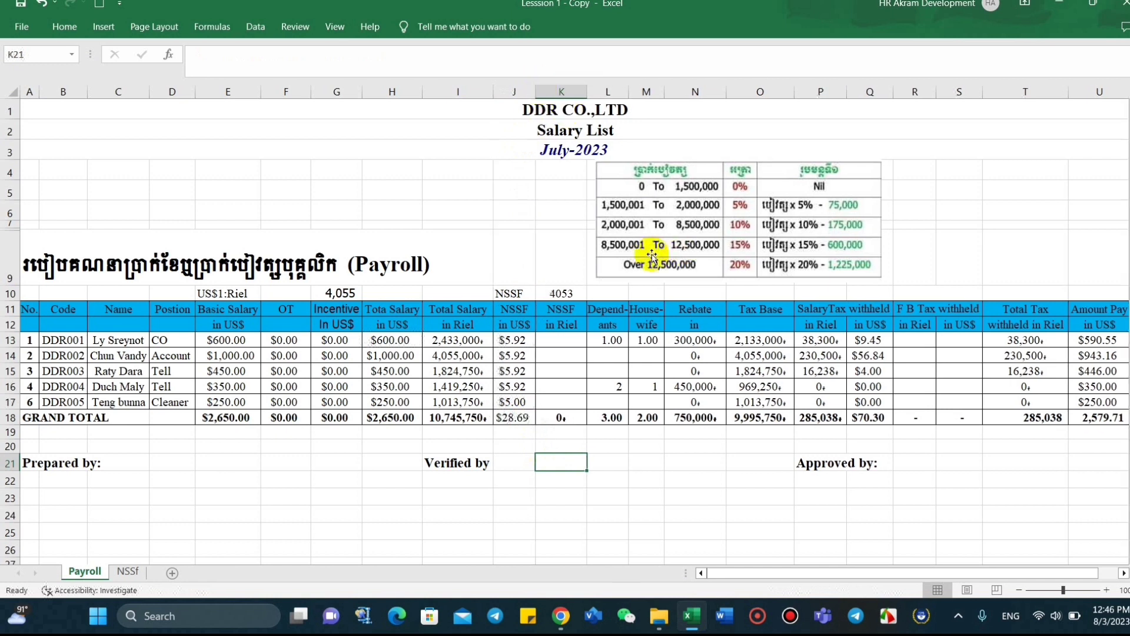
left_click(563, 339)
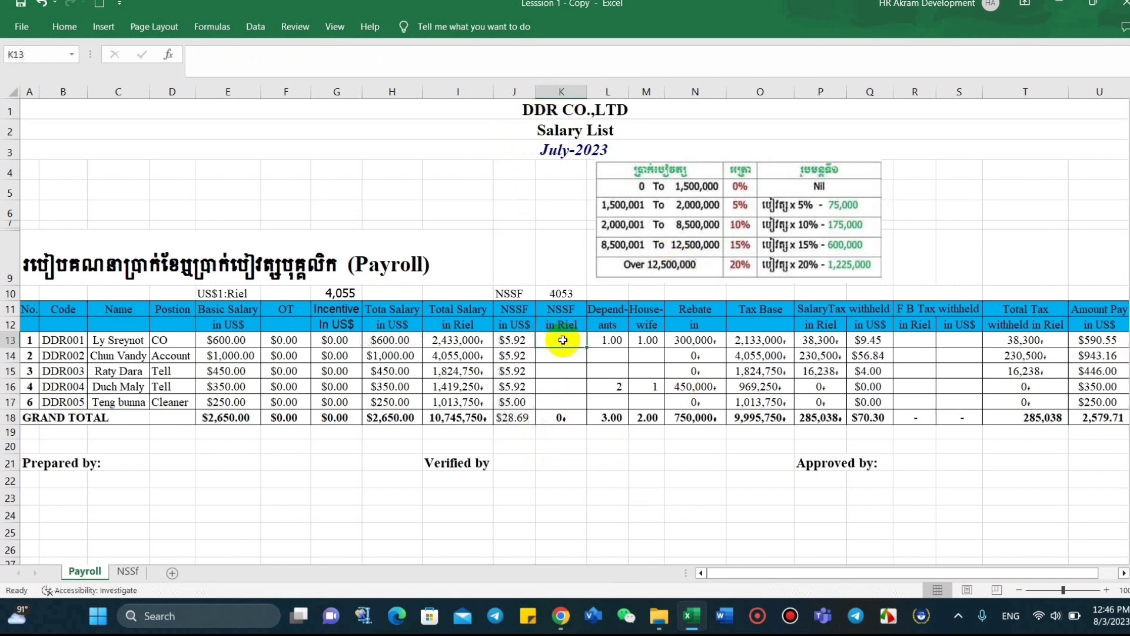
Step: Enter =J13*K10 in K13 for 24,000.00, widen column K, and copy it to K17
type("=")
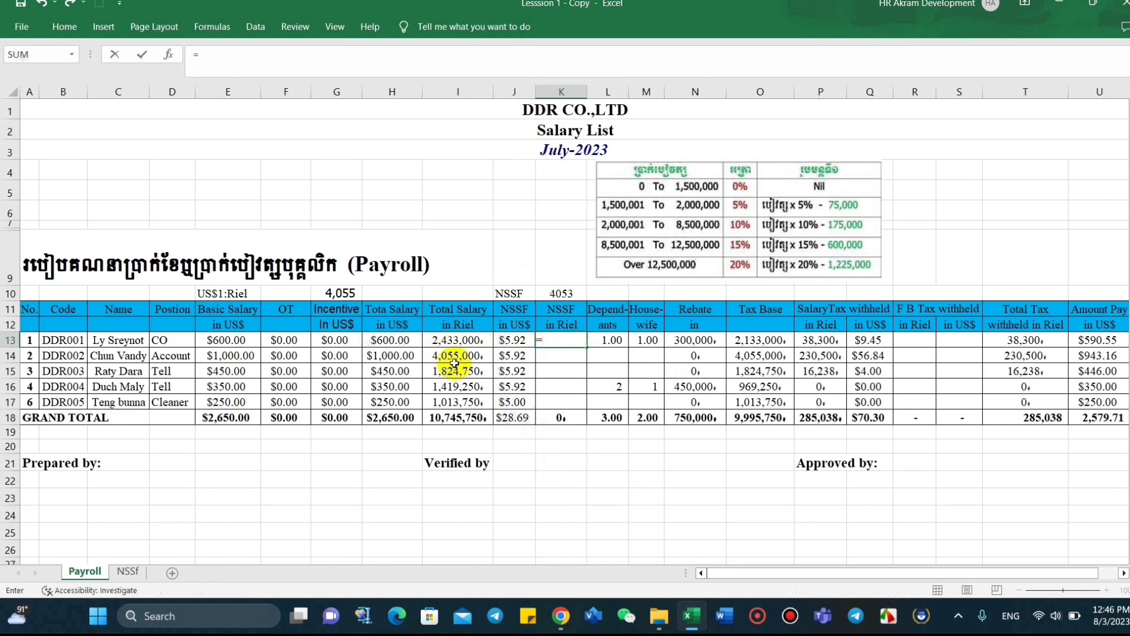
left_click(506, 341)
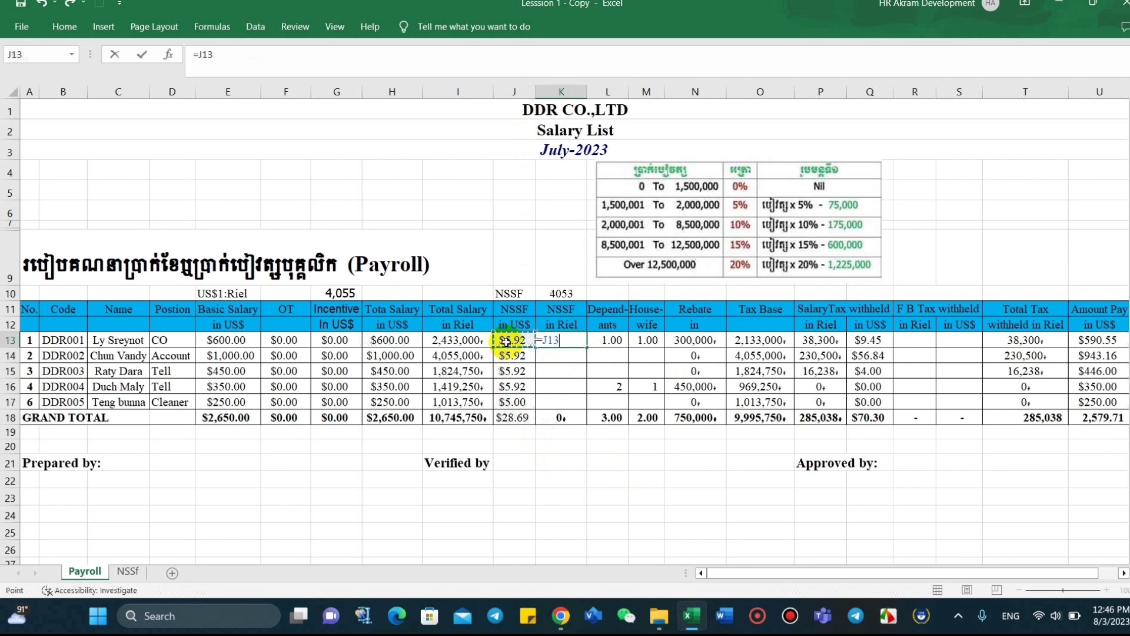
left_click(570, 294)
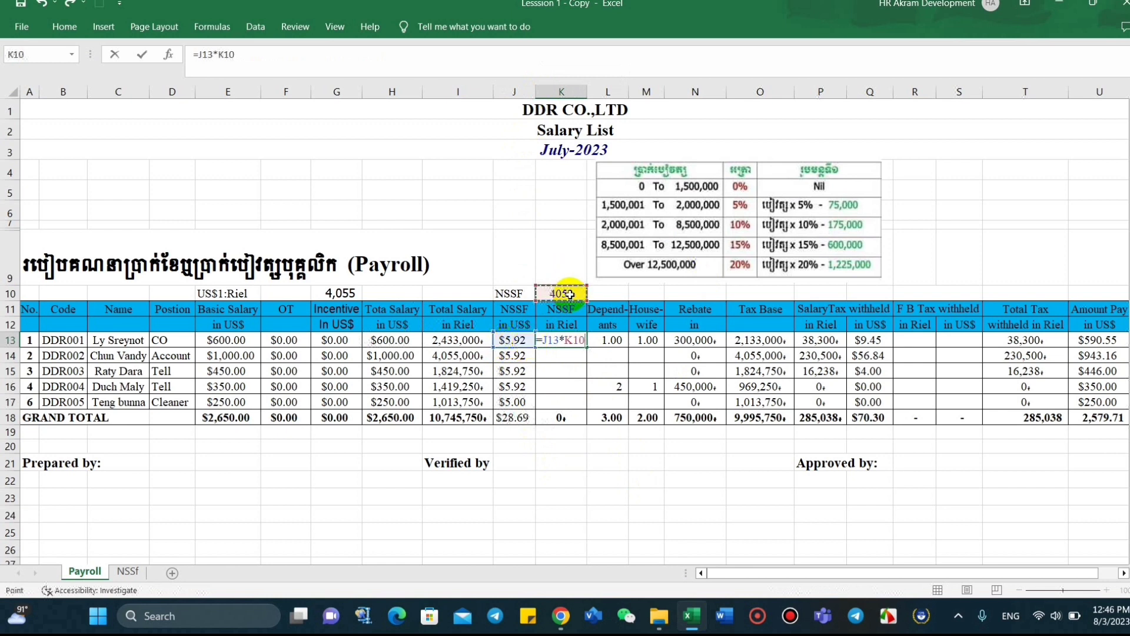
key("Return")
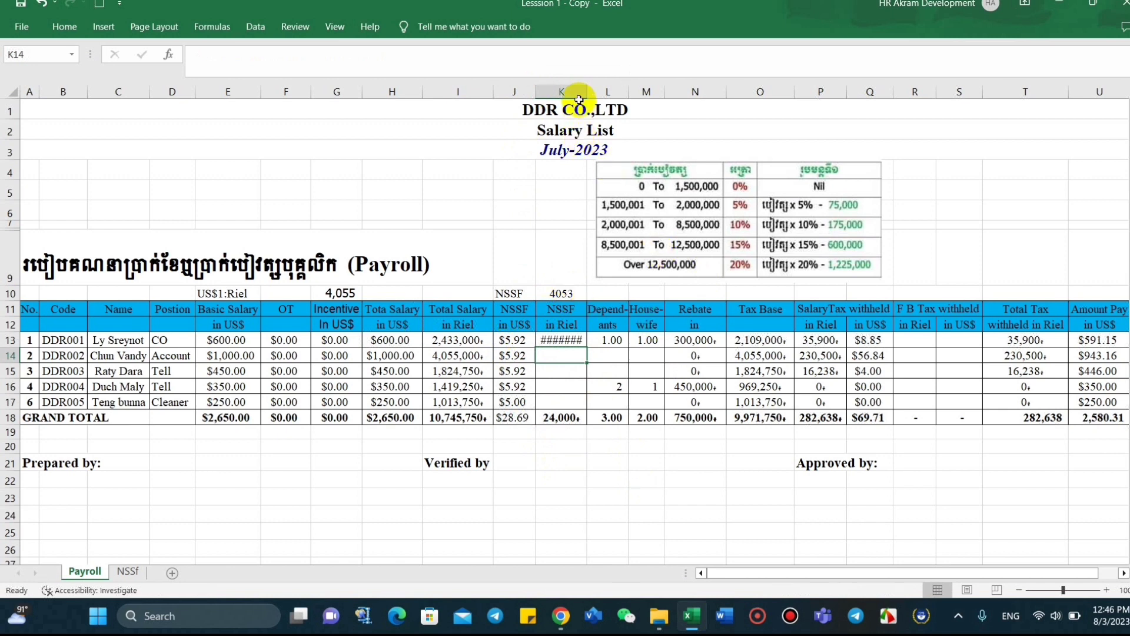
double_click(586, 88)
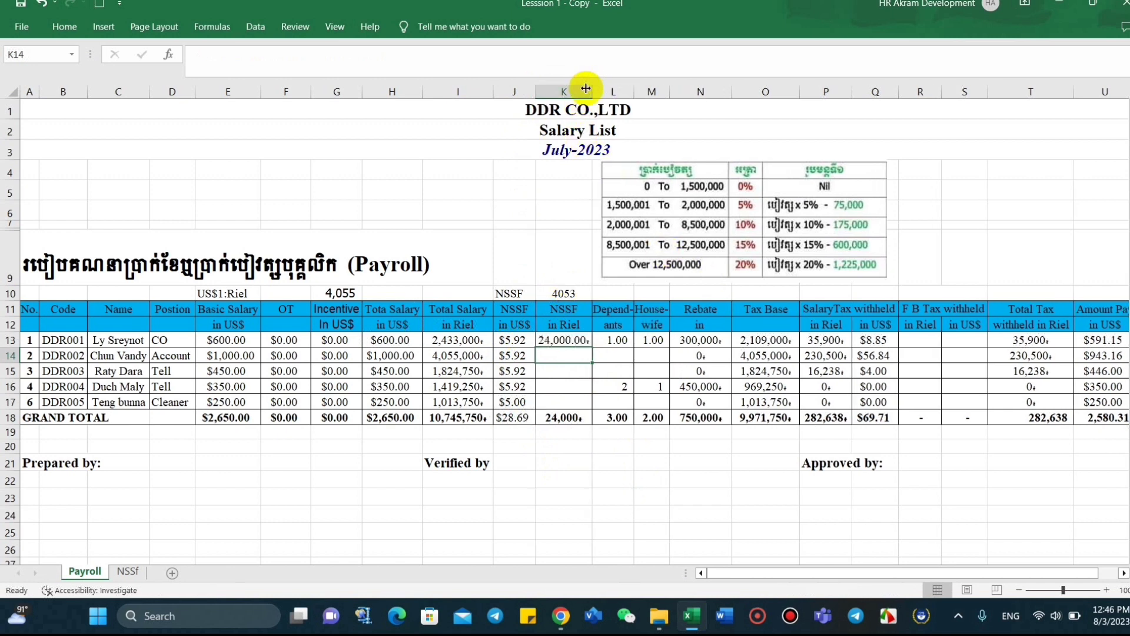
left_click(584, 342)
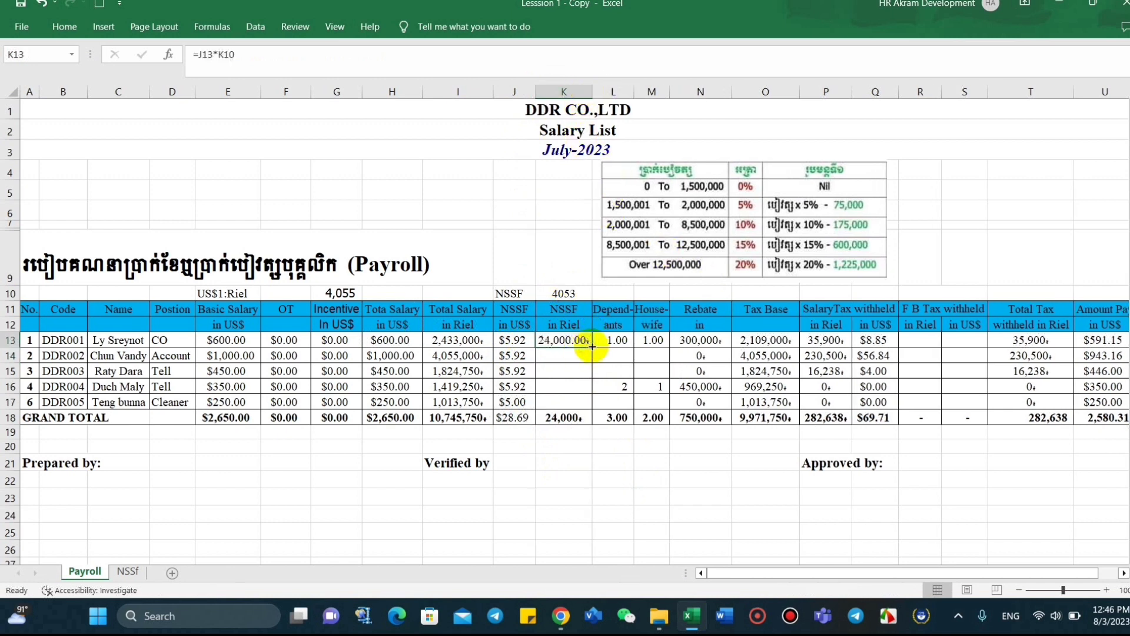
left_click_drag(591, 347, 583, 402)
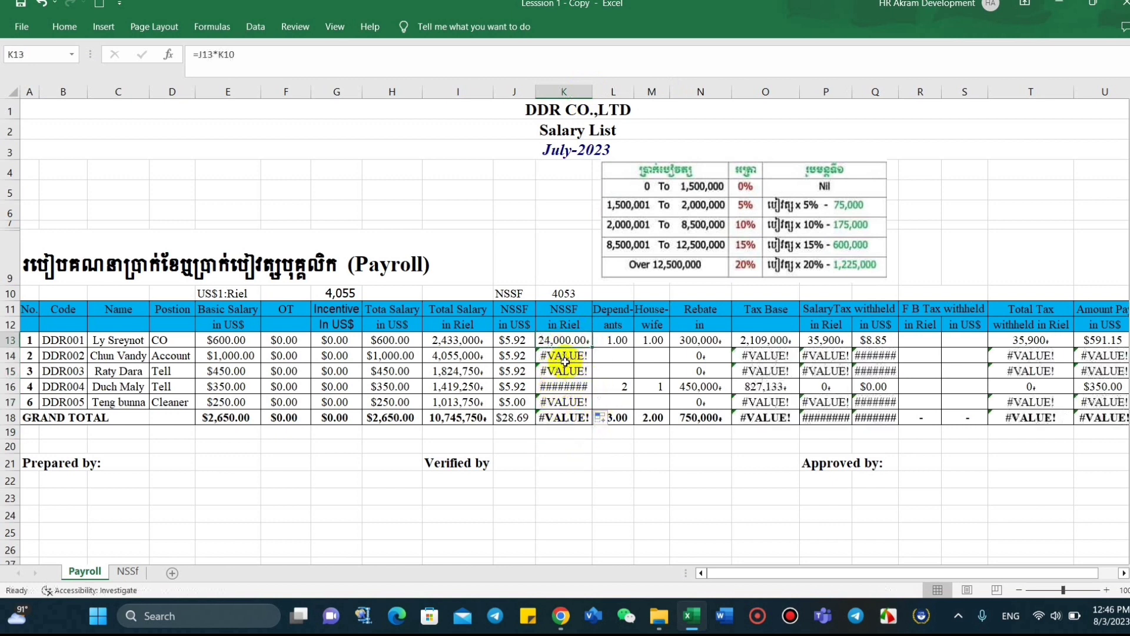
Step: Change K13 to =J13*$K$10 and fill it down, giving 24,000.00 and 20,265.00
left_click(219, 55)
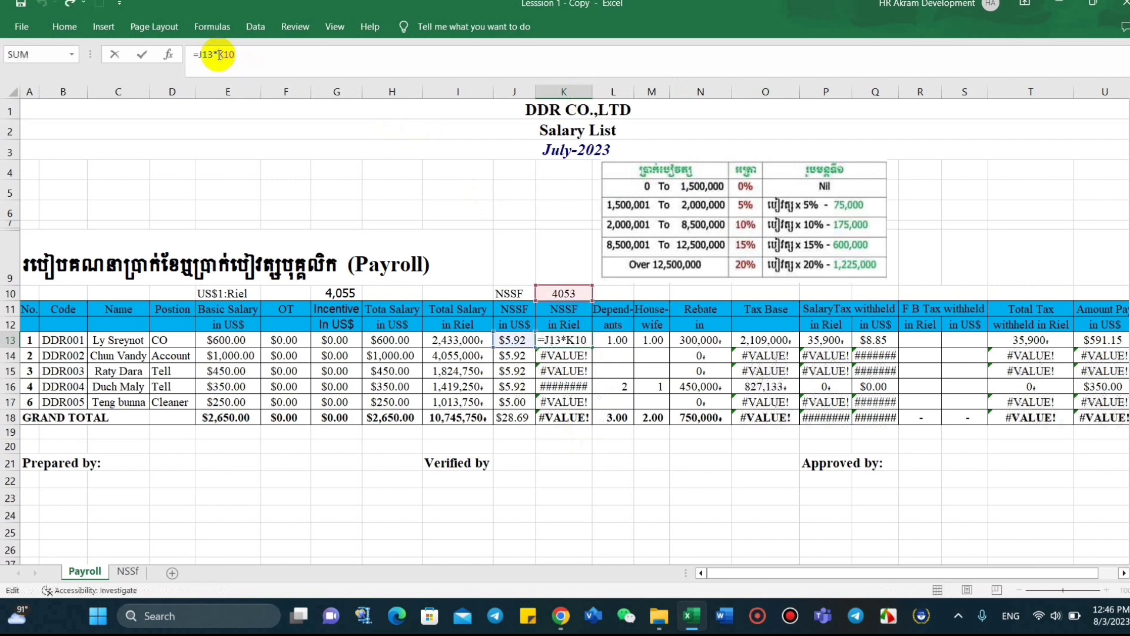
type("$K$")
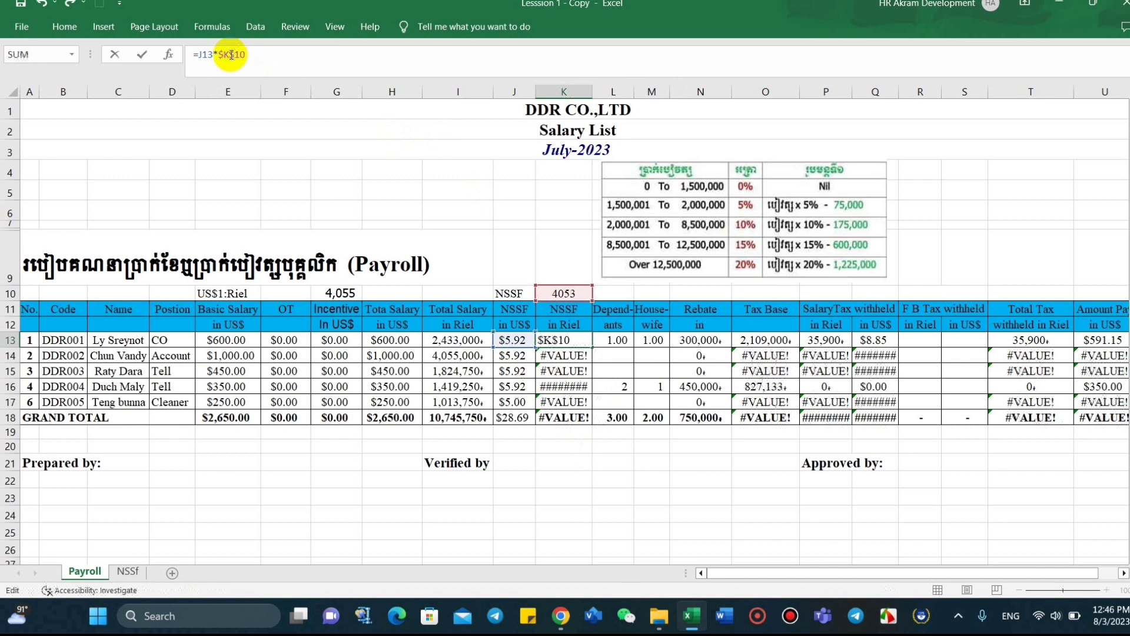
left_click(262, 57)
key("Return")
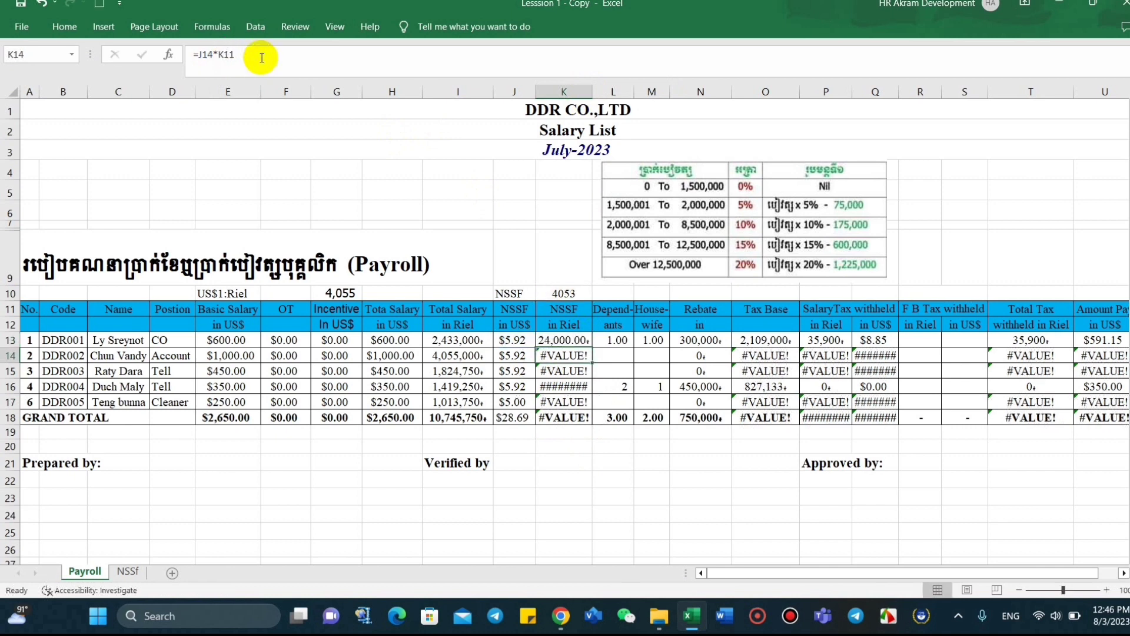
left_click(569, 343)
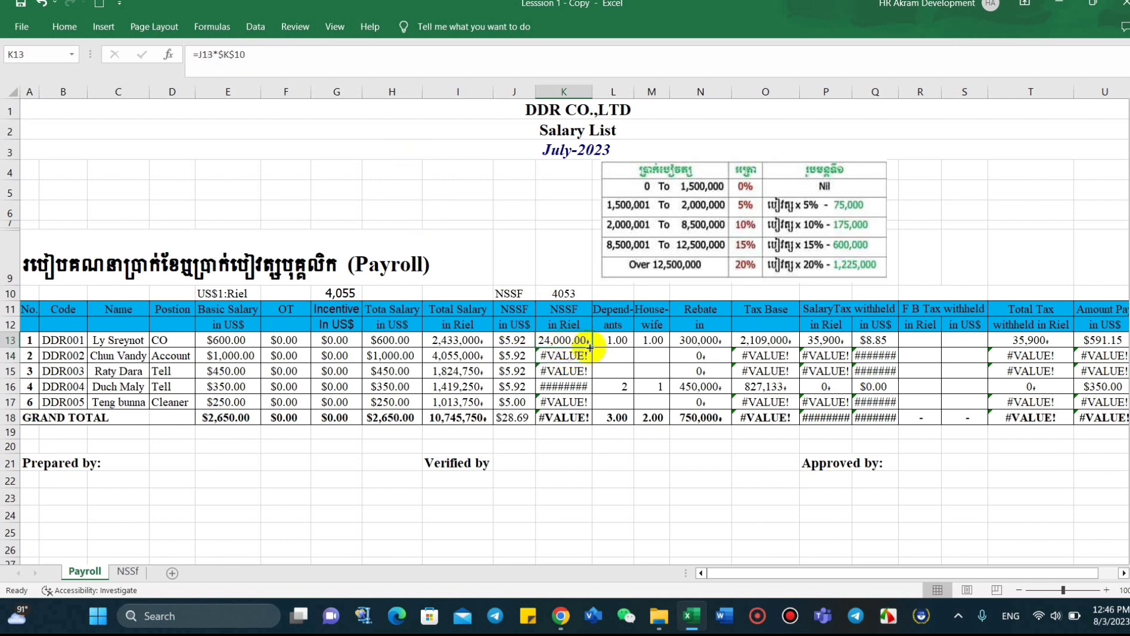
double_click(594, 350)
Step: Zoom out to 90% to view the whole payroll table
left_click(583, 488)
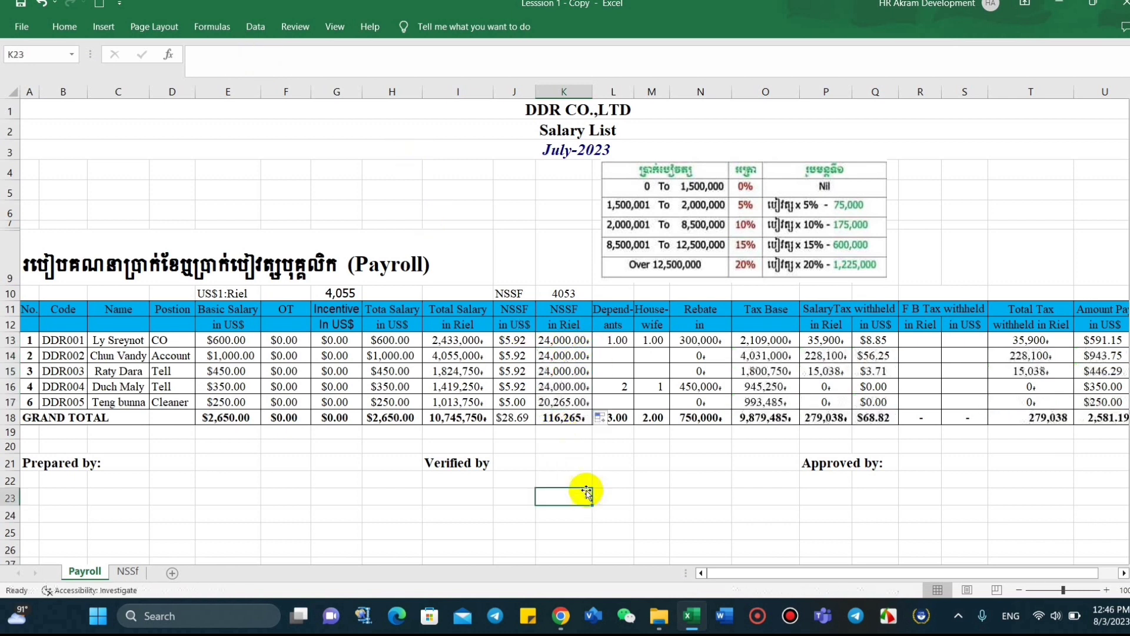
left_click(697, 471)
left_click(910, 429)
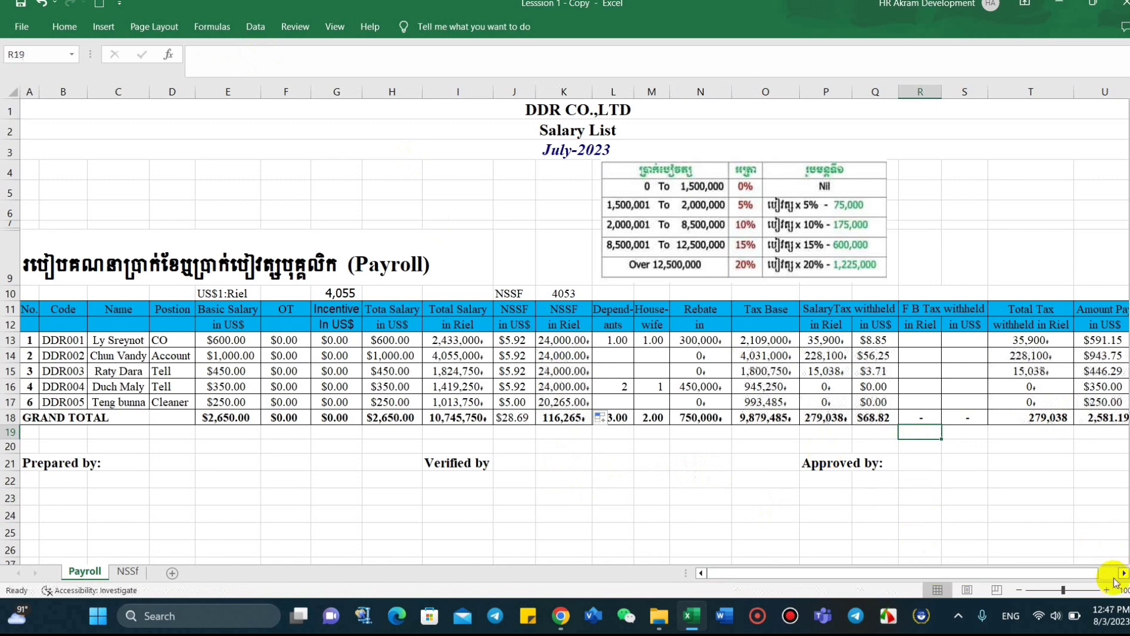
left_click(1019, 590)
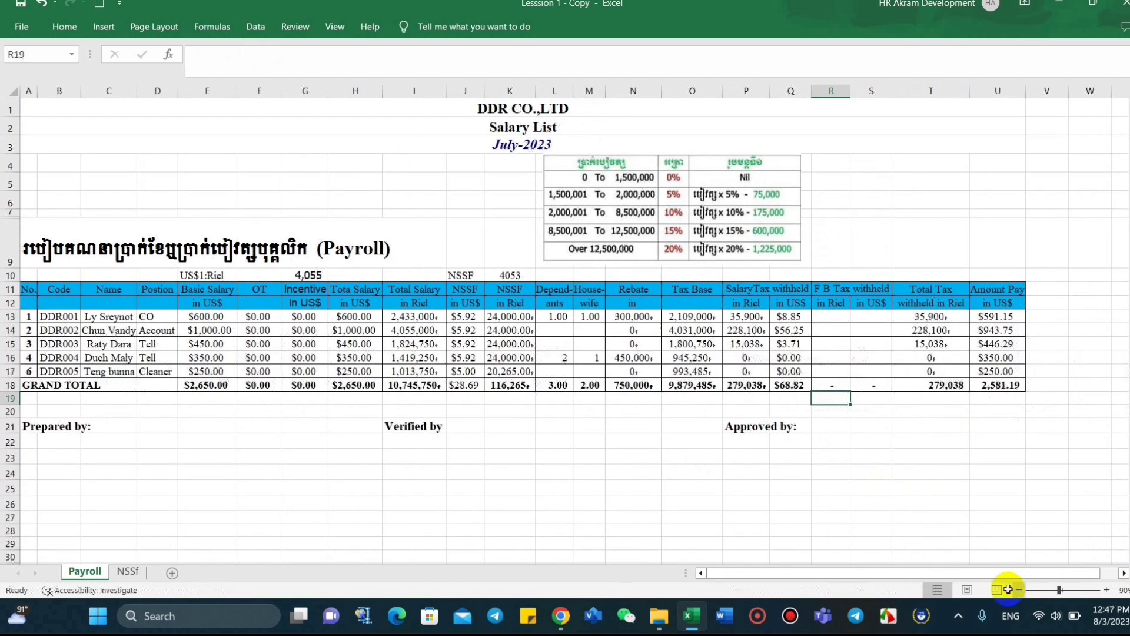